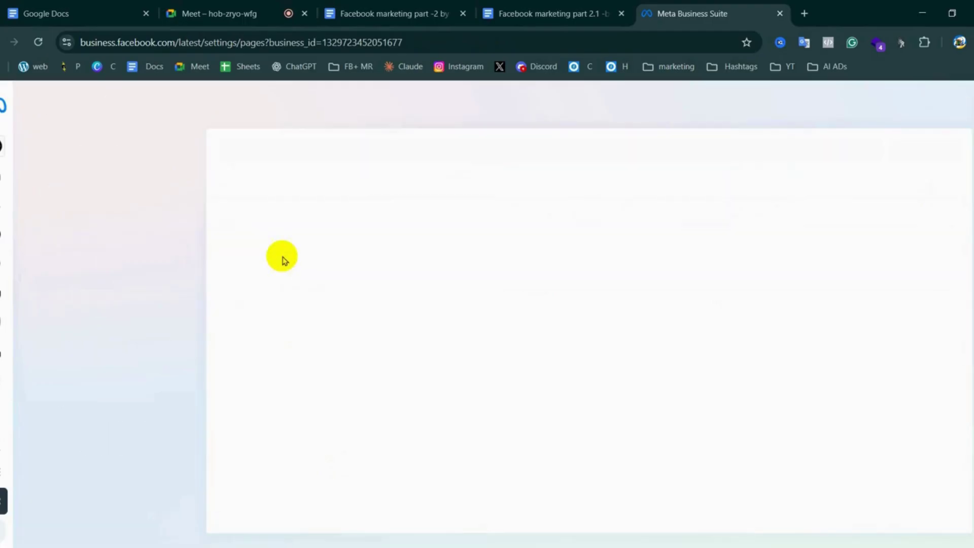
# Open the primary Facebook Page's details, then preview Request shared access without submitting it
pyautogui.click(282, 261)
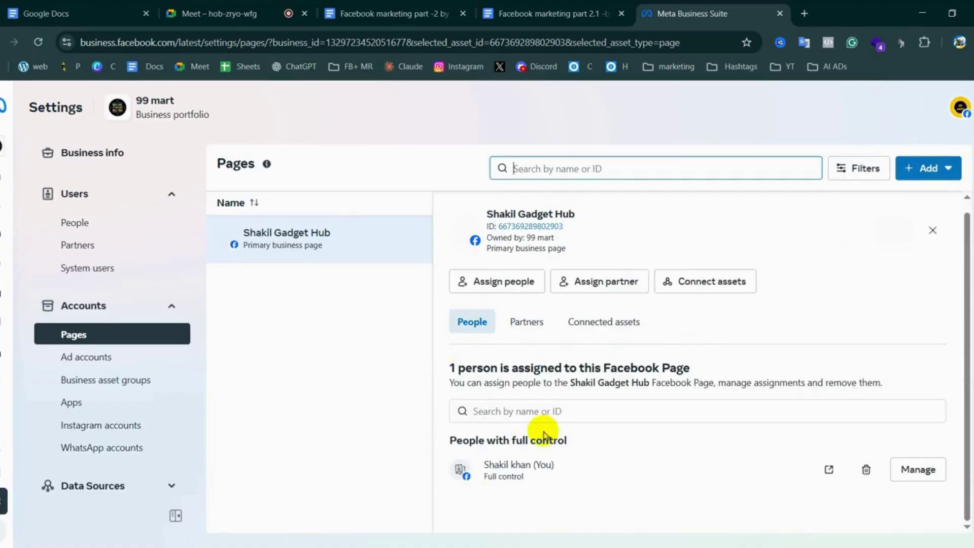
pyautogui.click(510, 412)
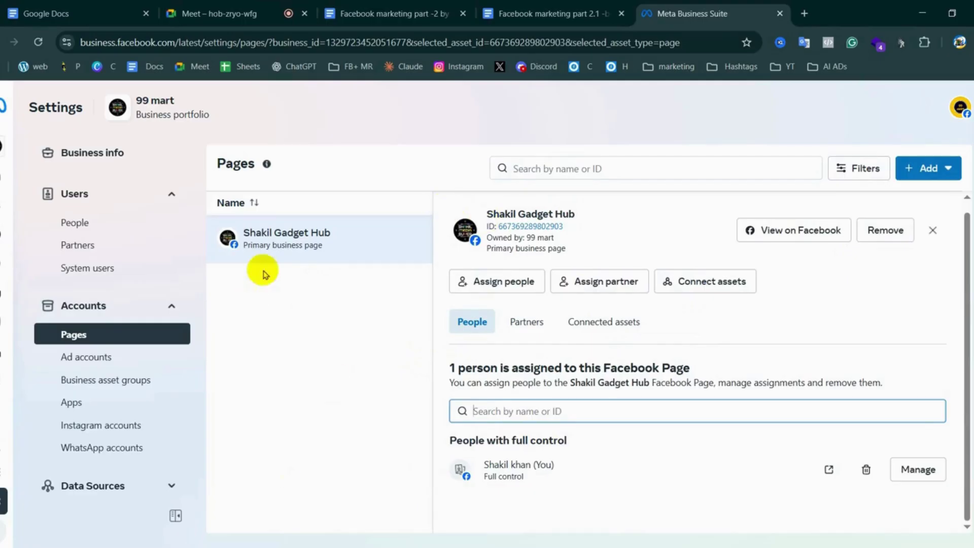
pyautogui.click(923, 174)
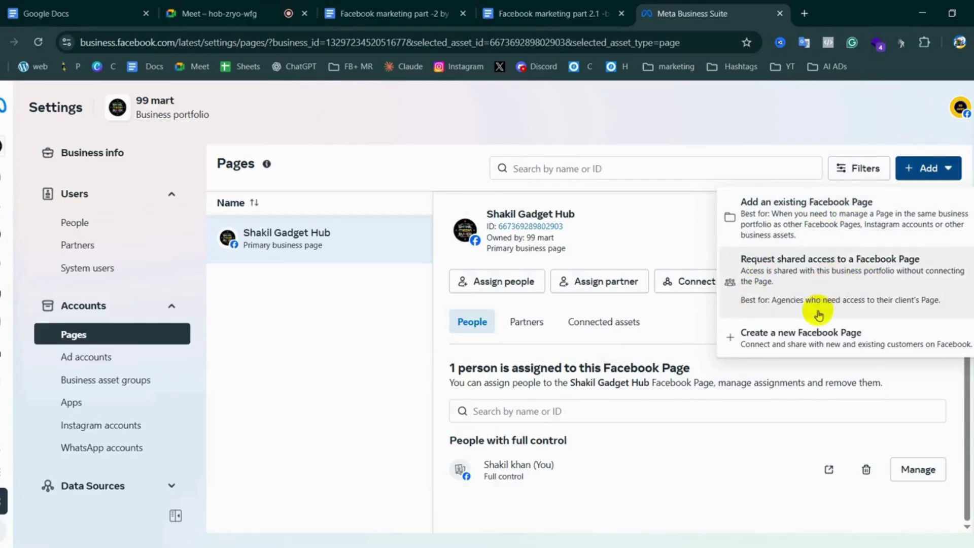
pyautogui.click(791, 289)
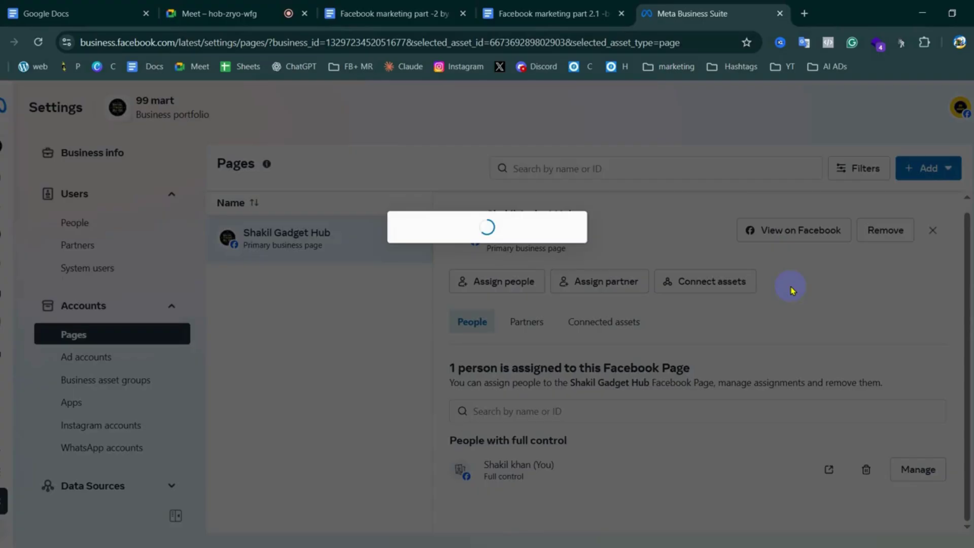
pyautogui.click(433, 236)
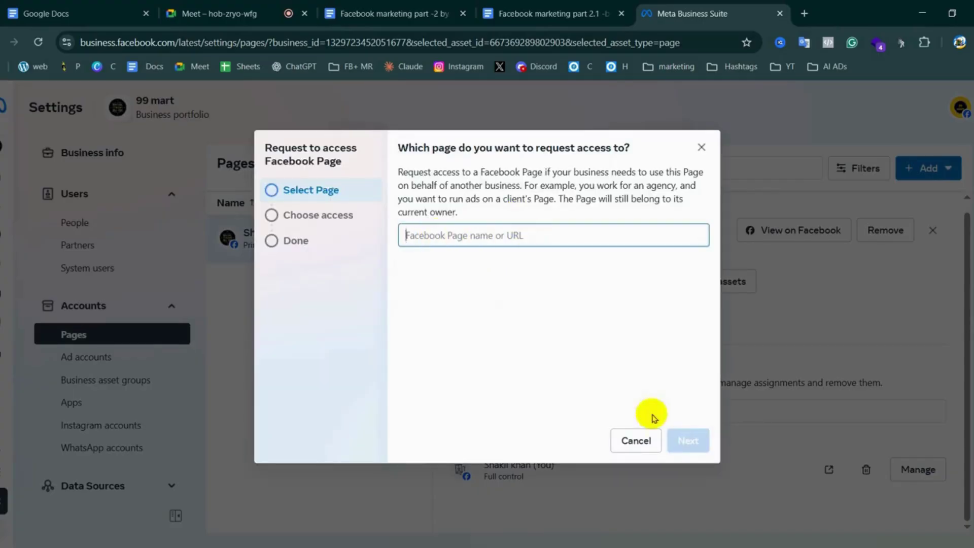
pyautogui.click(693, 148)
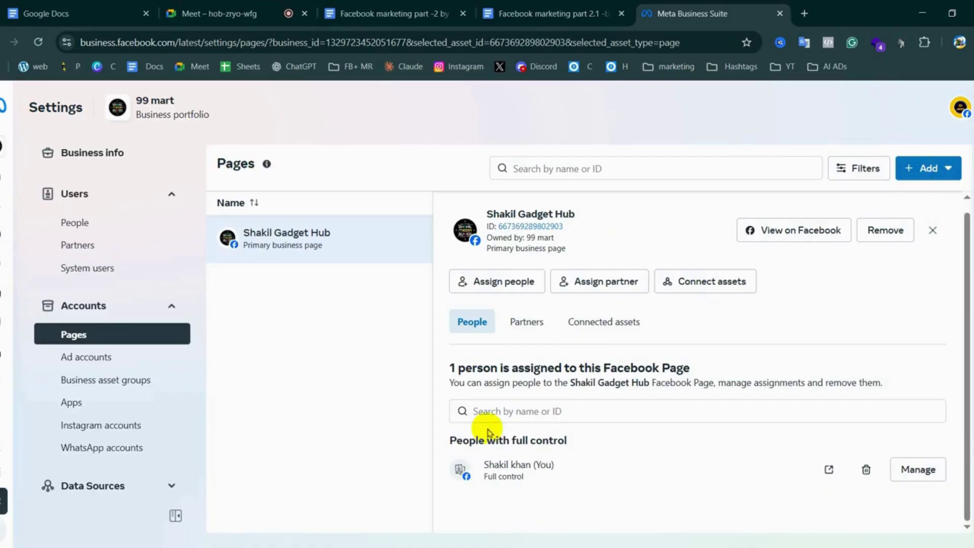
# View the Ad accounts page and its add options, where Create is disabled by the limit
pyautogui.click(138, 365)
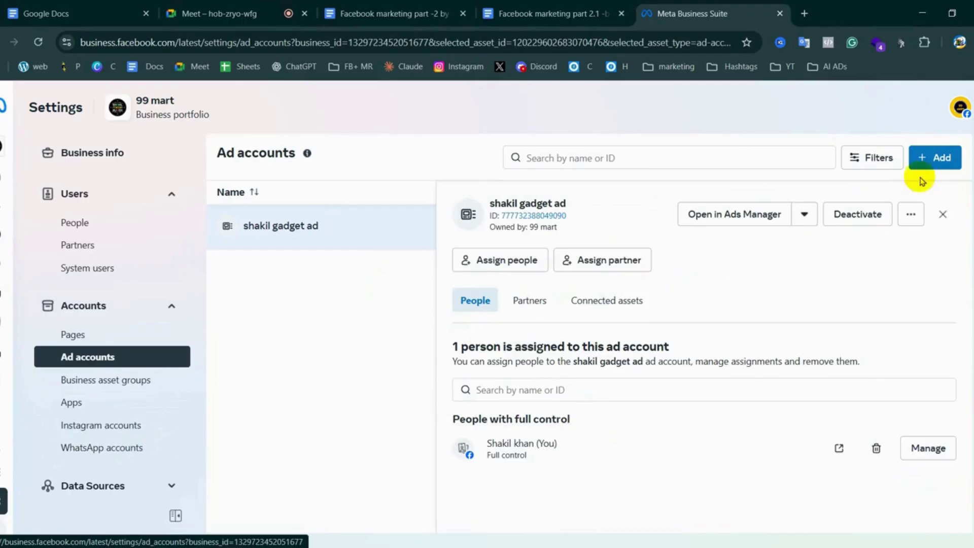
pyautogui.click(929, 159)
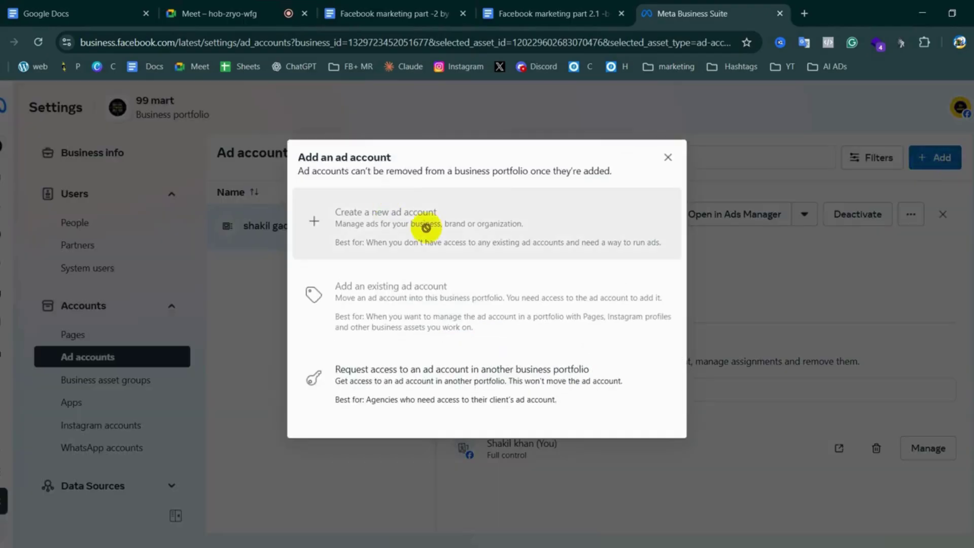
pyautogui.moveTo(426, 224)
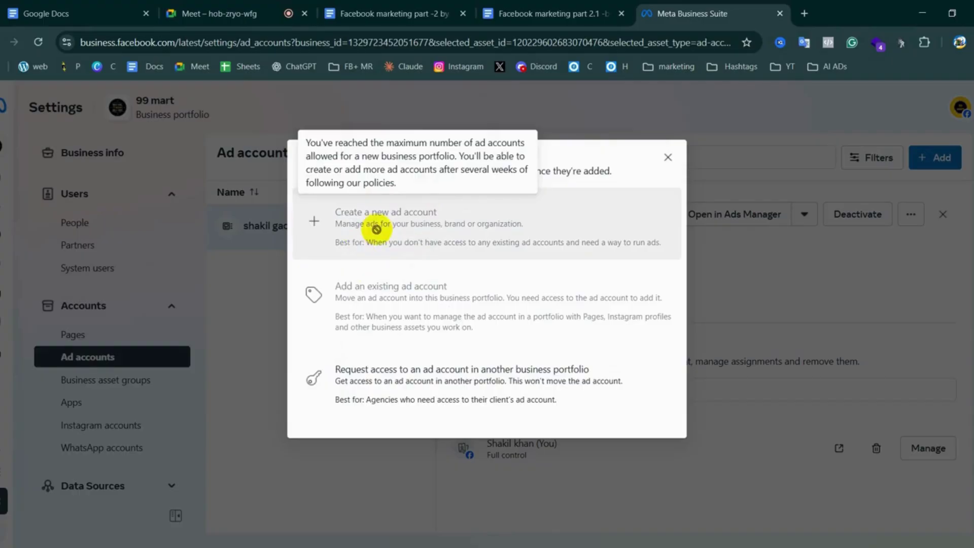
pyautogui.click(667, 168)
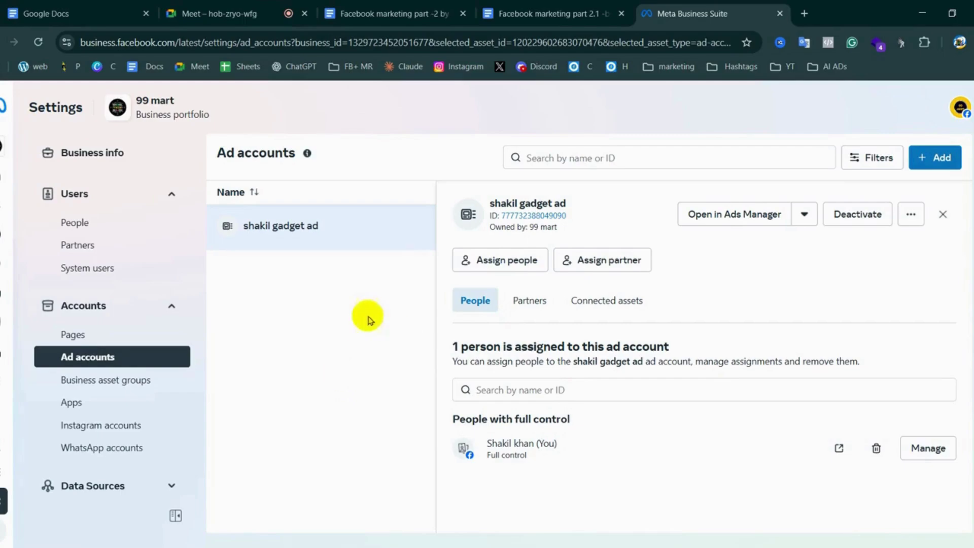
pyautogui.click(135, 159)
# Scroll Business info down to the Ad account creation limit and highlight its value of 1
pyautogui.click(83, 164)
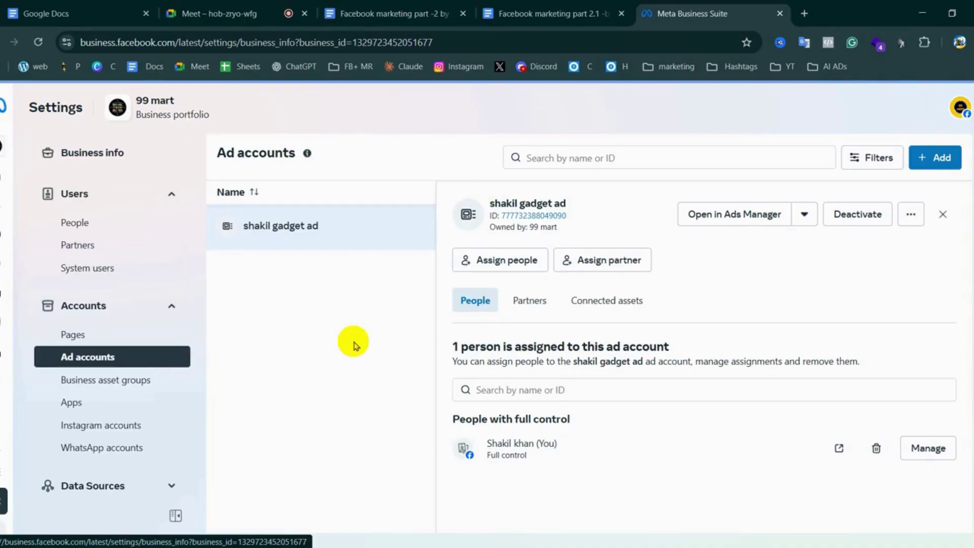
pyautogui.scroll(-1, 410, 433)
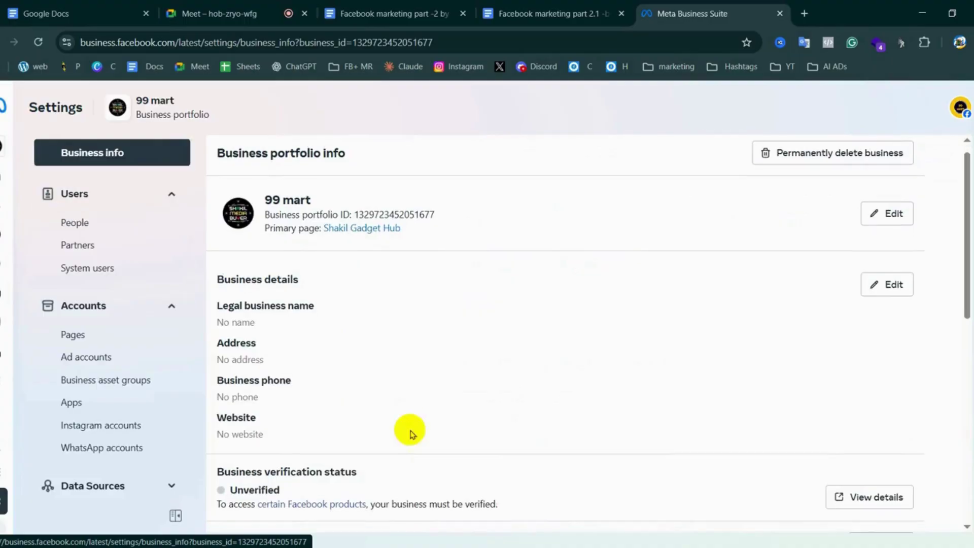
pyautogui.scroll(-2, 410, 429)
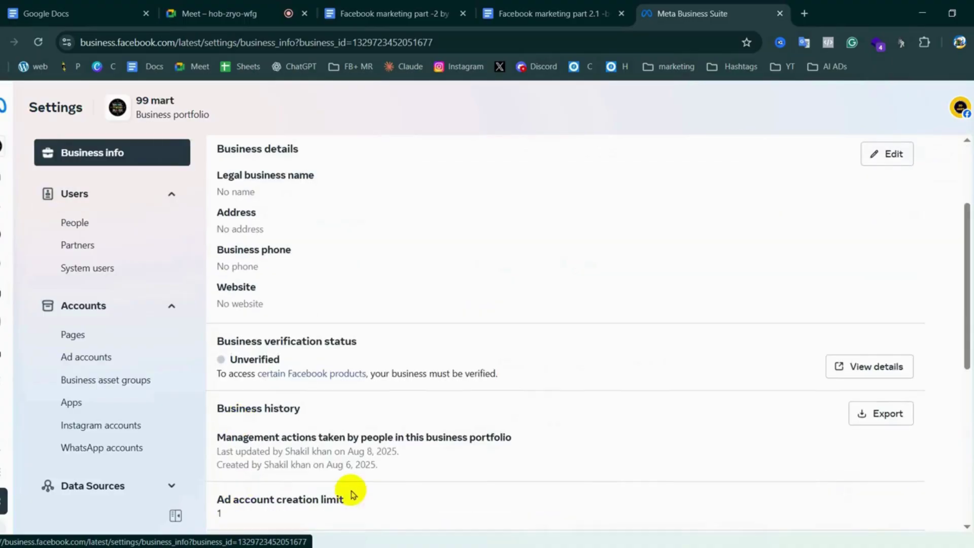
pyautogui.scroll(-1, 294, 477)
pyautogui.scroll(-2, 245, 466)
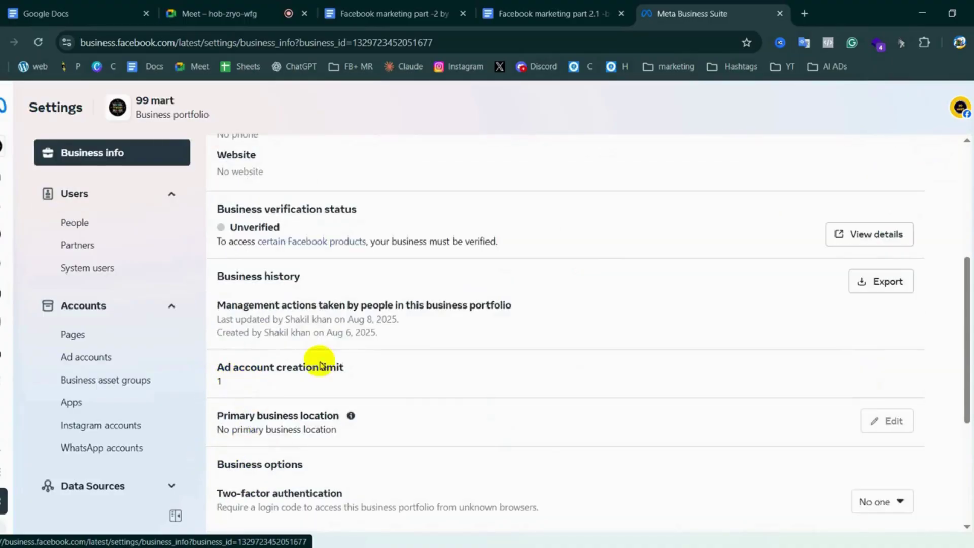
pyautogui.moveTo(354, 368); pyautogui.dragTo(213, 370)
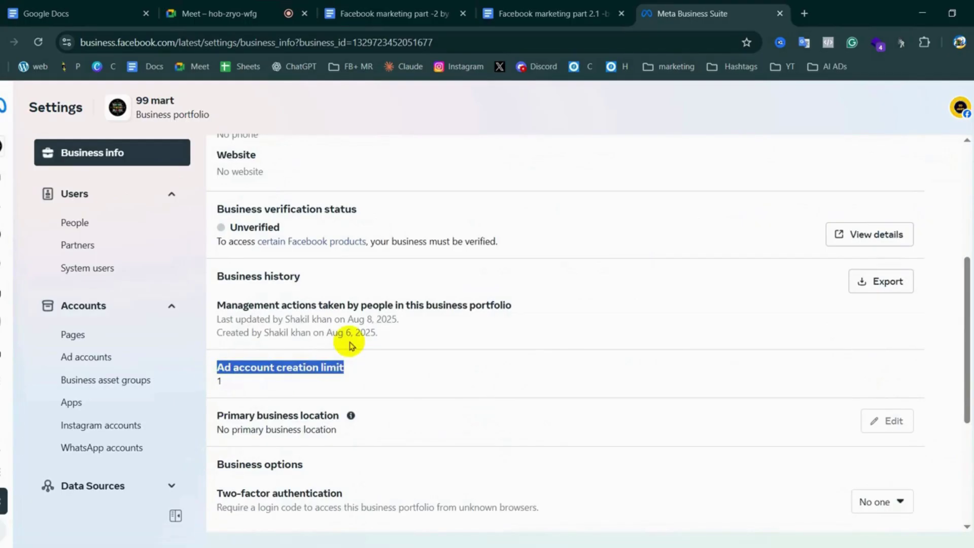
pyautogui.doubleClick(218, 380)
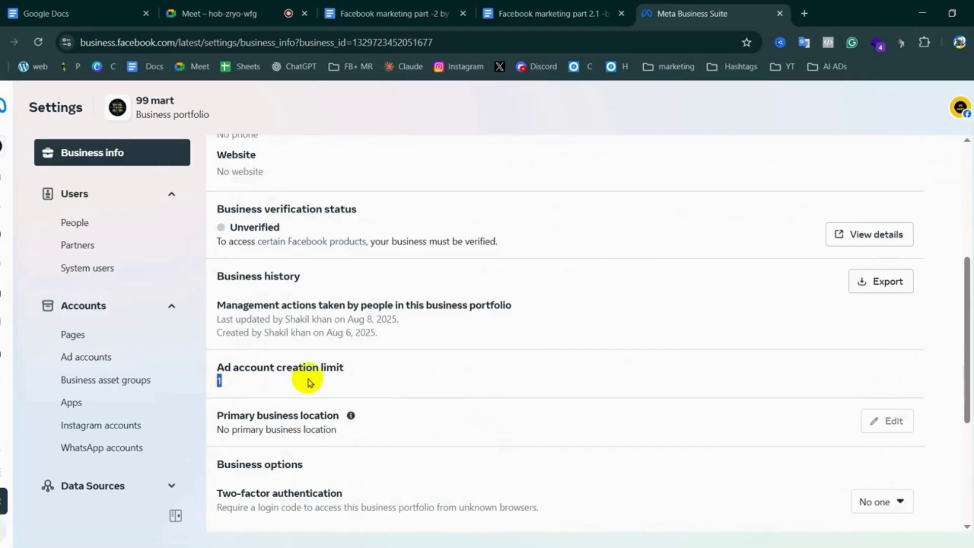
pyautogui.click(320, 368)
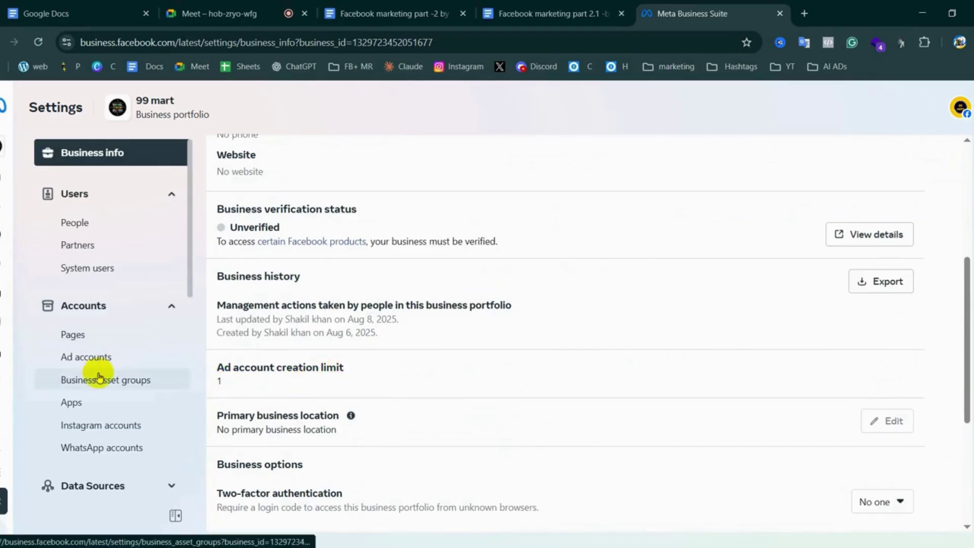
pyautogui.click(121, 385)
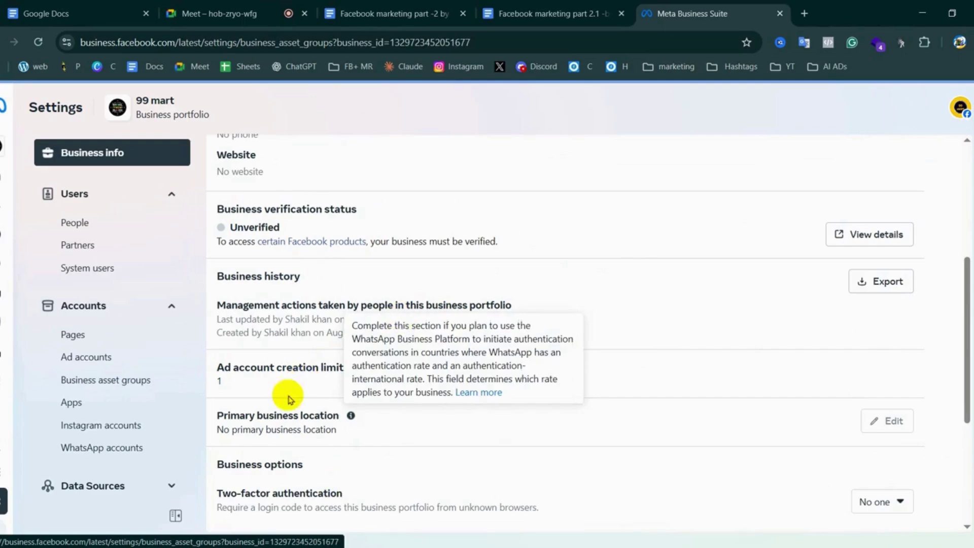
# Start creating a new business asset group from the Business asset groups page
pyautogui.click(162, 382)
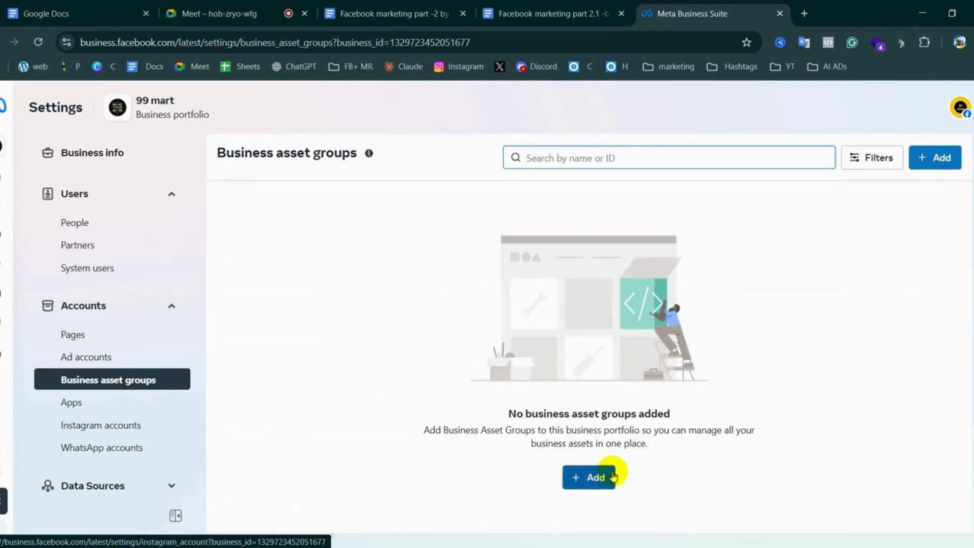
pyautogui.click(597, 477)
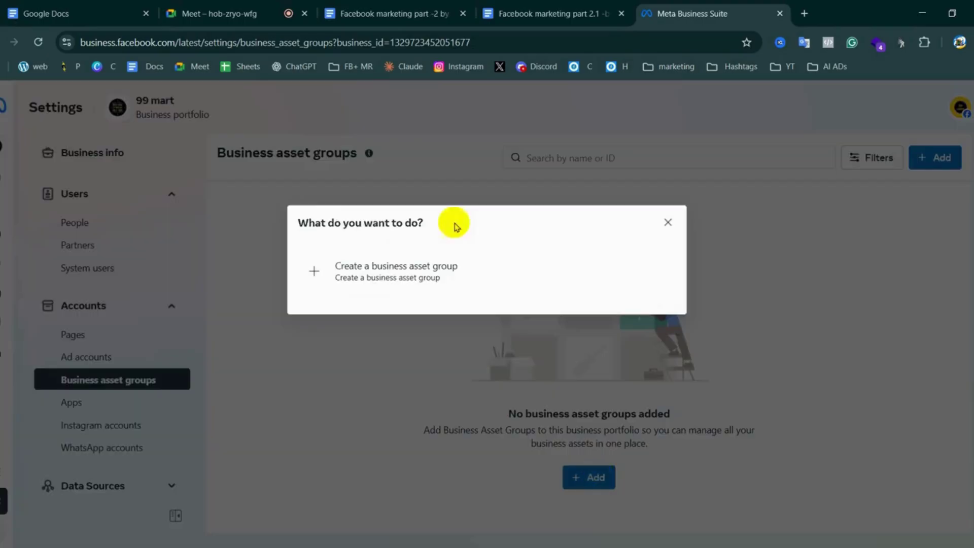
pyautogui.click(426, 276)
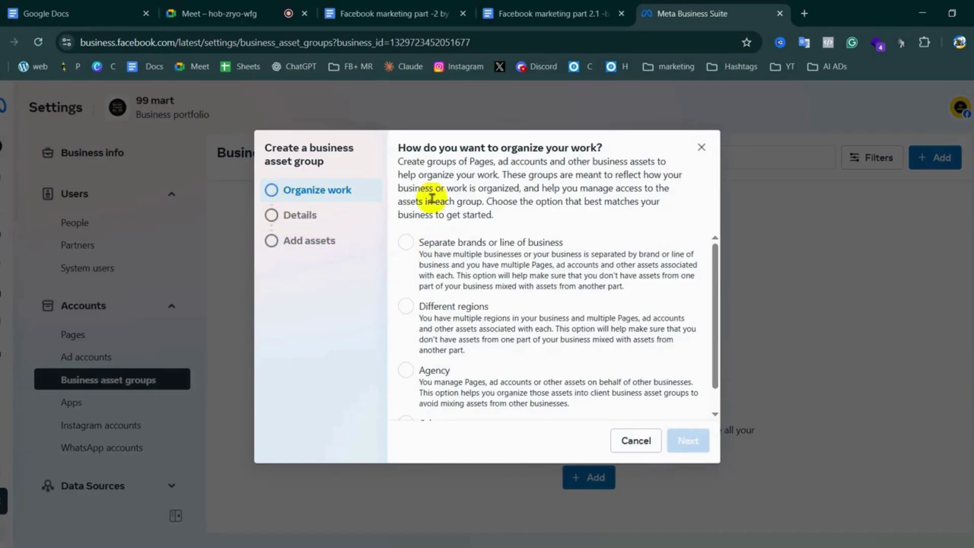
pyautogui.moveTo(391, 148); pyautogui.dragTo(611, 145)
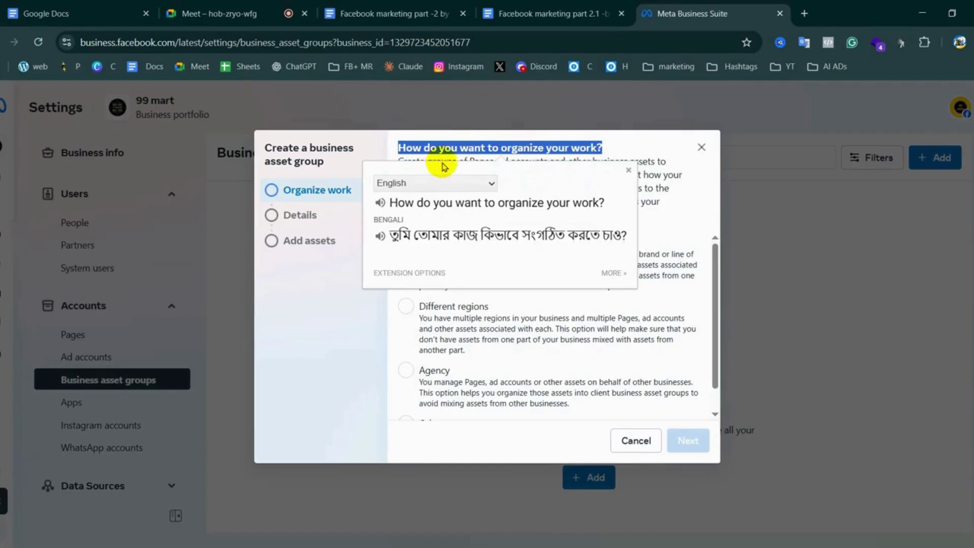
pyautogui.click(630, 171)
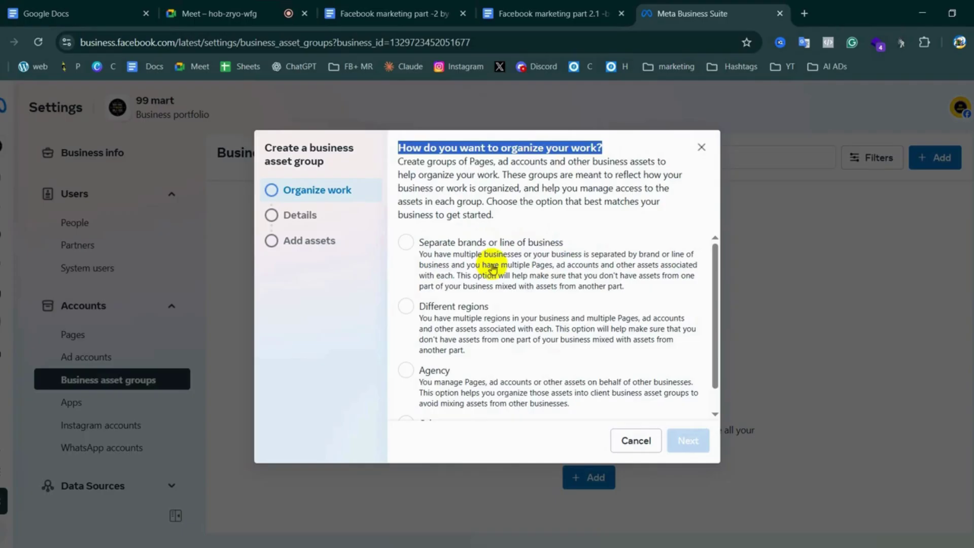
# Choose Separate brands, enter a group name, and create the group
pyautogui.click(407, 242)
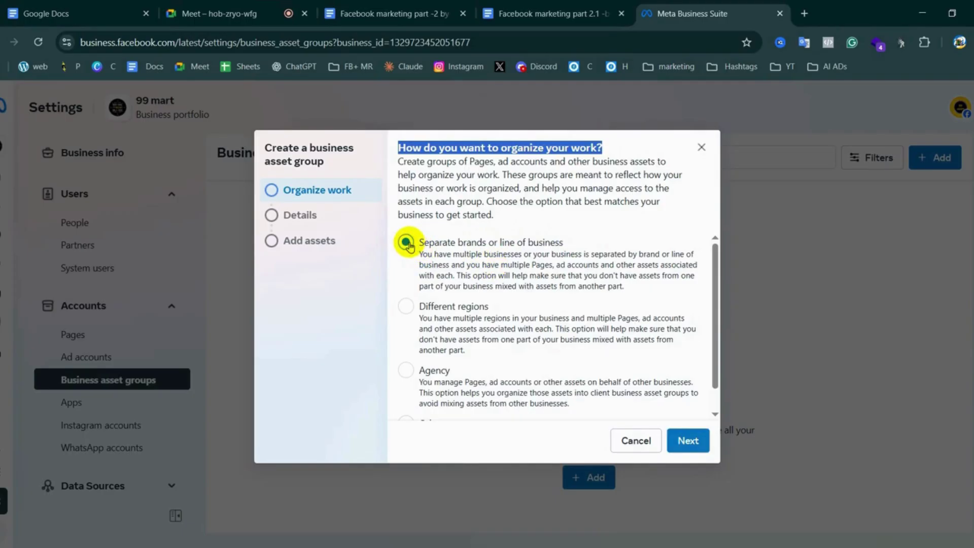
pyautogui.click(688, 439)
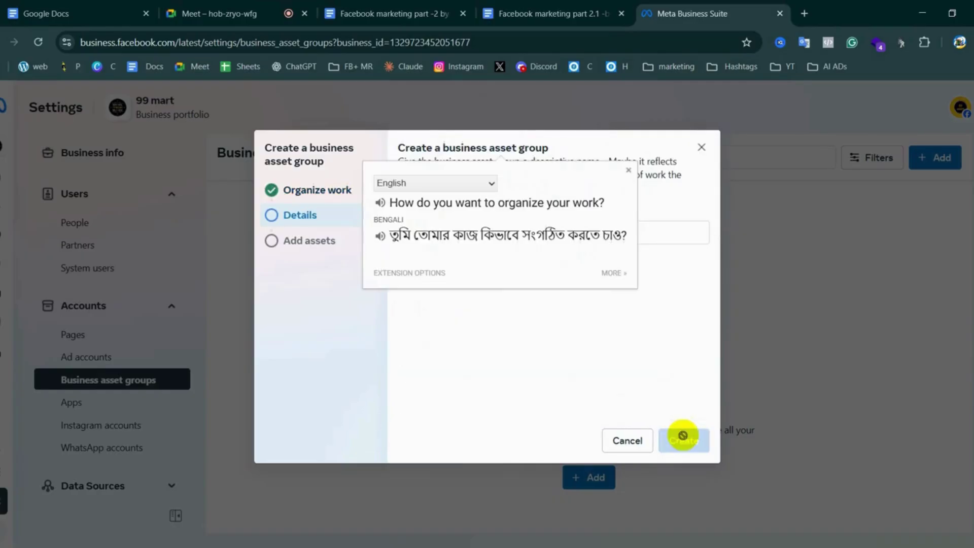
pyautogui.click(628, 170)
pyautogui.click(436, 229)
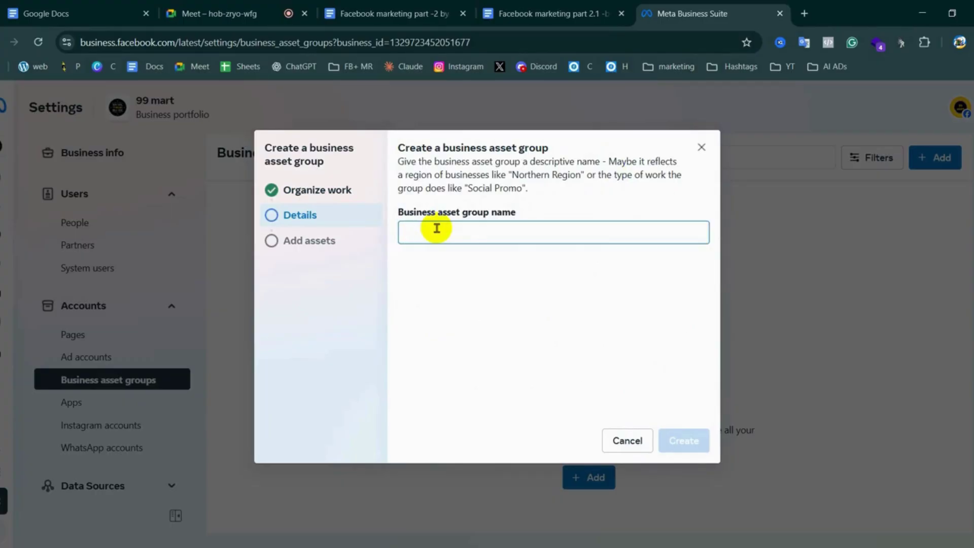
pyautogui.write('abdul korim')
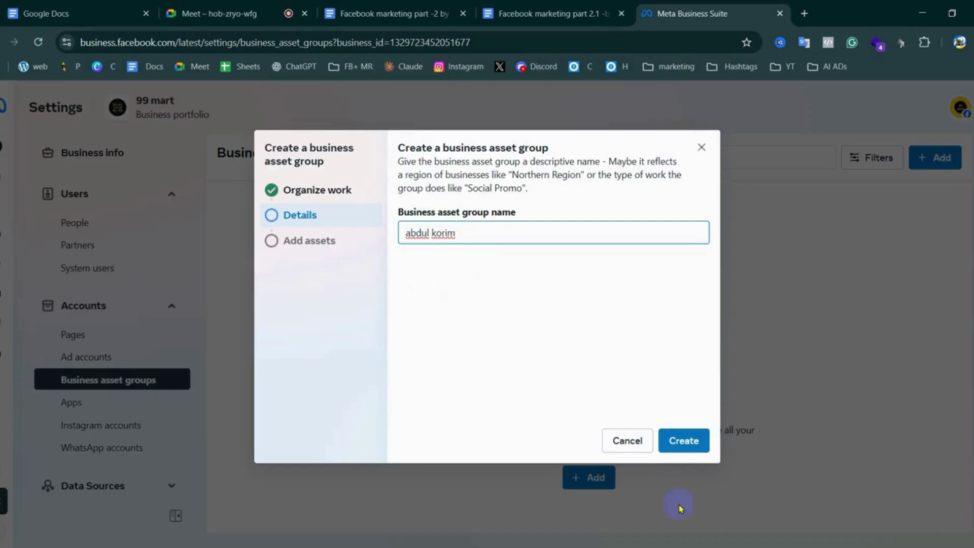
pyautogui.click(689, 447)
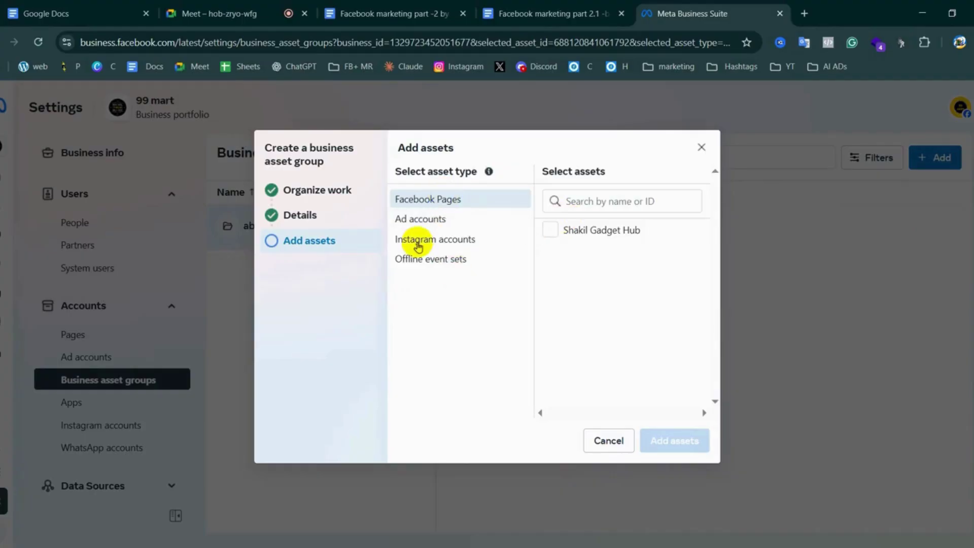
# Select the Facebook Page, ad account and Instagram account as group assets and confirm Add assets
pyautogui.click(550, 230)
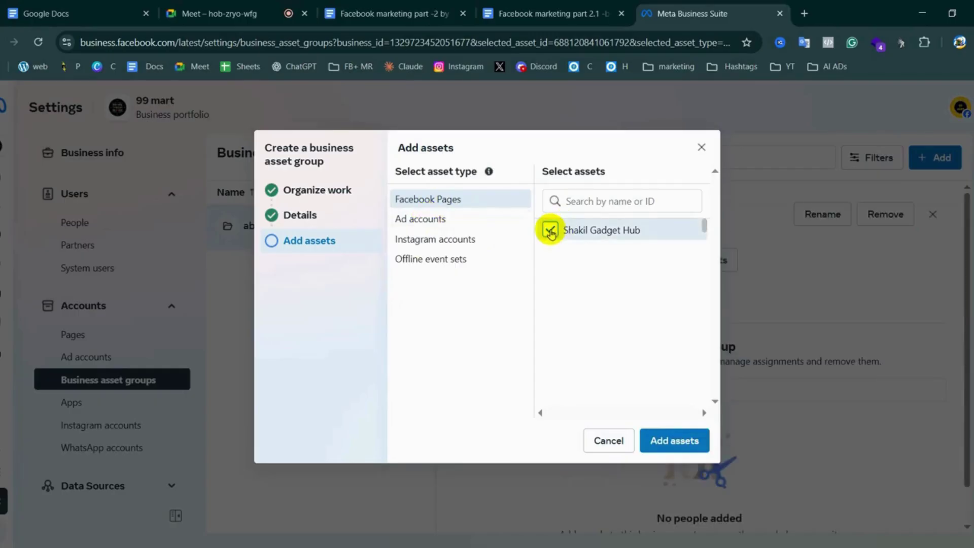
pyautogui.click(436, 218)
pyautogui.click(551, 231)
pyautogui.click(520, 240)
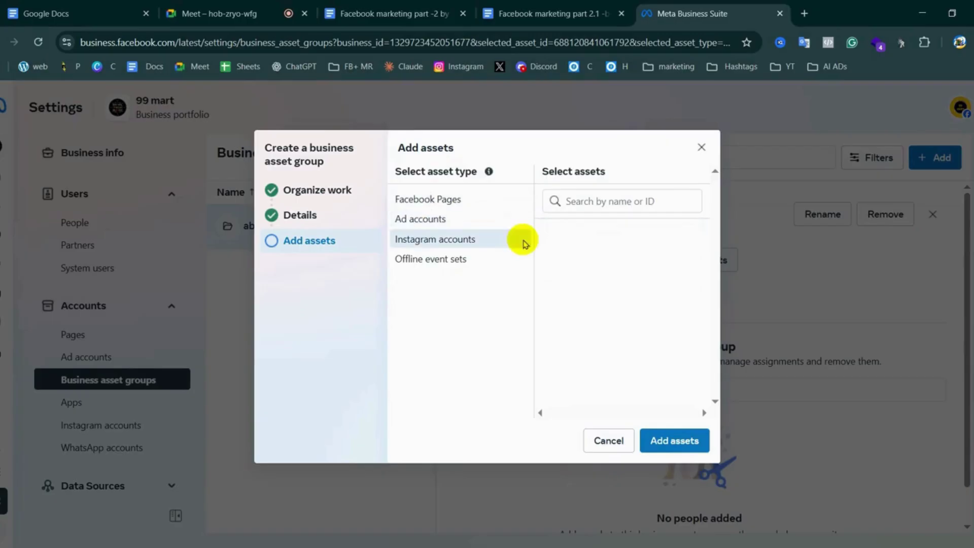
pyautogui.click(551, 230)
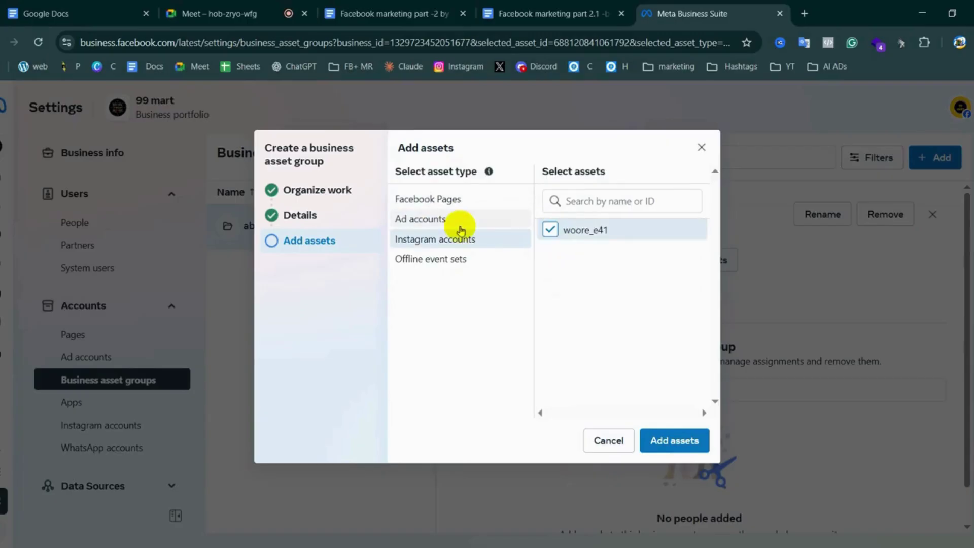
pyautogui.click(425, 260)
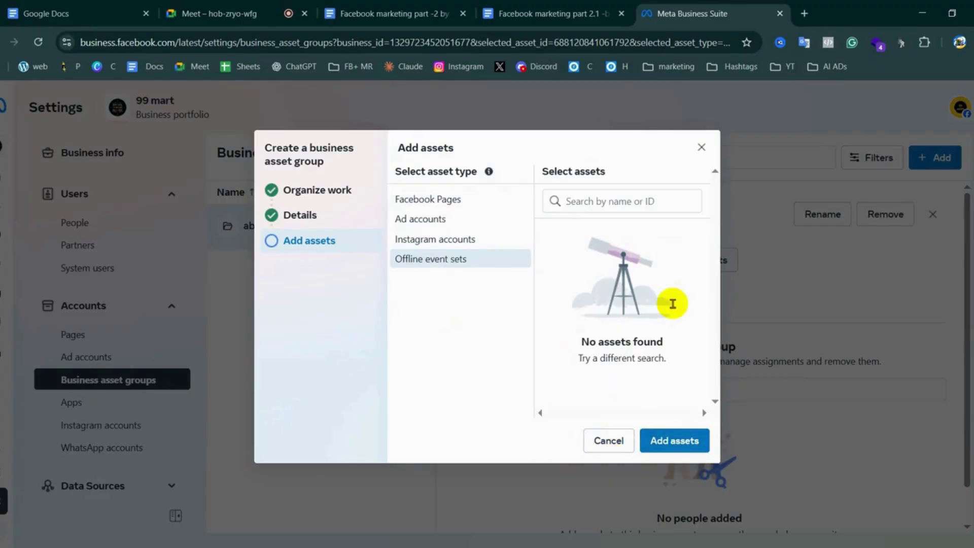
pyautogui.click(678, 446)
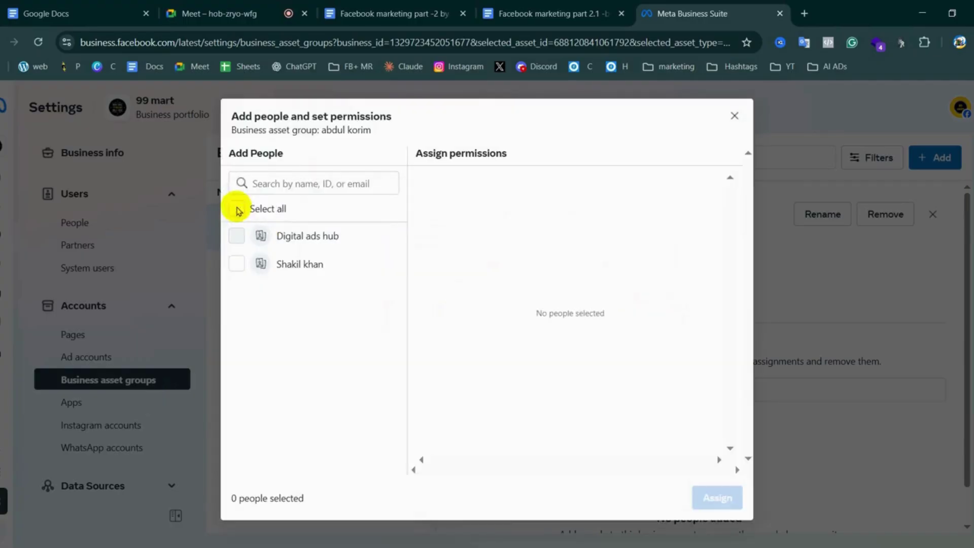
# Select all people, enable Full control for Facebook Pages, ad accounts and Instagram accounts, and assign
pyautogui.click(236, 209)
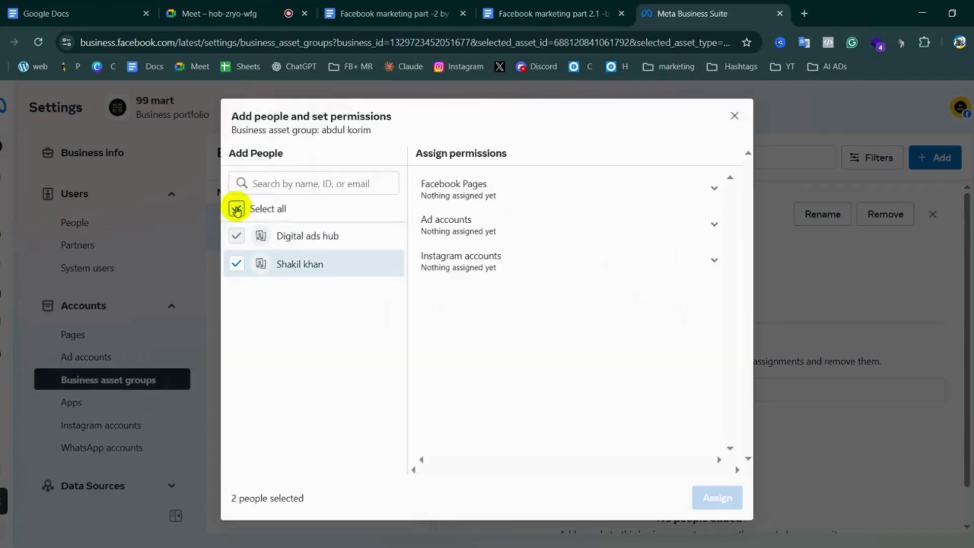
pyautogui.click(524, 190)
pyautogui.scroll(-5, 457, 264)
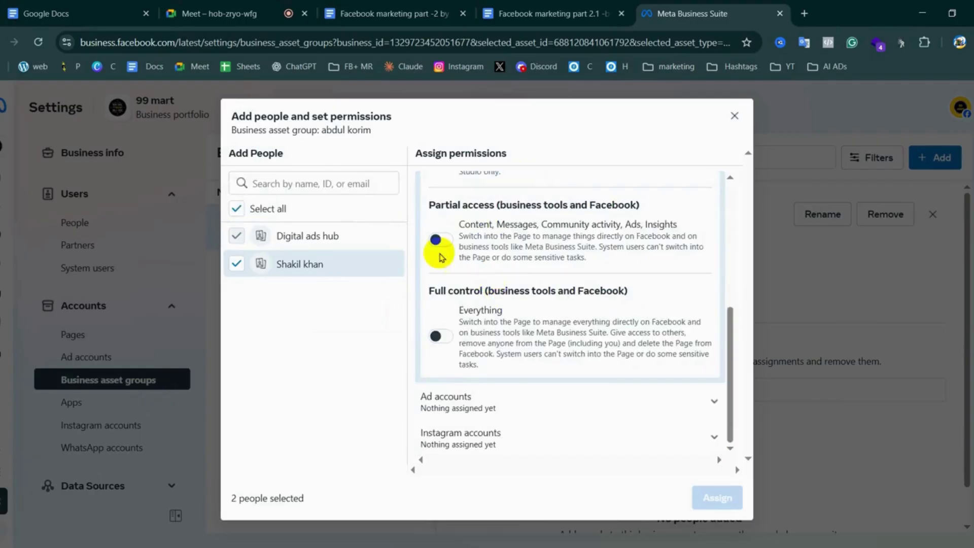
pyautogui.click(439, 334)
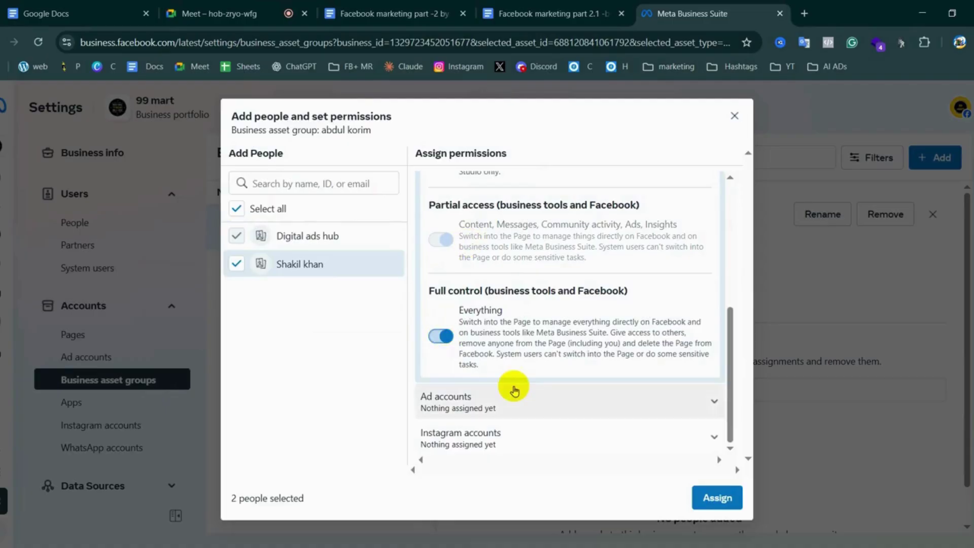
pyautogui.click(496, 399)
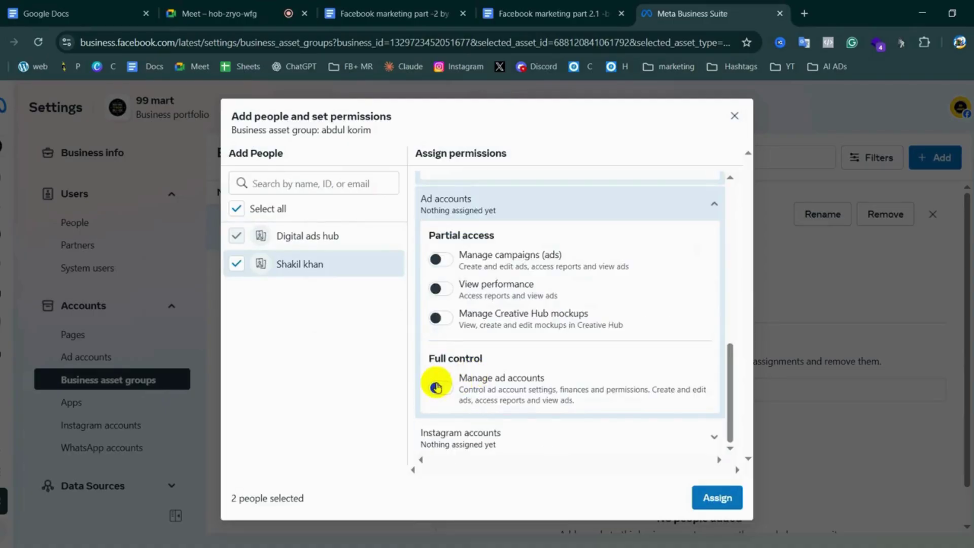
pyautogui.click(437, 387)
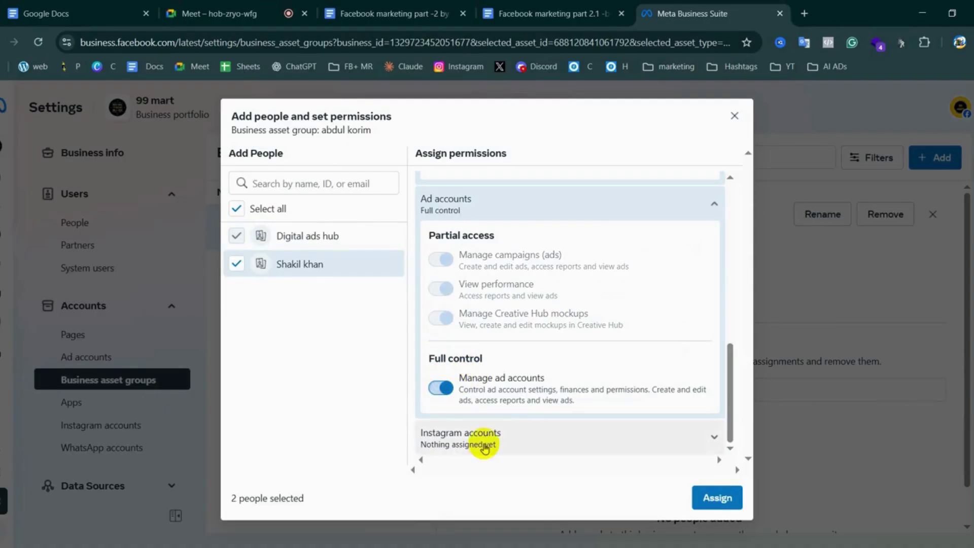
pyautogui.click(533, 431)
pyautogui.click(438, 419)
pyautogui.click(717, 498)
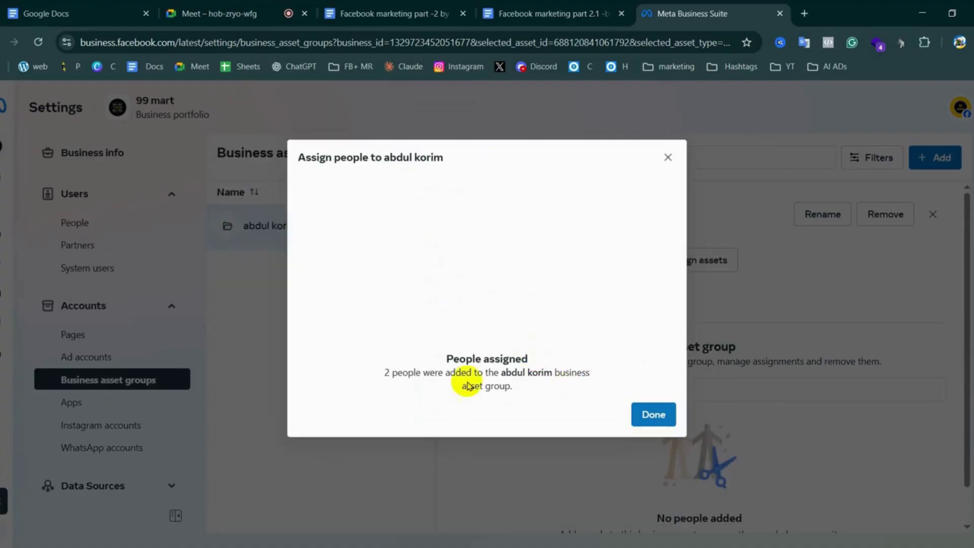
pyautogui.click(654, 415)
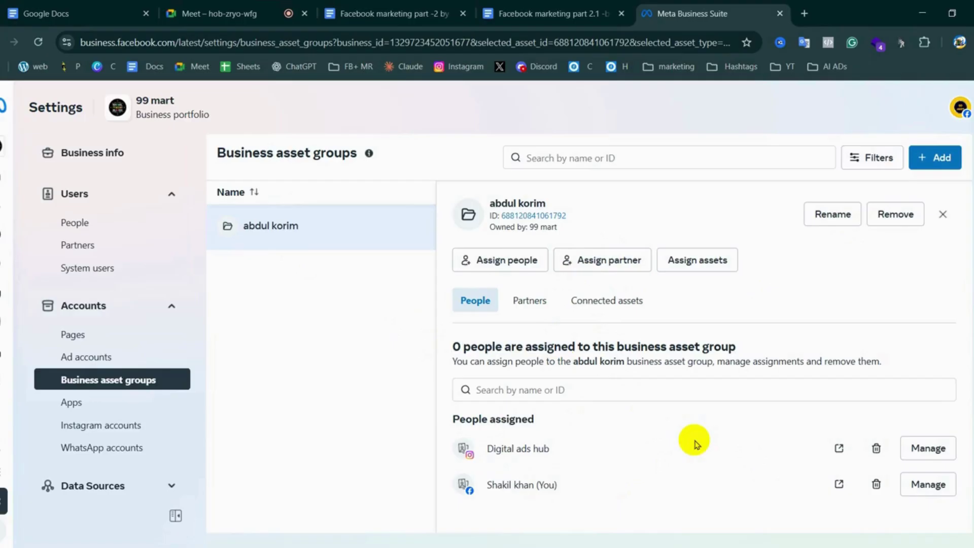
# Remove the business asset group with confirmation, then go to the Apps settings
pyautogui.click(873, 217)
pyautogui.click(580, 290)
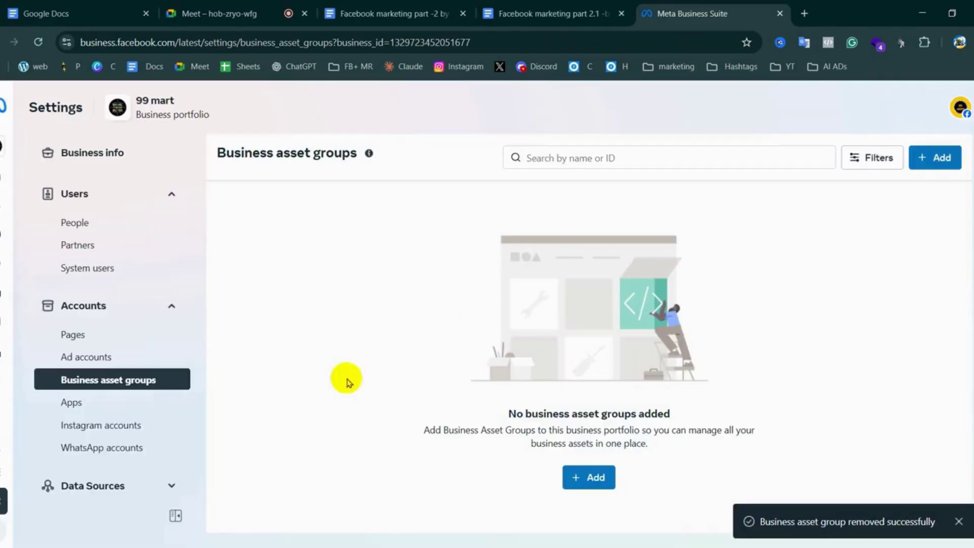
pyautogui.click(71, 400)
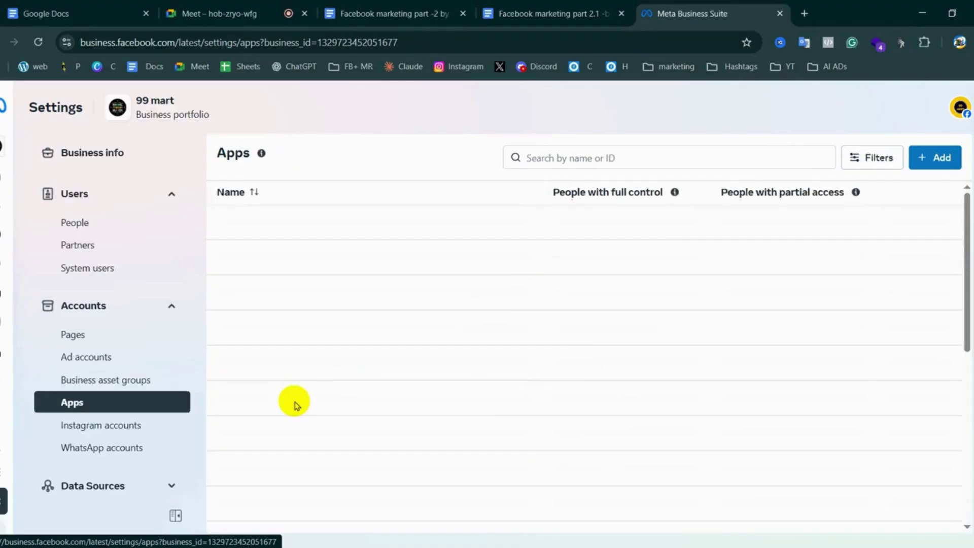
# Begin connecting an app ID, cancel without adding one, and go to Instagram accounts
pyautogui.click(591, 479)
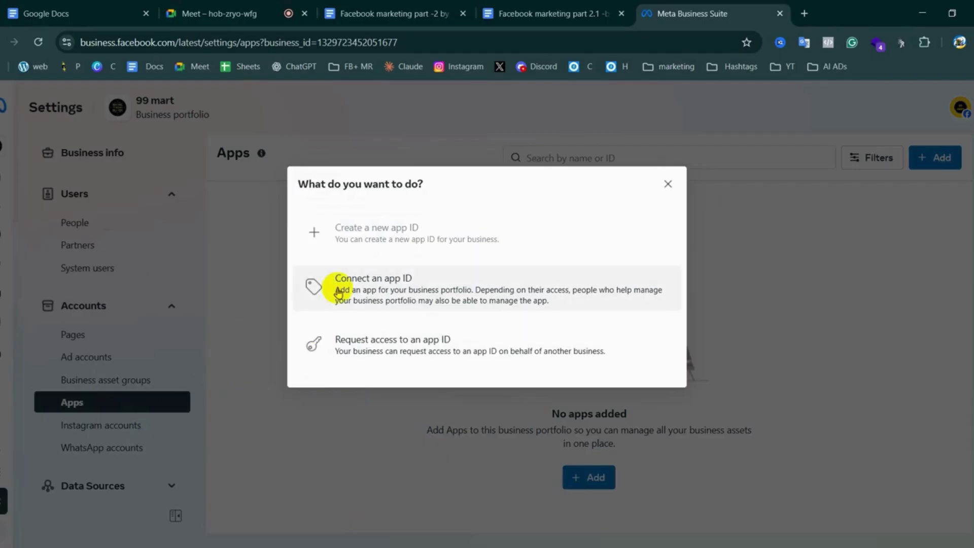
pyautogui.moveTo(354, 227)
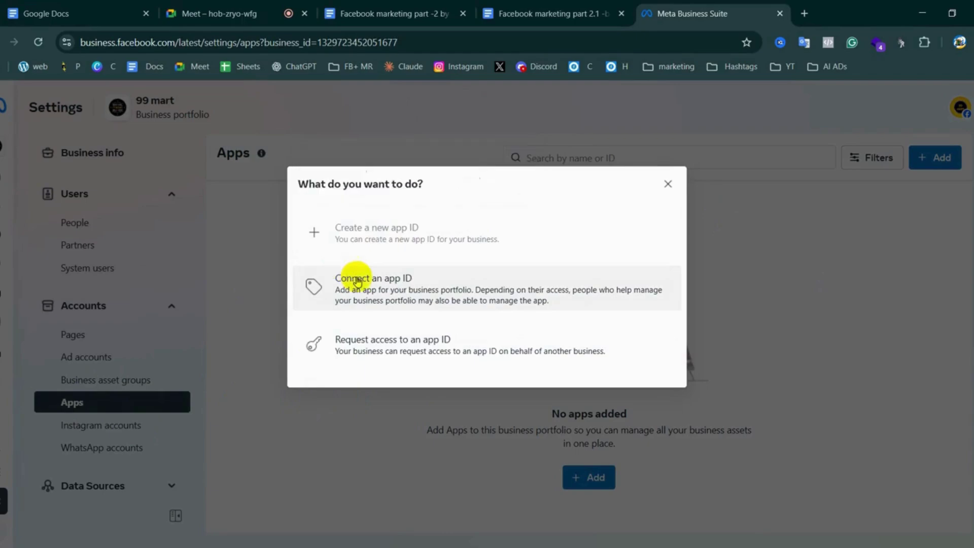
pyautogui.click(375, 285)
pyautogui.click(374, 283)
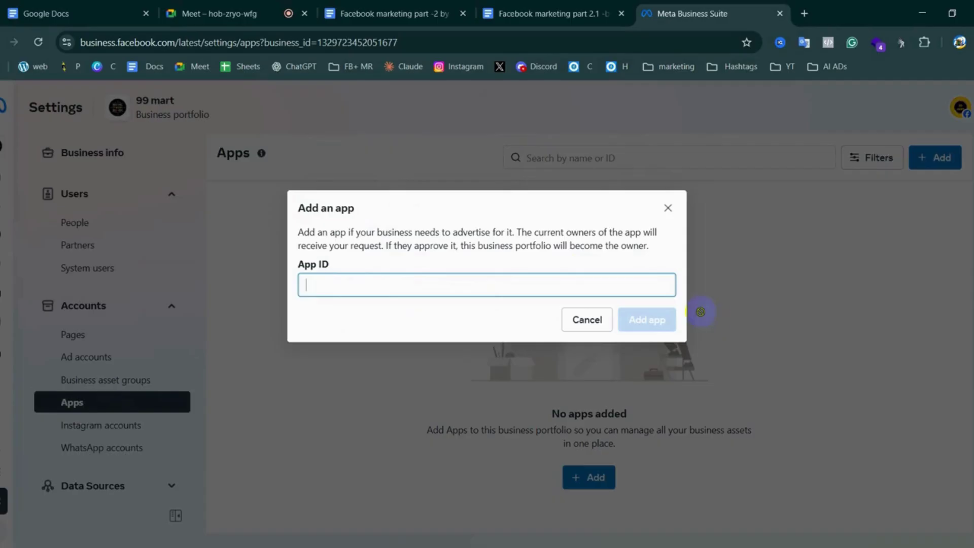
pyautogui.click(587, 319)
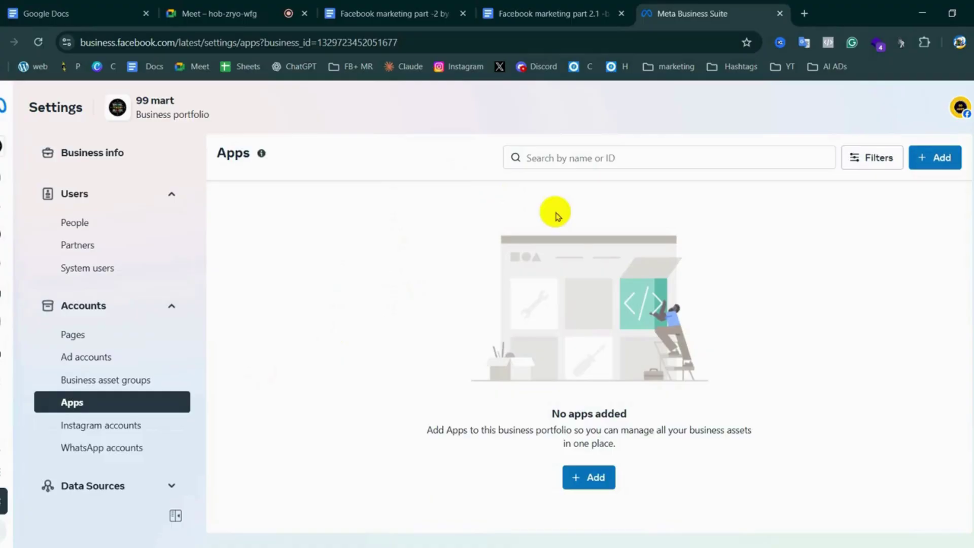
pyautogui.scroll(-4, 127, 386)
pyautogui.click(126, 223)
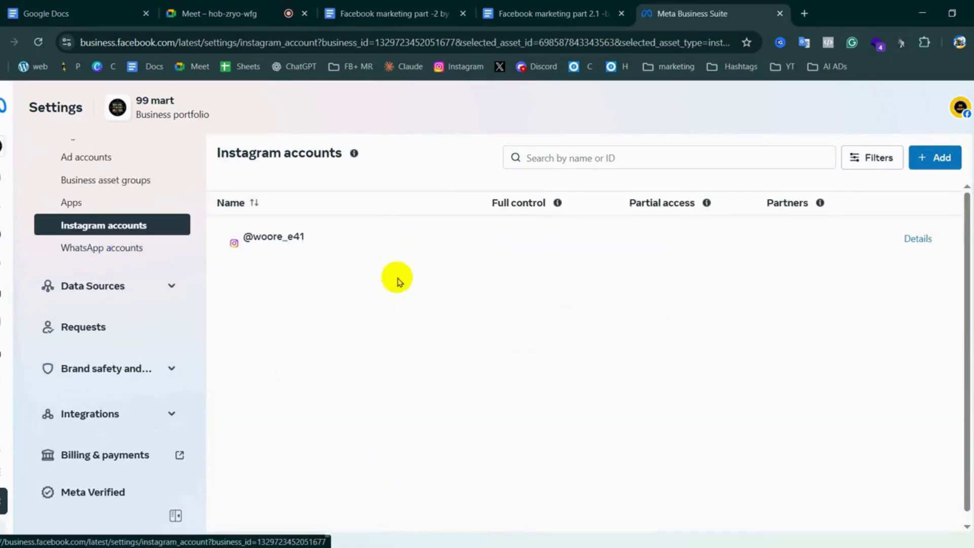
# View the Instagram account's details panel, then switch to WhatsApp accounts
pyautogui.click(327, 242)
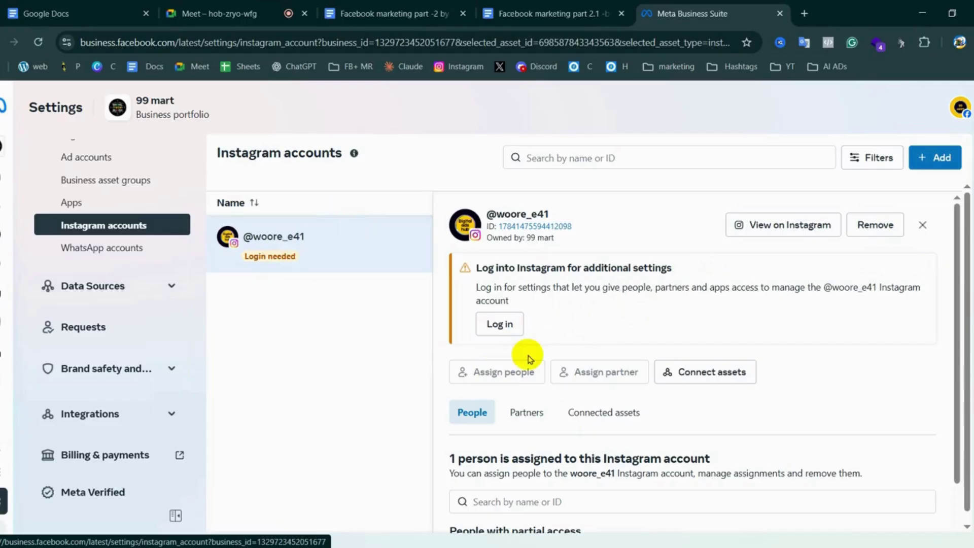
pyautogui.scroll(-2, 648, 373)
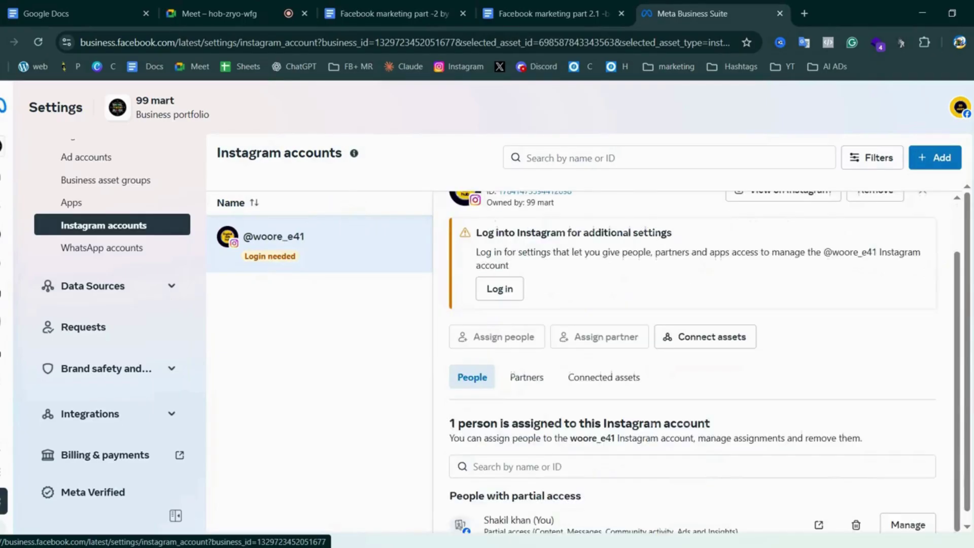
pyautogui.click(97, 252)
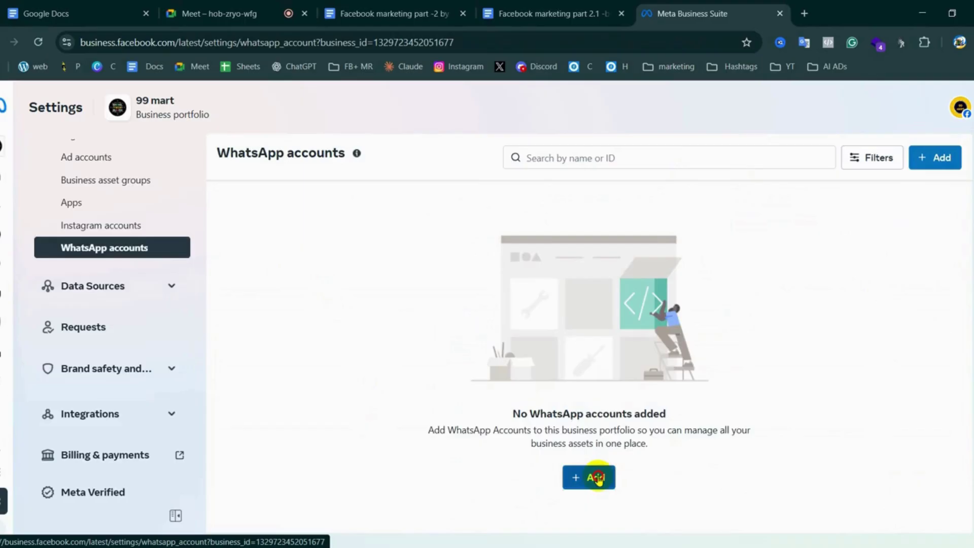
pyautogui.click(598, 479)
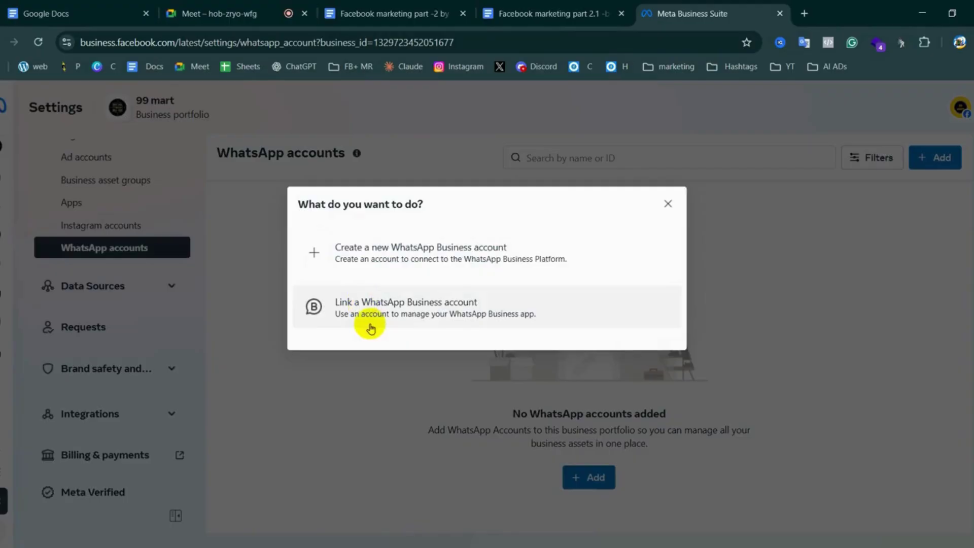
pyautogui.click(409, 313)
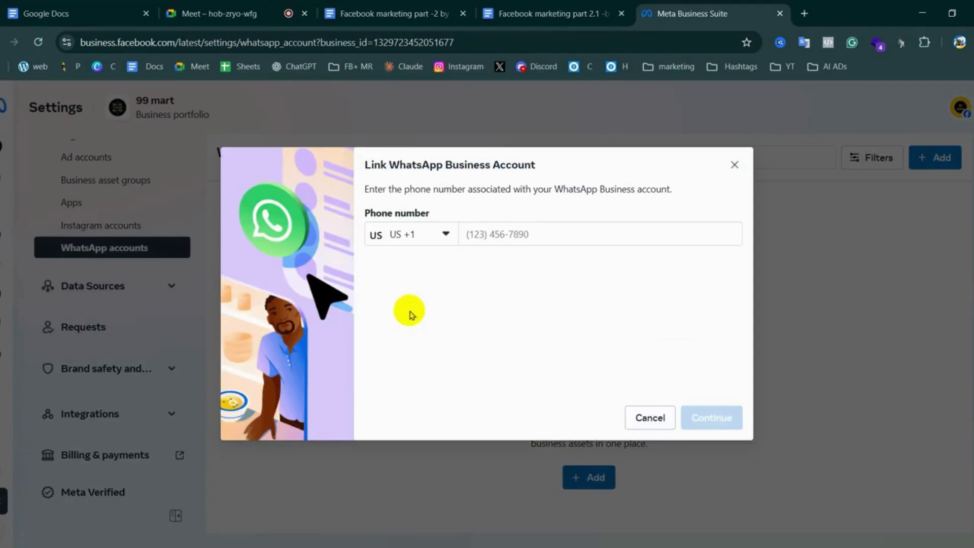
pyautogui.click(464, 230)
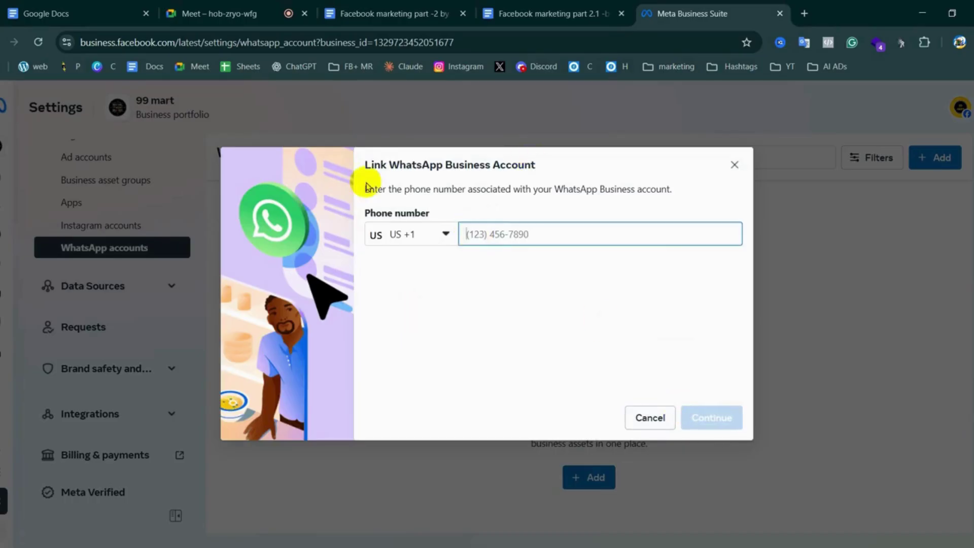
pyautogui.click(666, 423)
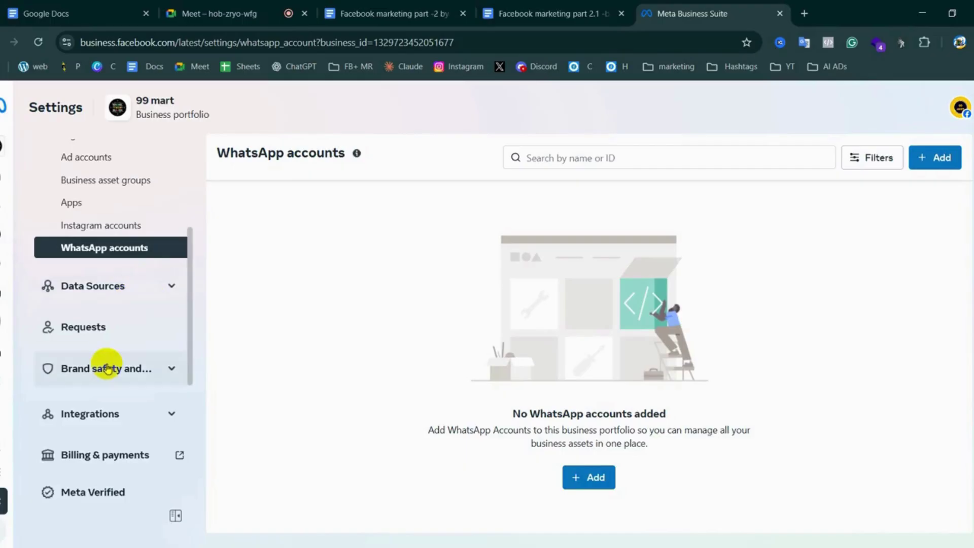
# Expand Brand safety and suitability in the sidebar and go to its Domains page
pyautogui.click(145, 375)
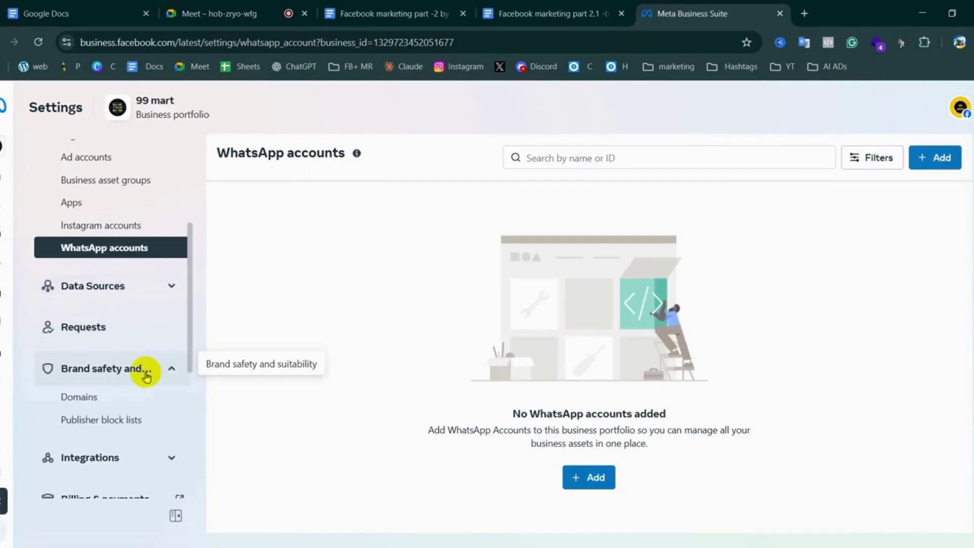
pyautogui.click(129, 285)
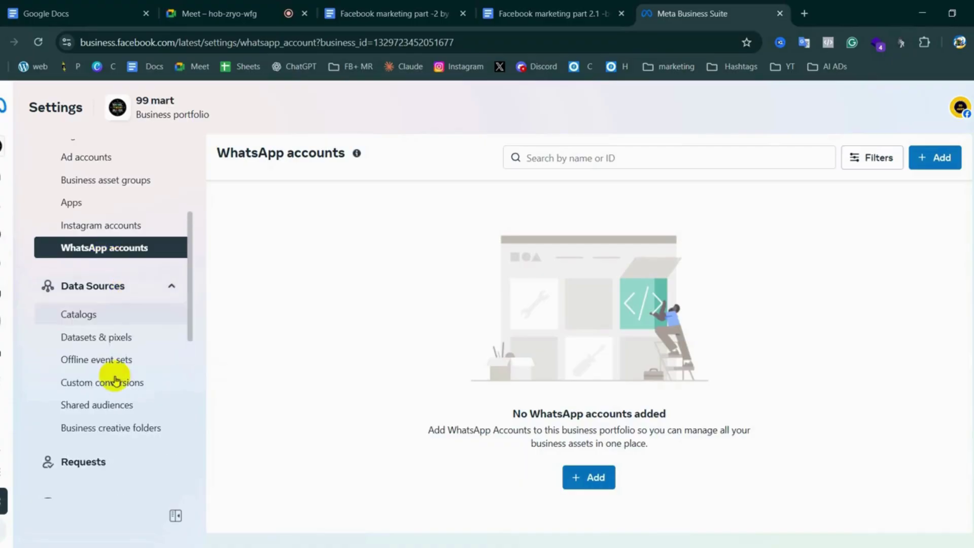
pyautogui.click(138, 285)
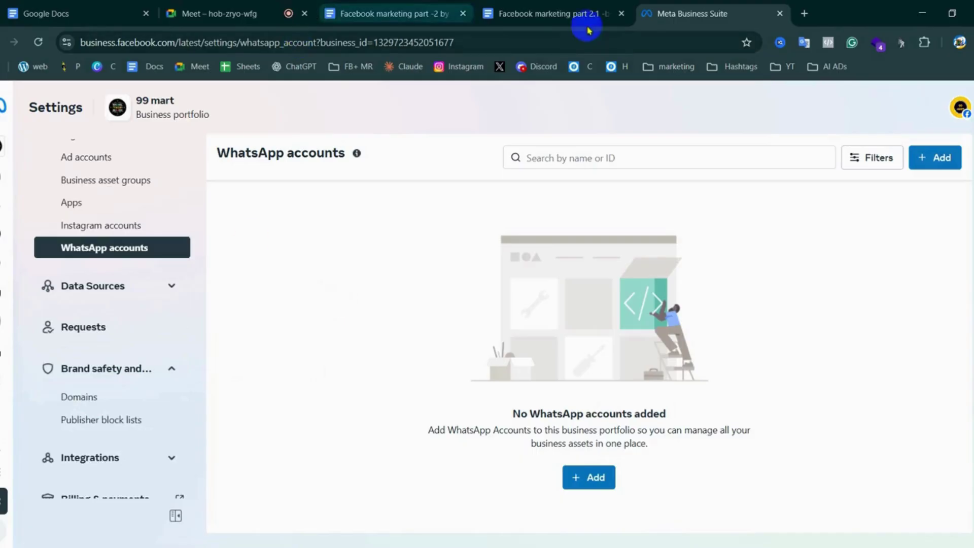
pyautogui.moveTo(33, 65); pyautogui.dragTo(837, 18)
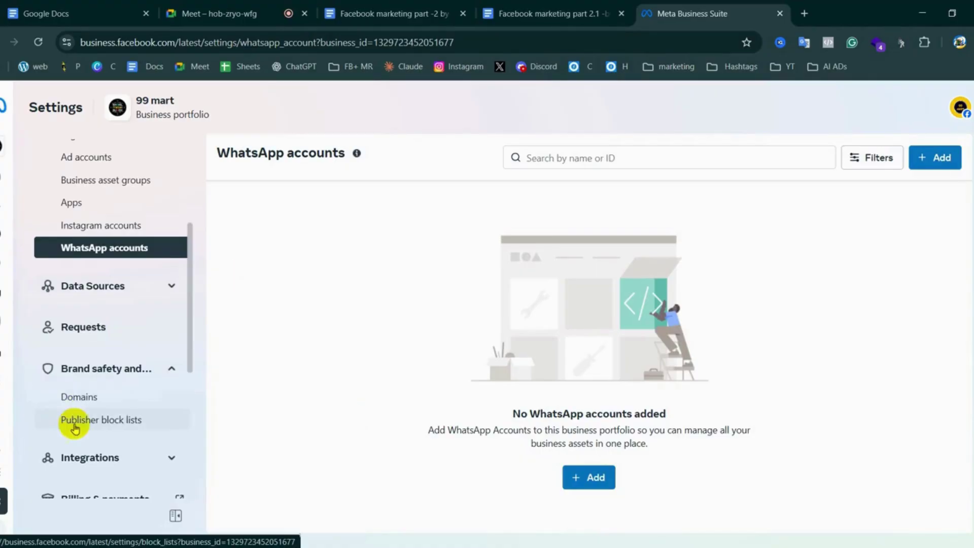
pyautogui.click(94, 406)
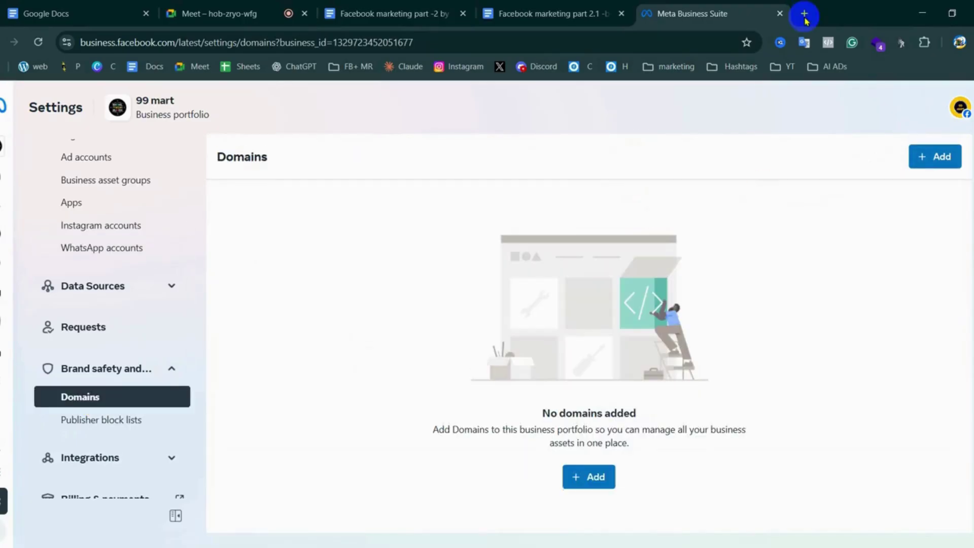
# Open the shop website in a new tab and close the Google Docs tab
pyautogui.moveTo(33, 67); pyautogui.dragTo(839, 11)
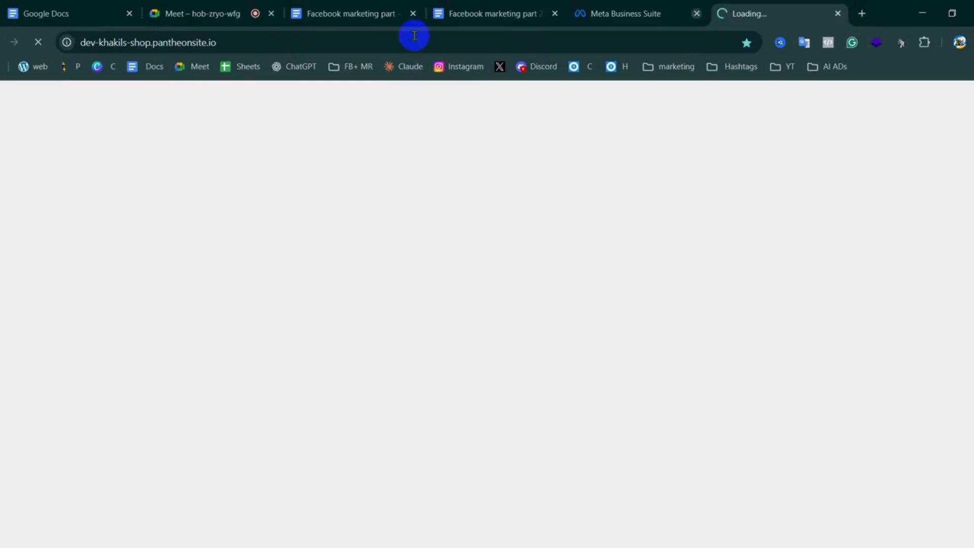
pyautogui.click(127, 17)
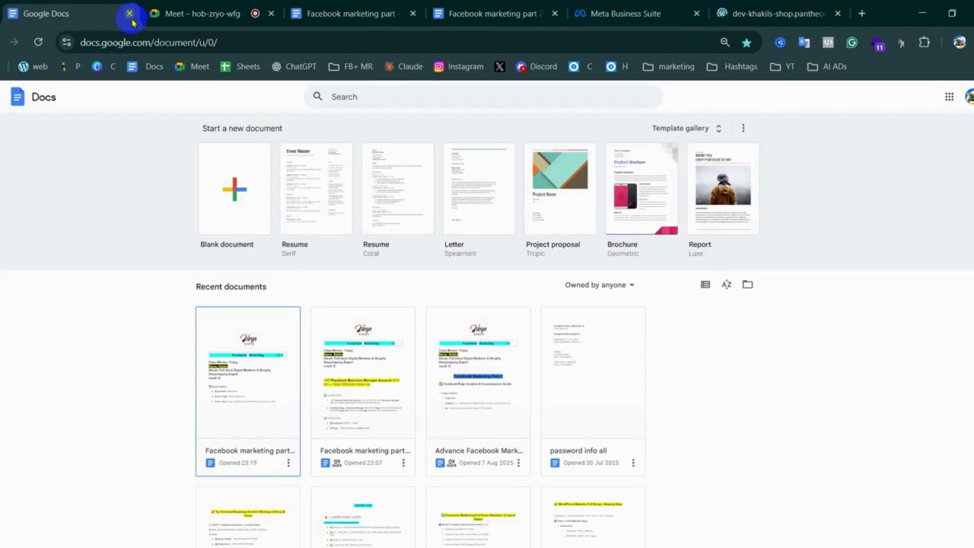
pyautogui.click(128, 15)
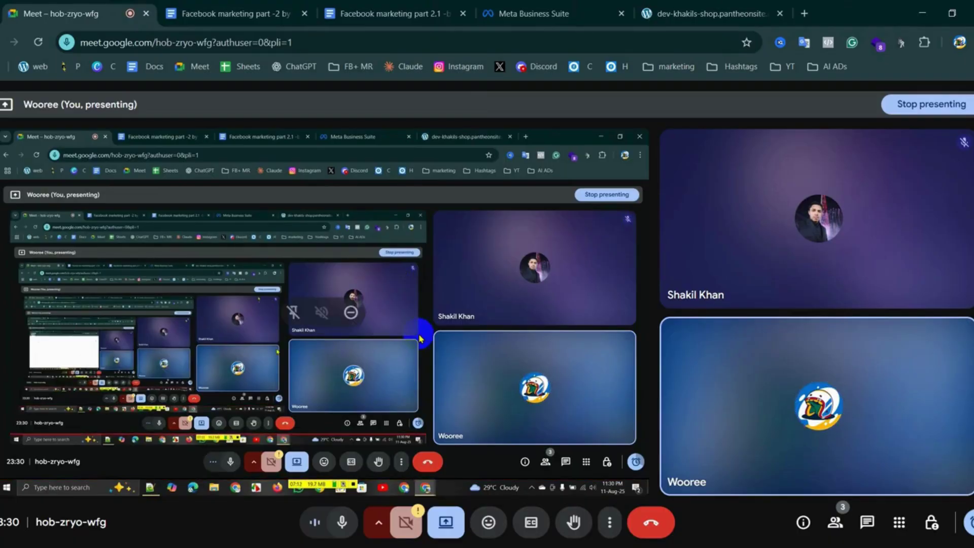
# Continue past the Pantheon sandbox notice and copy the dev-khakils-shop site address to bring up the notes
pyautogui.click(706, 14)
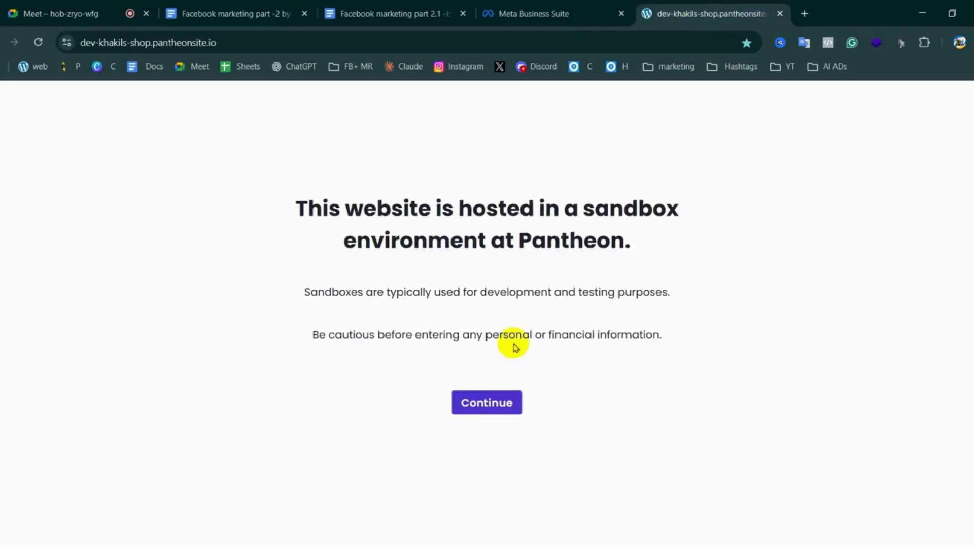
pyautogui.click(486, 407)
pyautogui.click(152, 42)
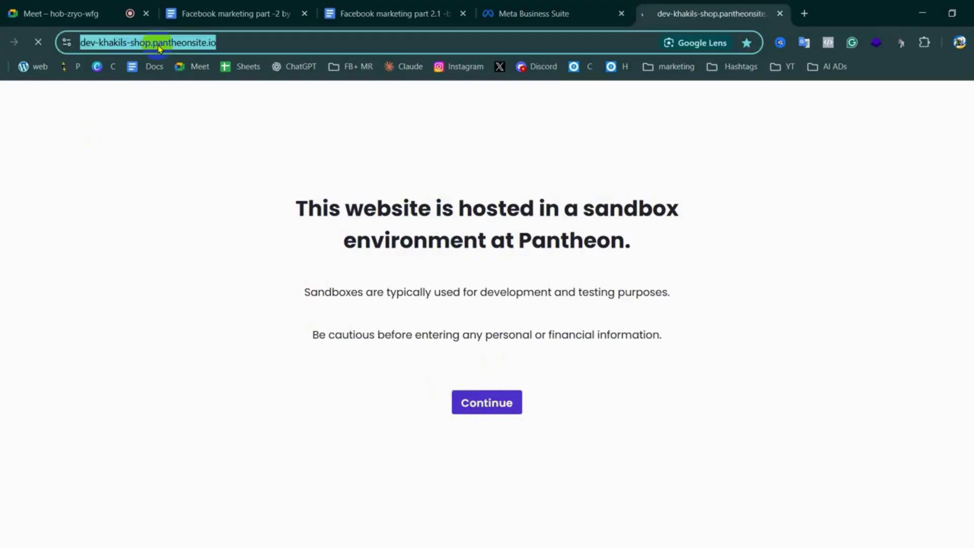
pyautogui.rightClick(169, 45)
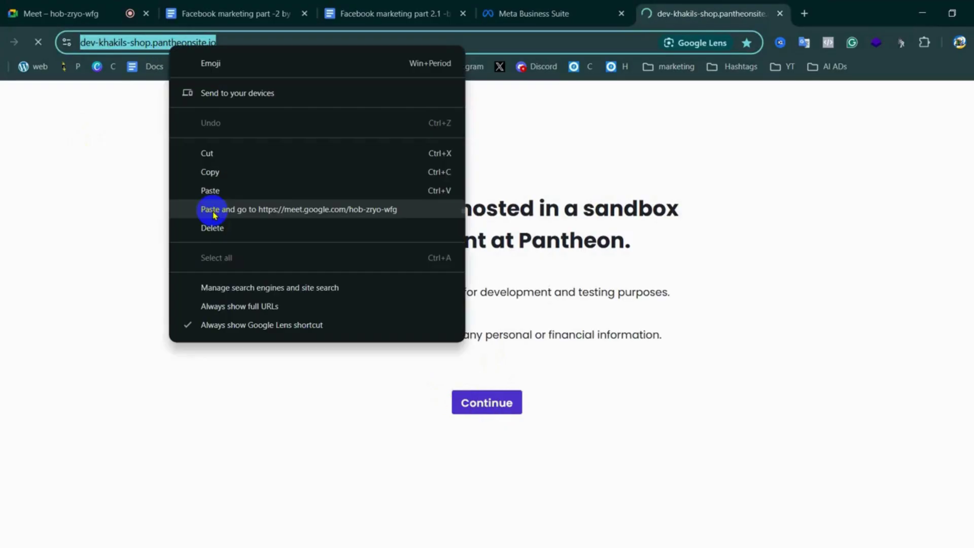
pyautogui.click(233, 174)
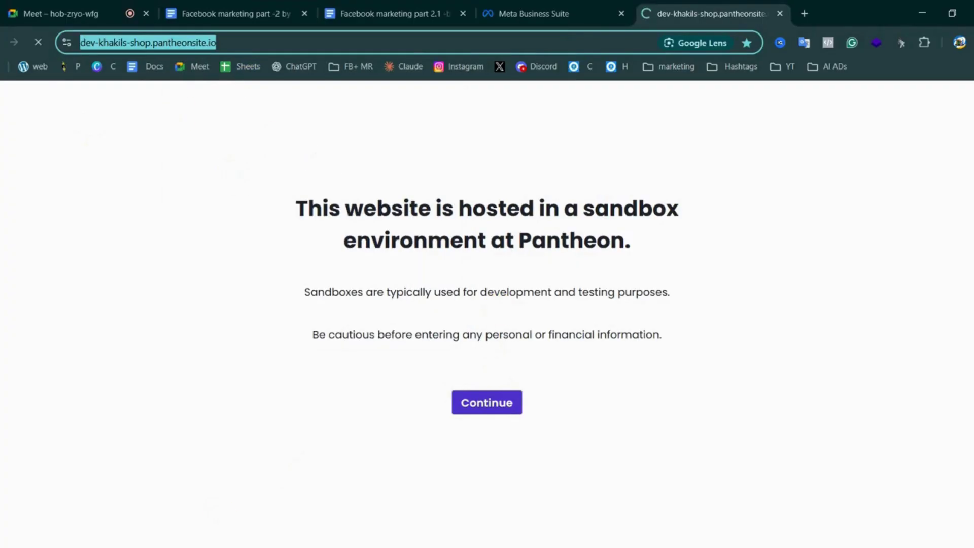
pyautogui.hotkey('alt', 'Tab')
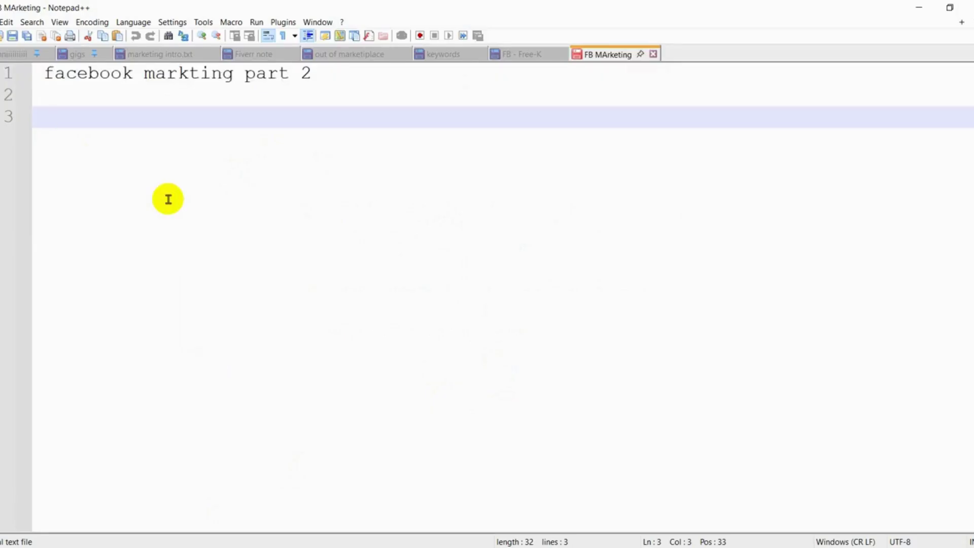
pyautogui.write('domain =')
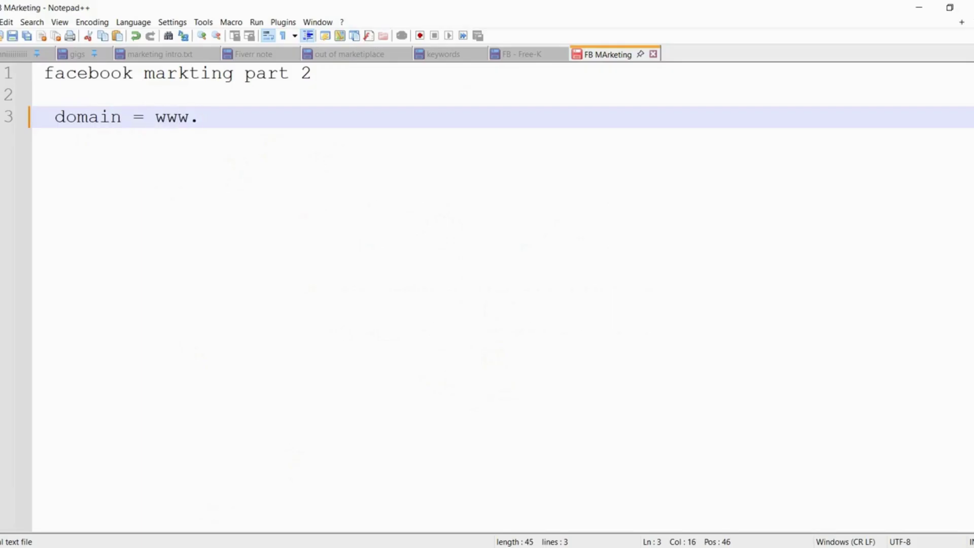
pyautogui.write('www.99shop.com')
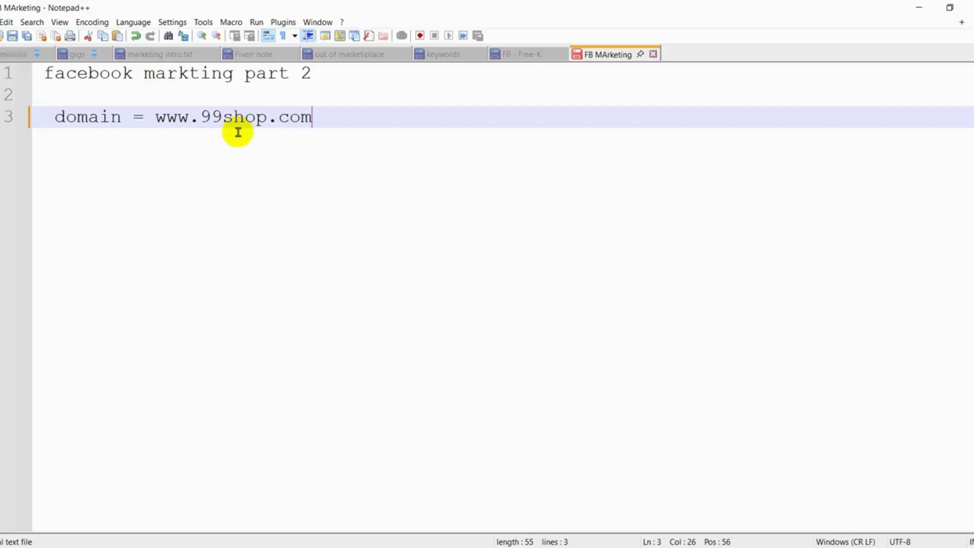
pyautogui.press('Return')
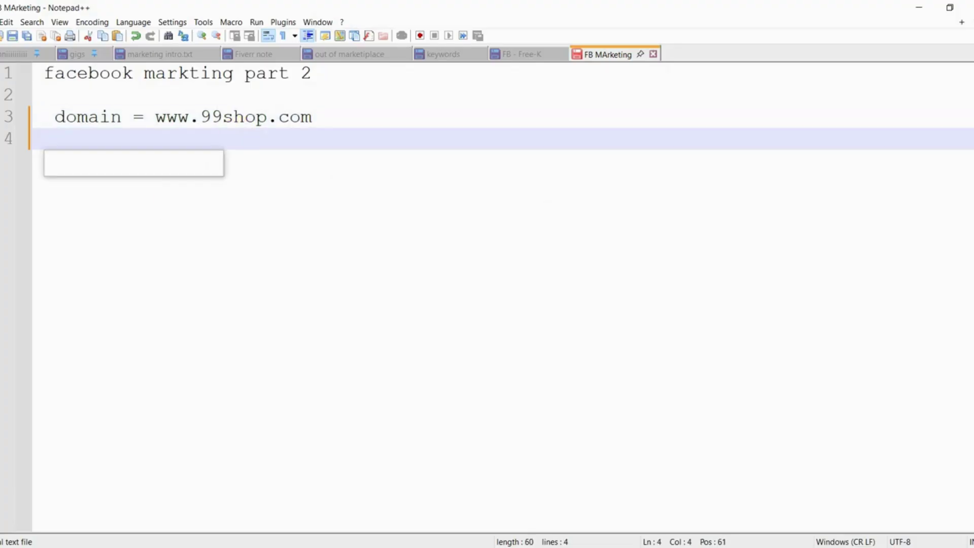
pyautogui.write('free =')
pyautogui.hotkey('ctrl', 'v')
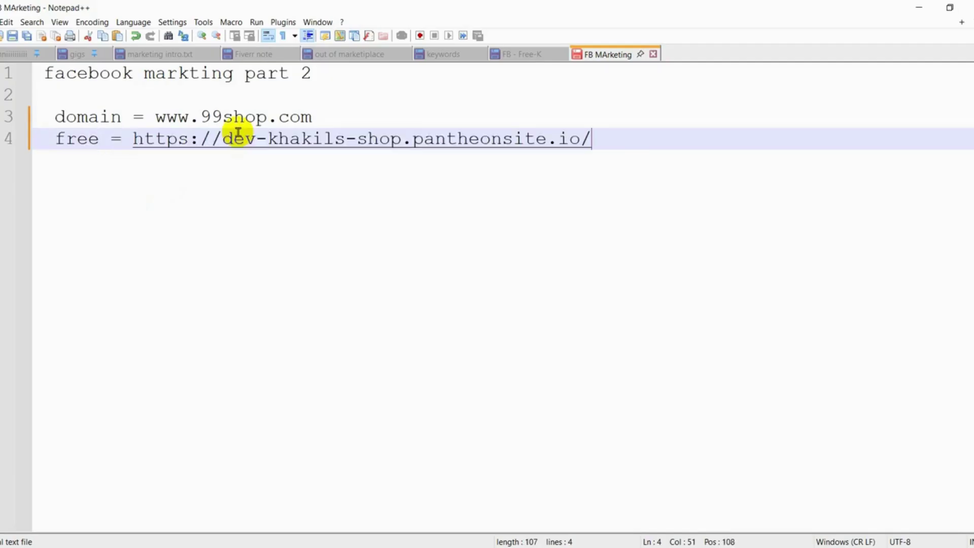
pyautogui.click(651, 136)
pyautogui.click(921, 8)
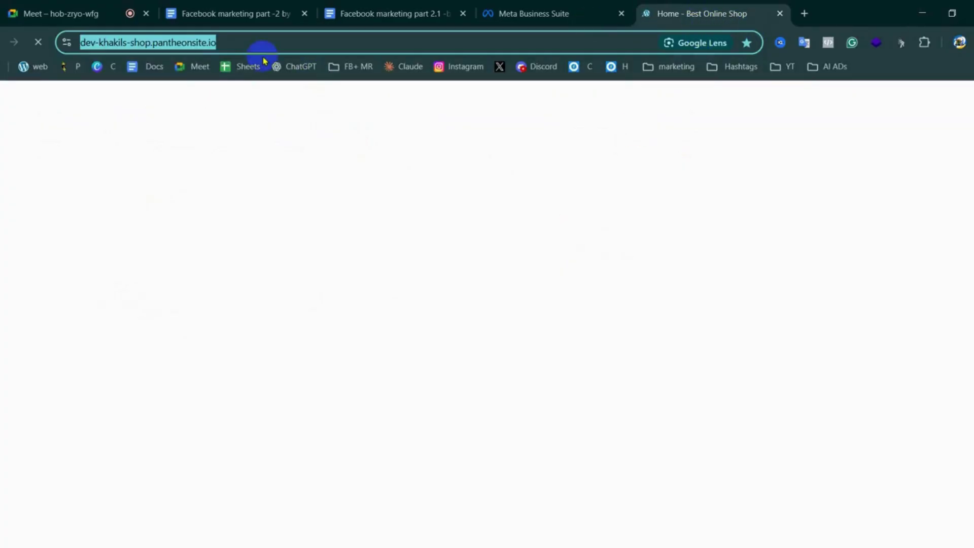
pyautogui.click(550, 8)
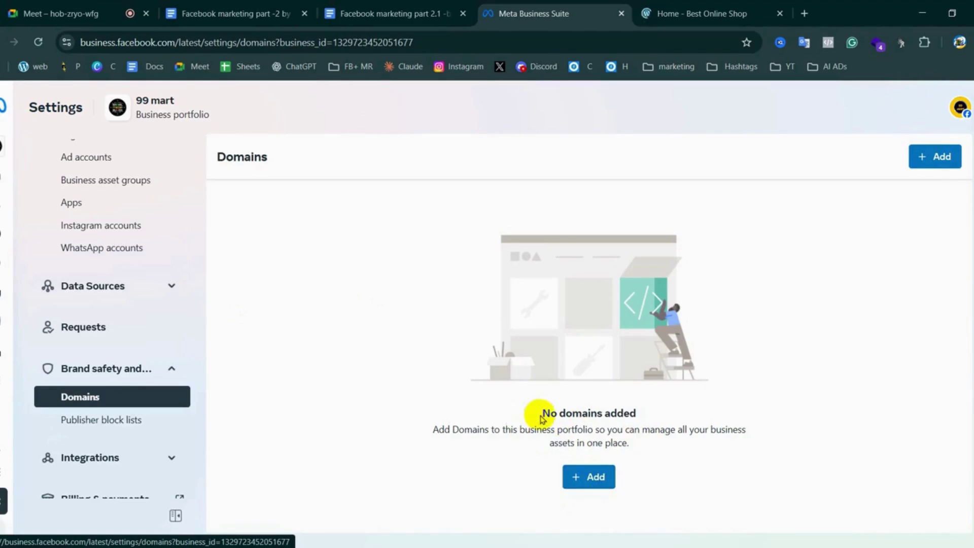
pyautogui.click(585, 477)
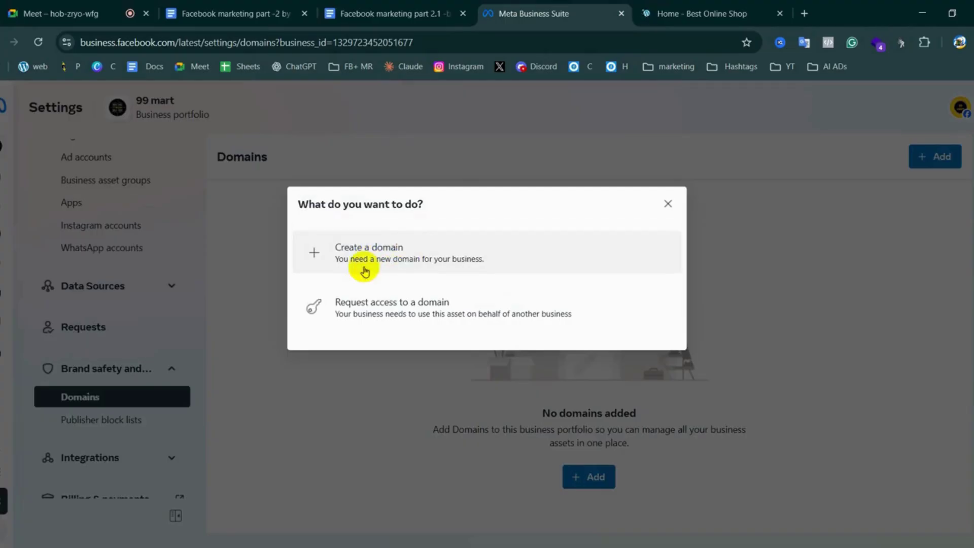
pyautogui.click(382, 260)
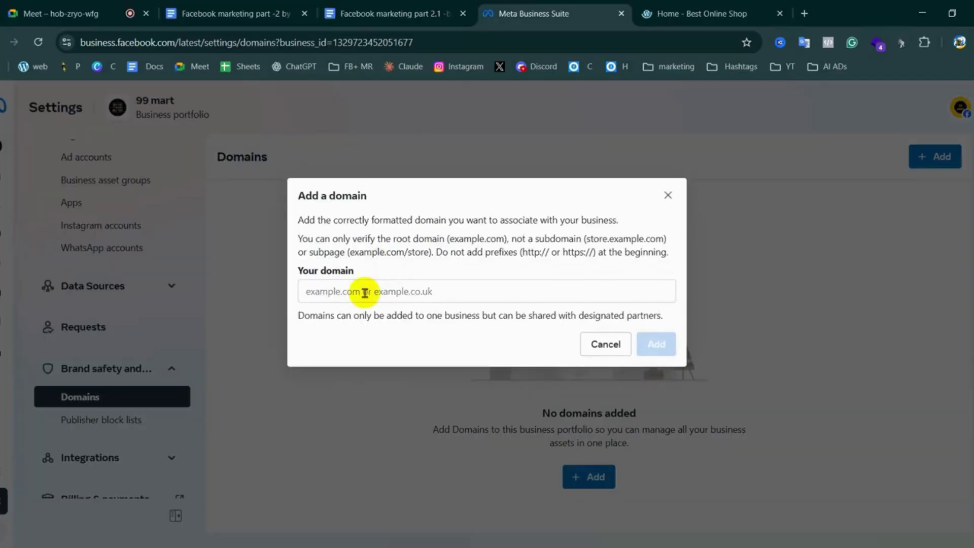
pyautogui.click(421, 293)
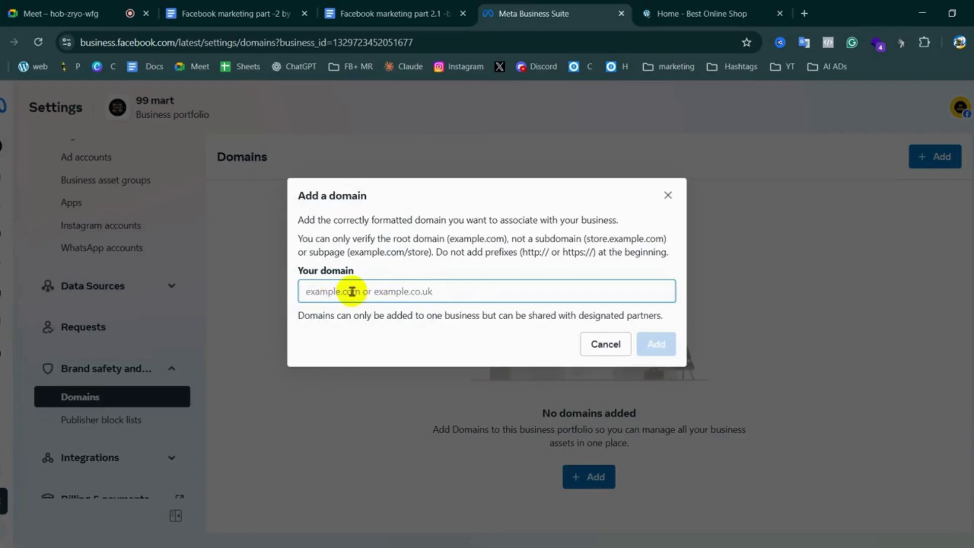
pyautogui.hotkey('ctrl', 'v')
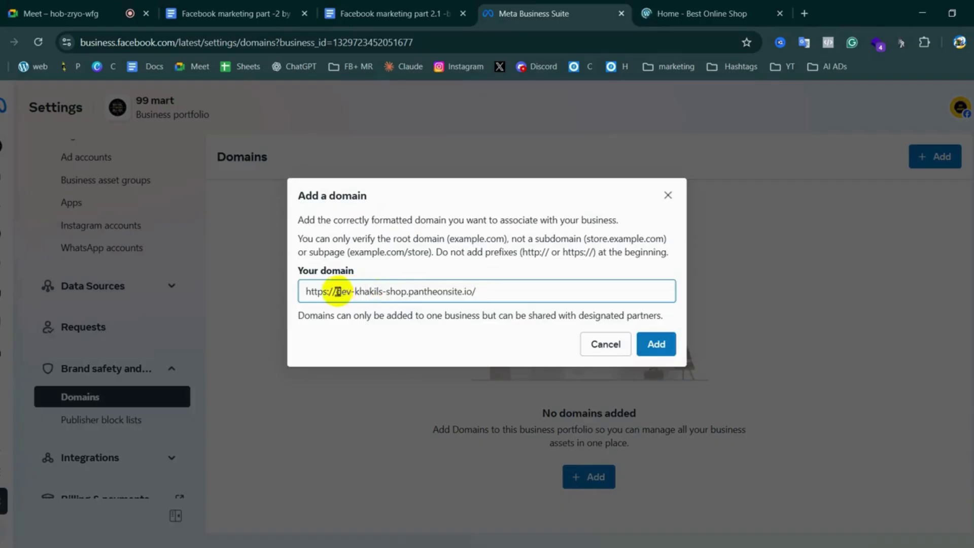
pyautogui.moveTo(339, 292); pyautogui.dragTo(296, 291)
pyautogui.press('BackSpace')
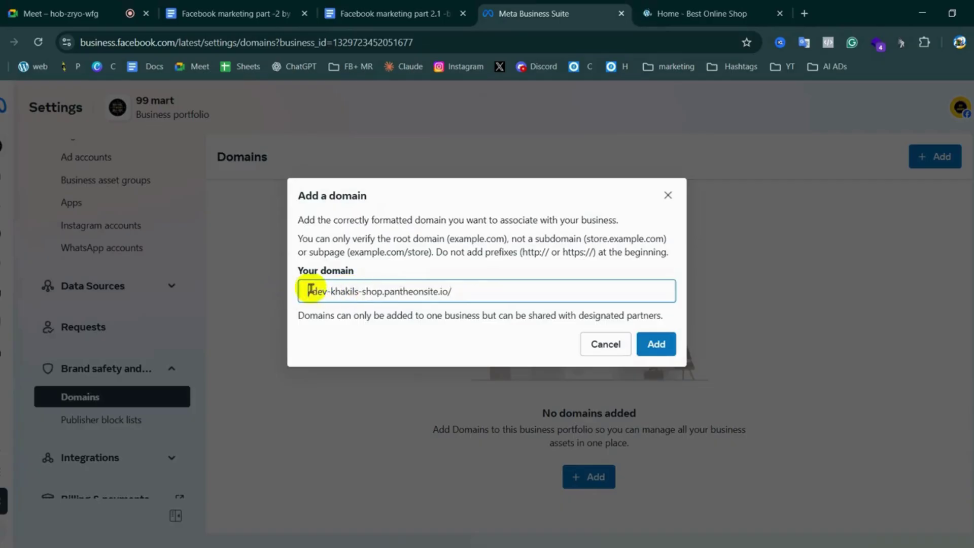
pyautogui.click(453, 292)
pyautogui.press('BackSpace')
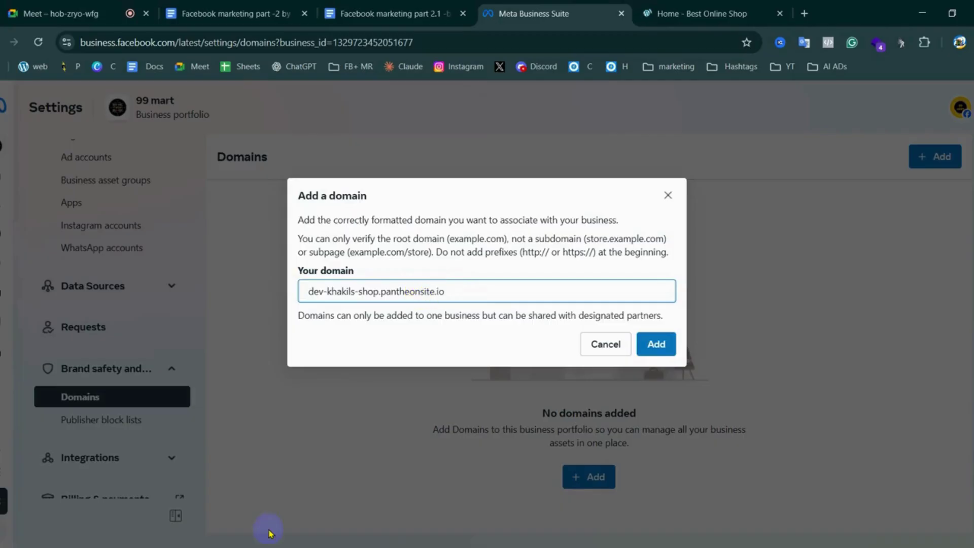
pyautogui.click(233, 547)
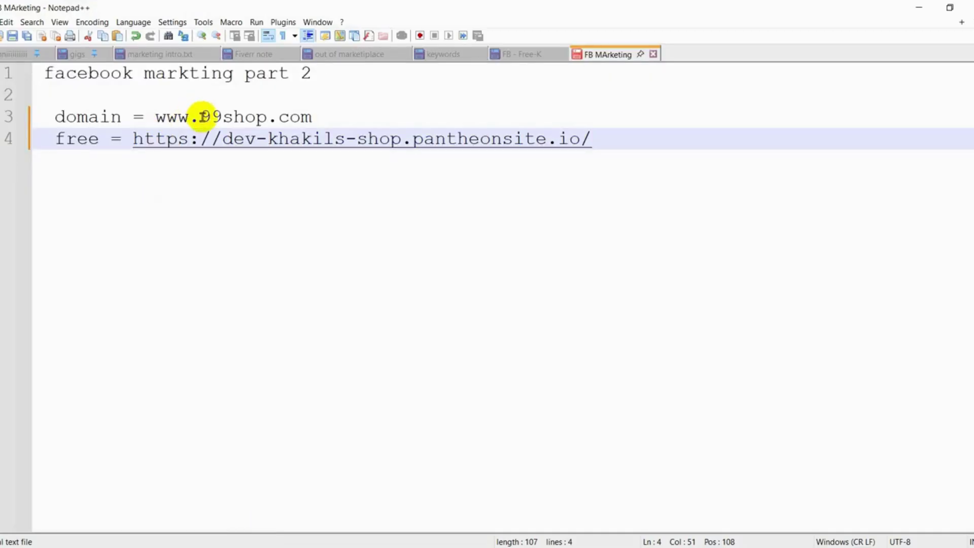
# Highlight the noted 99shop domain in the notes, then go back to the Meta Business Suite window
pyautogui.moveTo(202, 116); pyautogui.dragTo(316, 117)
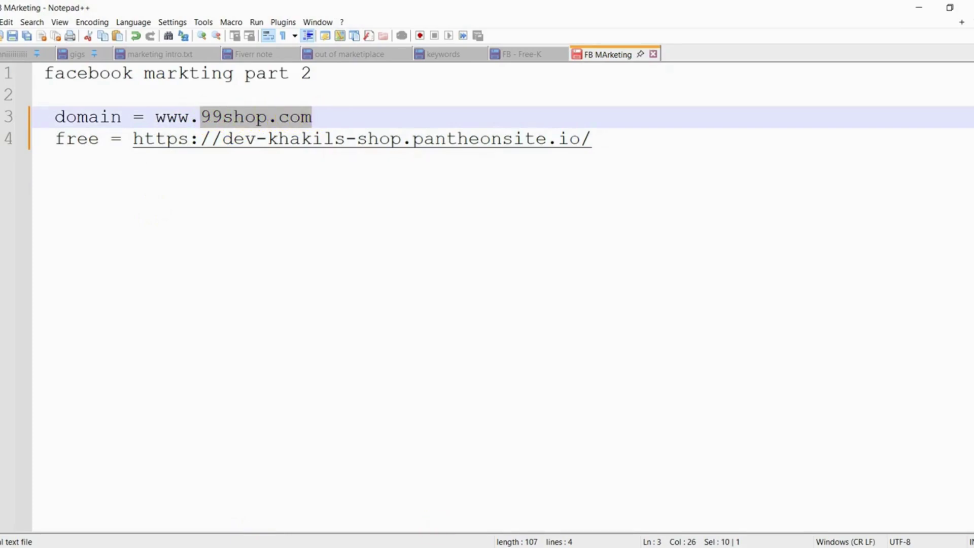
pyautogui.click(647, 547)
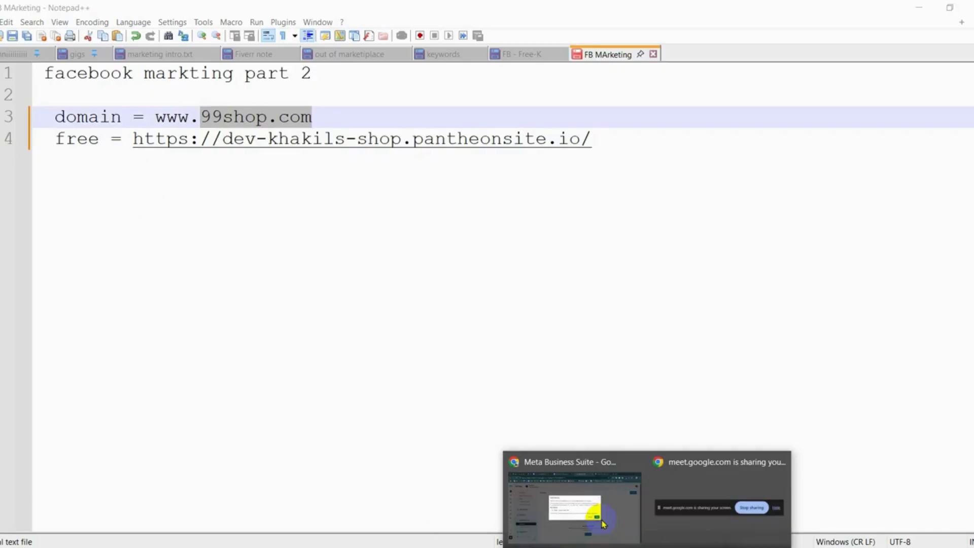
pyautogui.click(603, 524)
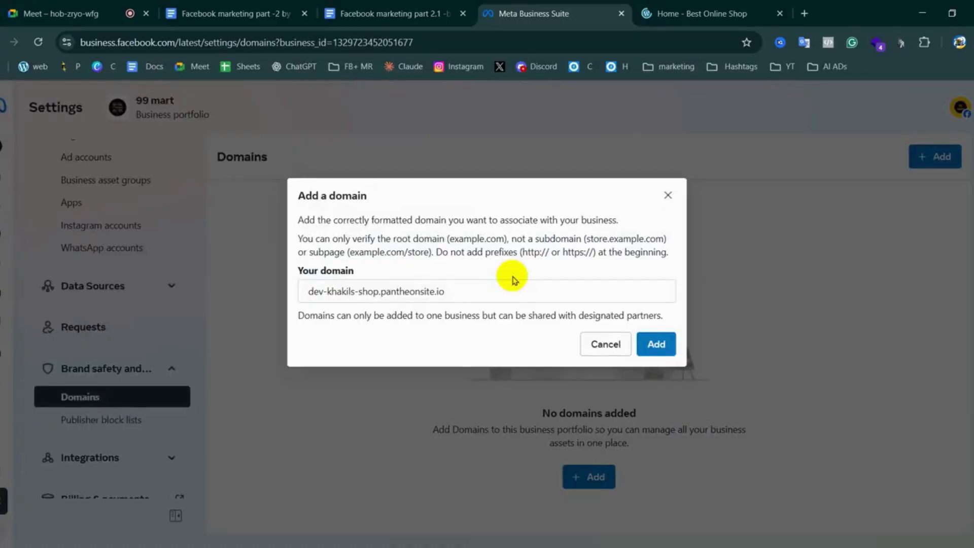
# Remove the stray leading space from the domain and add dev-khakils-shop.pantheonsite.io to the portfolio
pyautogui.click(657, 347)
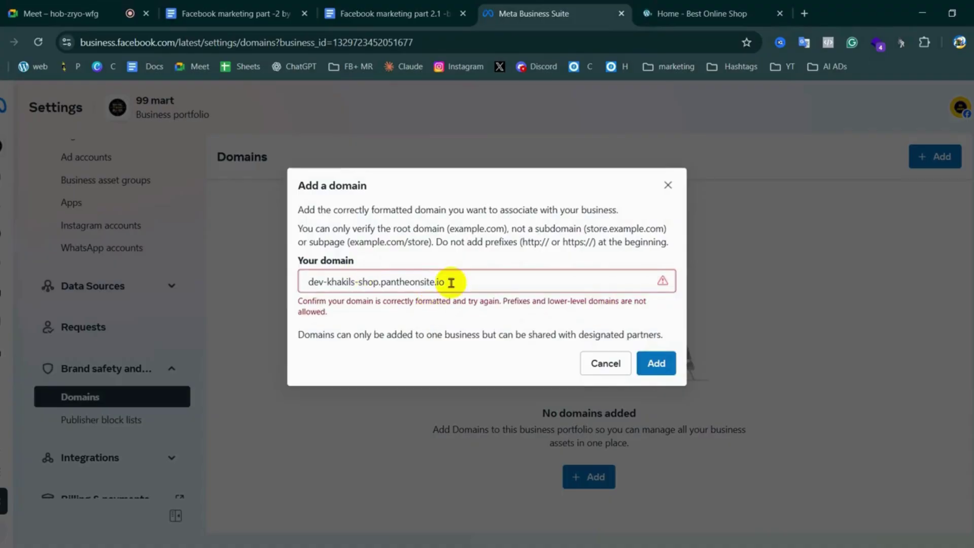
pyautogui.click(308, 282)
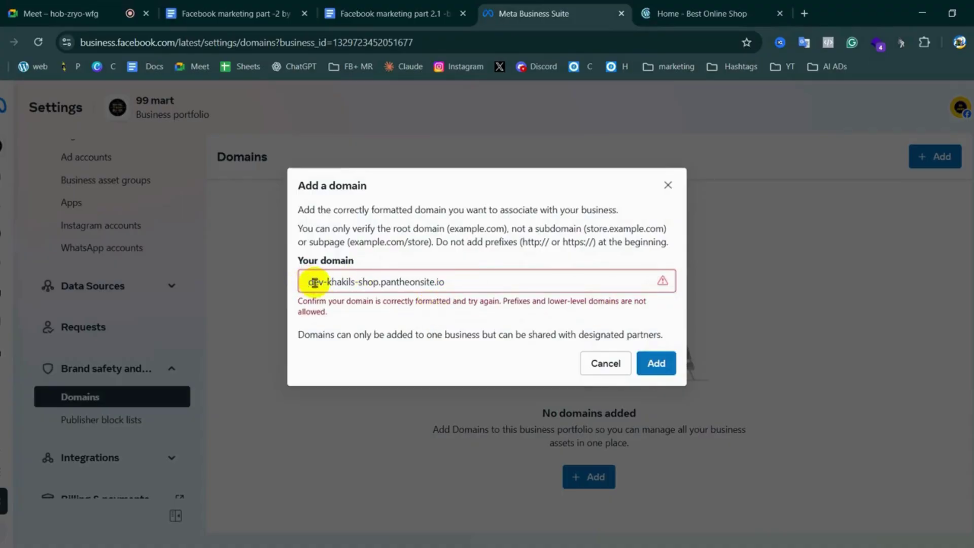
pyautogui.press('BackSpace')
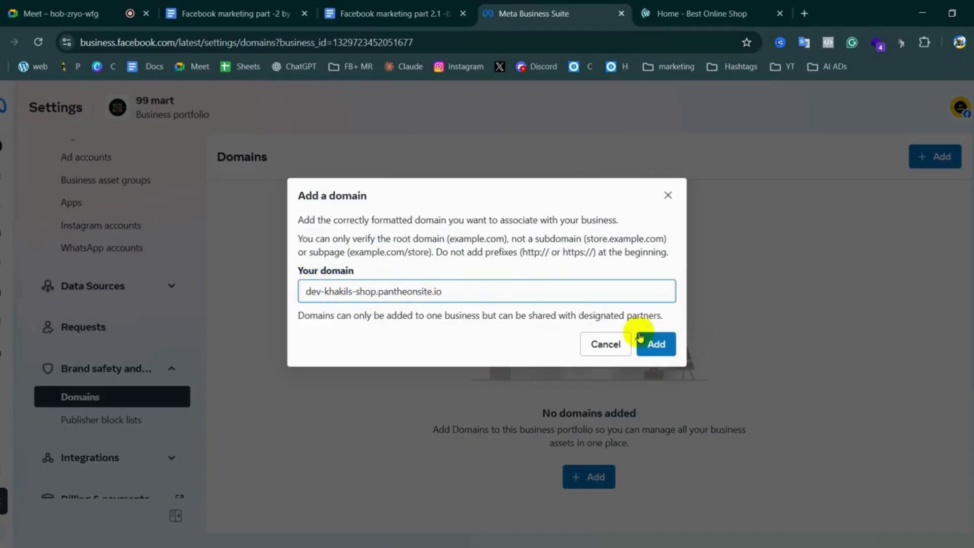
pyautogui.click(656, 345)
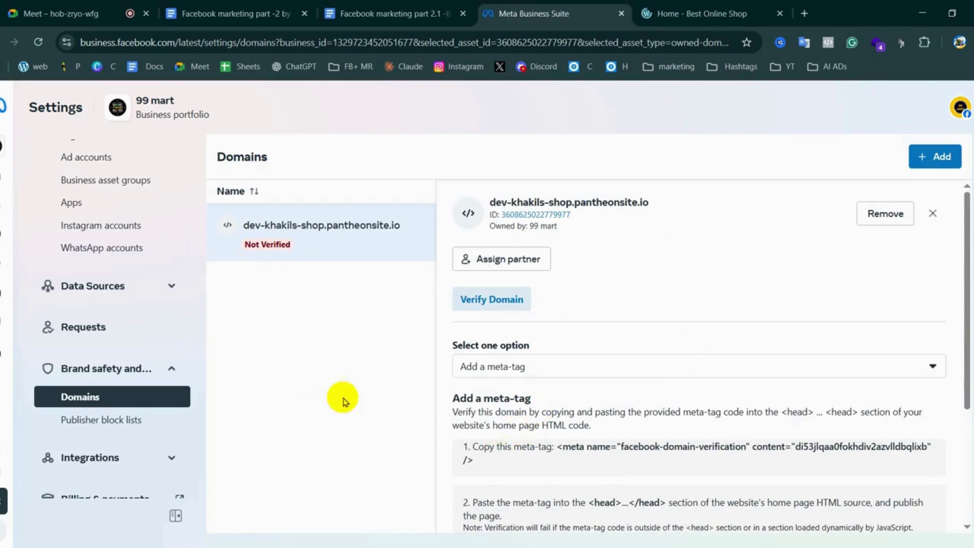
# Keep Add a meta-tag as the verification method and open Assign partner for the domain
pyautogui.click(499, 370)
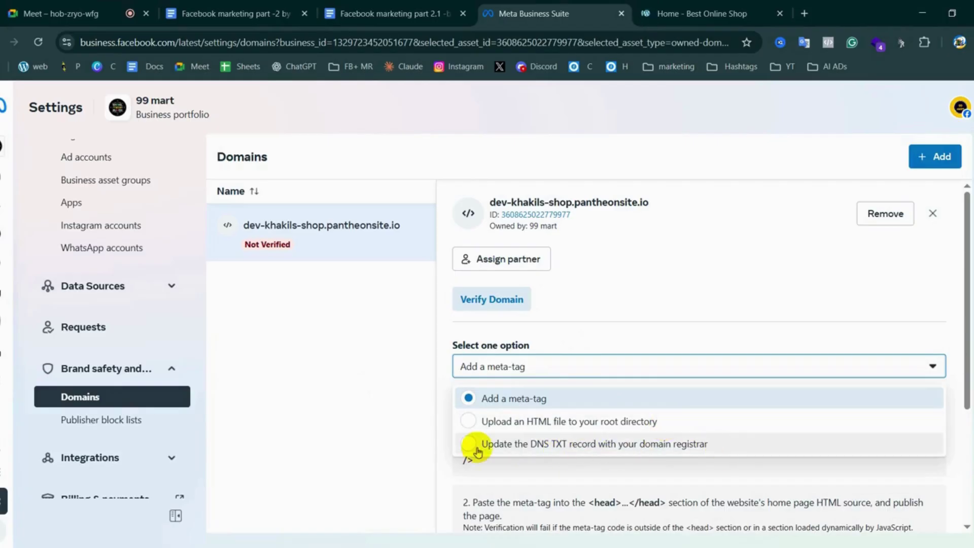
pyautogui.click(431, 348)
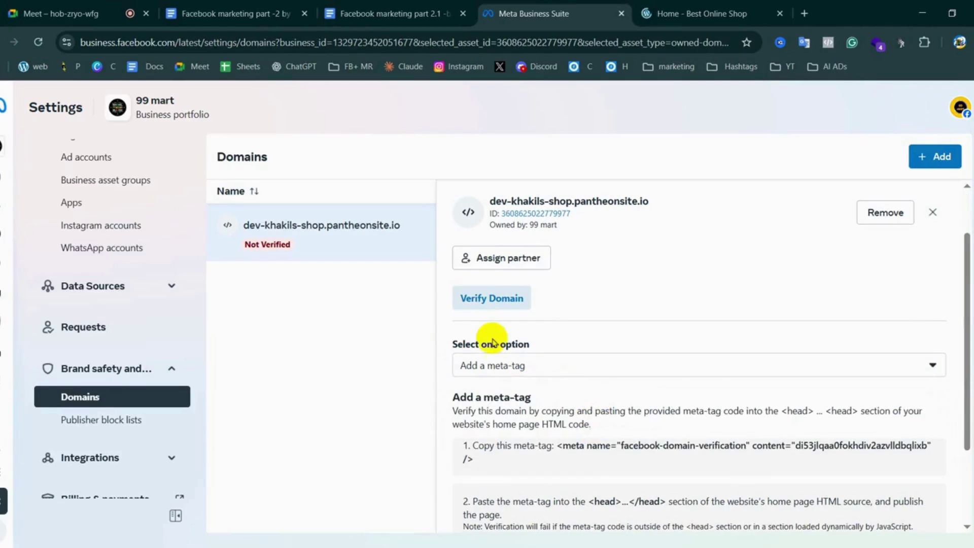
pyautogui.scroll(-1, 492, 338)
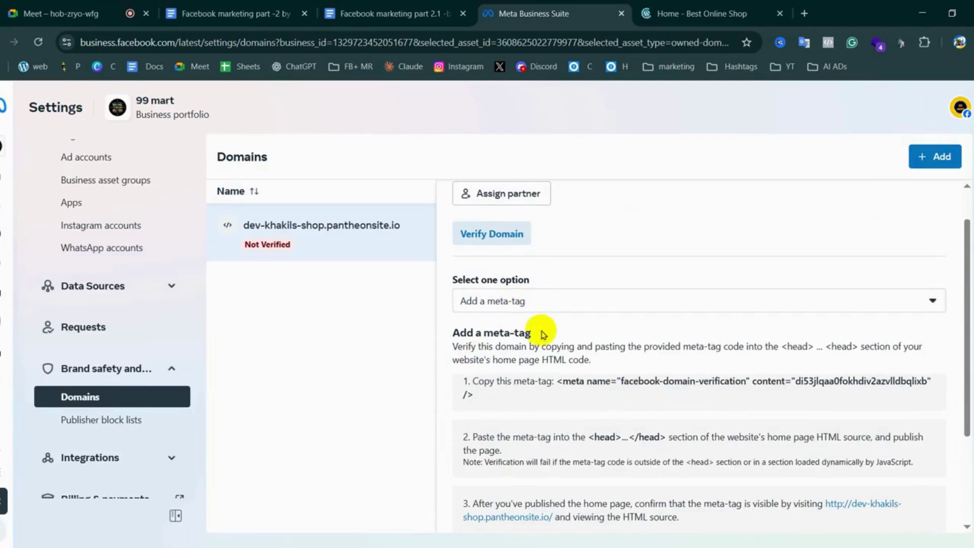
pyautogui.scroll(1, 583, 274)
pyautogui.click(491, 260)
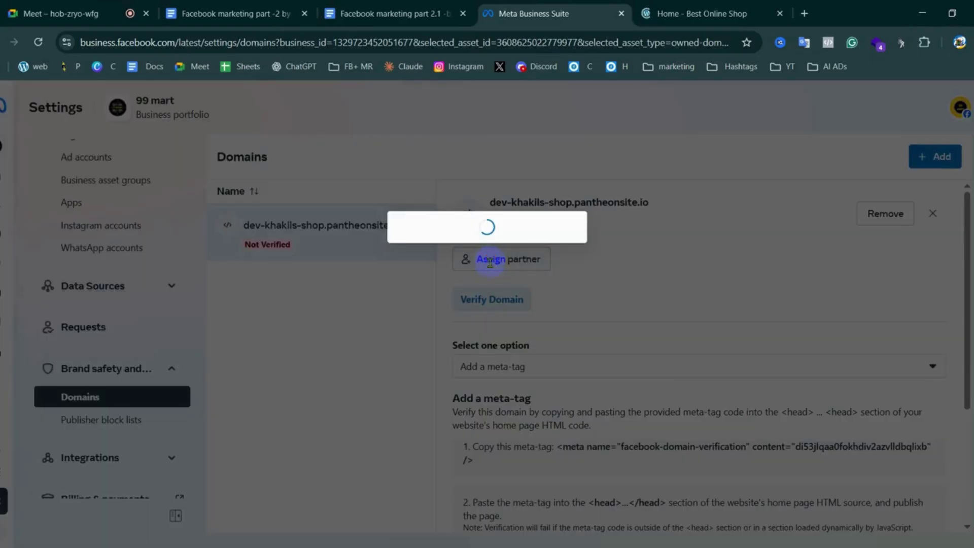
# Turn on ad linking, translate the partner-sharing description into Bengali, and close the dialog
pyautogui.click(358, 273)
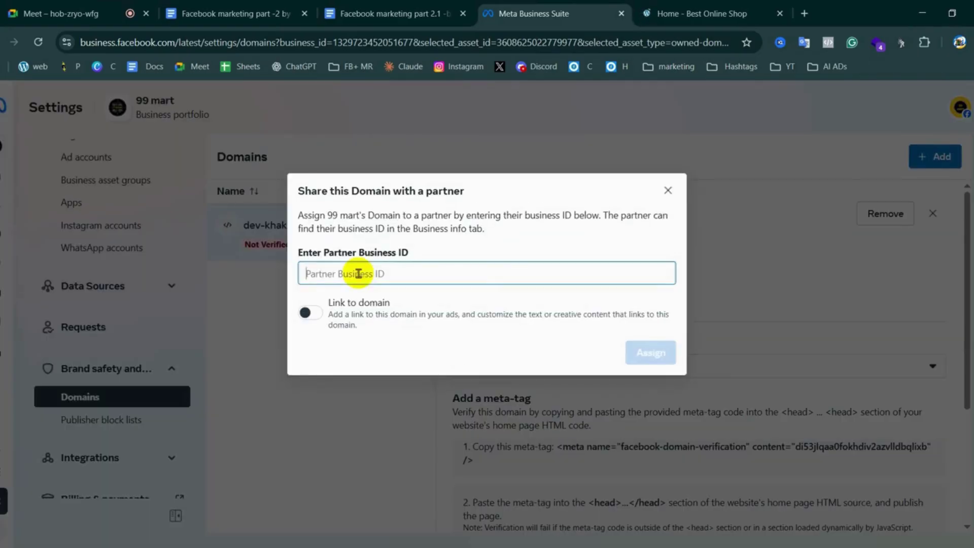
pyautogui.click(313, 311)
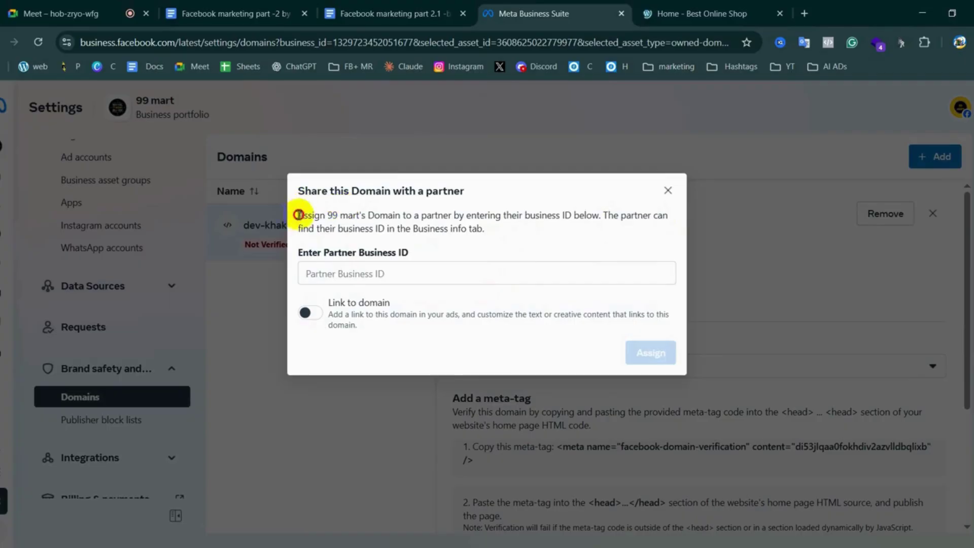
pyautogui.moveTo(297, 216); pyautogui.dragTo(504, 244)
pyautogui.click(481, 237)
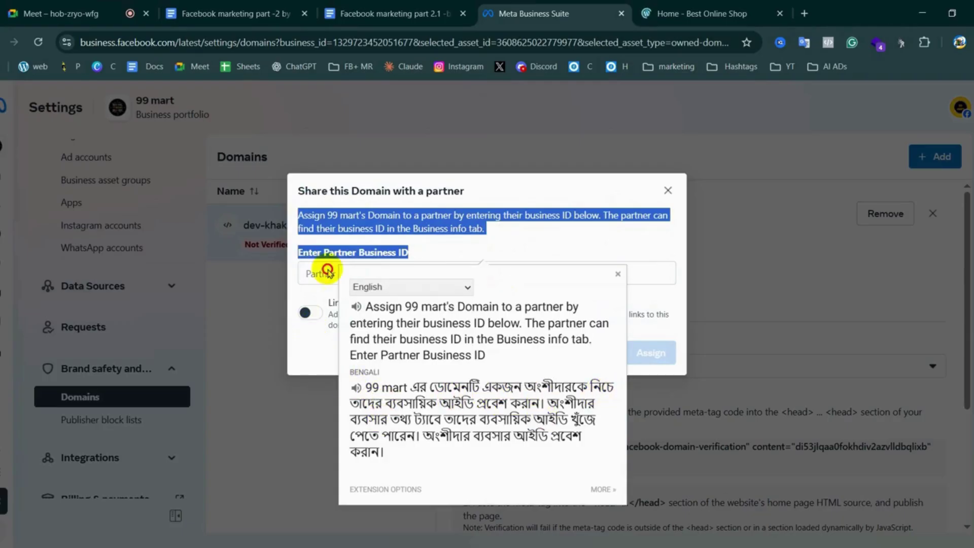
pyautogui.press('Escape')
pyautogui.click(617, 274)
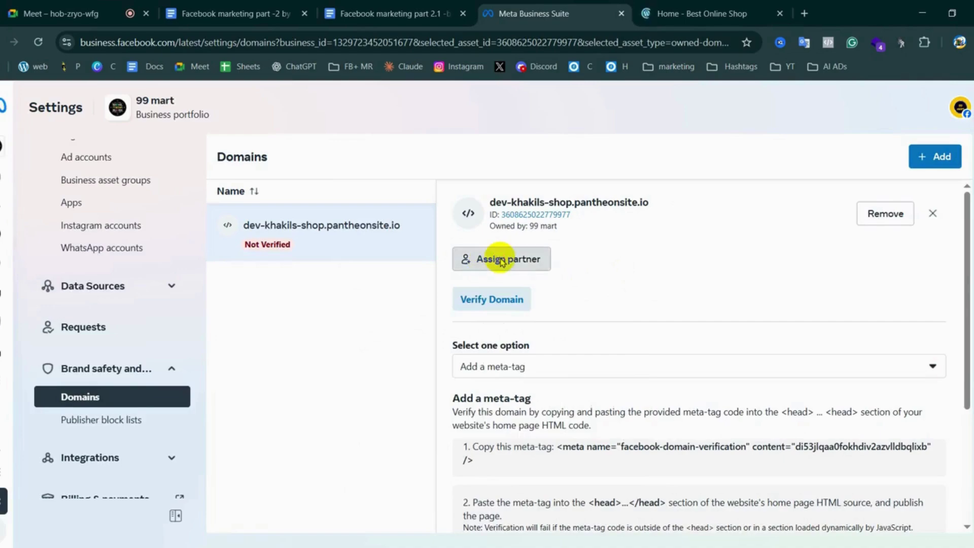
# Reopen Assign partner, toggle domain linking, then close it without entering a Partner Business ID
pyautogui.click(502, 260)
pyautogui.click(314, 312)
pyautogui.click(336, 272)
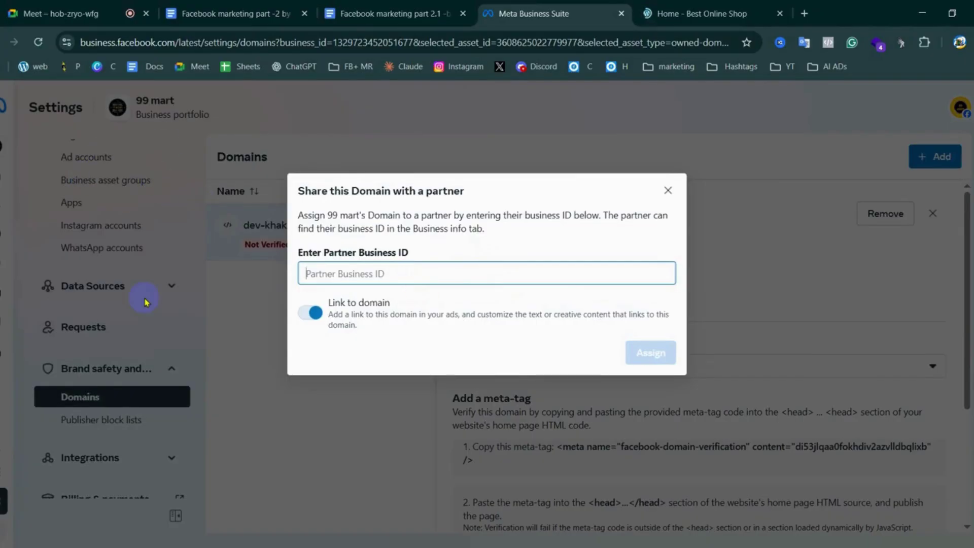
pyautogui.click(666, 191)
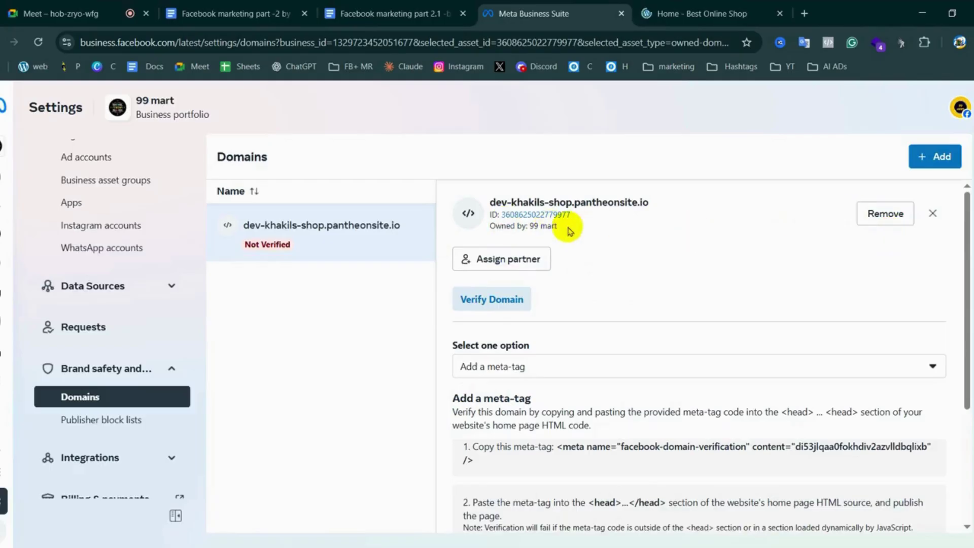
pyautogui.moveTo(528, 226); pyautogui.dragTo(558, 227)
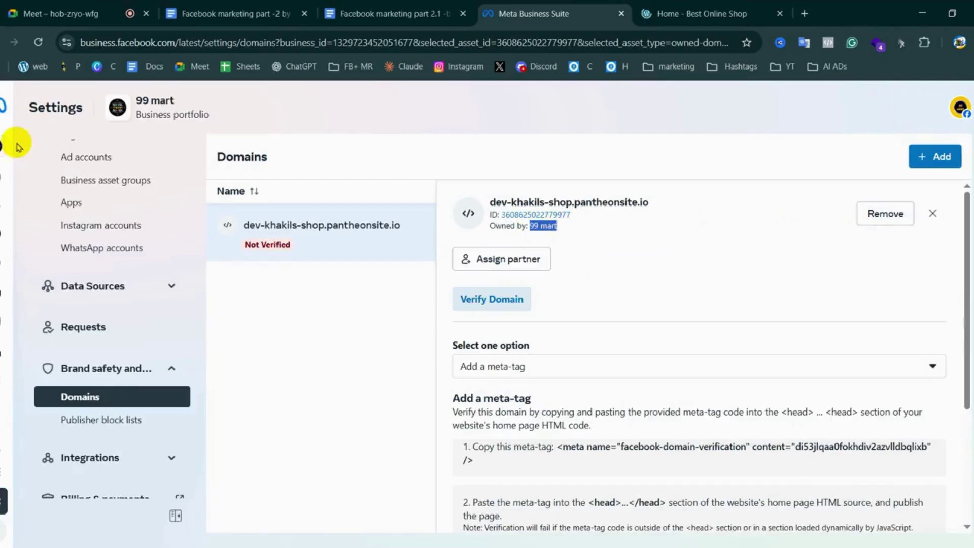
pyautogui.moveTo(1, 146)
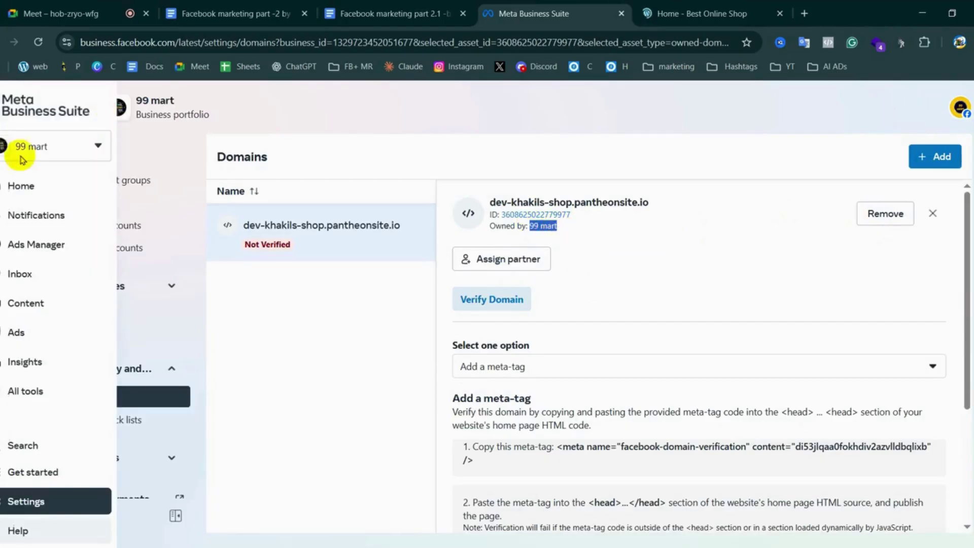
pyautogui.click(75, 150)
pyautogui.click(56, 157)
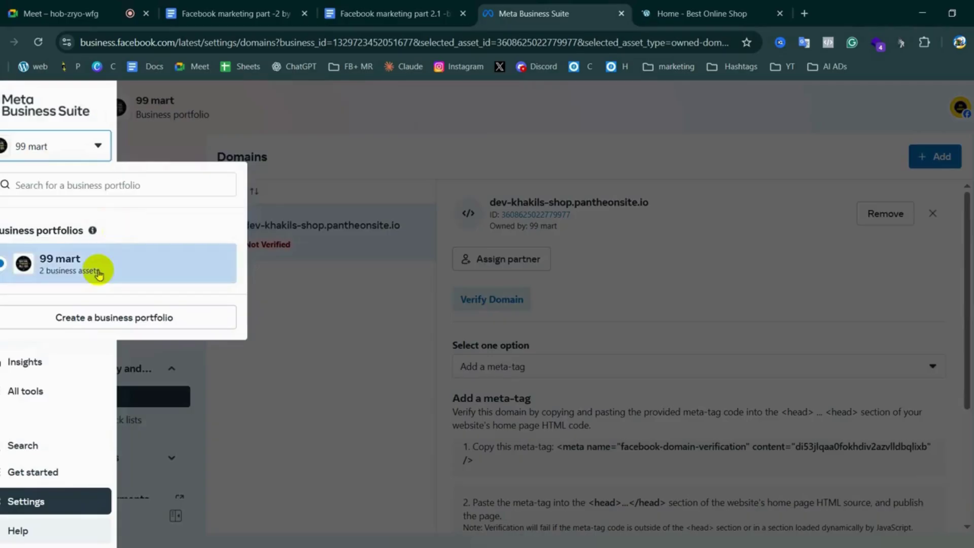
pyautogui.click(335, 395)
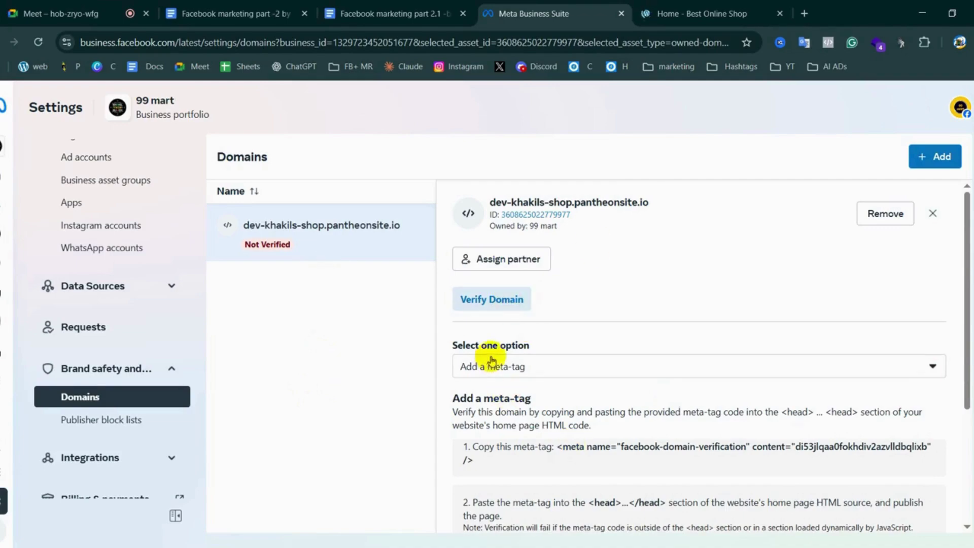
# Reselect Add a meta-tag as the domain verification method
pyautogui.click(482, 301)
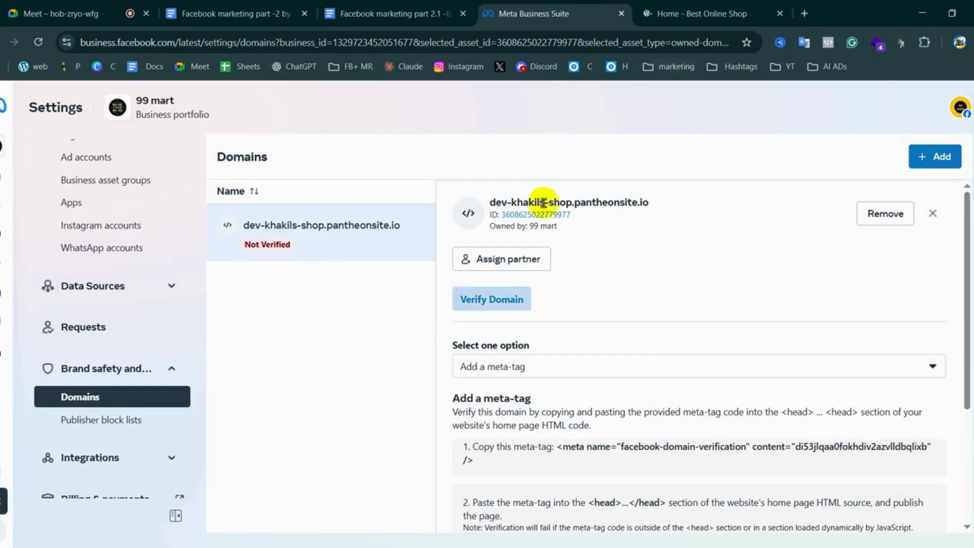
pyautogui.click(513, 368)
pyautogui.click(509, 399)
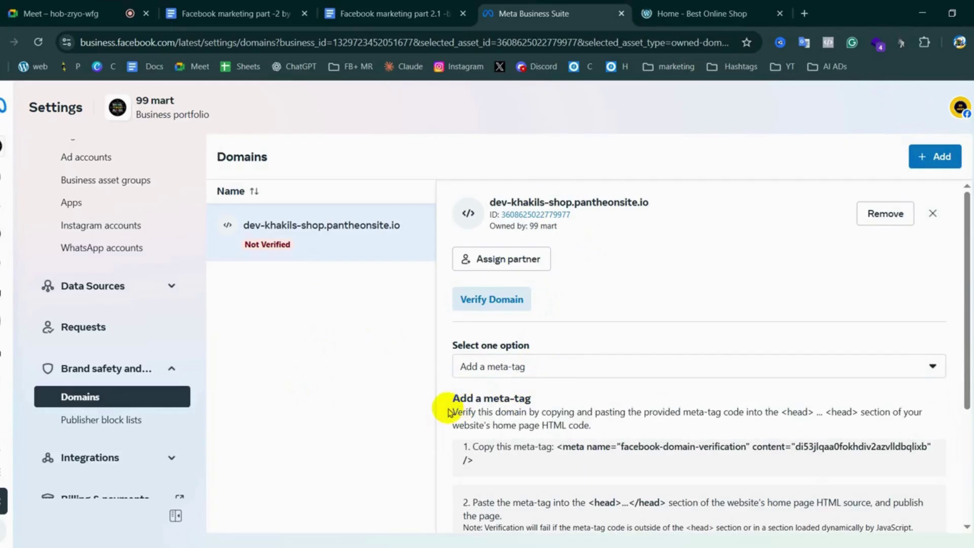
# Translate the meta-tag instruction sentence, then switch to the Home - Best Online Shop tab
pyautogui.moveTo(449, 412); pyautogui.dragTo(492, 428)
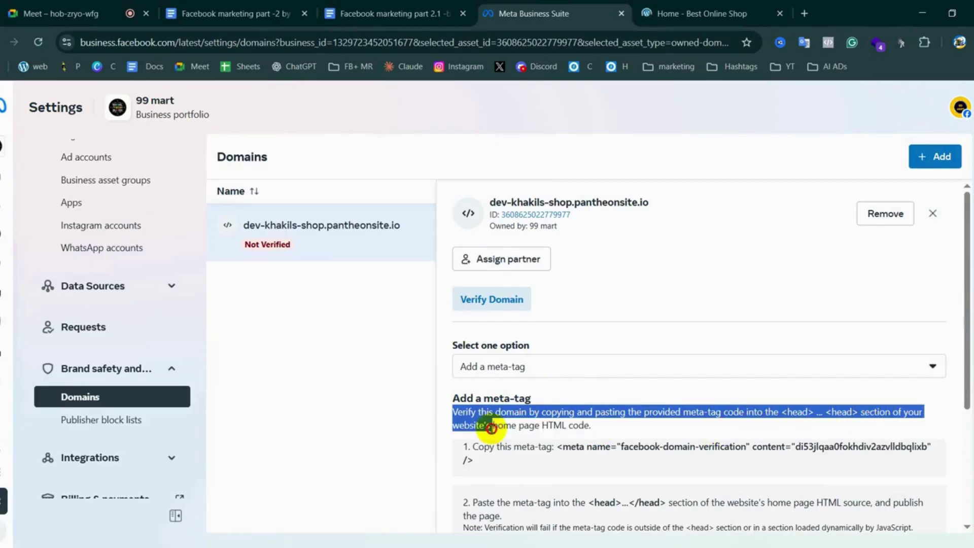
pyautogui.click(617, 417)
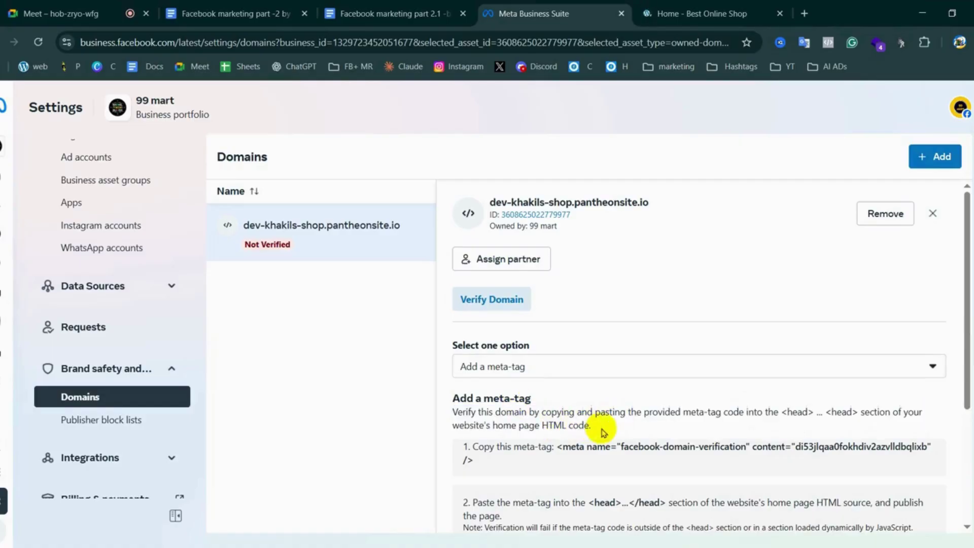
pyautogui.click(410, 355)
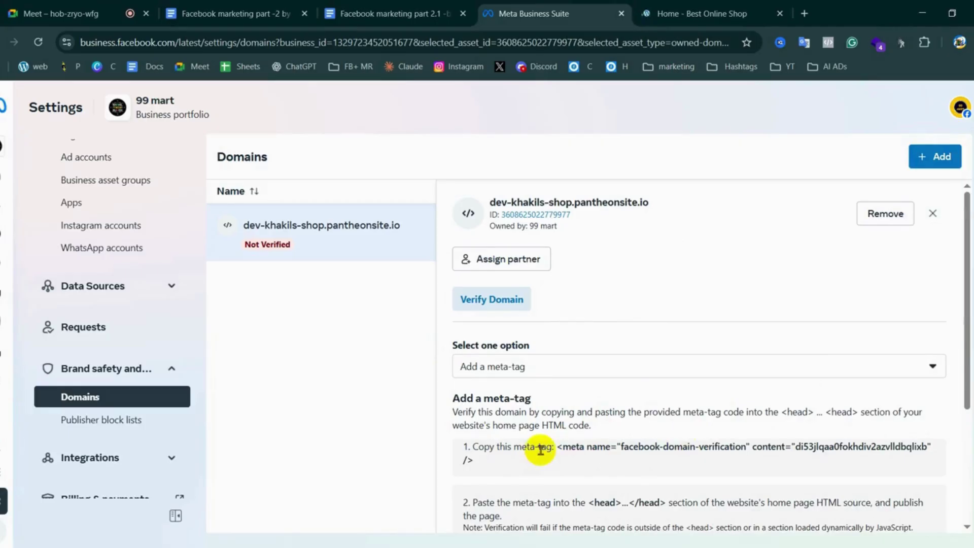
pyautogui.click(672, 15)
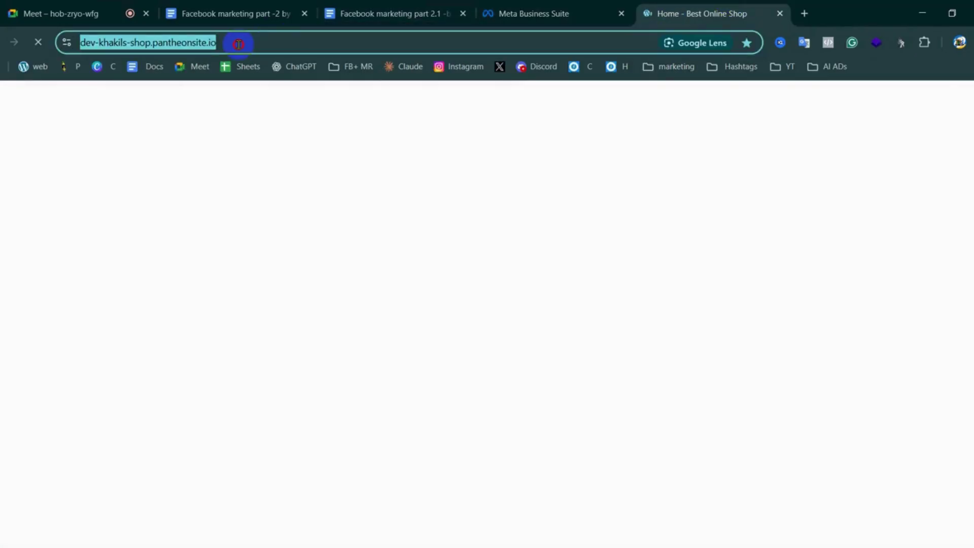
# Load dev-khakils-shop.pantheonsite.io/wp-admin, scroll the page, then return to the end of line 4 in the notes
pyautogui.click(271, 42)
pyautogui.write('//')
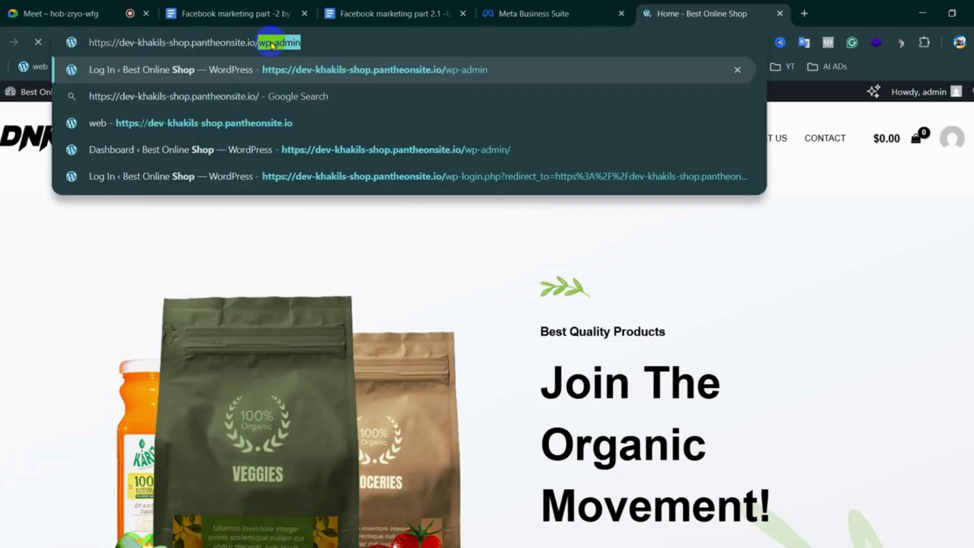
pyautogui.write('wp-admin')
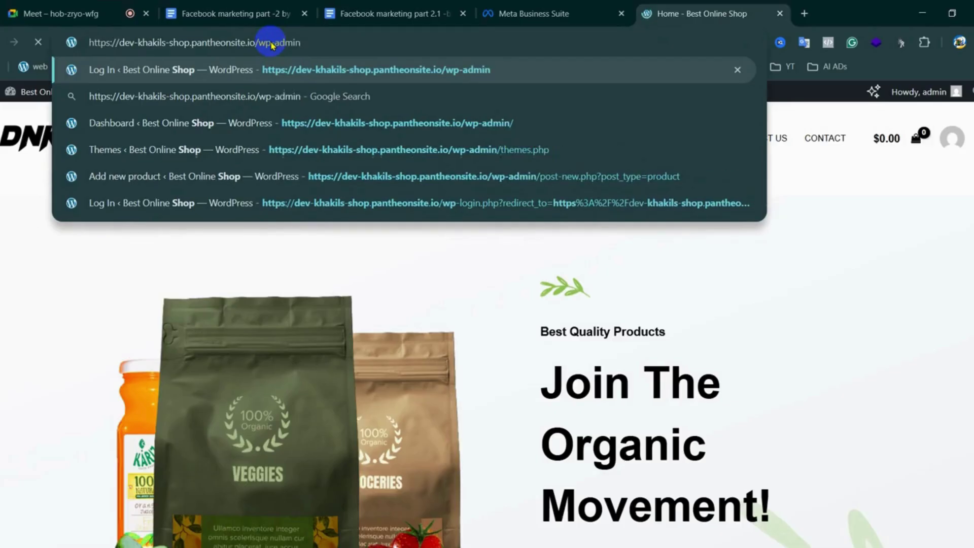
pyautogui.press('Return')
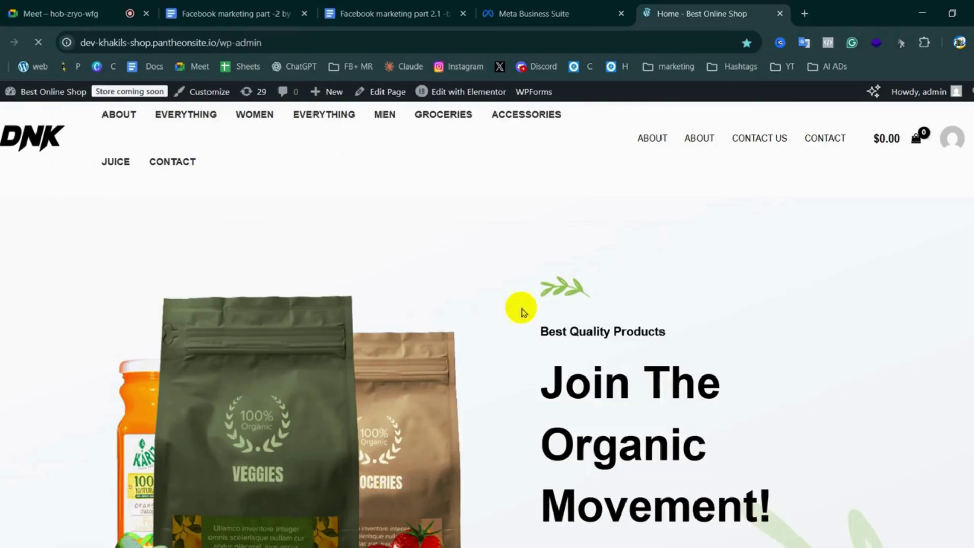
pyautogui.scroll(-10, 569, 262)
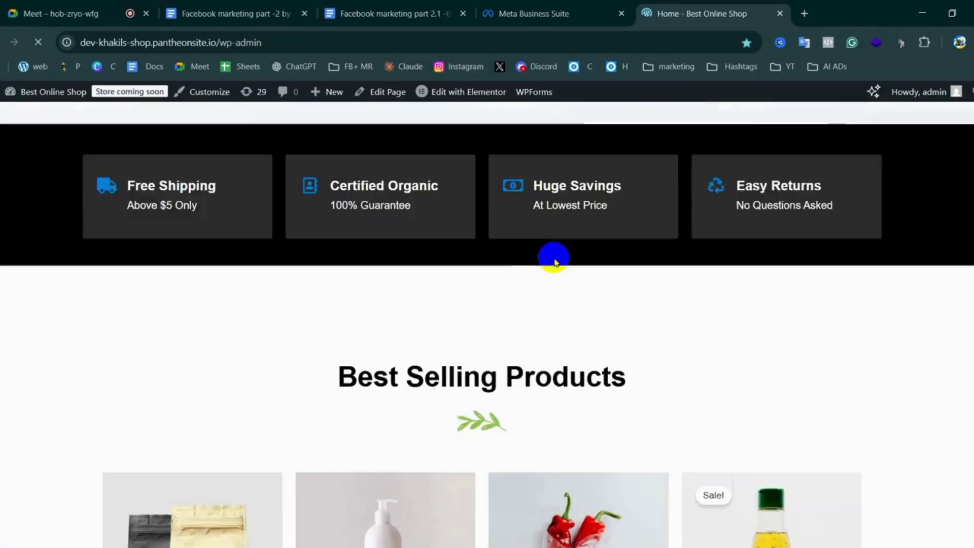
pyautogui.scroll(-5, 409, 374)
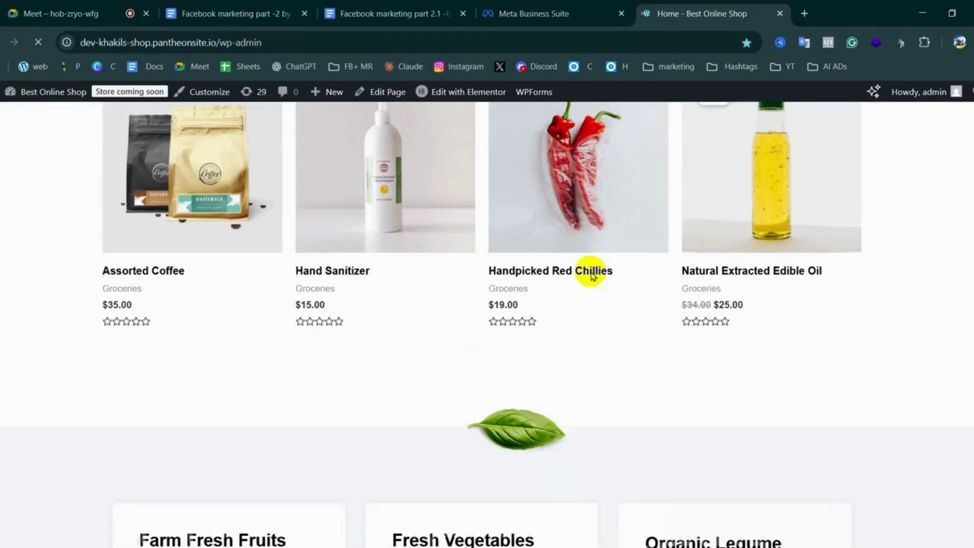
pyautogui.scroll(1, 277, 258)
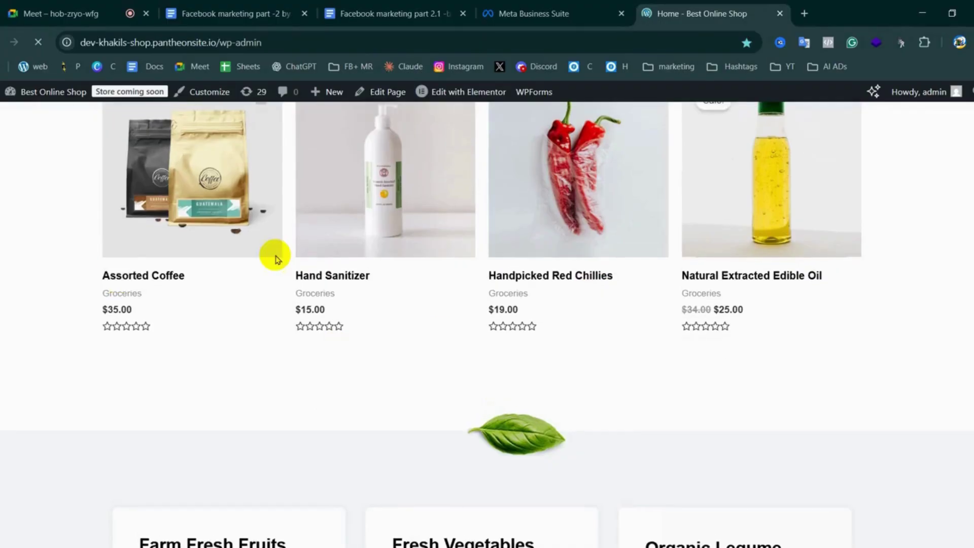
pyautogui.scroll(5, 277, 259)
pyautogui.scroll(6, 330, 408)
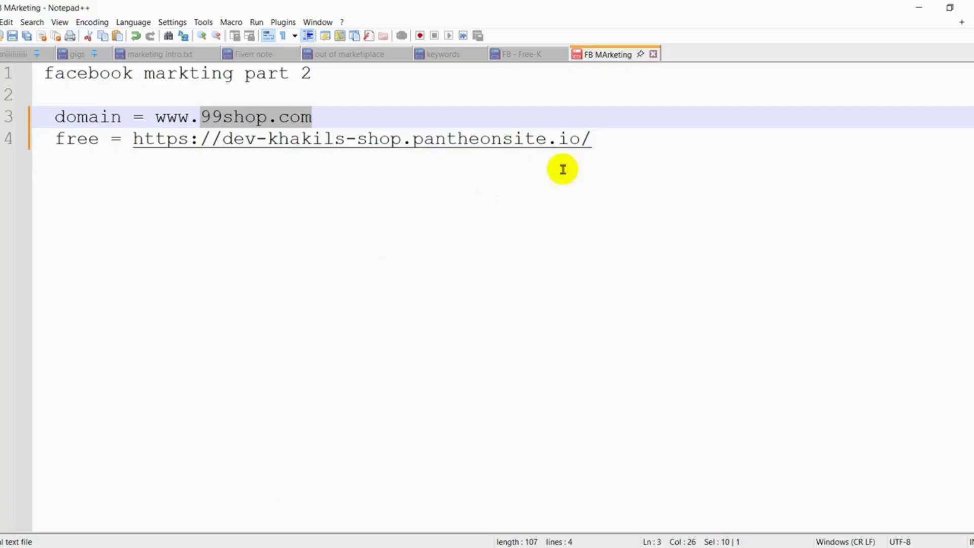
pyautogui.click(627, 152)
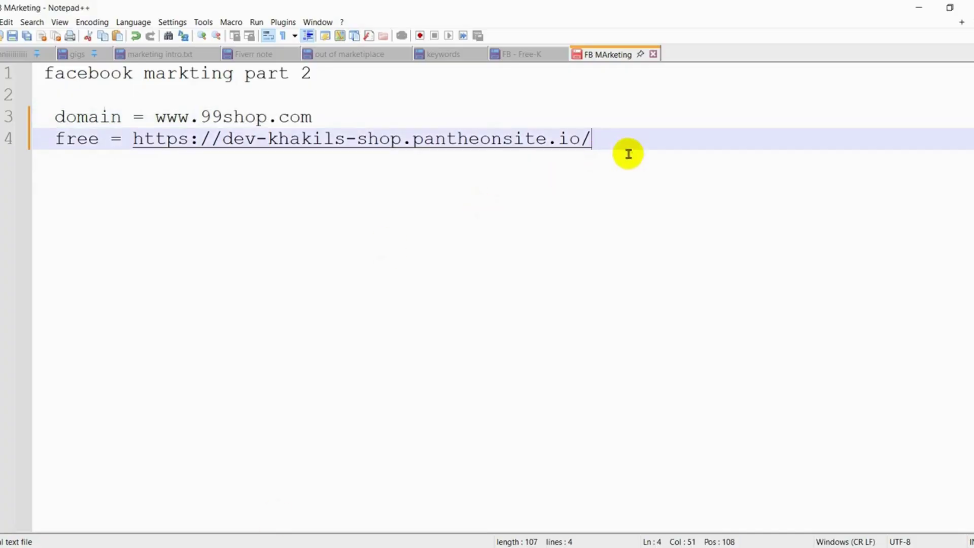
pyautogui.press('Return')
pyautogui.press('Return')
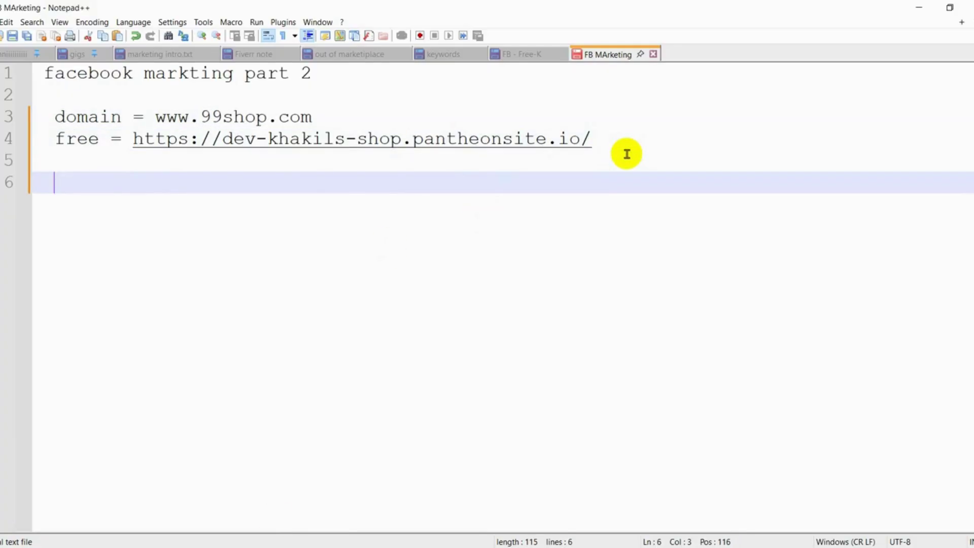
pyautogui.write('https://dev-khakils-shop.pantheonsite.io/')
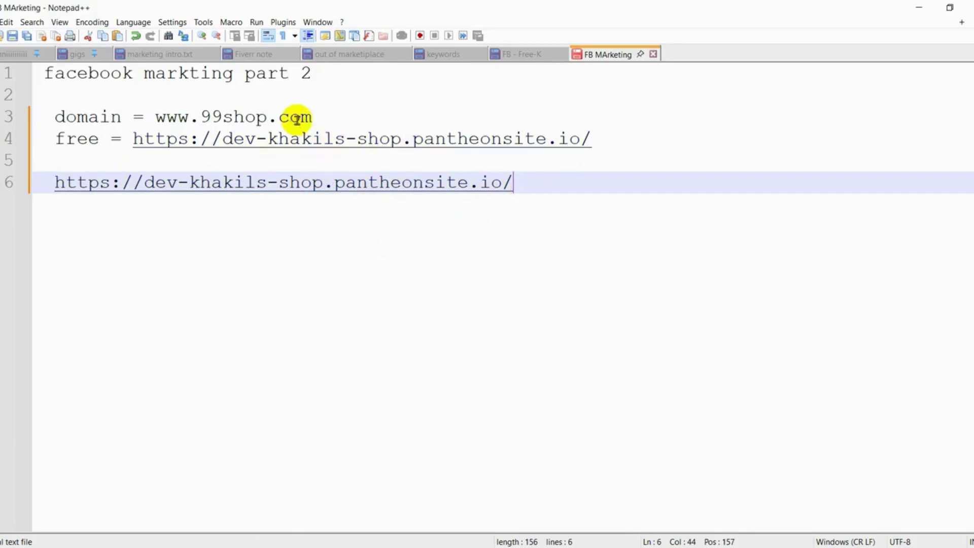
pyautogui.moveTo(303, 118); pyautogui.dragTo(311, 117)
pyautogui.moveTo(219, 113); pyautogui.dragTo(153, 116)
pyautogui.rightClick(204, 120)
pyautogui.click(239, 139)
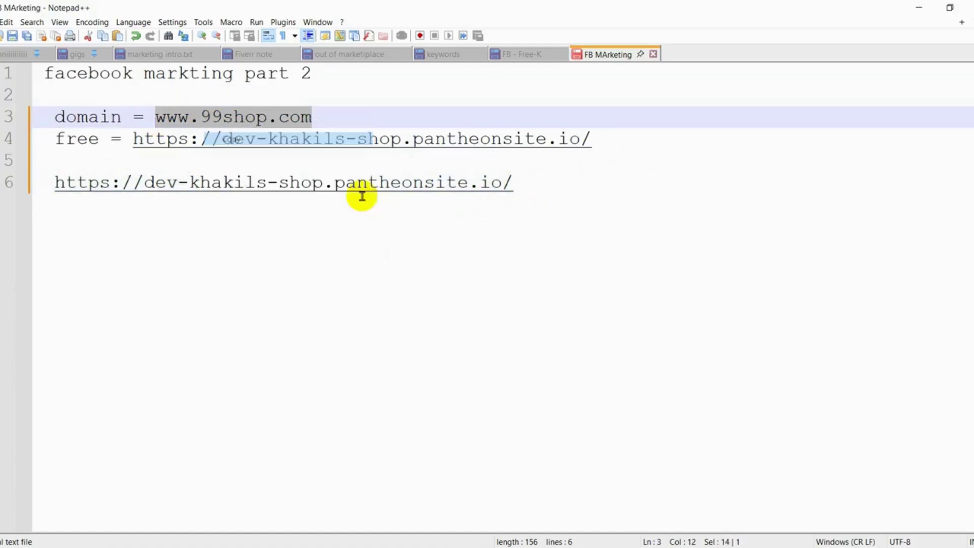
pyautogui.click(584, 193)
pyautogui.press('Return')
pyautogui.press('Return')
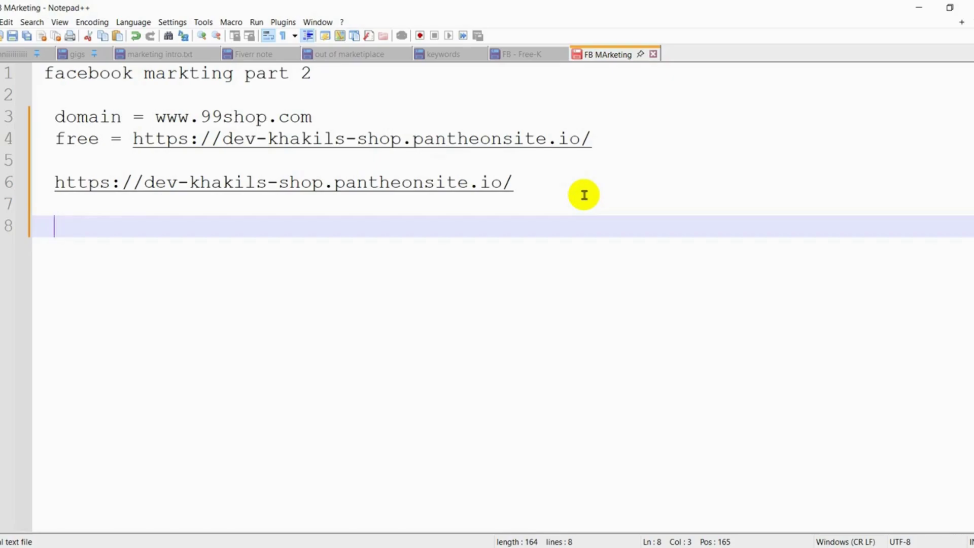
pyautogui.hotkey('ctrl', 'v')
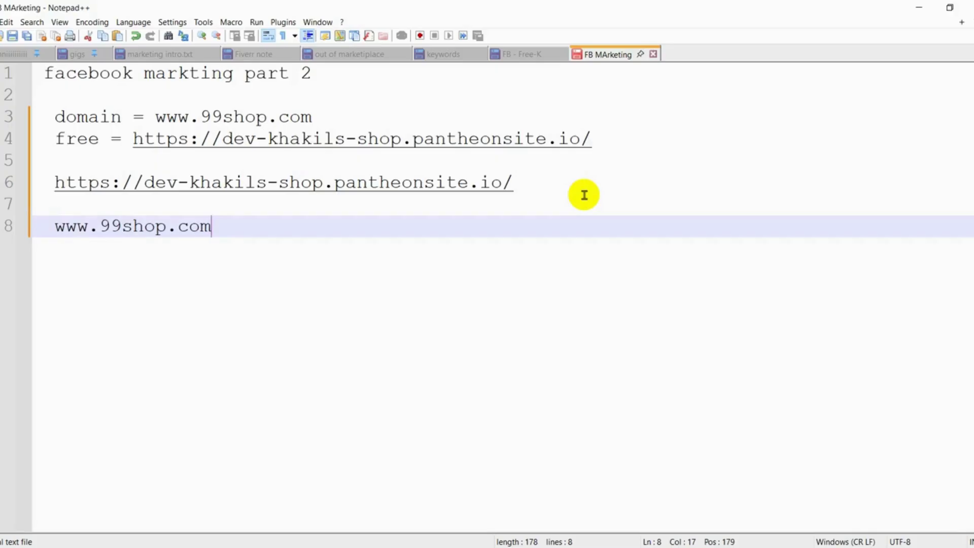
pyautogui.write('/wp-amid')
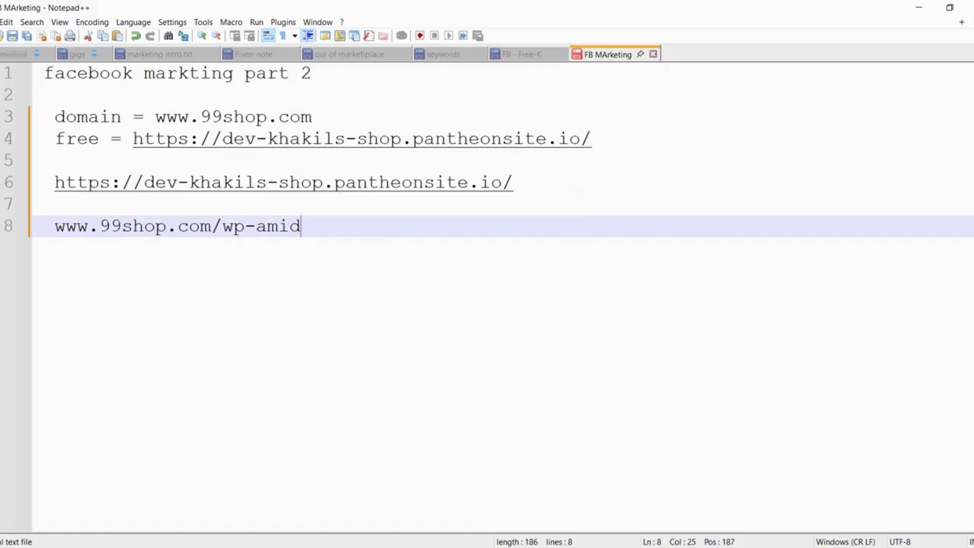
pyautogui.press('BackSpace')
pyautogui.press('BackSpace')
pyautogui.press('BackSpace')
pyautogui.write('dmin')
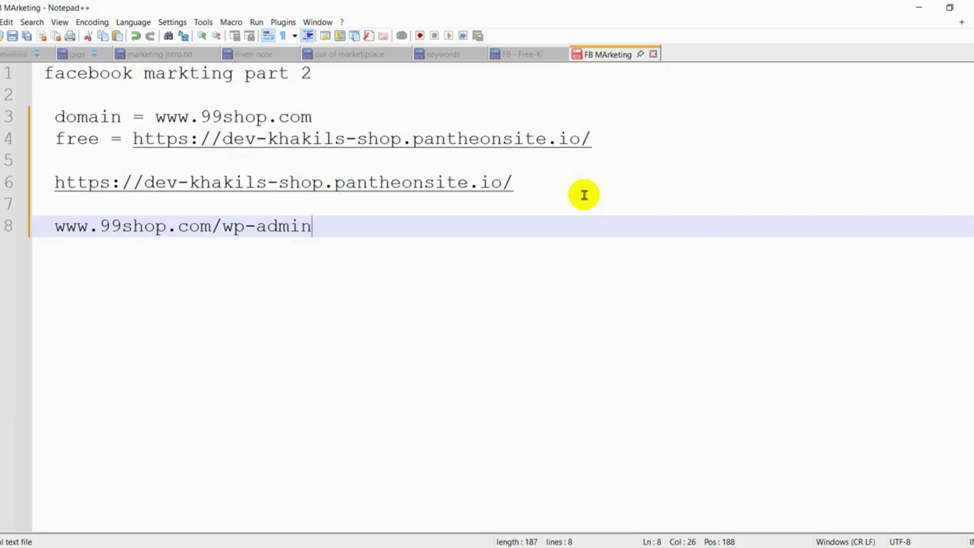
pyautogui.doubleClick(227, 226)
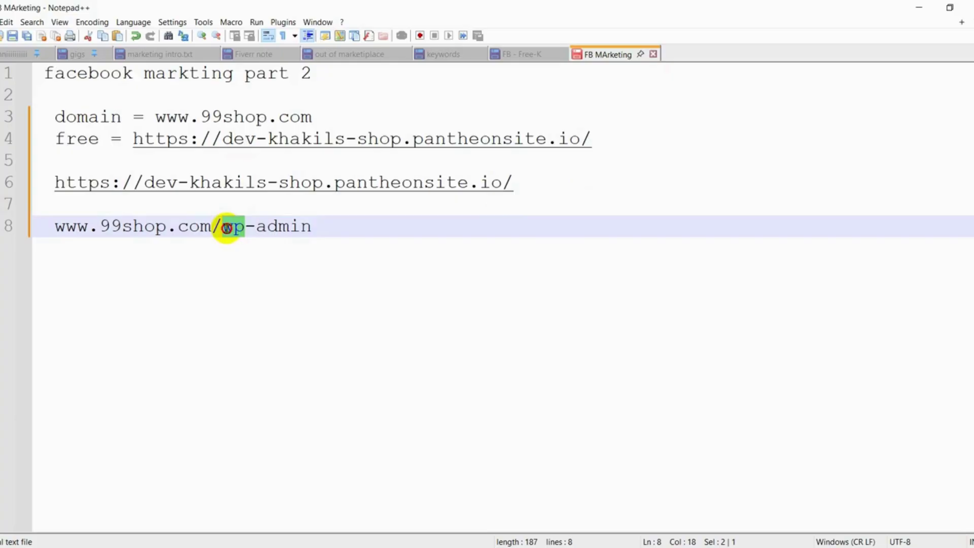
pyautogui.click(323, 226)
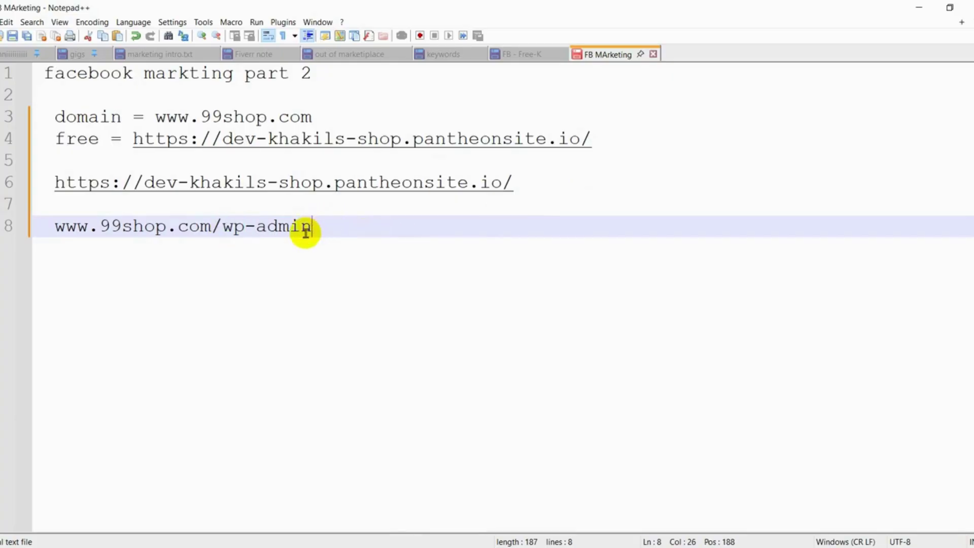
pyautogui.press('Return')
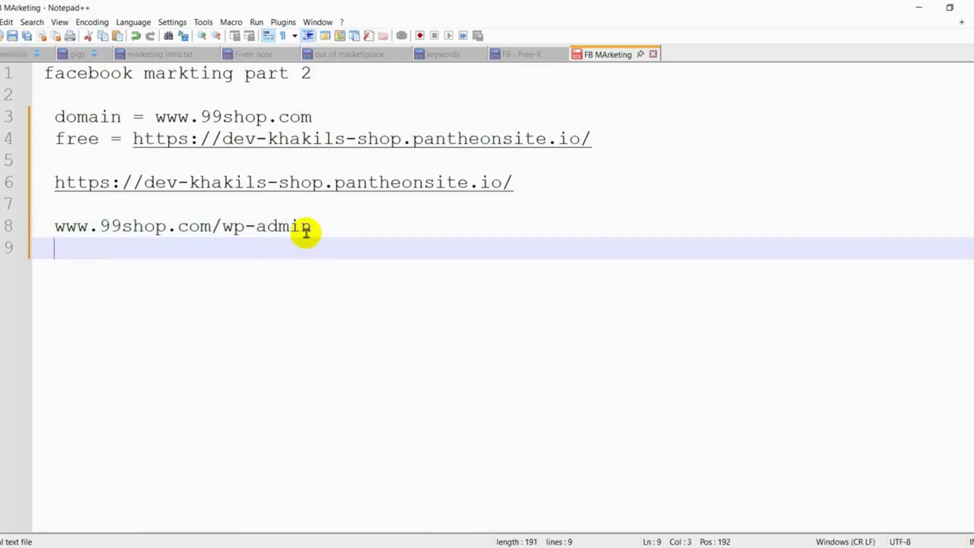
# Add '/cpanel [ php .prog.]' and '/webmail' lines below the wp-admin entry, fixing the 'wmail' typo
pyautogui.hotkey('ctrl', 'v')
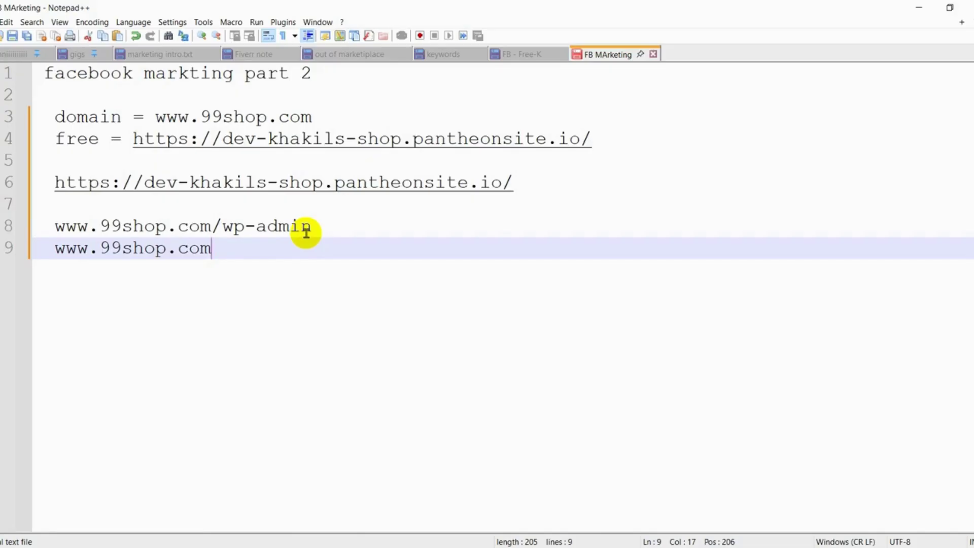
pyautogui.write('/c')
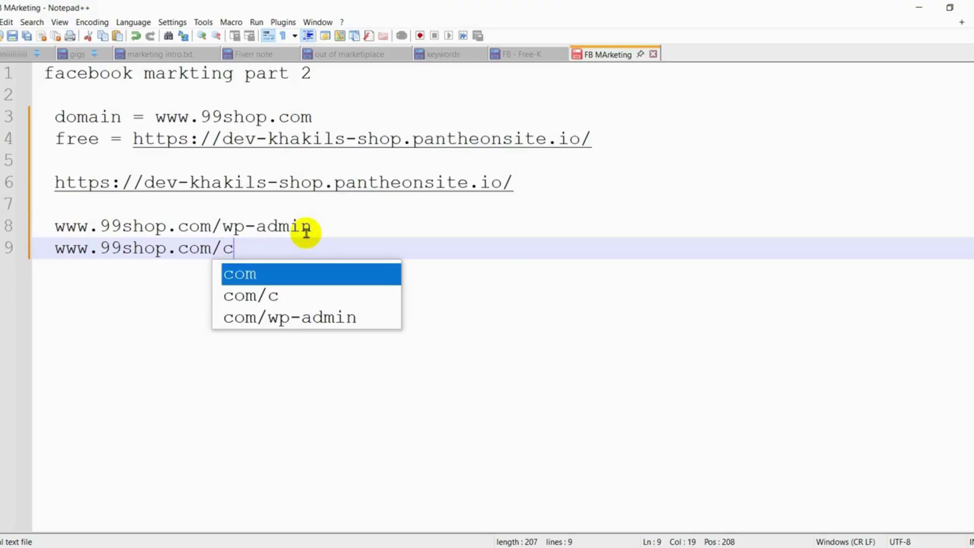
pyautogui.write('panel')
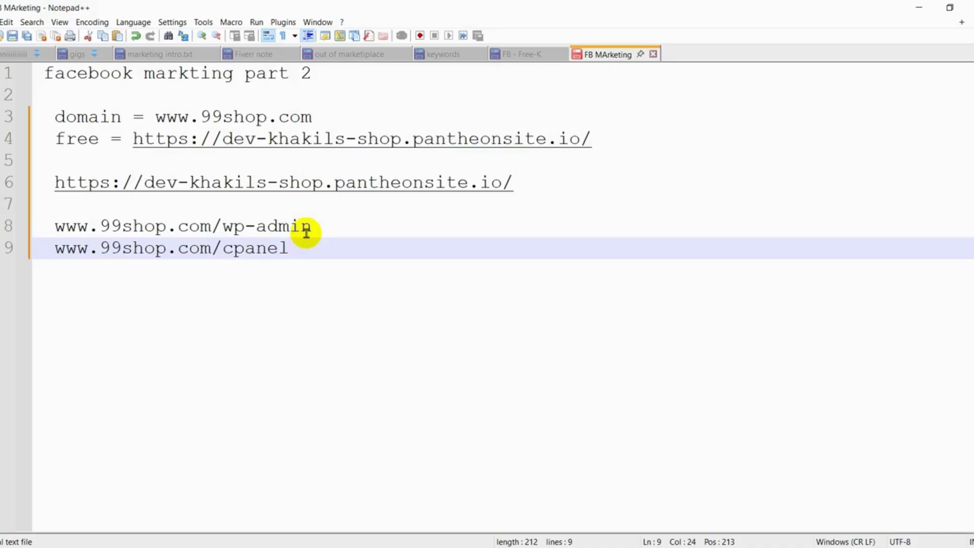
pyautogui.write(' [ ')
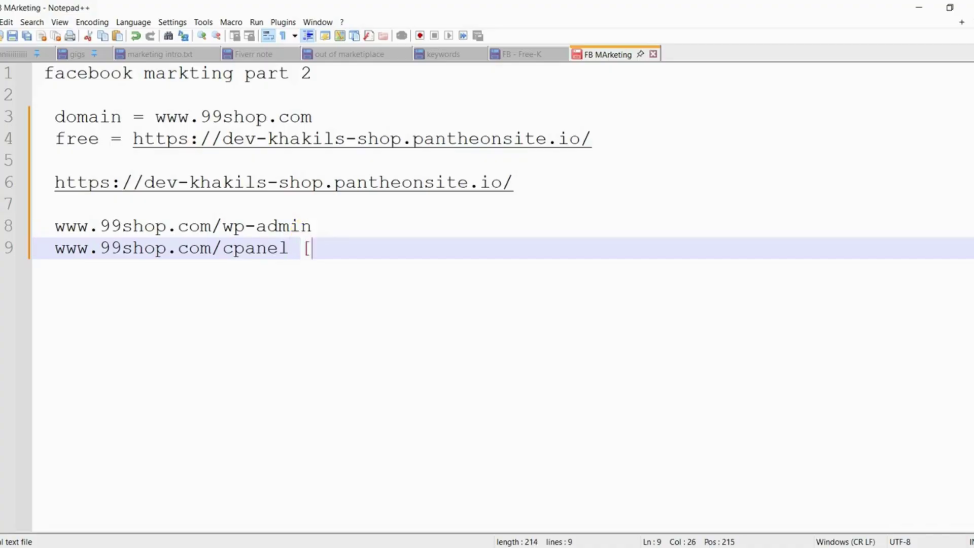
pyautogui.write('p')
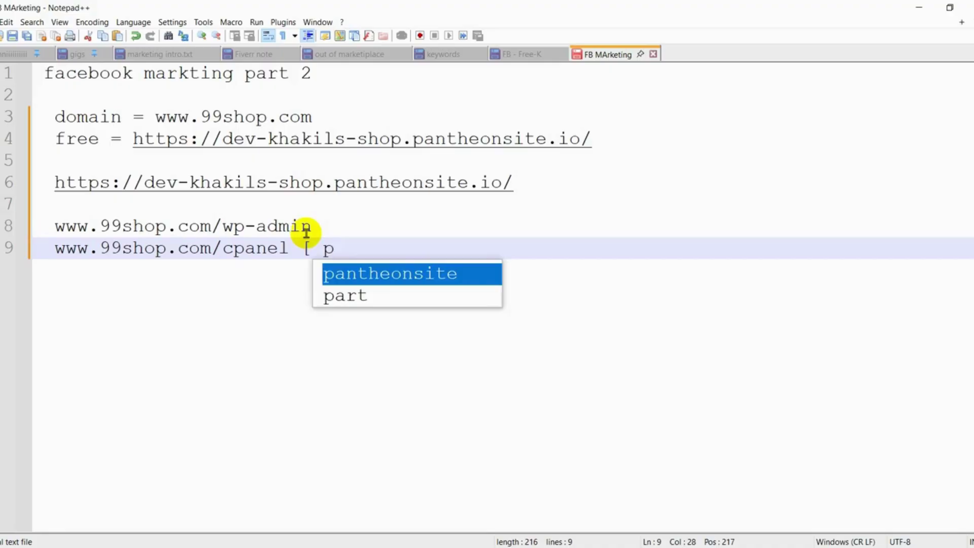
pyautogui.write('hp .')
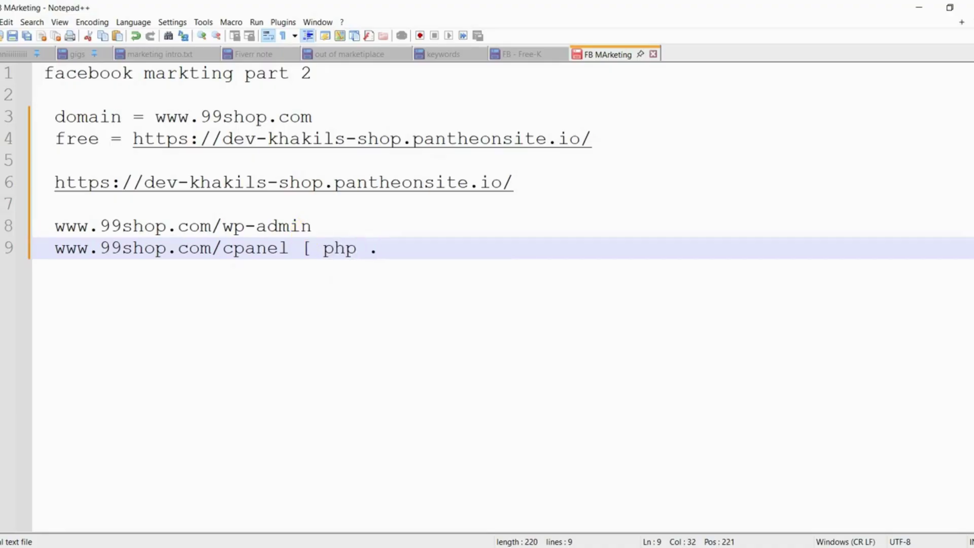
pyautogui.write('prog')
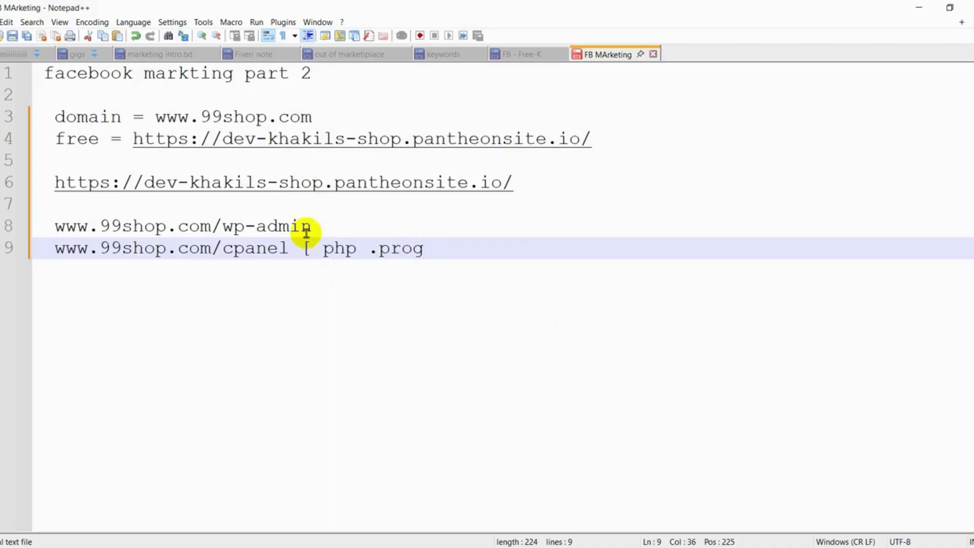
pyautogui.write('.]')
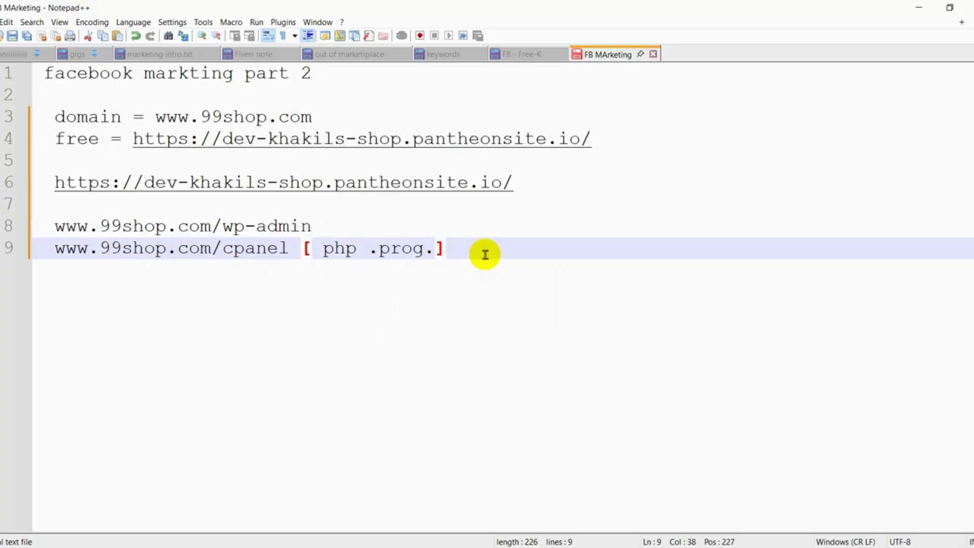
pyautogui.press('Return')
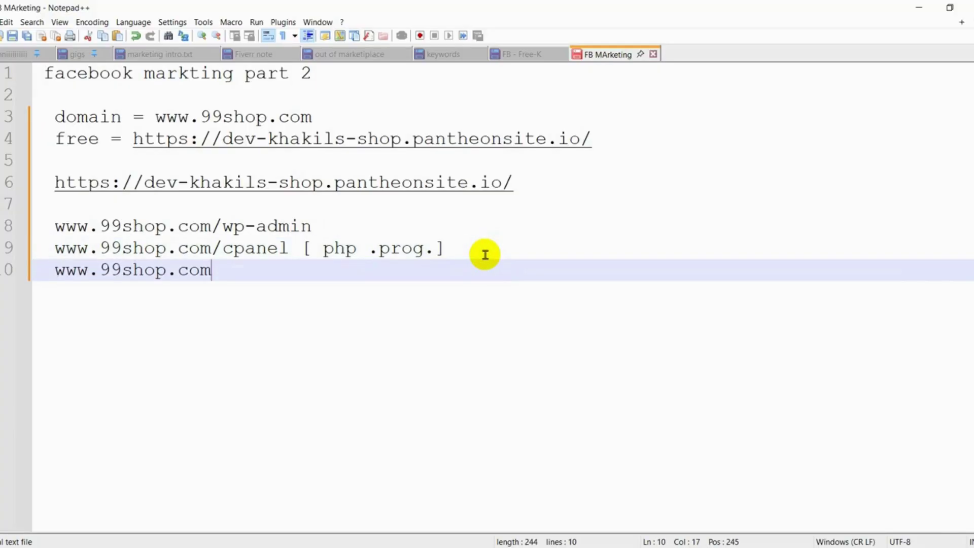
pyautogui.write('/w')
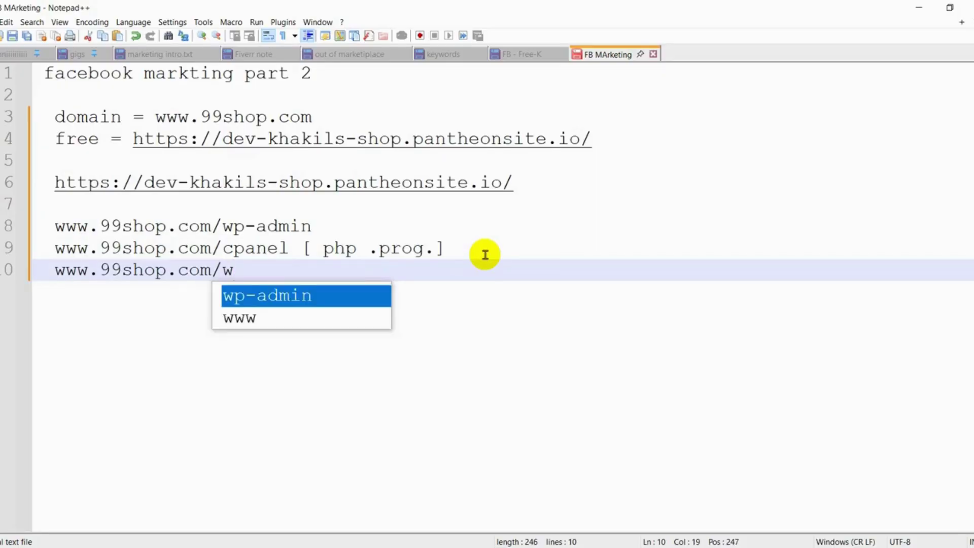
pyautogui.write('mail')
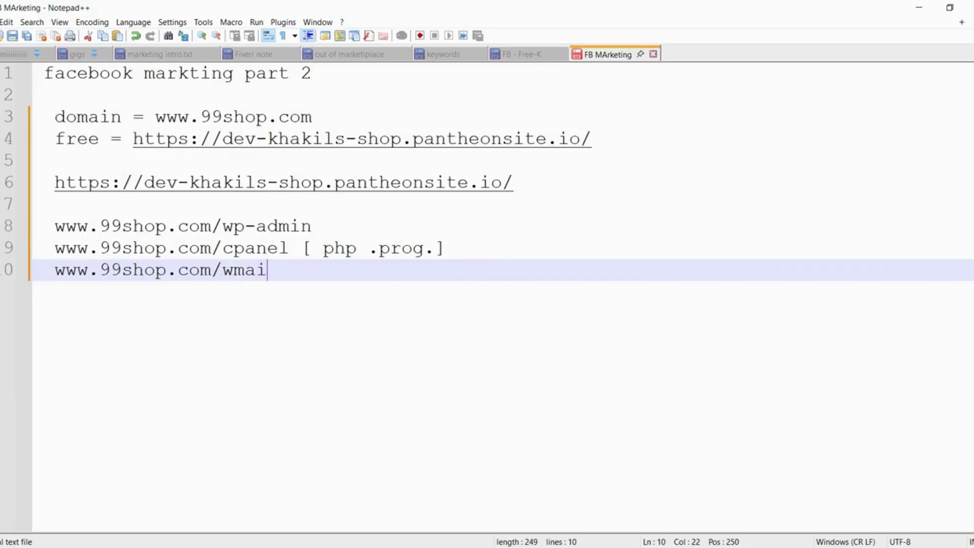
pyautogui.press('Left')
pyautogui.press('Left')
pyautogui.press('Left')
pyautogui.press('Left')
pyautogui.write('eb')
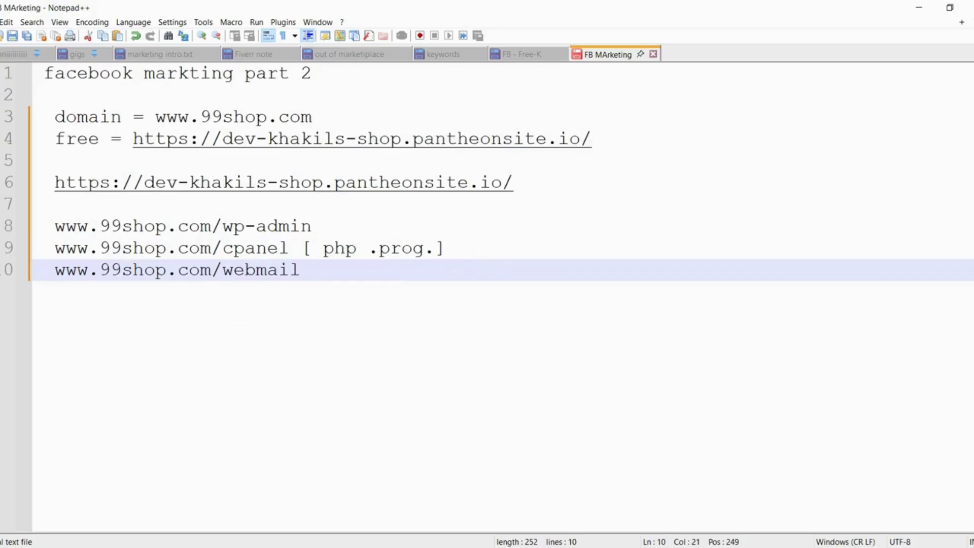
pyautogui.click(314, 268)
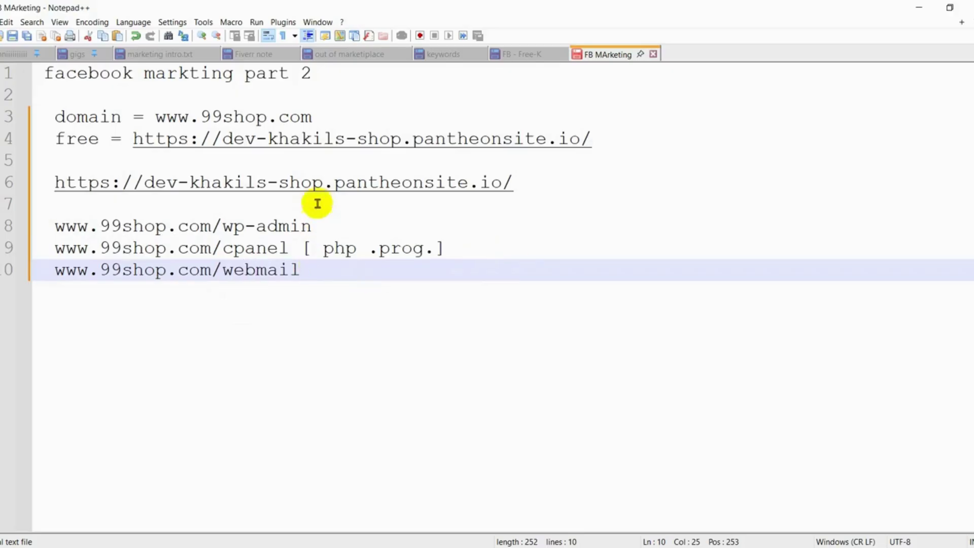
# Tag the wp-admin line with '[cms]' and check the new cpanel line
pyautogui.click(321, 224)
pyautogui.write('[')
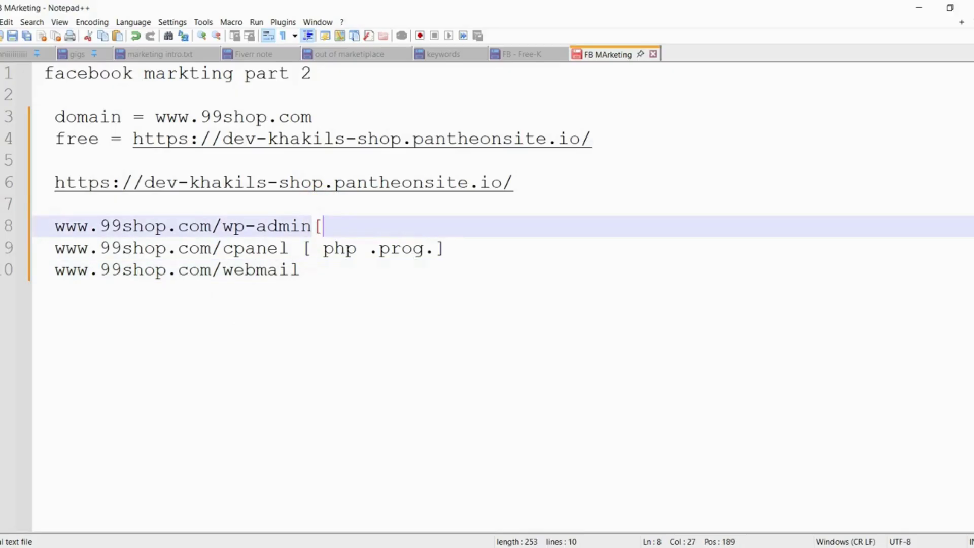
pyautogui.write('cms]')
pyautogui.click(335, 226)
pyautogui.moveTo(356, 224); pyautogui.dragTo(174, 226)
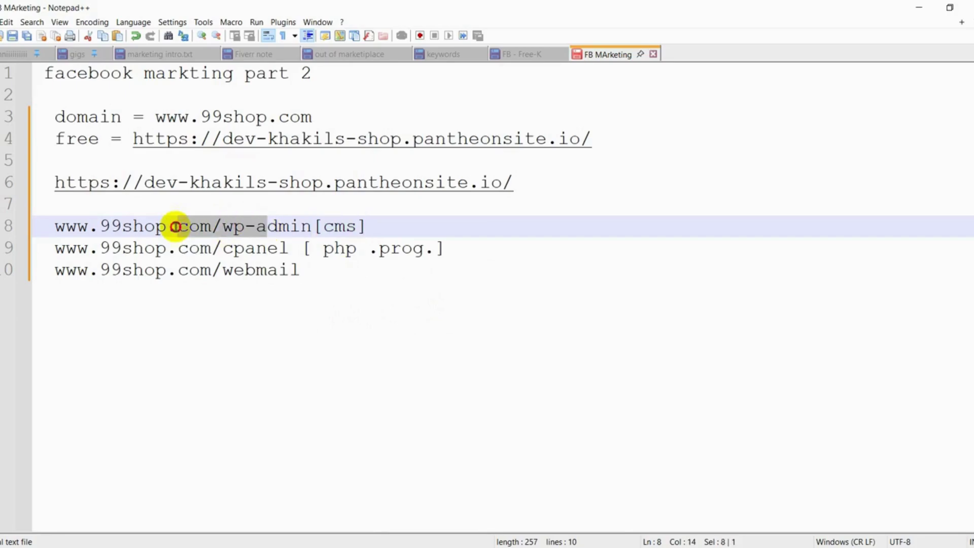
pyautogui.moveTo(302, 248); pyautogui.dragTo(57, 247)
pyautogui.click(213, 248)
pyautogui.click(218, 248)
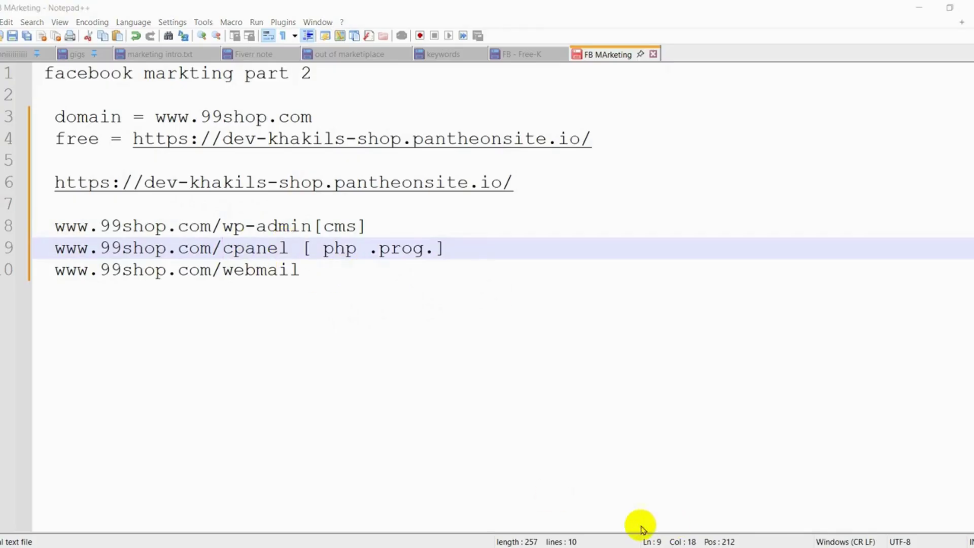
pyautogui.click(574, 498)
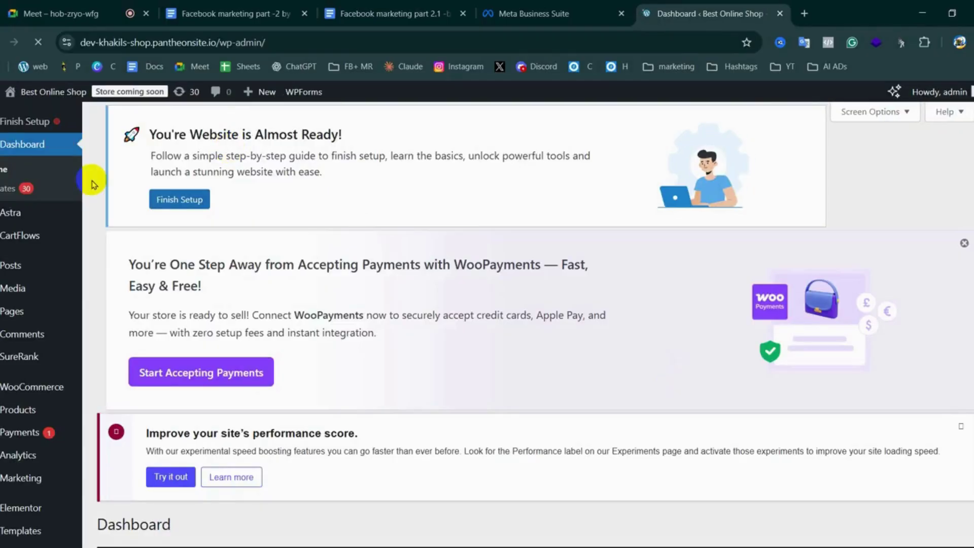
# Read the Meta Business Suite instructions saying the meta-tag goes in the <head> section
pyautogui.scroll(-8, 45, 355)
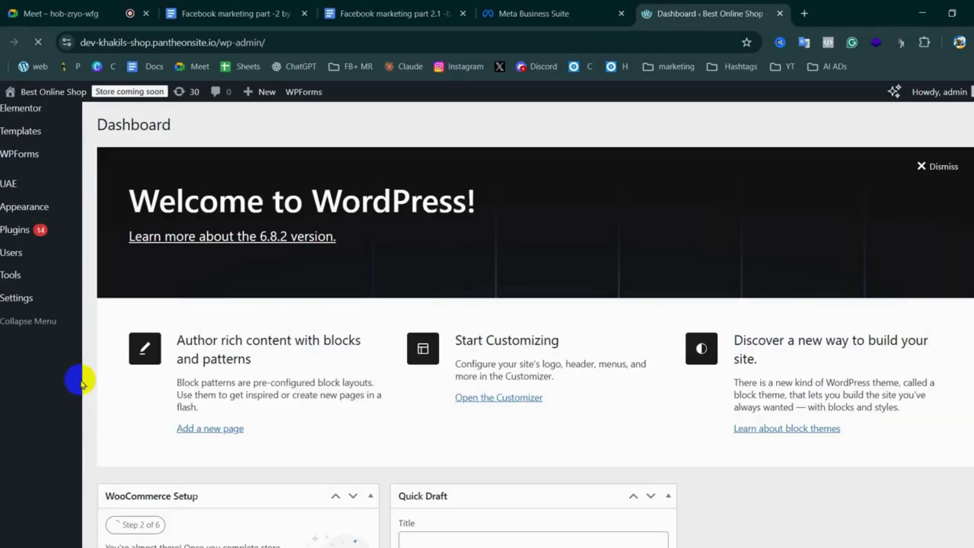
pyautogui.scroll(2, 80, 346)
pyautogui.scroll(6, 79, 347)
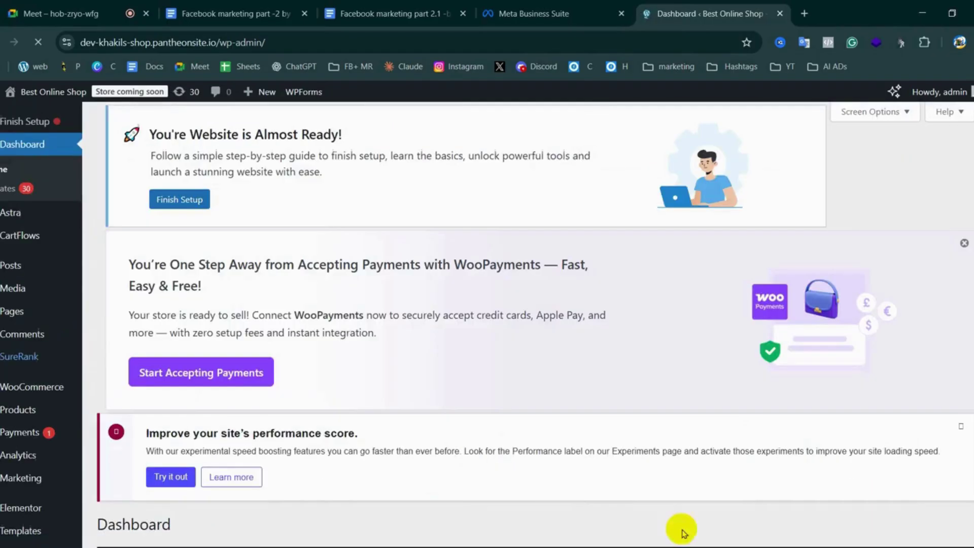
pyautogui.click(531, 5)
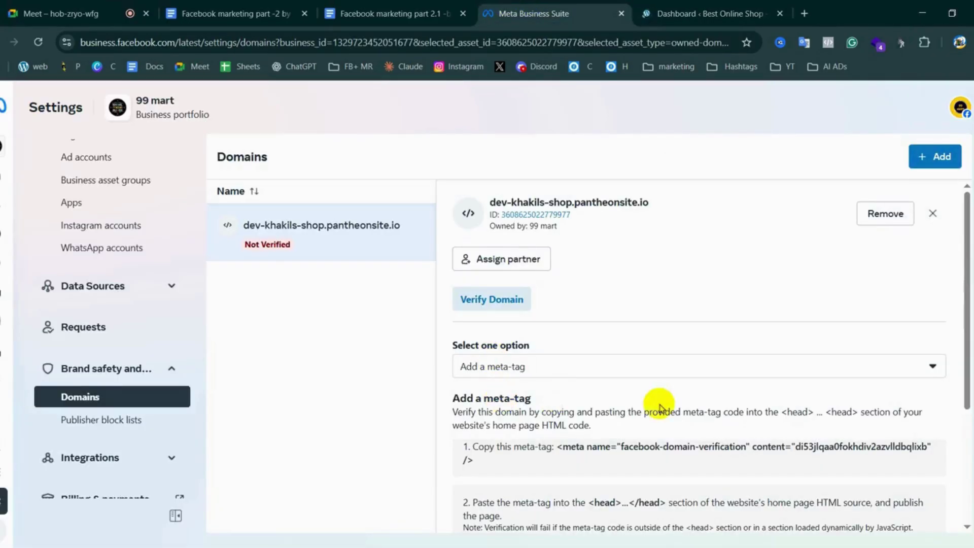
pyautogui.scroll(-1, 587, 425)
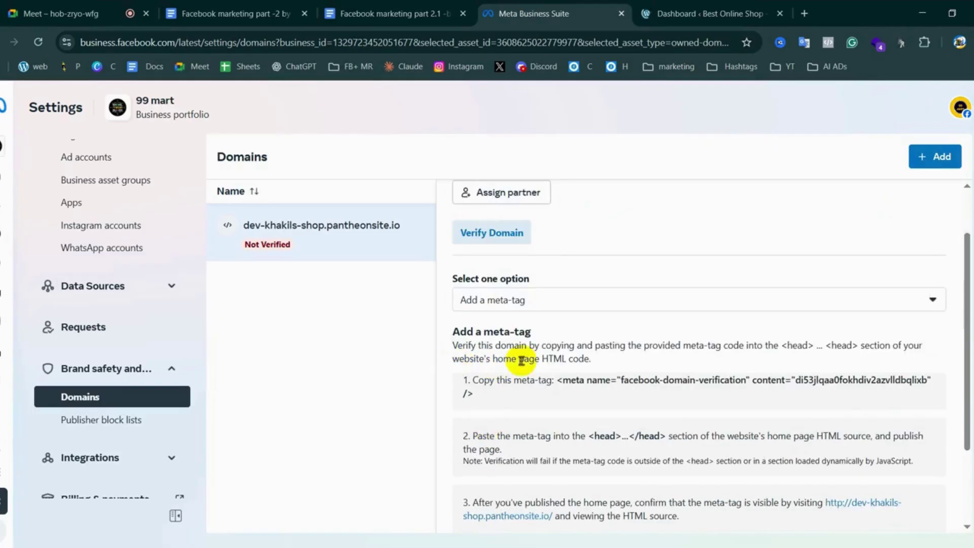
pyautogui.moveTo(780, 346); pyautogui.dragTo(860, 342)
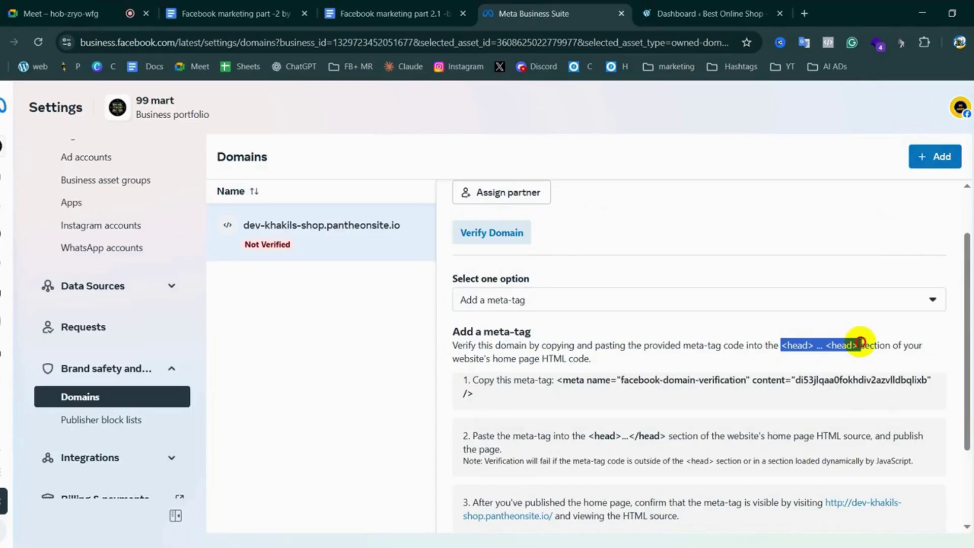
pyautogui.moveTo(592, 358); pyautogui.dragTo(444, 349)
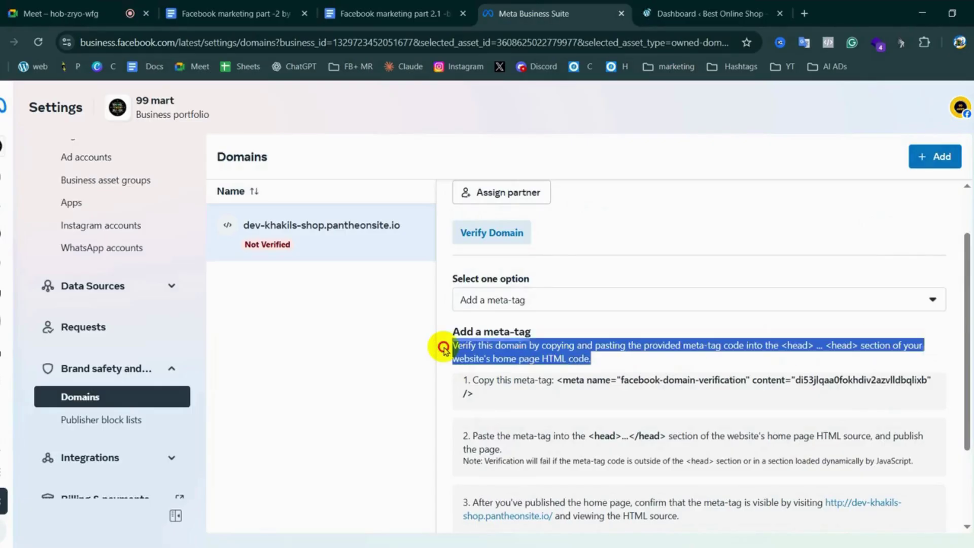
pyautogui.tripleClick(578, 347)
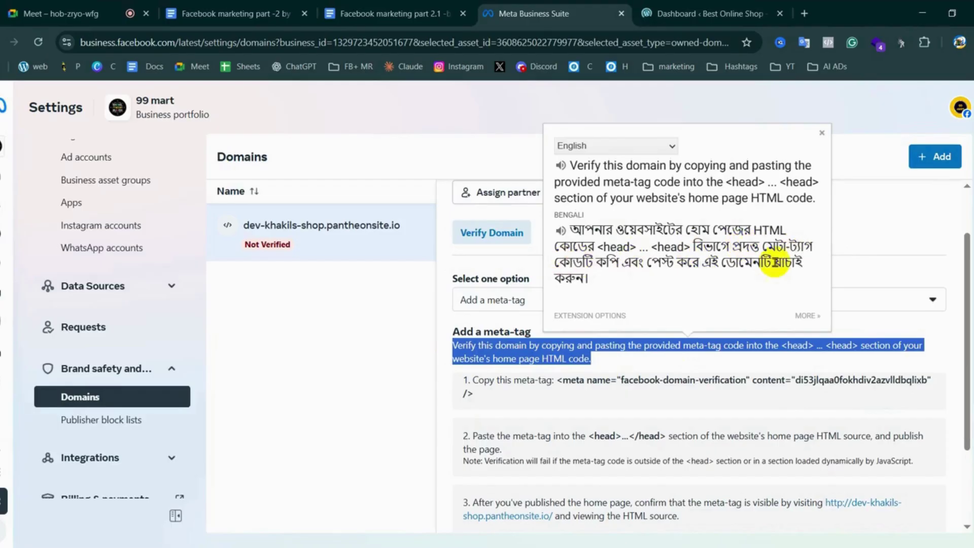
pyautogui.click(487, 362)
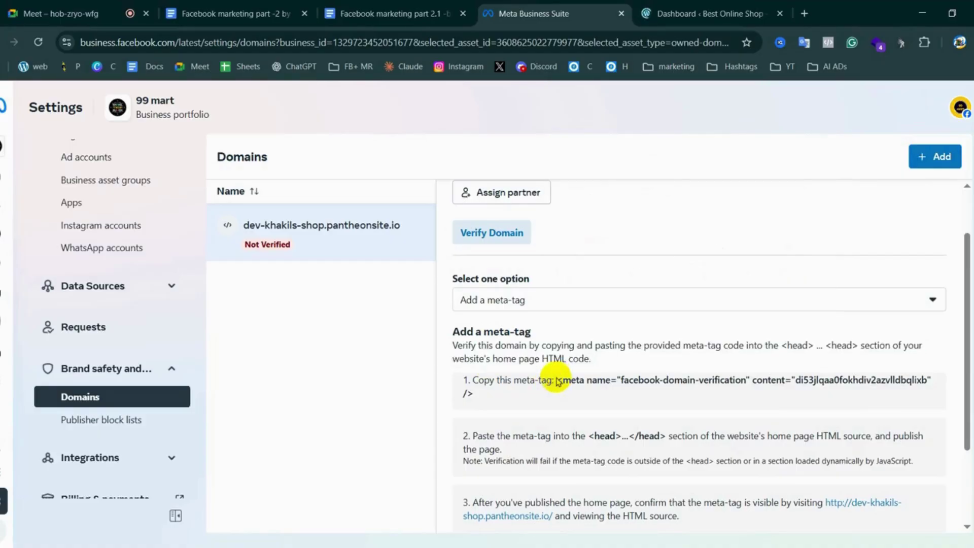
# Copy the domain-verification meta-tag code
pyautogui.moveTo(558, 379); pyautogui.dragTo(601, 380)
pyautogui.click(559, 379)
pyautogui.moveTo(558, 380); pyautogui.dragTo(468, 391)
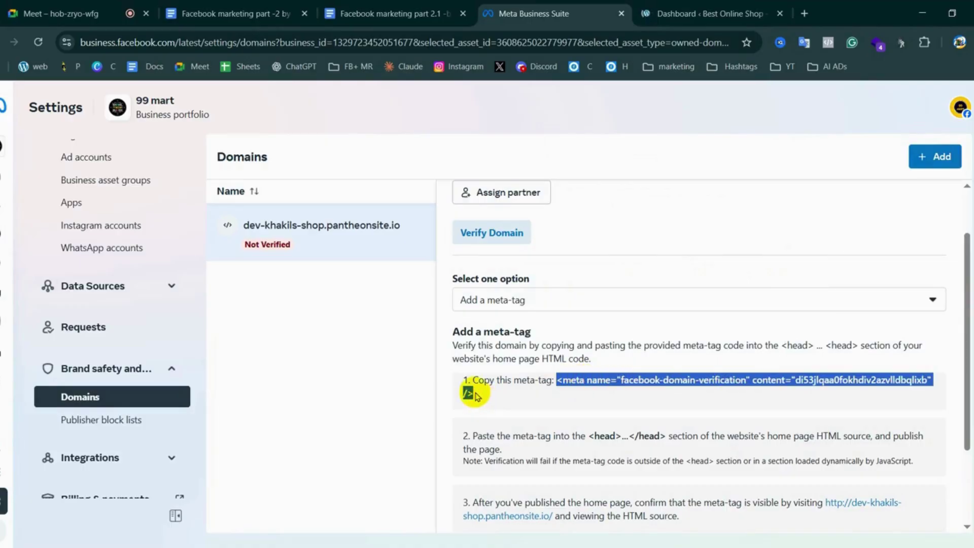
pyautogui.rightClick(604, 380)
pyautogui.click(659, 209)
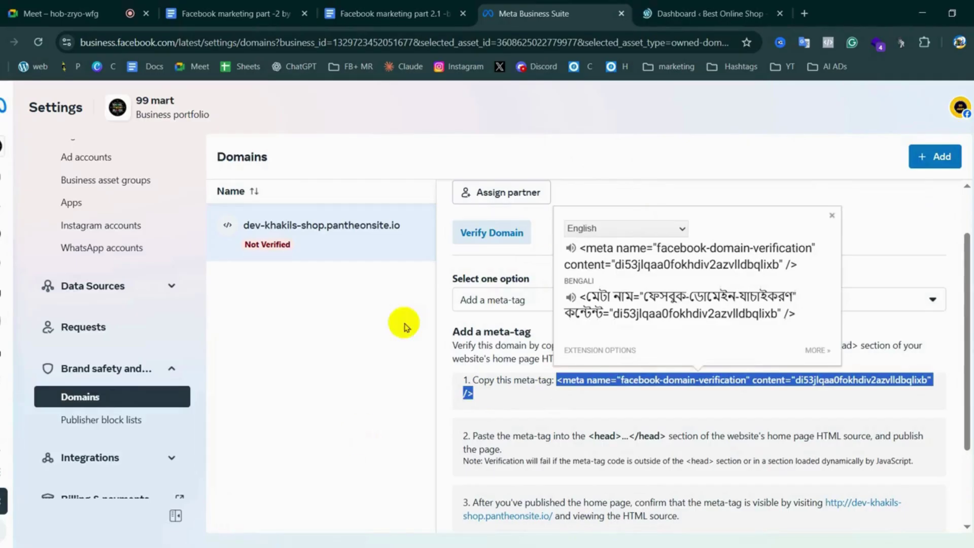
pyautogui.click(678, 14)
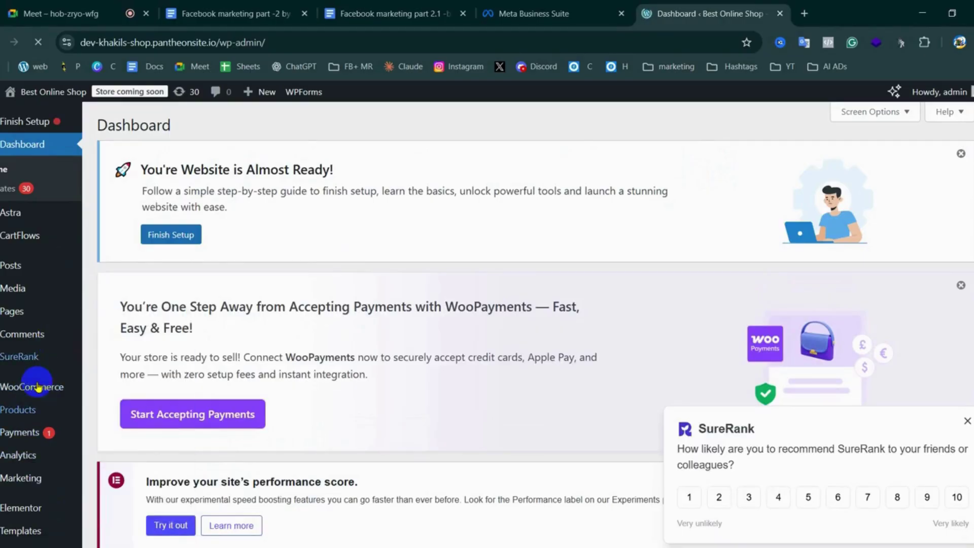
pyautogui.moveTo(32, 385)
pyautogui.scroll(-1, 35, 386)
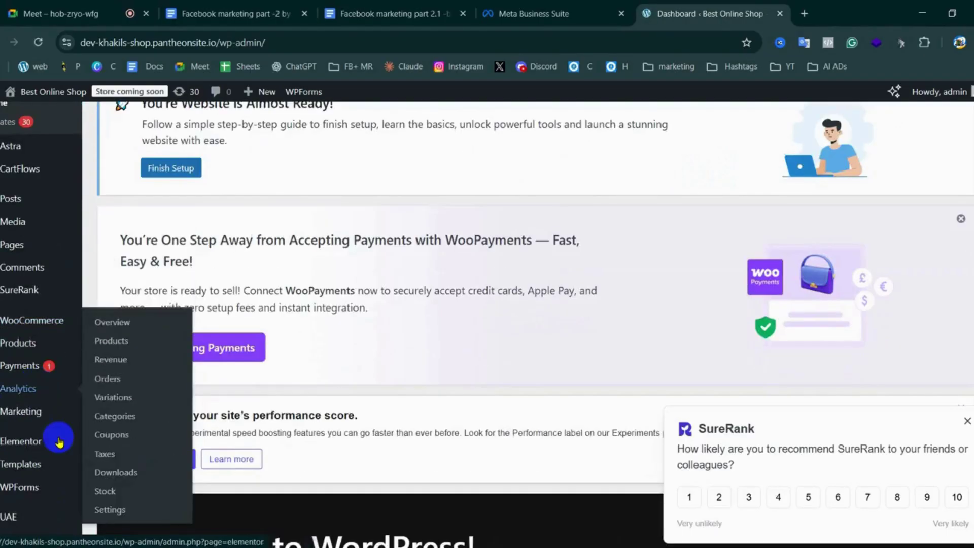
pyautogui.moveTo(30, 453)
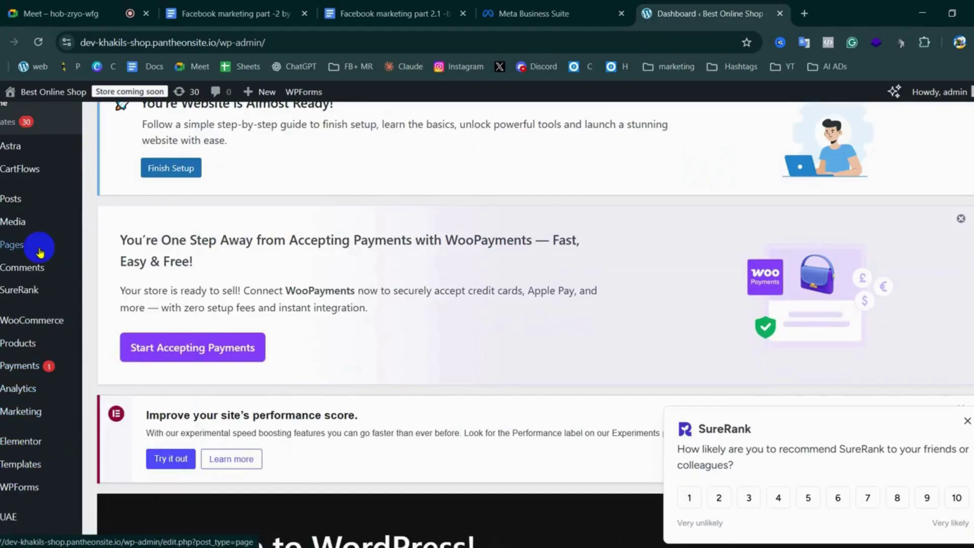
pyautogui.scroll(-5, 23, 414)
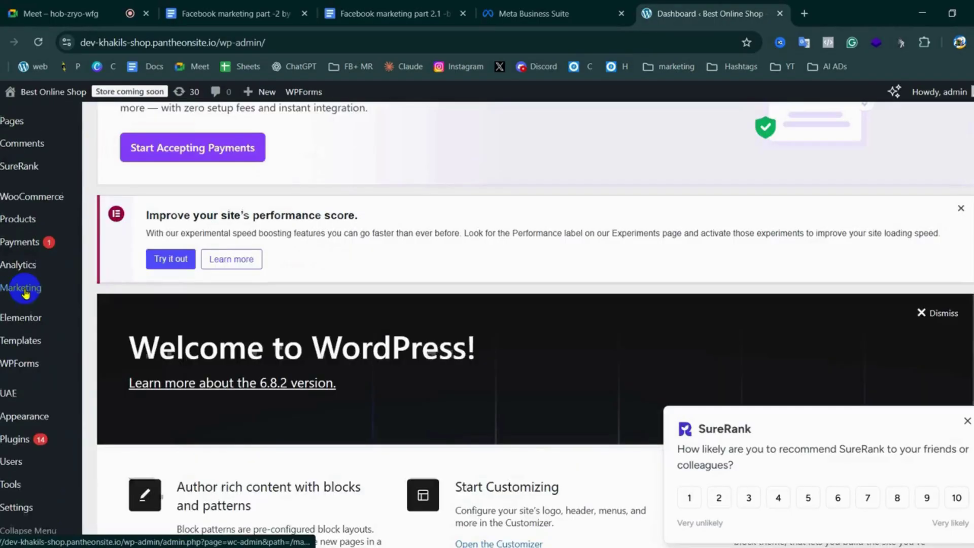
pyautogui.moveTo(18, 420)
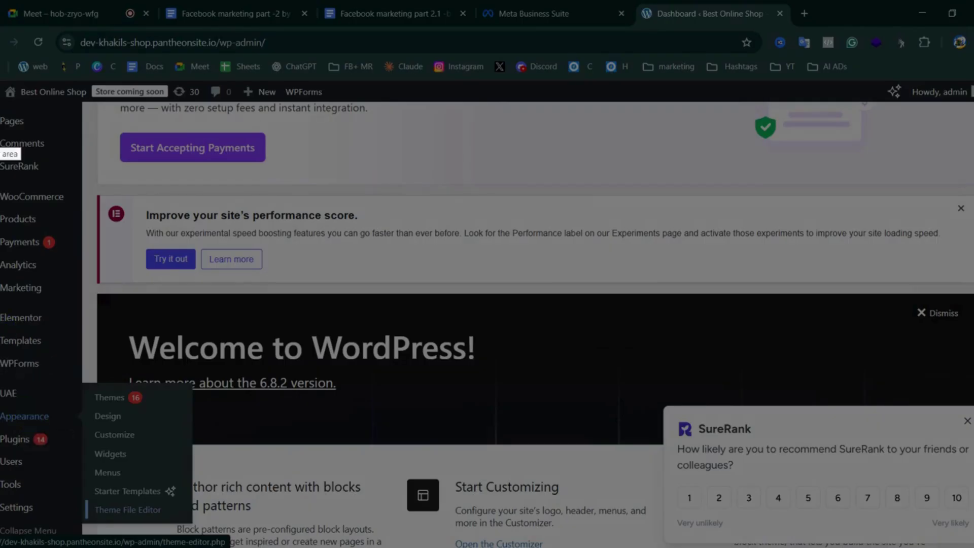
pyautogui.moveTo(1, 78)
pyautogui.mouseDown()
pyautogui.moveTo(573, 486)
pyautogui.moveTo(839, 539)
pyautogui.mouseUp()
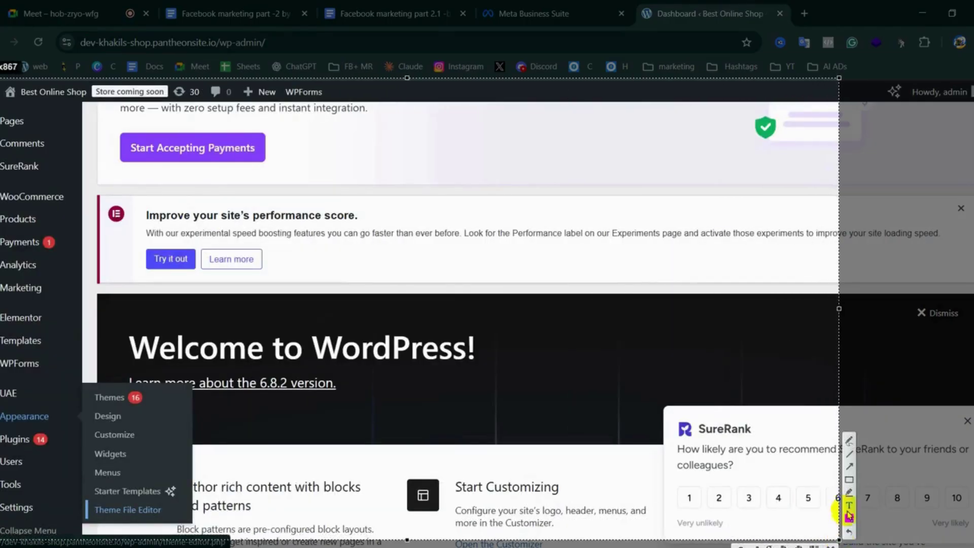
pyautogui.moveTo(1, 401); pyautogui.dragTo(58, 426)
pyautogui.moveTo(87, 501); pyautogui.dragTo(184, 519)
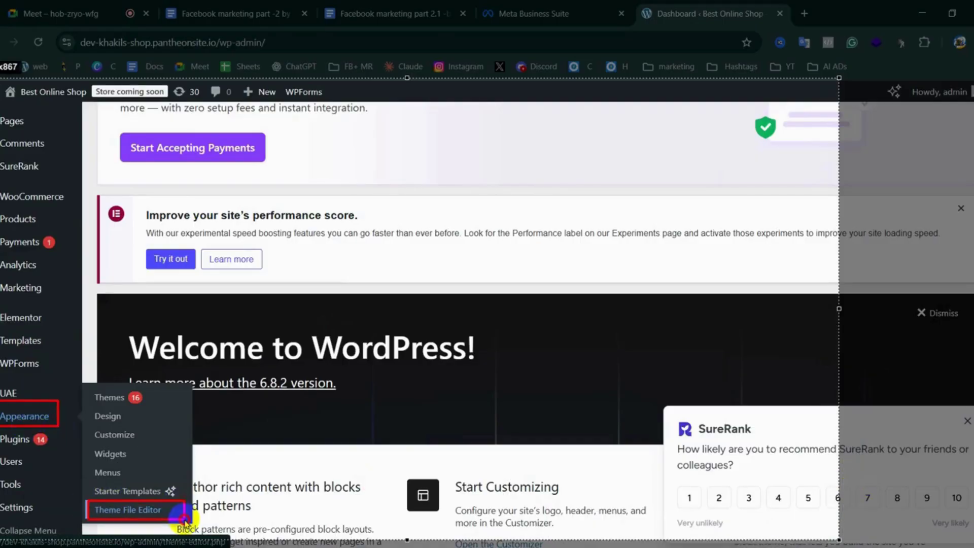
pyautogui.click(850, 466)
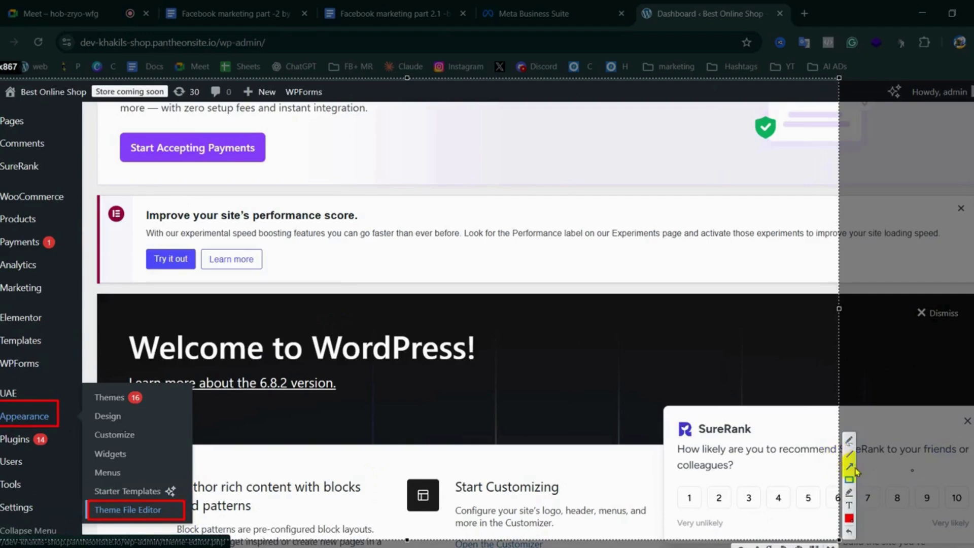
pyautogui.moveTo(429, 387); pyautogui.dragTo(184, 507)
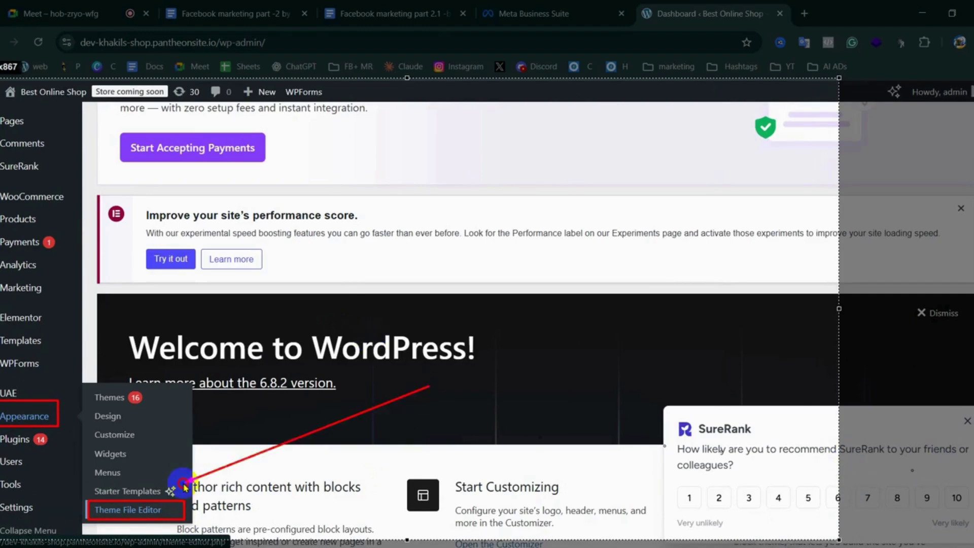
pyautogui.moveTo(128, 313)
pyautogui.mouseDown()
pyautogui.moveTo(54, 387)
pyautogui.moveTo(46, 410)
pyautogui.mouseUp()
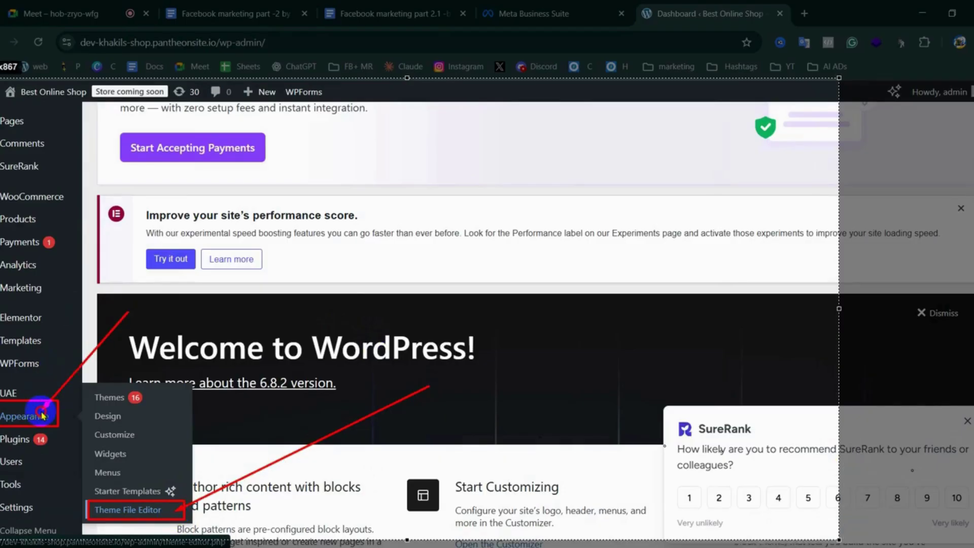
pyautogui.moveTo(431, 266)
pyautogui.mouseDown()
pyautogui.moveTo(283, 125)
pyautogui.moveTo(23, 94)
pyautogui.mouseUp()
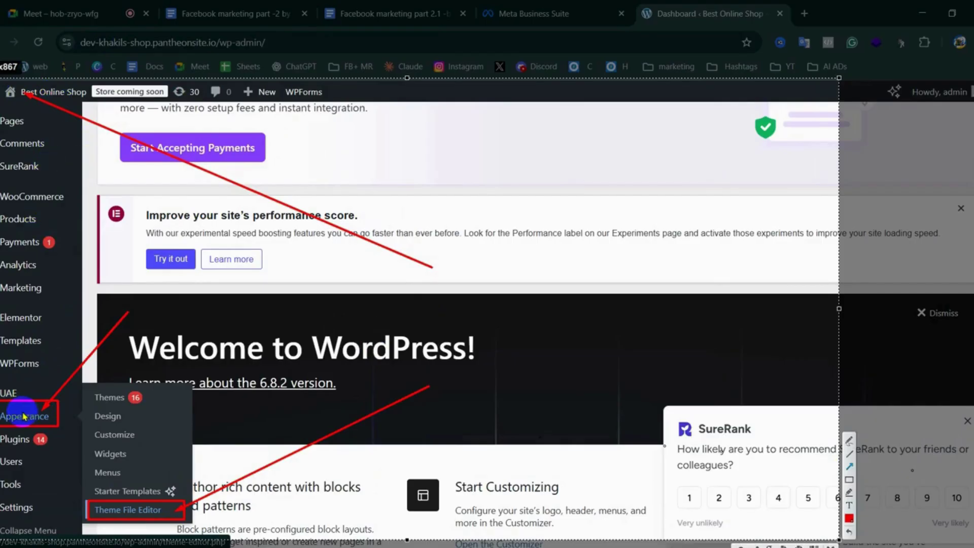
pyautogui.click(128, 515)
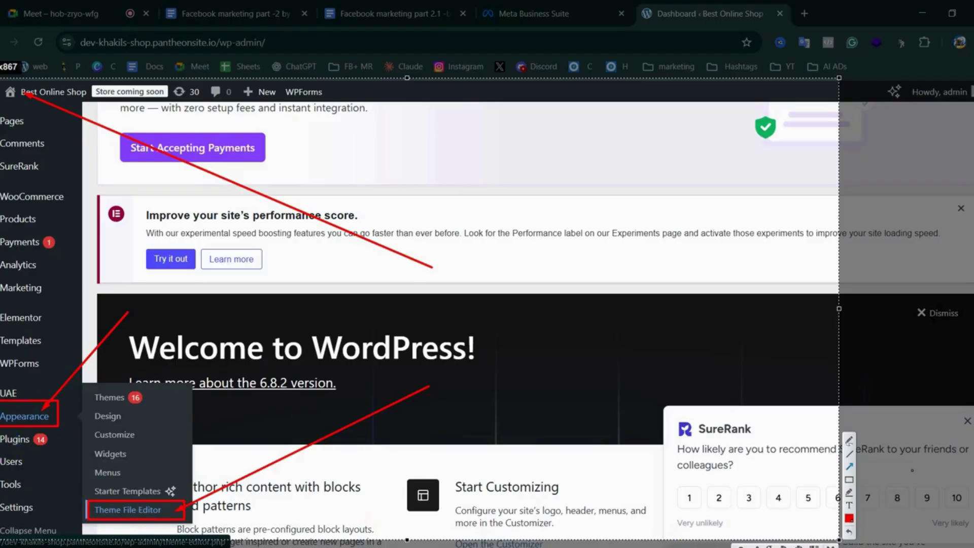
pyautogui.press('Escape')
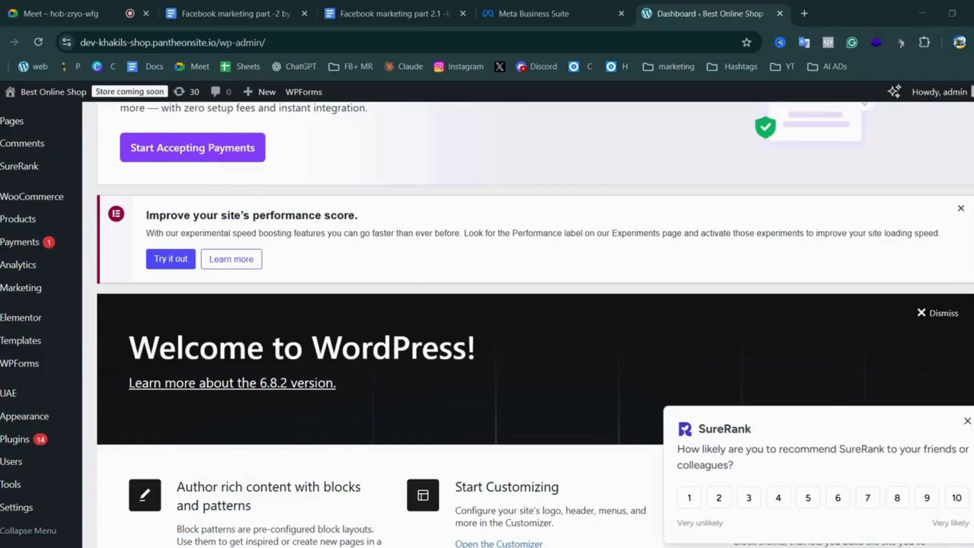
# Open Appearance > Theme File Editor on Astra's style.css, then return to the notes after the webmail line
pyautogui.moveTo(46, 420)
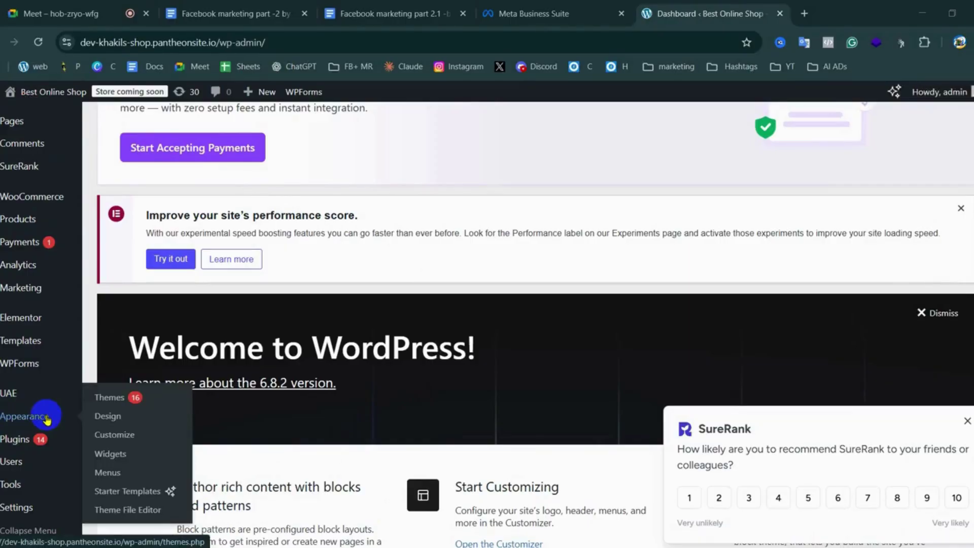
pyautogui.click(135, 510)
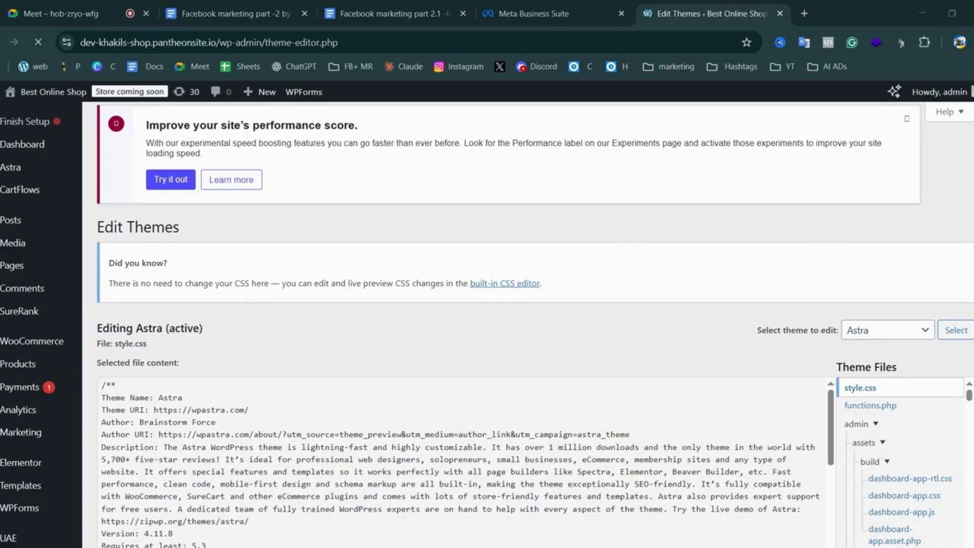
pyautogui.scroll(-3, 487, 304)
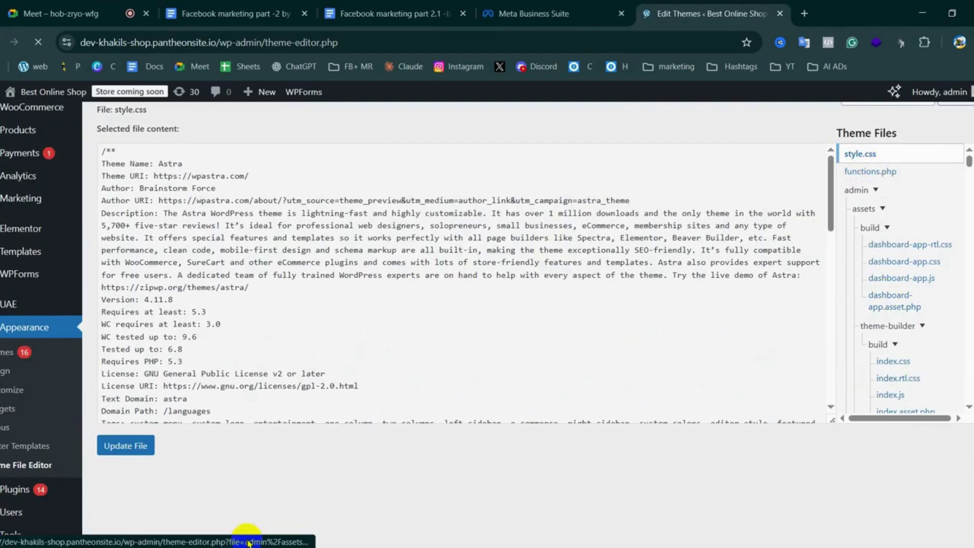
pyautogui.hotkey('alt', 'Tab')
pyautogui.click(387, 270)
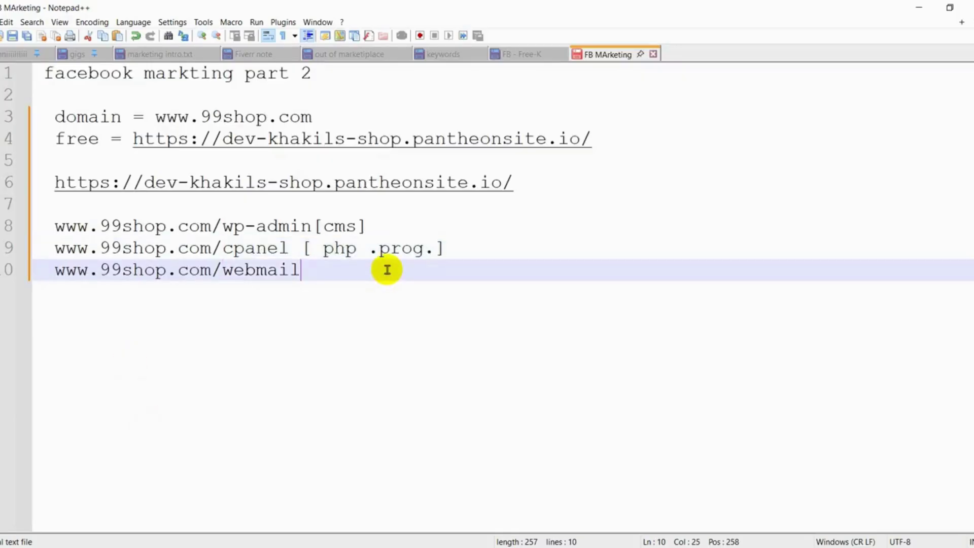
# Add the note 'apparence = theme file editor =' on a new line below webmail
pyautogui.press('Return')
pyautogui.press('Return')
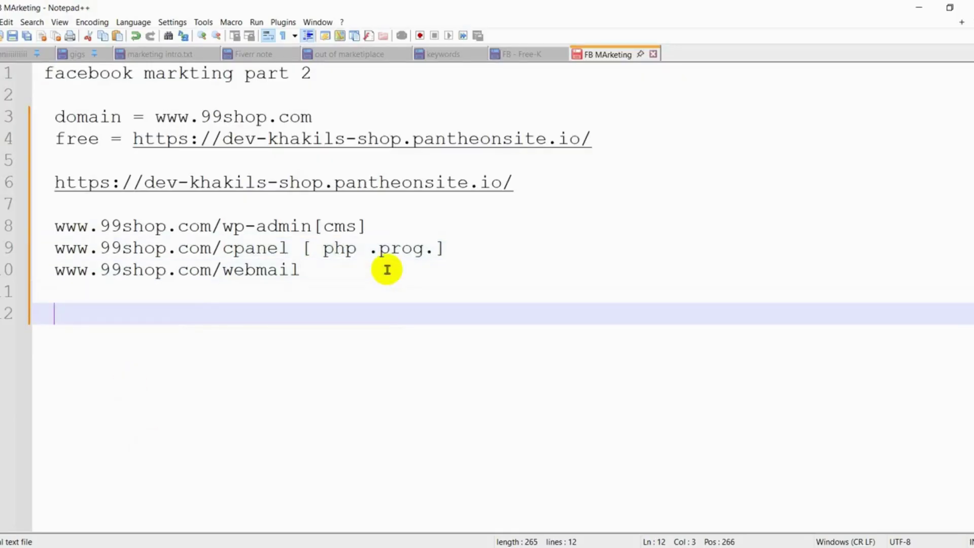
pyautogui.write('apparence = theme ')
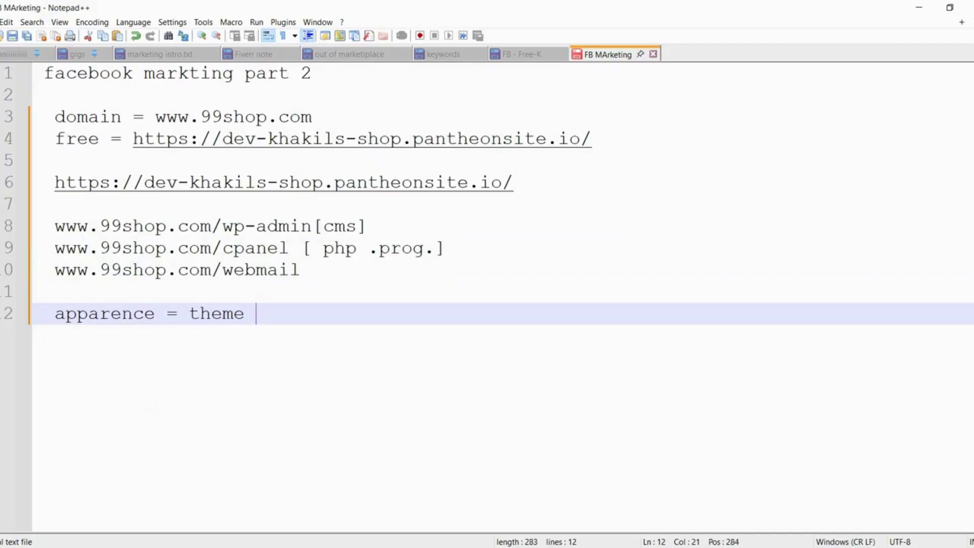
pyautogui.write('file ed')
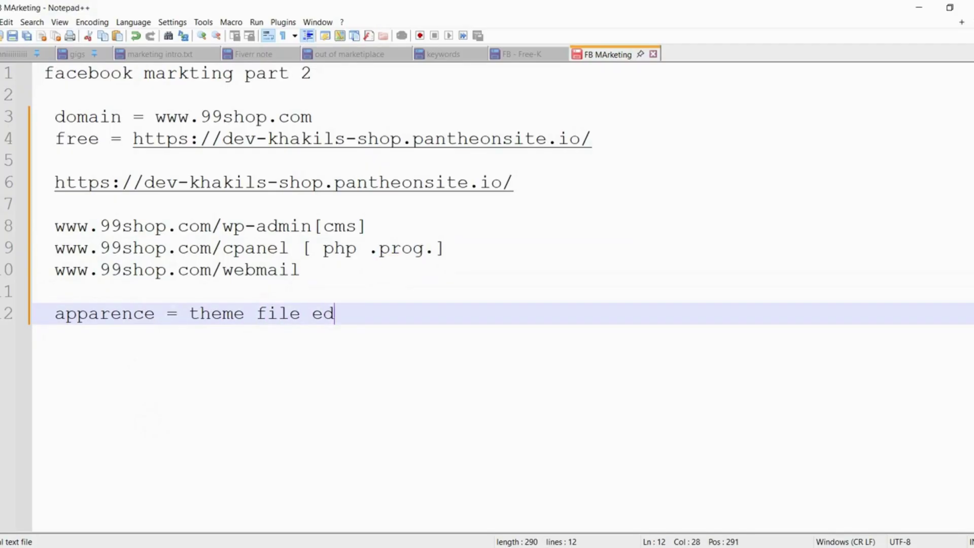
pyautogui.write('itor =')
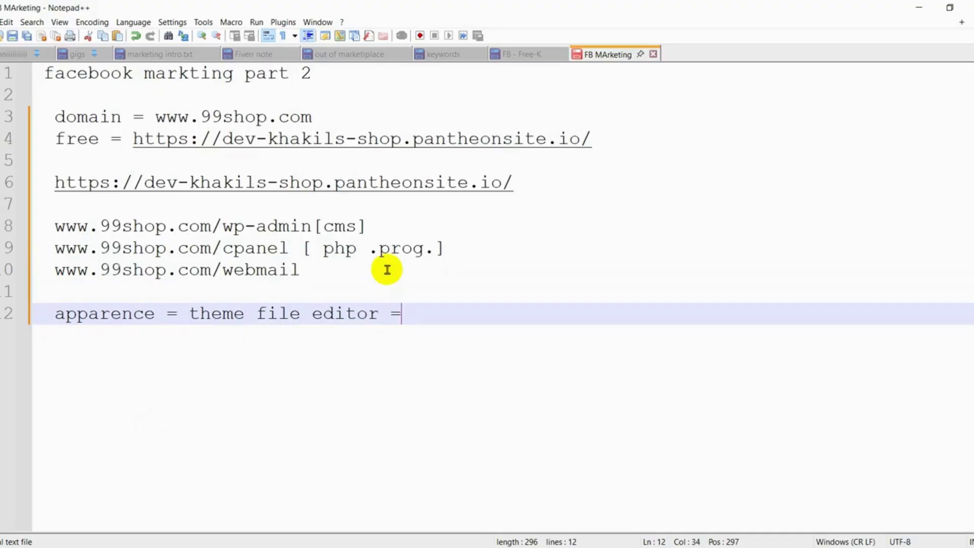
pyautogui.moveTo(683, 523)
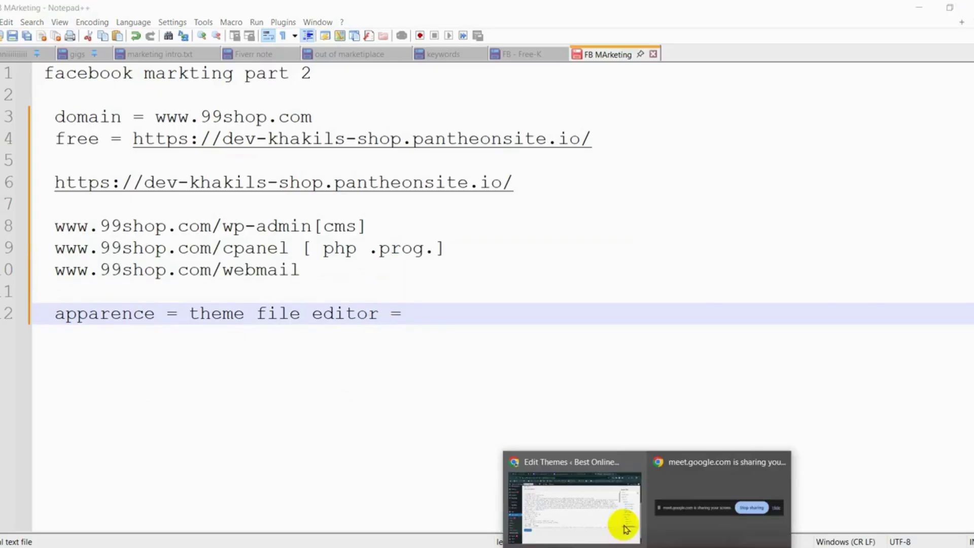
pyautogui.click(625, 523)
# Accept the 'Heads up!' warning about direct theme edits and scroll the Theme Files list toward header.php
pyautogui.click(26, 491)
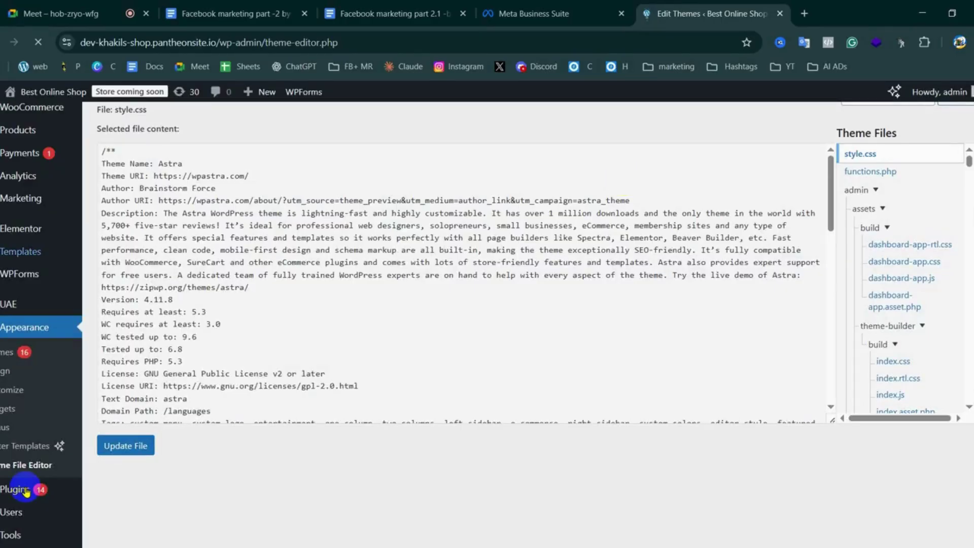
pyautogui.scroll(4, 953, 268)
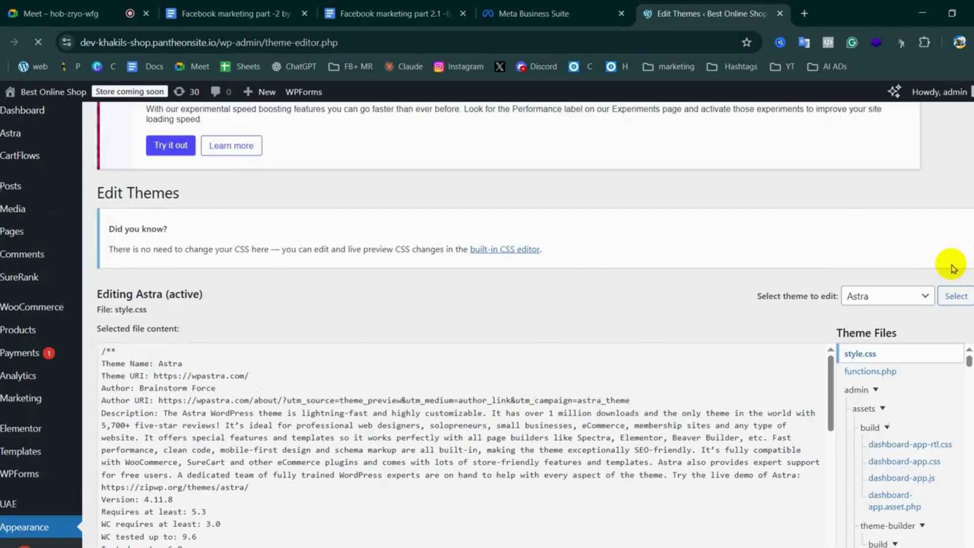
pyautogui.scroll(-3, 911, 205)
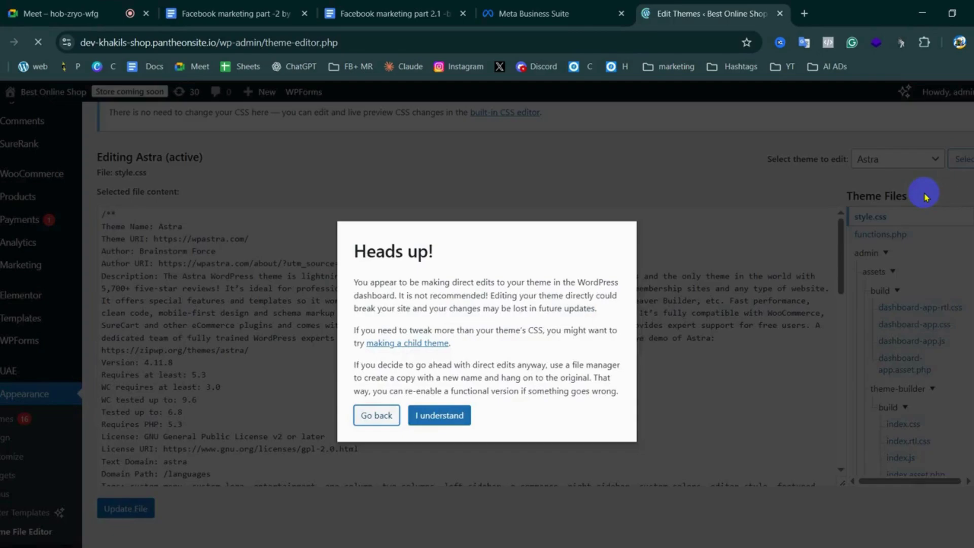
pyautogui.click(374, 425)
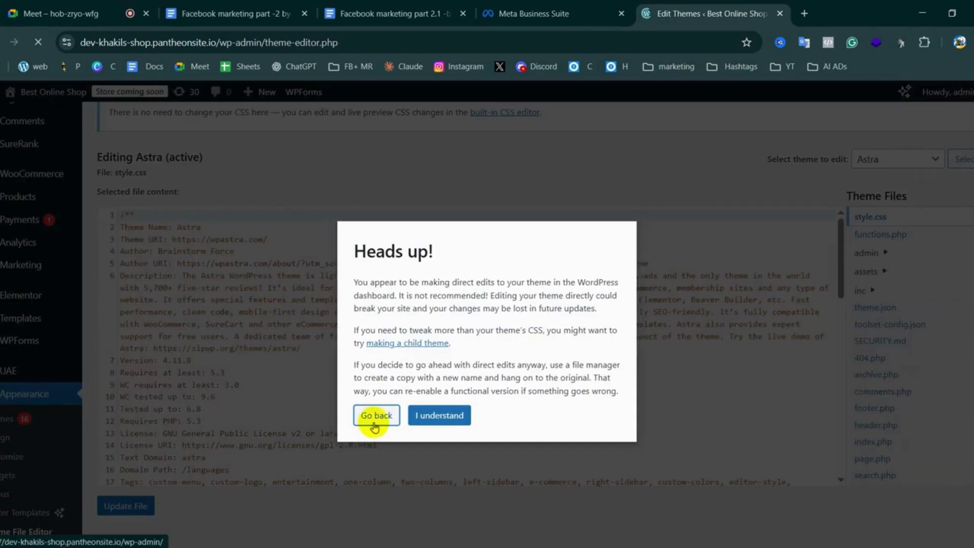
pyautogui.click(442, 414)
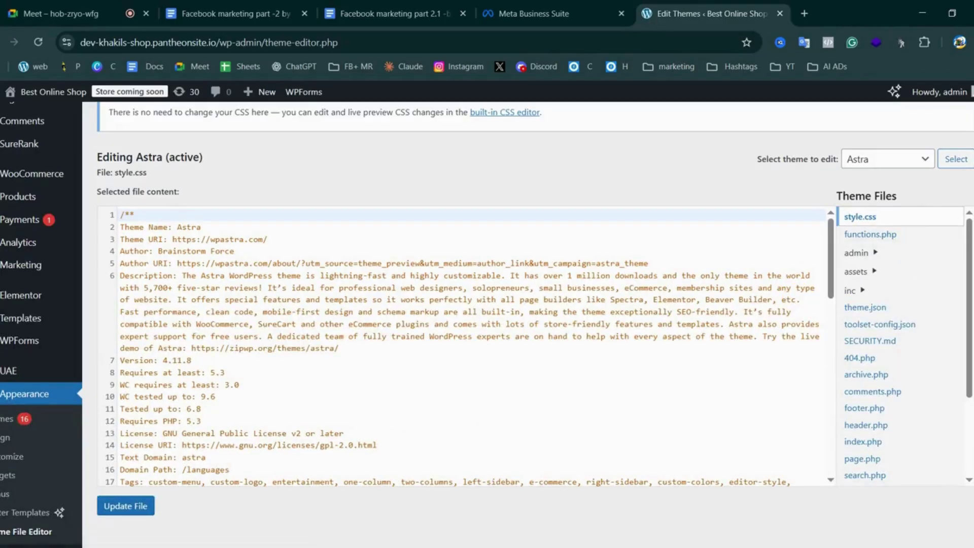
pyautogui.moveTo(969, 271); pyautogui.dragTo(969, 348)
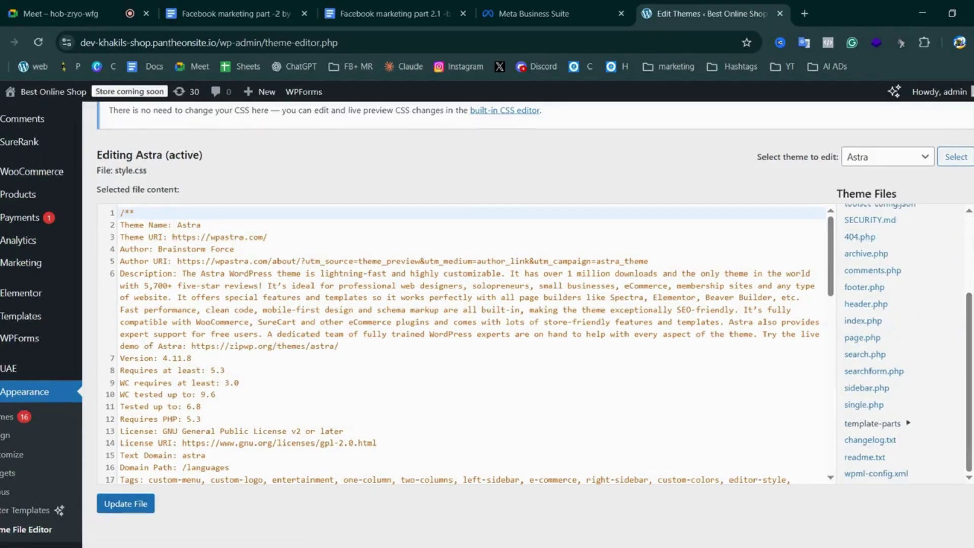
pyautogui.scroll(-1, 969, 347)
pyautogui.scroll(-1, 973, 325)
pyautogui.scroll(2, 973, 323)
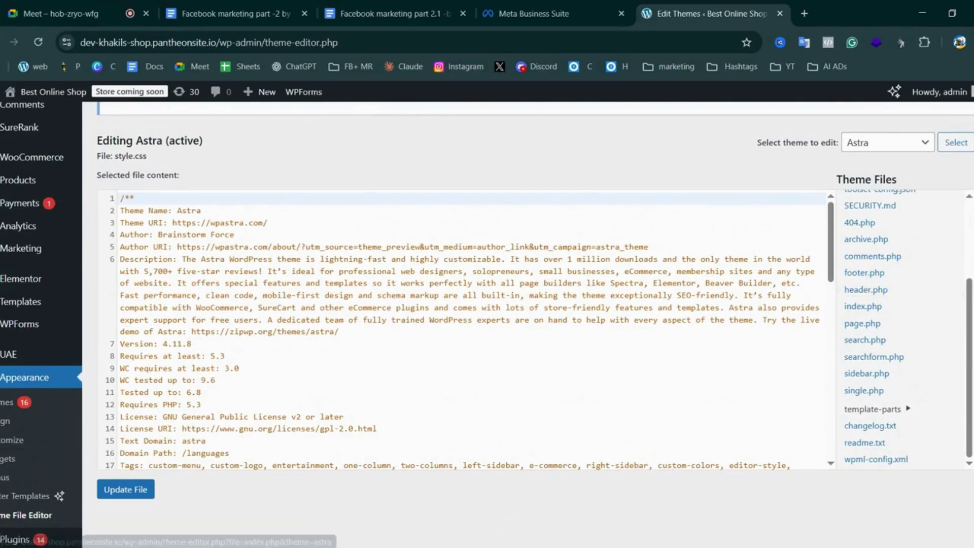
pyautogui.click(196, 546)
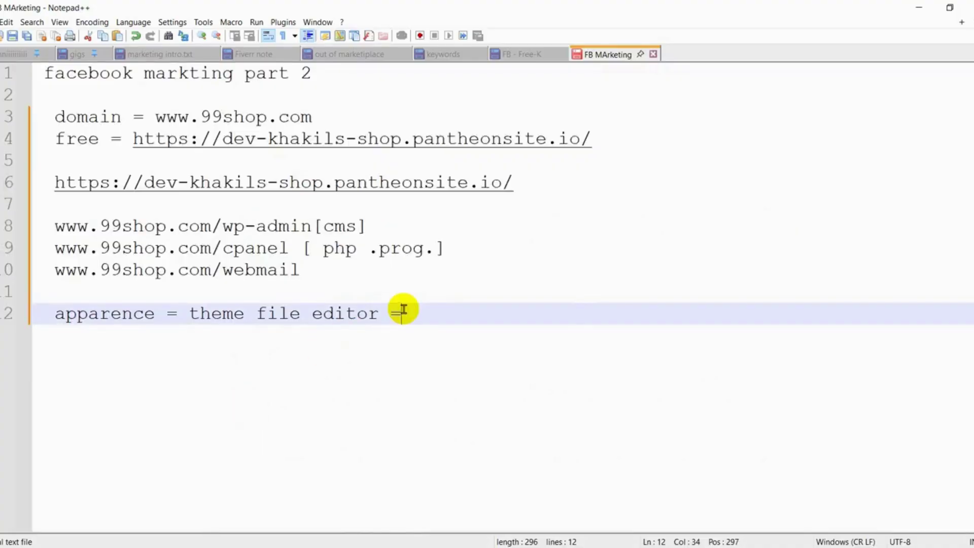
# Append 'header .php' to line 12 and dismiss the autocomplete suggestions
pyautogui.write('header .php')
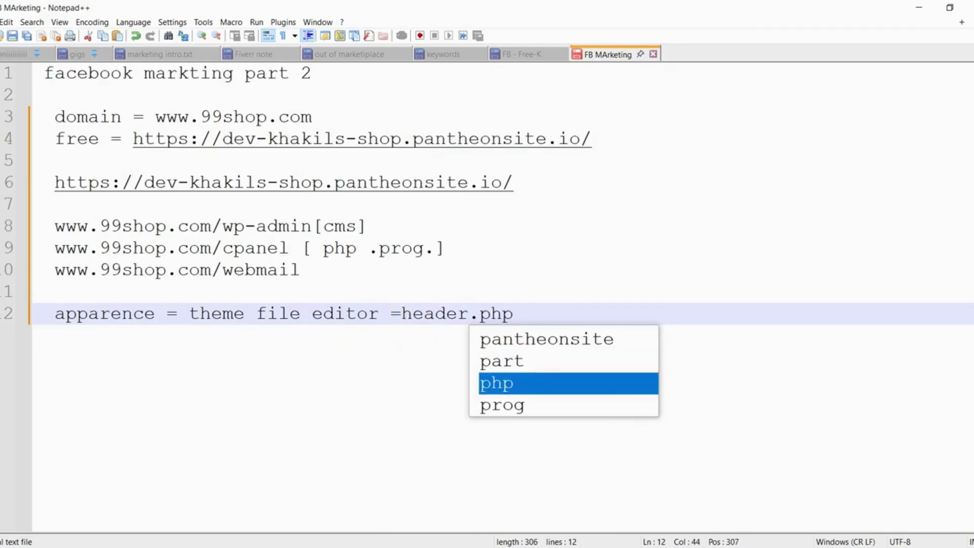
pyautogui.press('Escape')
pyautogui.click(606, 518)
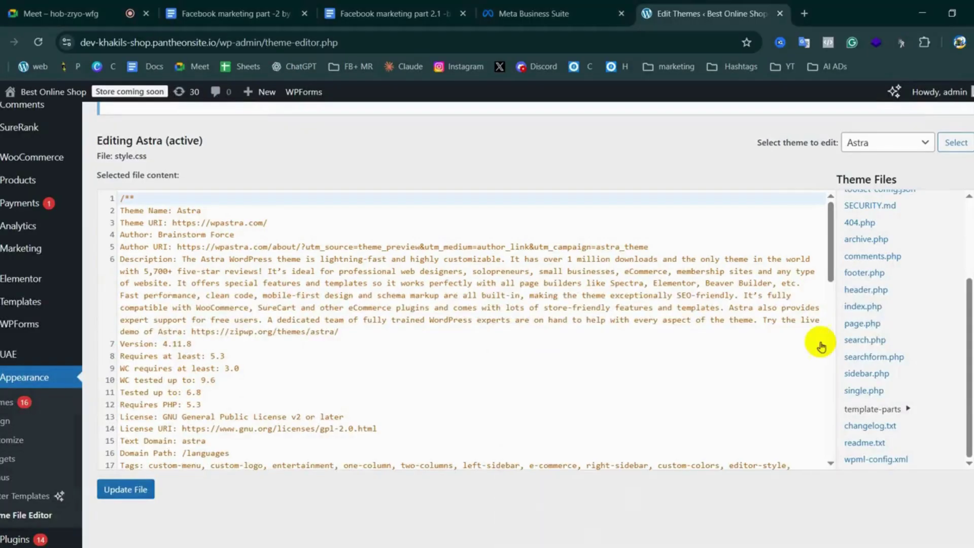
# Load Astra's header.php in the theme editor and scroll through its <head> code
pyautogui.click(868, 291)
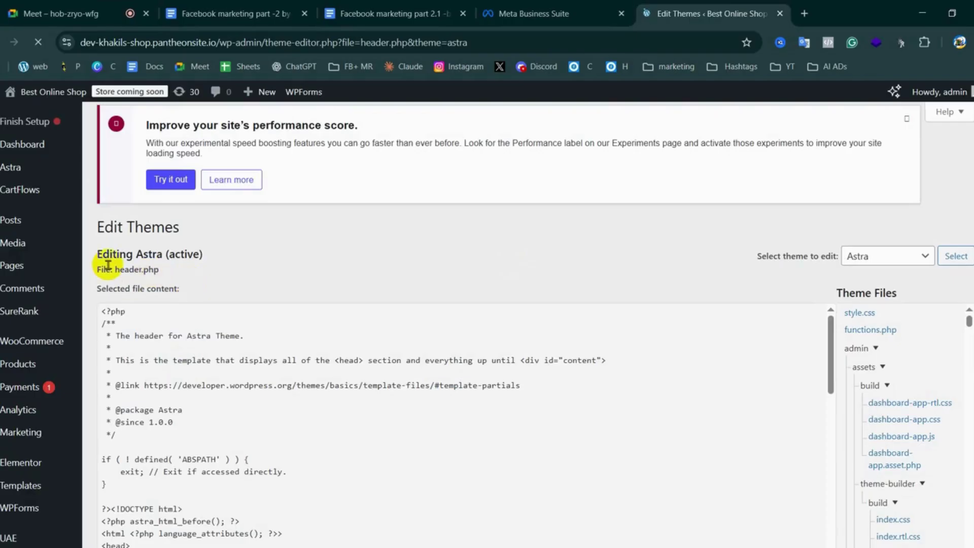
pyautogui.moveTo(222, 255); pyautogui.dragTo(91, 255)
pyautogui.moveTo(161, 271); pyautogui.dragTo(109, 269)
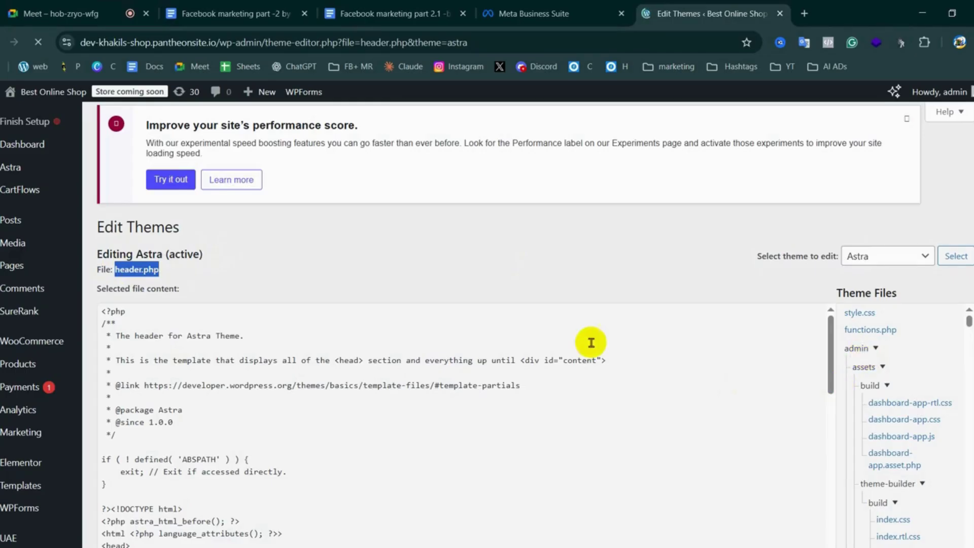
pyautogui.moveTo(829, 337); pyautogui.dragTo(830, 408)
pyautogui.scroll(-5, 973, 329)
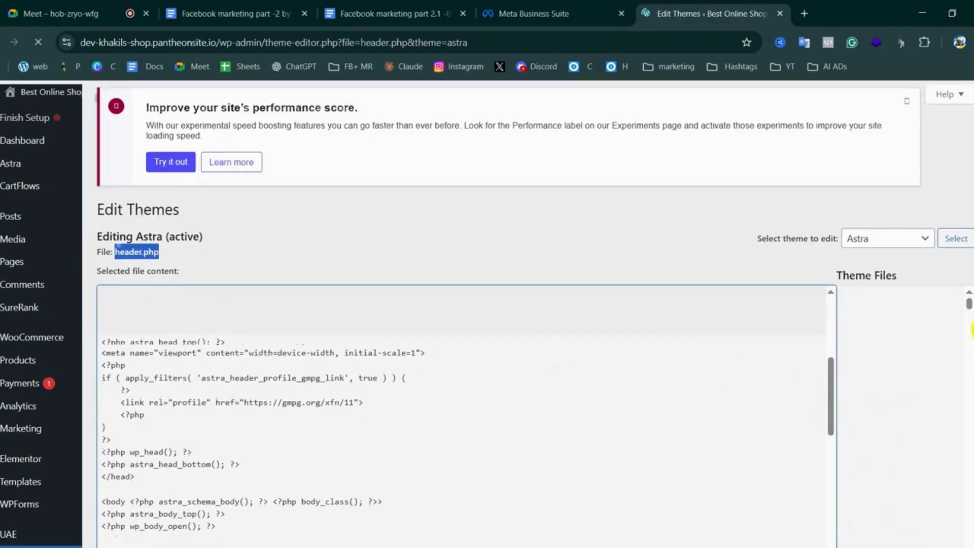
pyautogui.scroll(2, 314, 267)
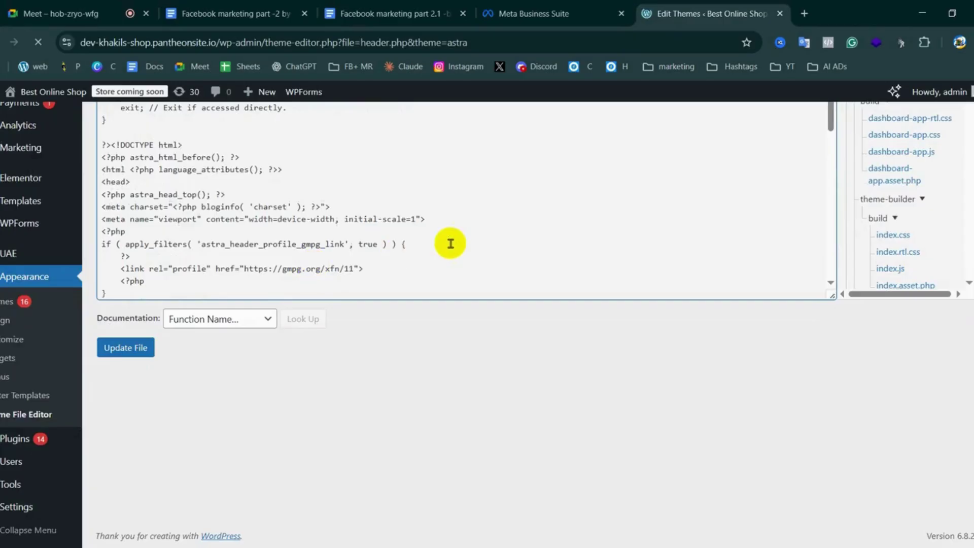
pyautogui.scroll(2, 396, 250)
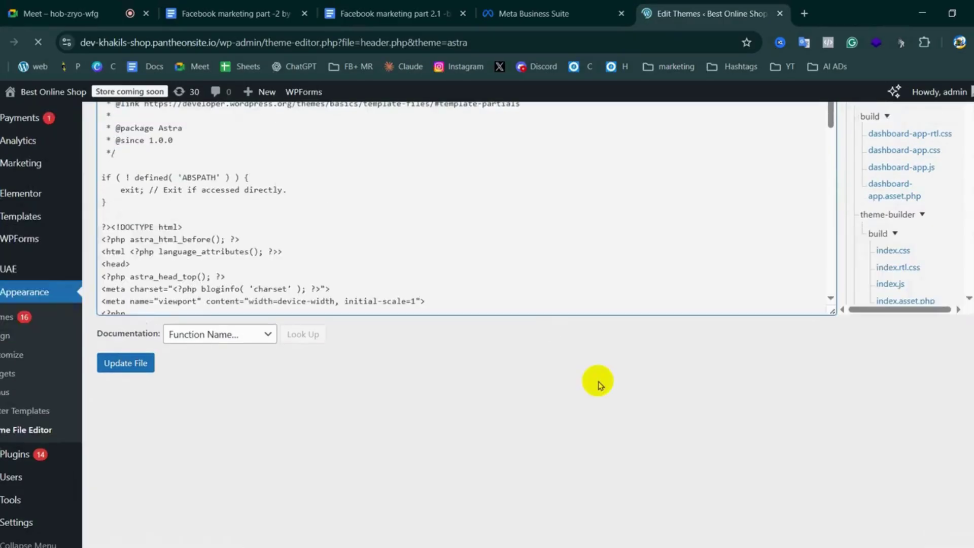
pyautogui.scroll(3, 307, 177)
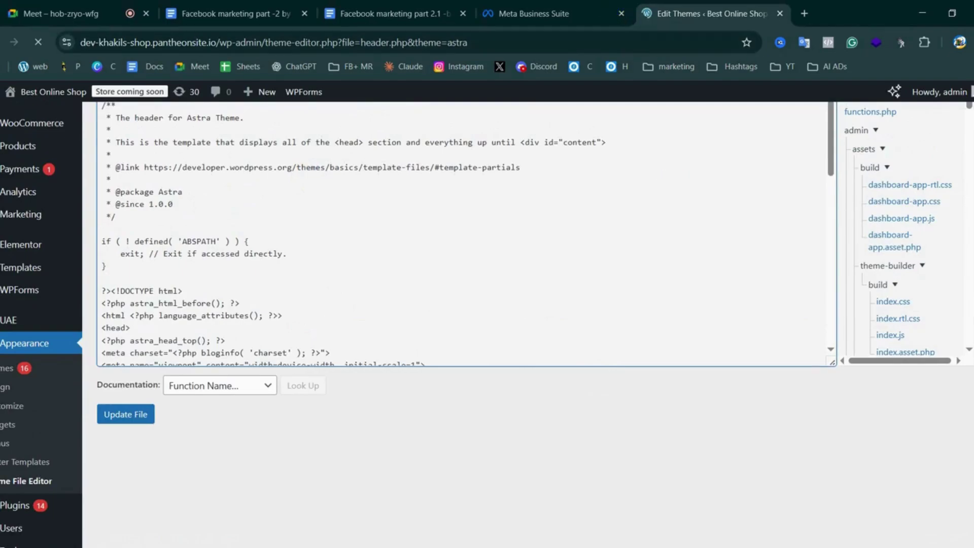
pyautogui.hotkey('alt', 'Tab')
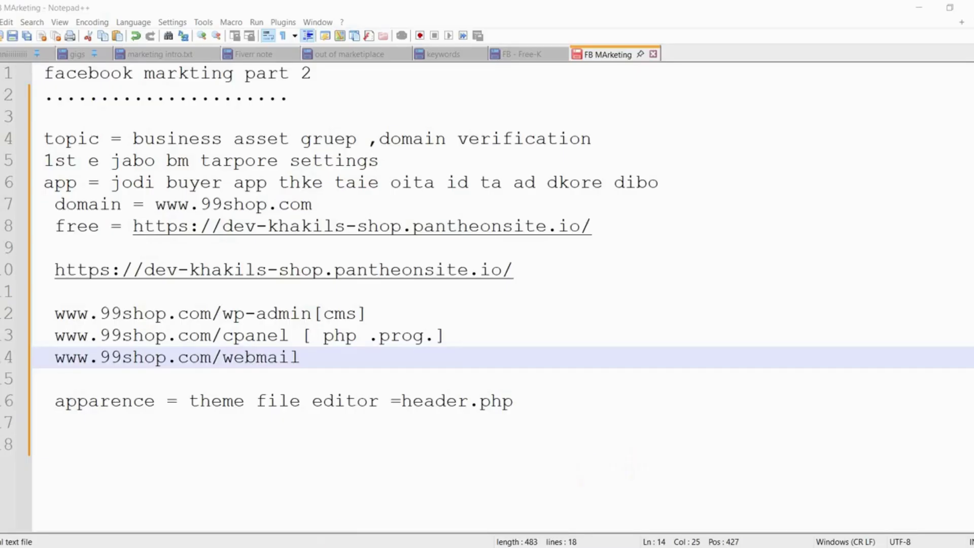
# Insert an empty line 17 after the header.php note
pyautogui.click(534, 401)
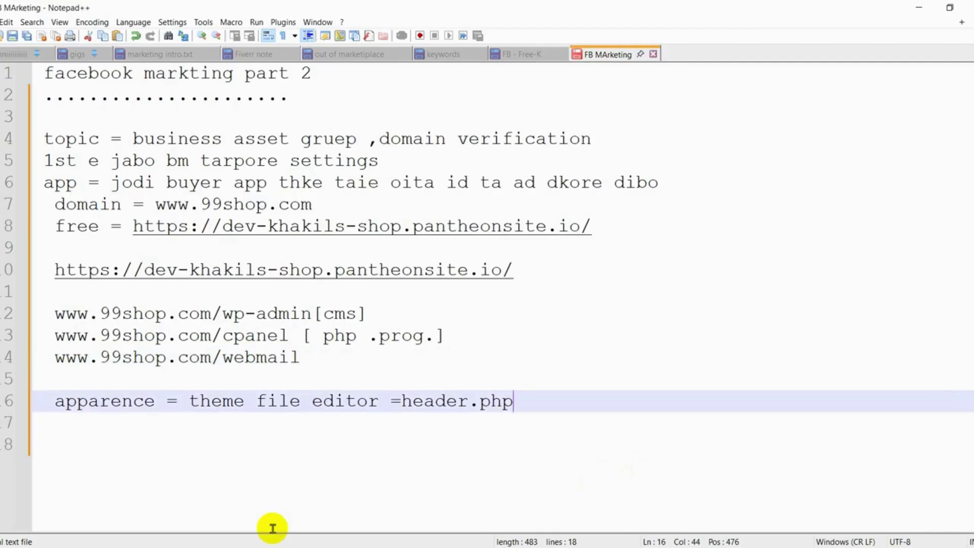
pyautogui.press('Return')
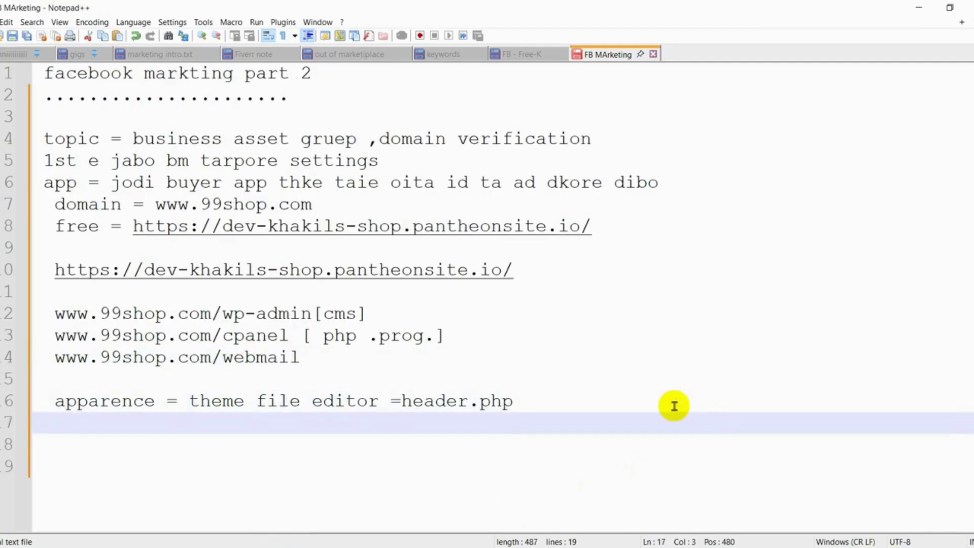
pyautogui.click(620, 501)
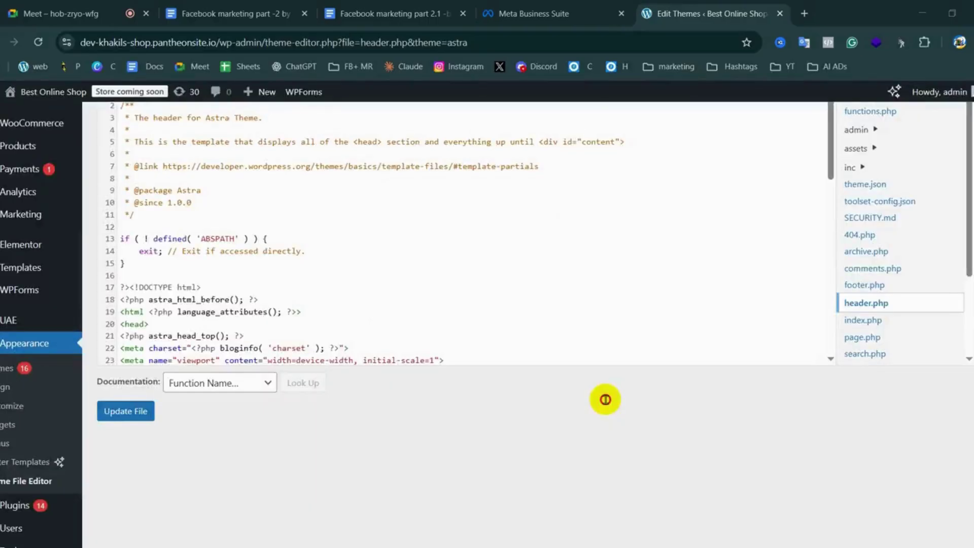
# Highlight <head> in Meta's meta-tag instructions to confirm where the tag belongs
pyautogui.click(538, 13)
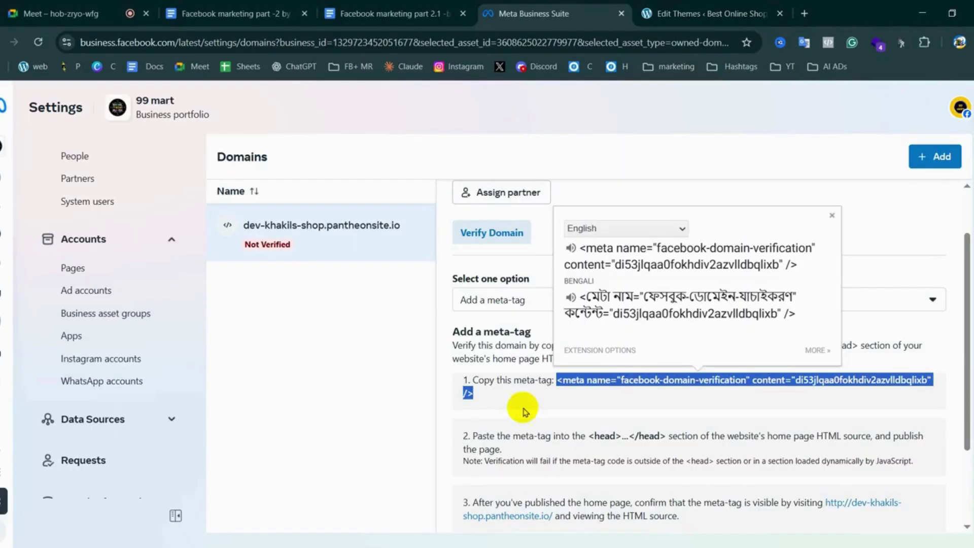
pyautogui.click(524, 411)
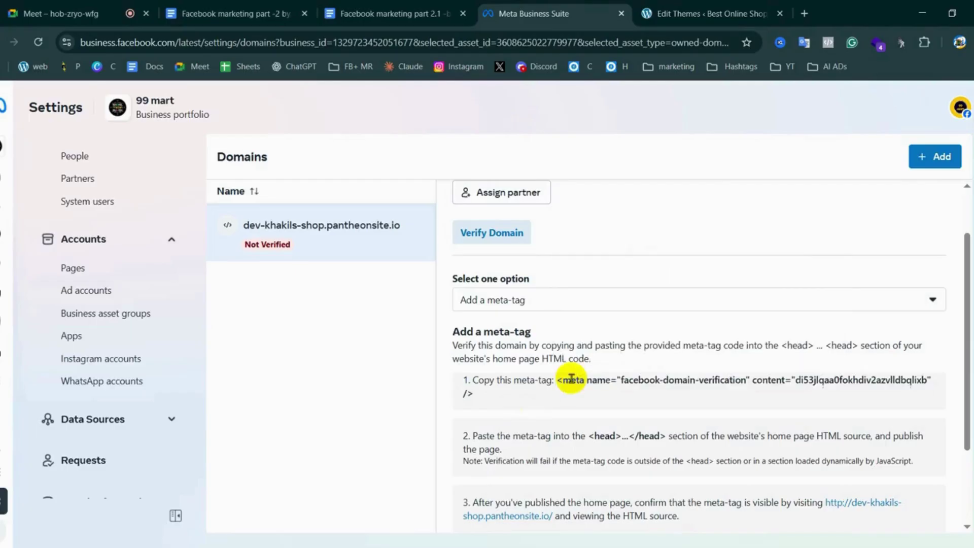
pyautogui.moveTo(780, 343); pyautogui.dragTo(812, 346)
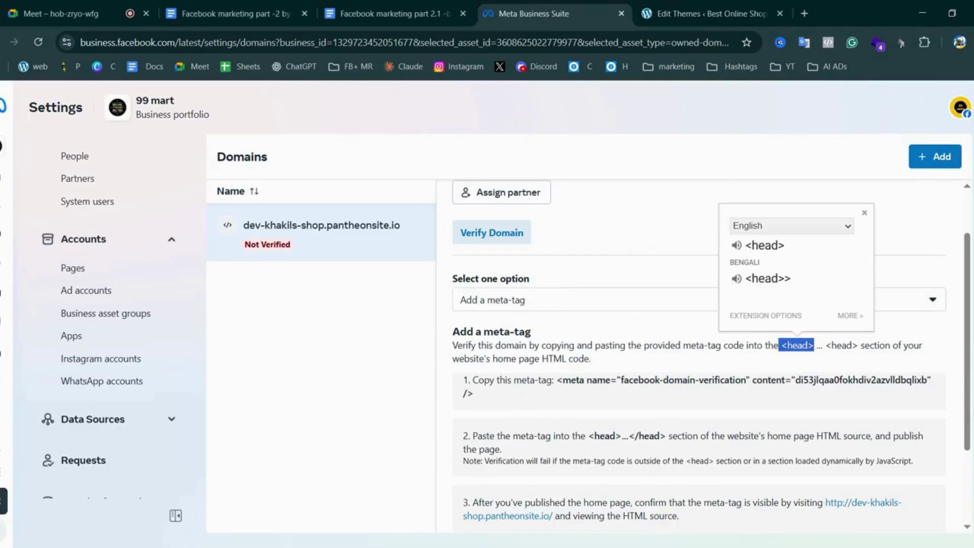
pyautogui.click(695, 5)
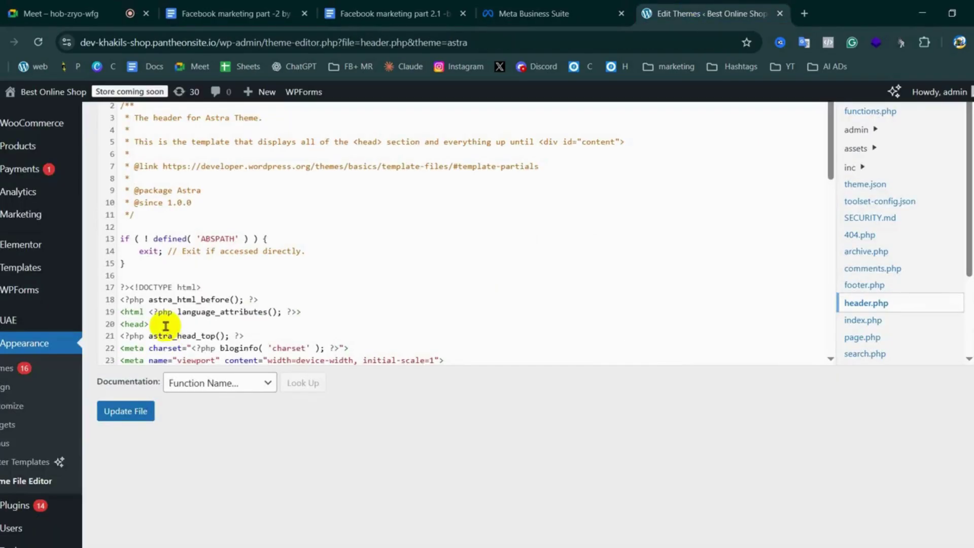
# Locate header.php's head section, from <head> on line 20 to </head> on line 33
pyautogui.moveTo(149, 324); pyautogui.dragTo(118, 325)
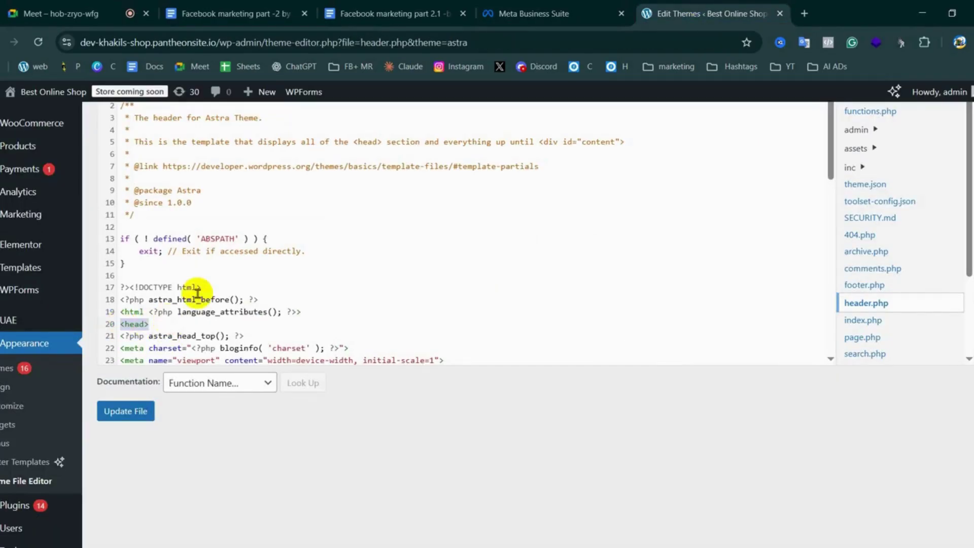
pyautogui.scroll(4, 324, 240)
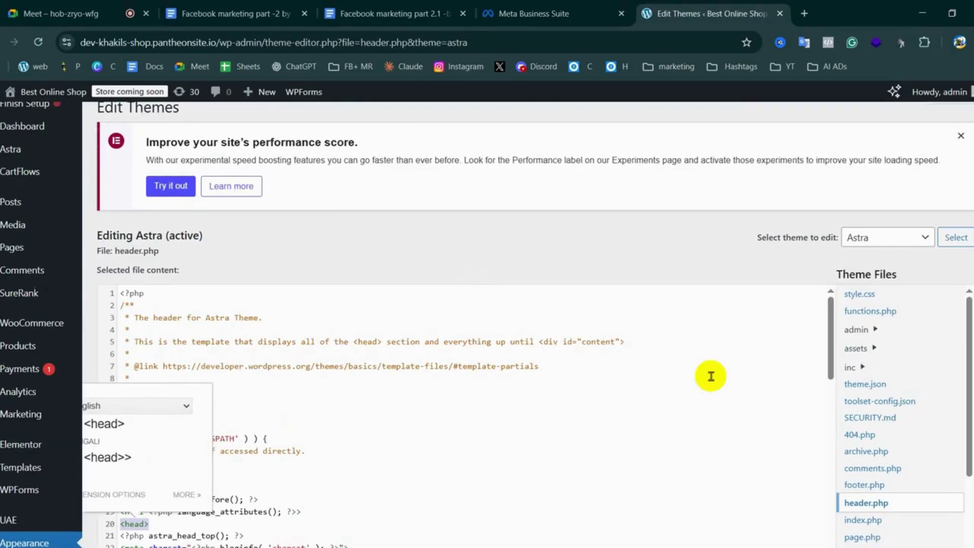
pyautogui.click(711, 376)
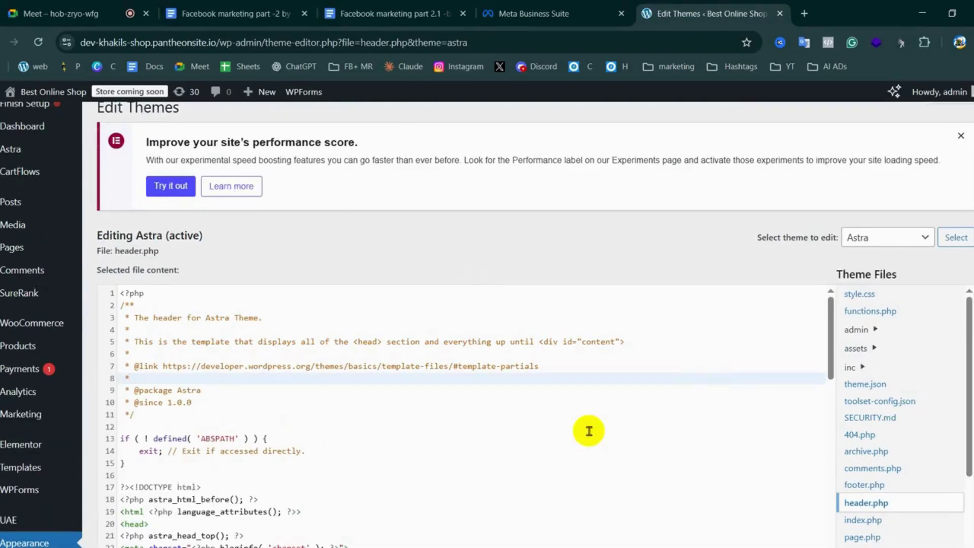
pyautogui.scroll(-3, 393, 446)
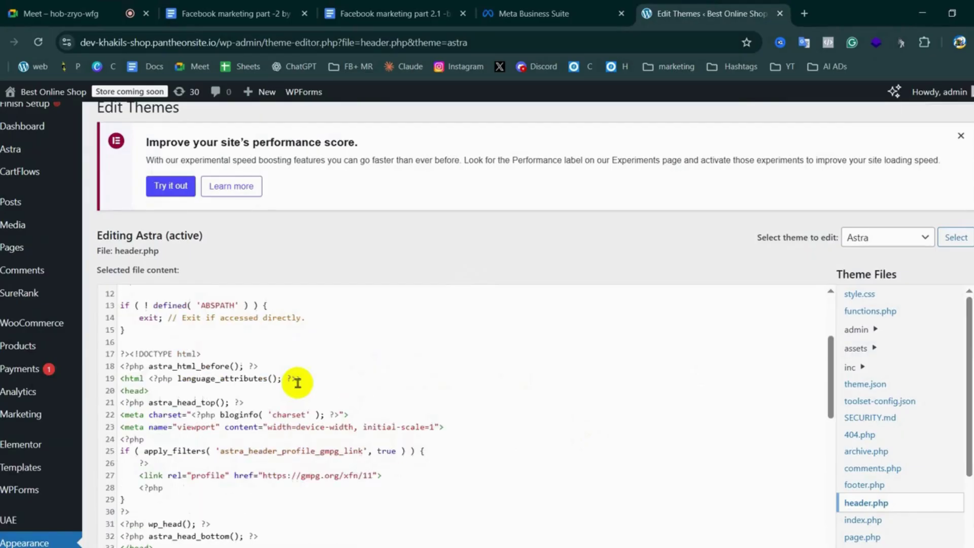
pyautogui.scroll(-3, 296, 409)
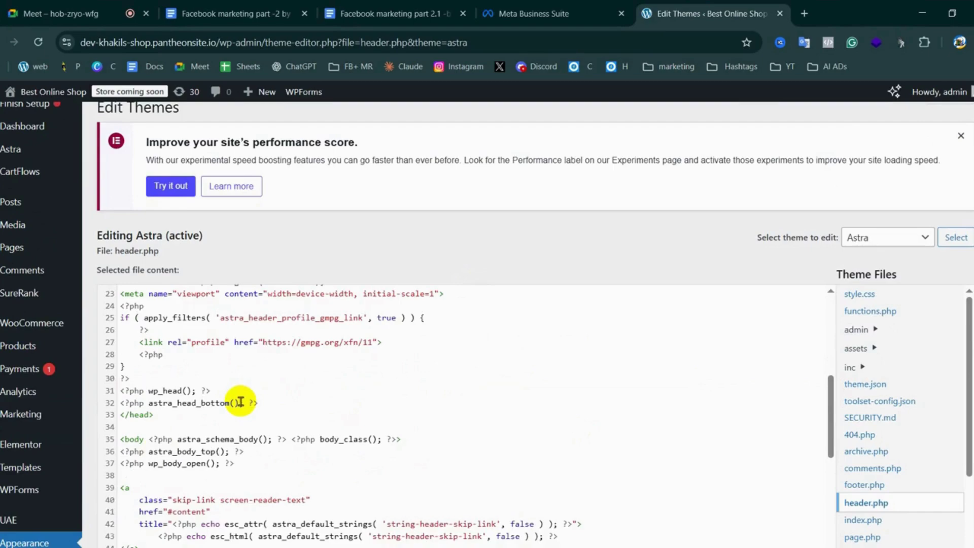
pyautogui.moveTo(218, 547)
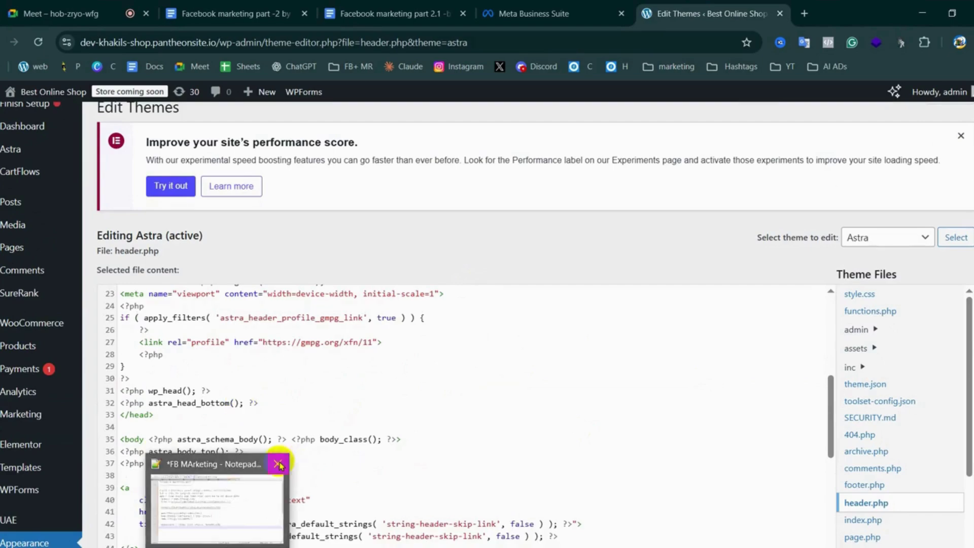
pyautogui.click(220, 536)
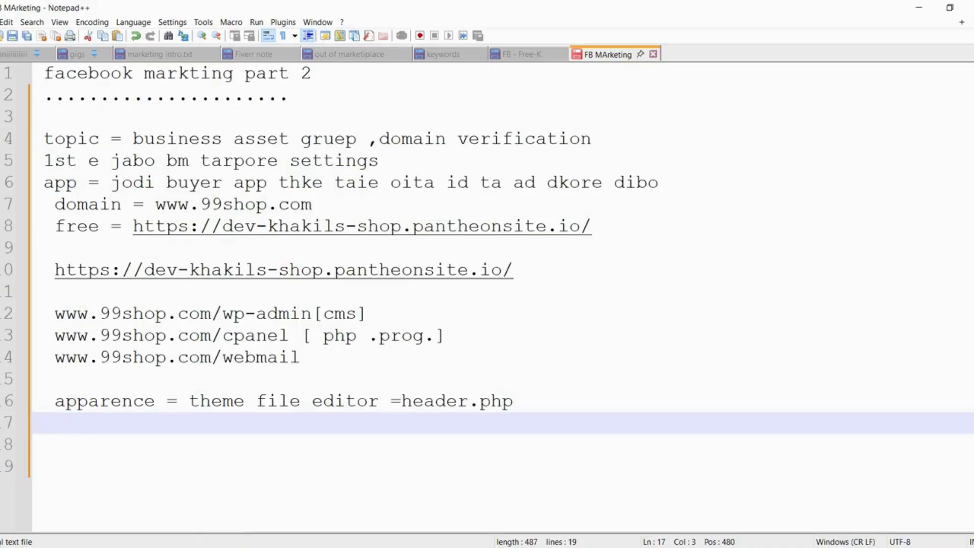
# Note 'head section khuje na pan = ctrl+f' on line 17, then open search in header.php
pyautogui.write('head ')
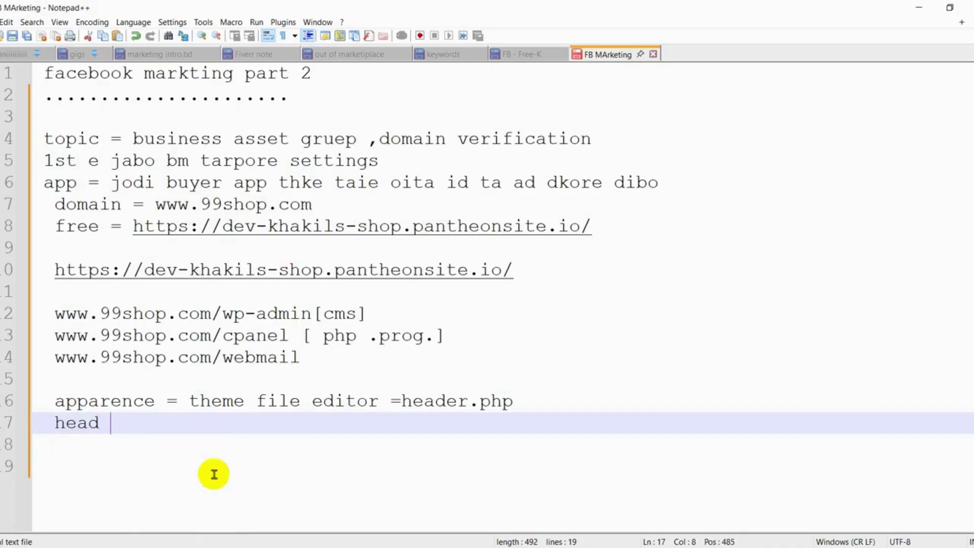
pyautogui.write('section ')
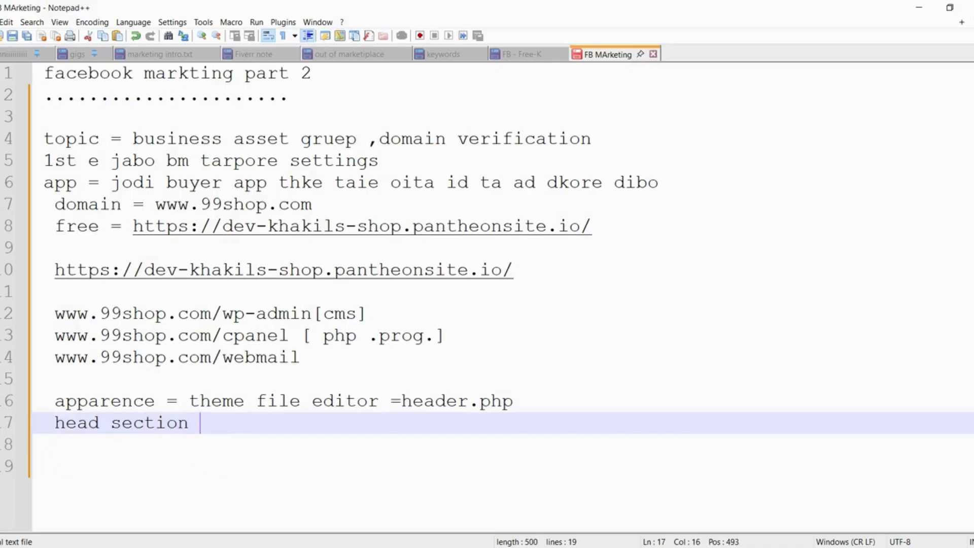
pyautogui.write('khuje na pa')
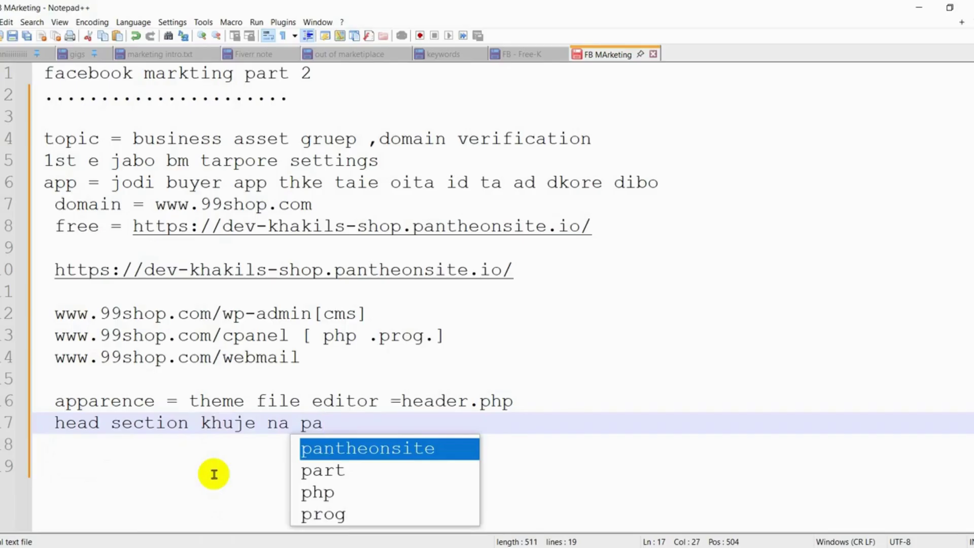
pyautogui.write('n +')
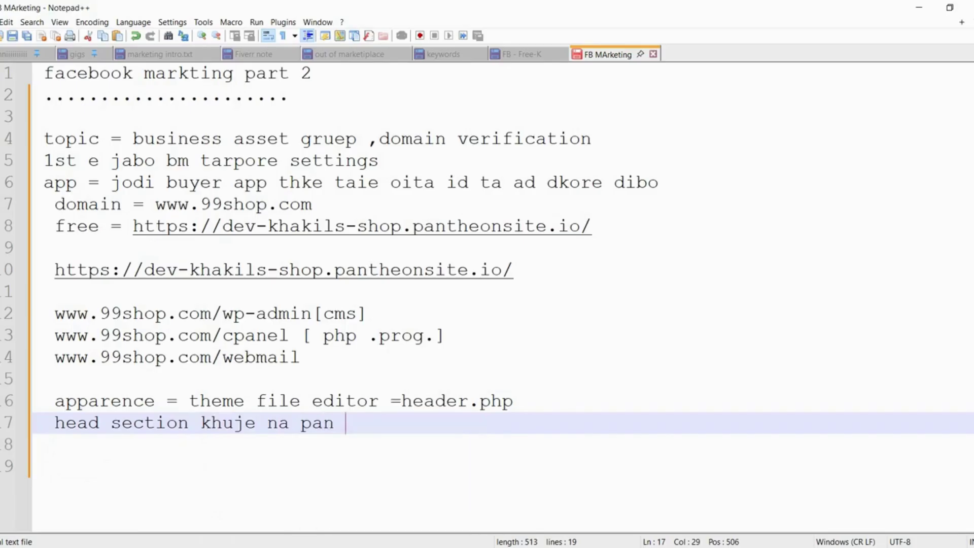
pyautogui.press('BackSpace')
pyautogui.press('BackSpace')
pyautogui.write('=')
pyautogui.write('ctrl+f')
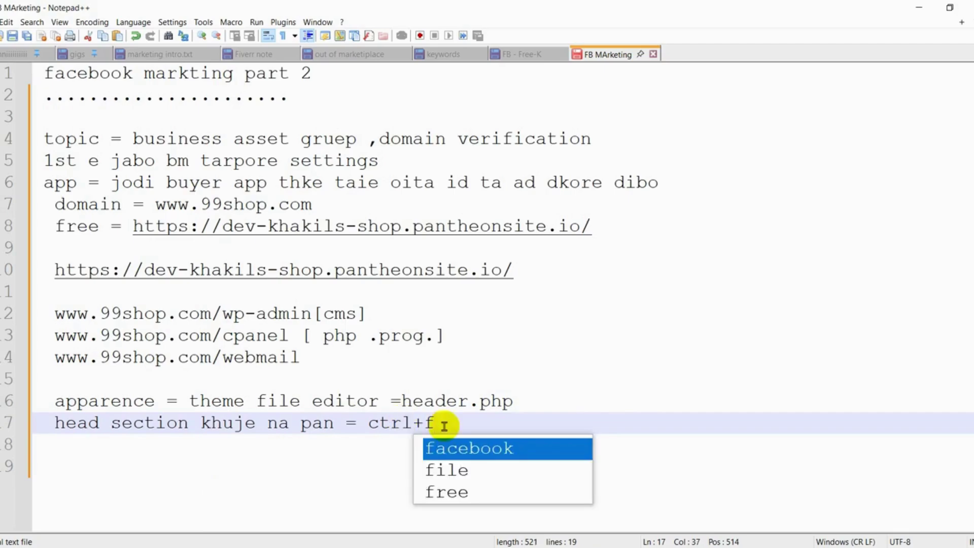
pyautogui.click(596, 516)
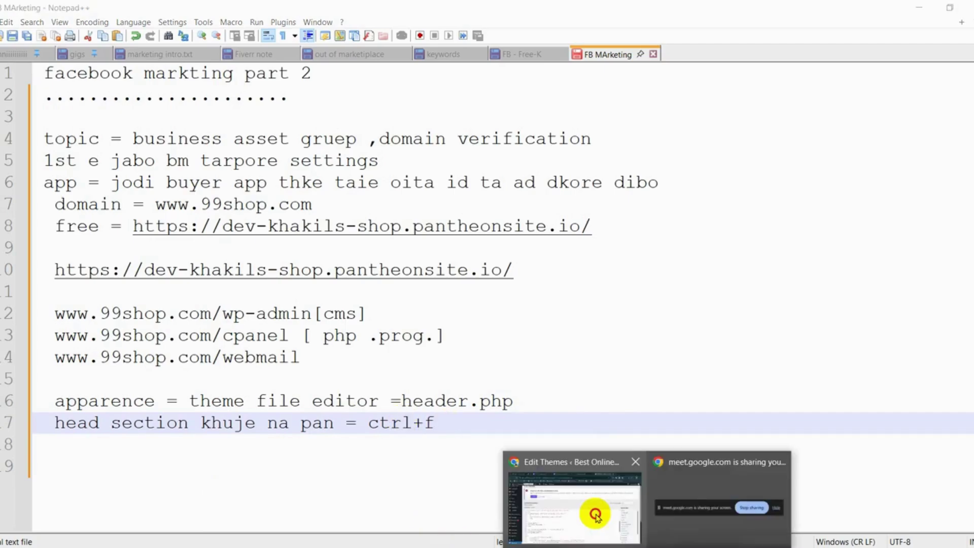
pyautogui.hotkey('ctrl', 'f')
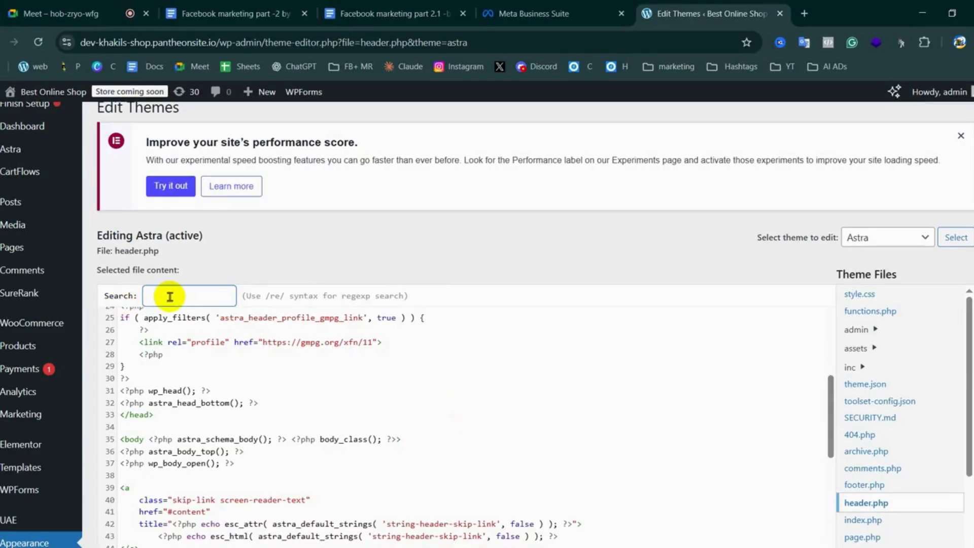
# Search header.php for 'head' to highlight its matches, then return to Meta Business Suite
pyautogui.write('head')
pyautogui.press('Return')
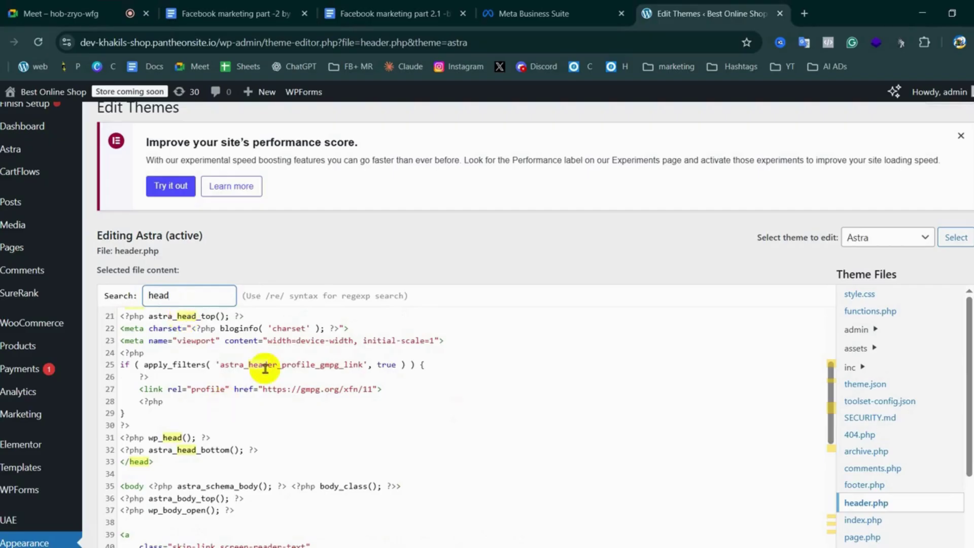
pyautogui.scroll(2, 162, 465)
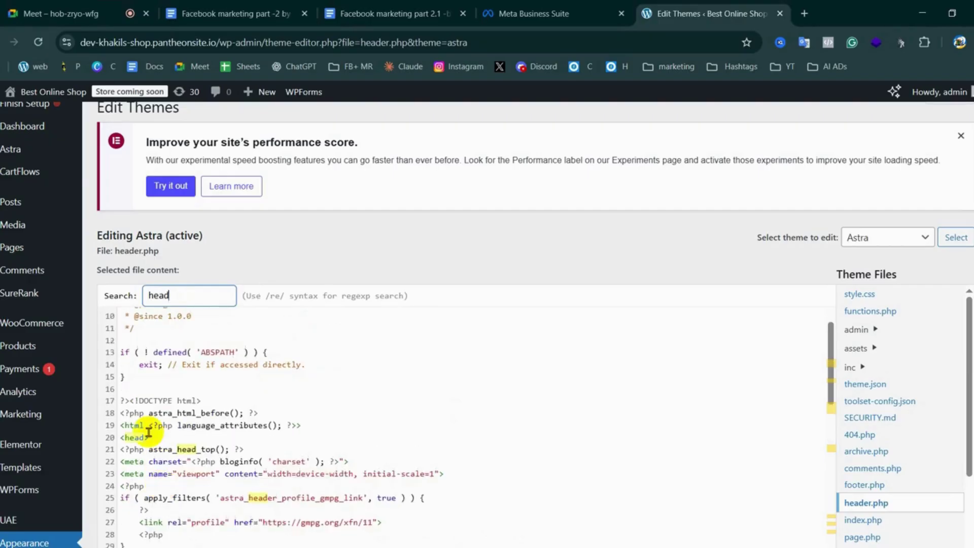
pyautogui.scroll(-6, 170, 439)
pyautogui.scroll(5, 284, 451)
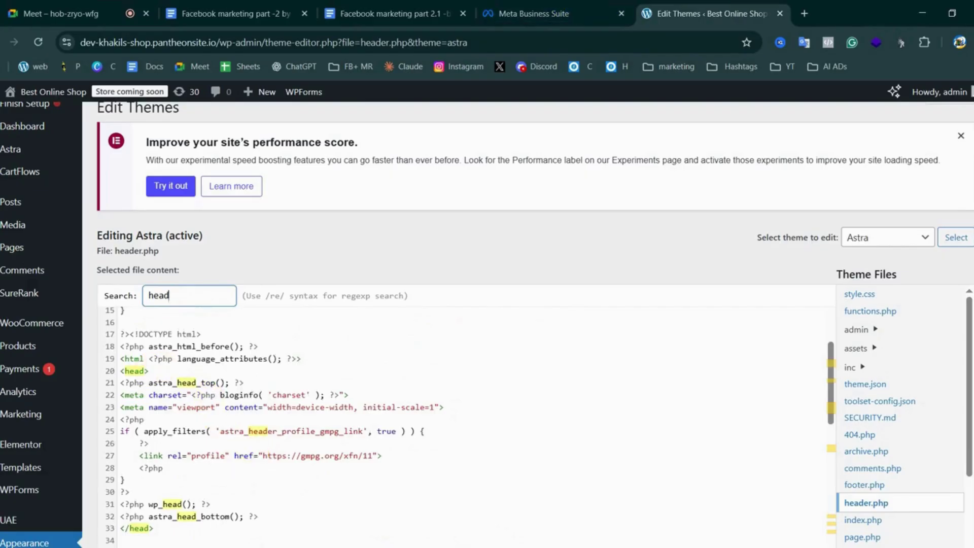
pyautogui.click(559, 13)
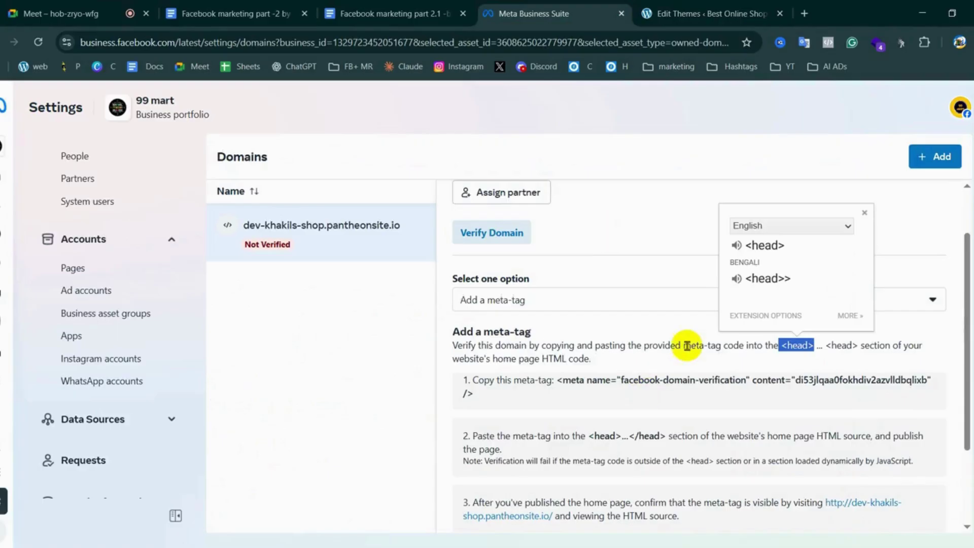
# Highlight 'head>' in Meta's meta-tag instructions, then bring the FB MArketing notes forward
pyautogui.click(741, 347)
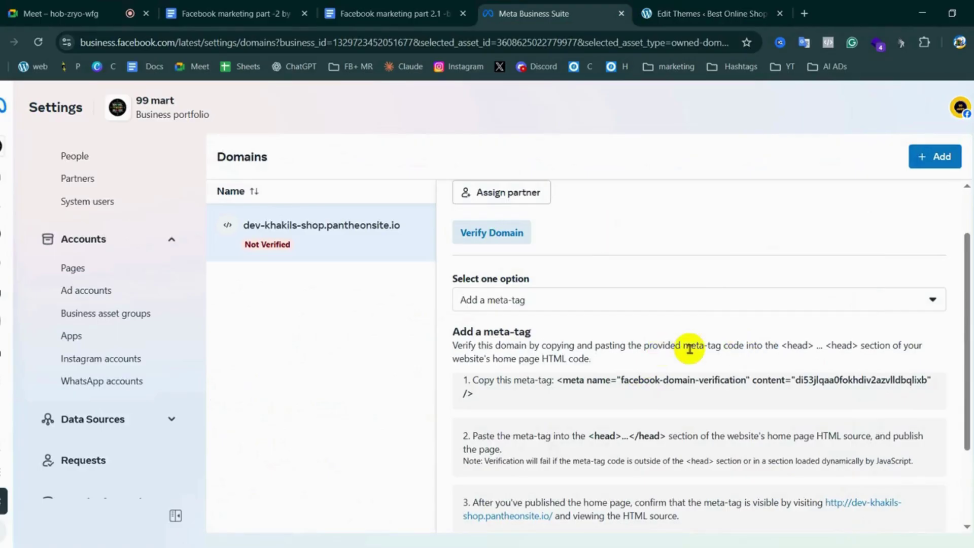
pyautogui.moveTo(815, 347); pyautogui.dragTo(785, 347)
pyautogui.click(710, 13)
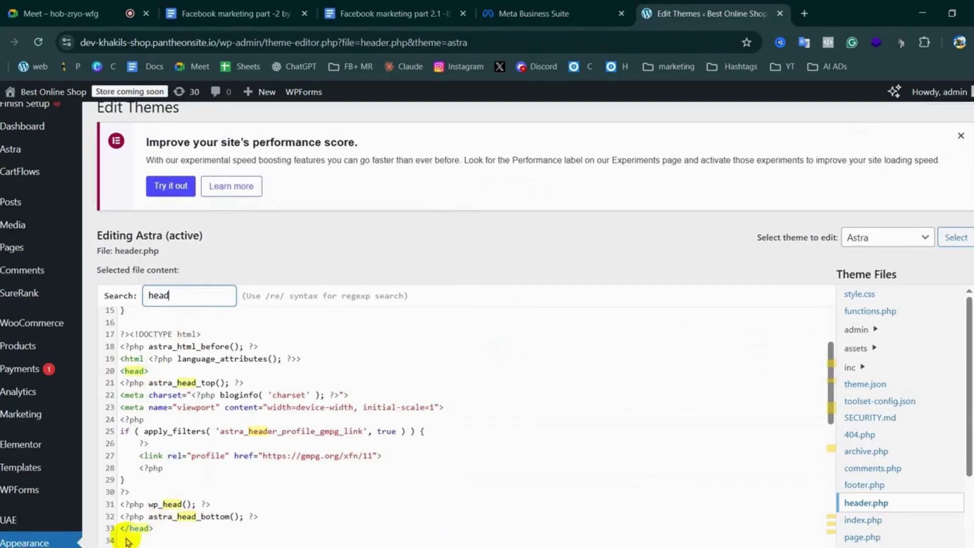
pyautogui.hotkey('alt', 'Tab')
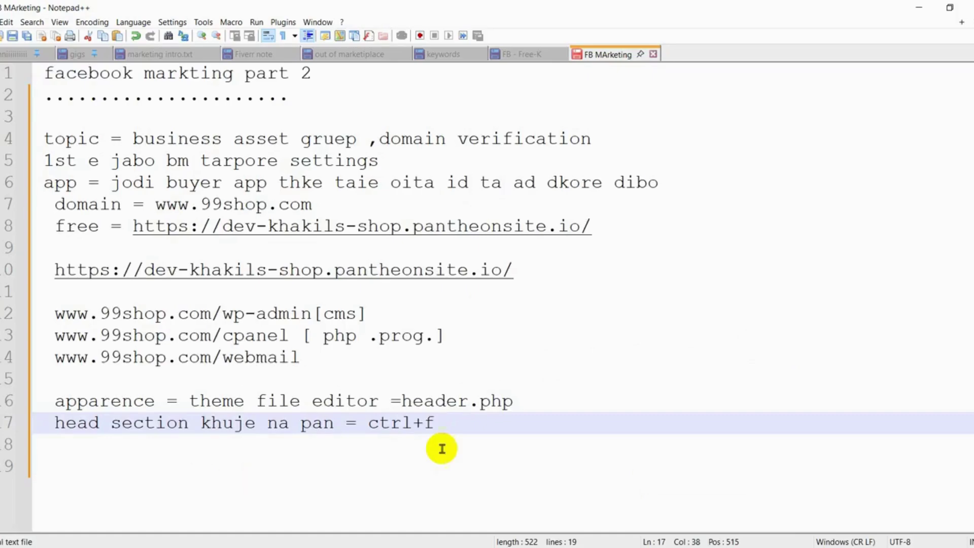
# Add an opening <head> tag on a new line and copy its closing '>' bracket
pyautogui.press('Return')
pyautogui.press('Return')
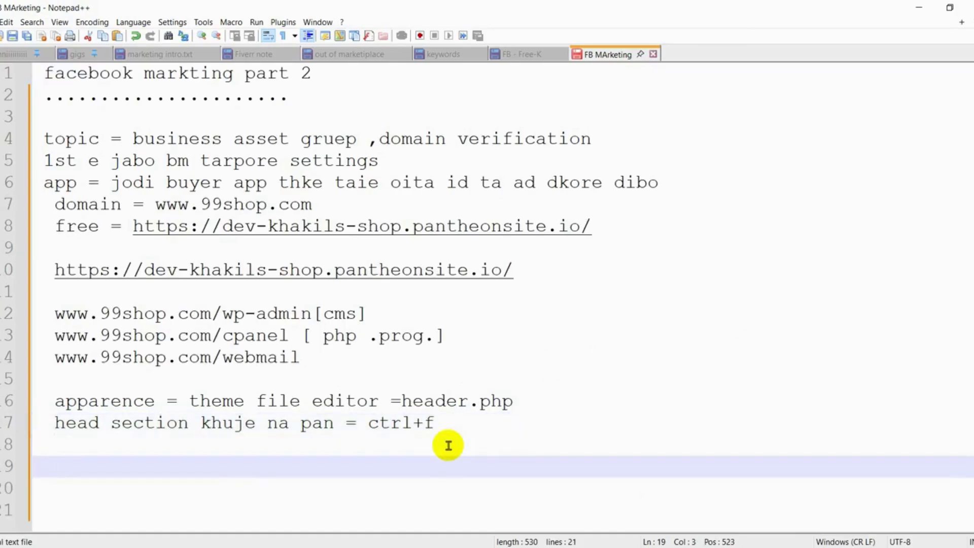
pyautogui.write('<hea')
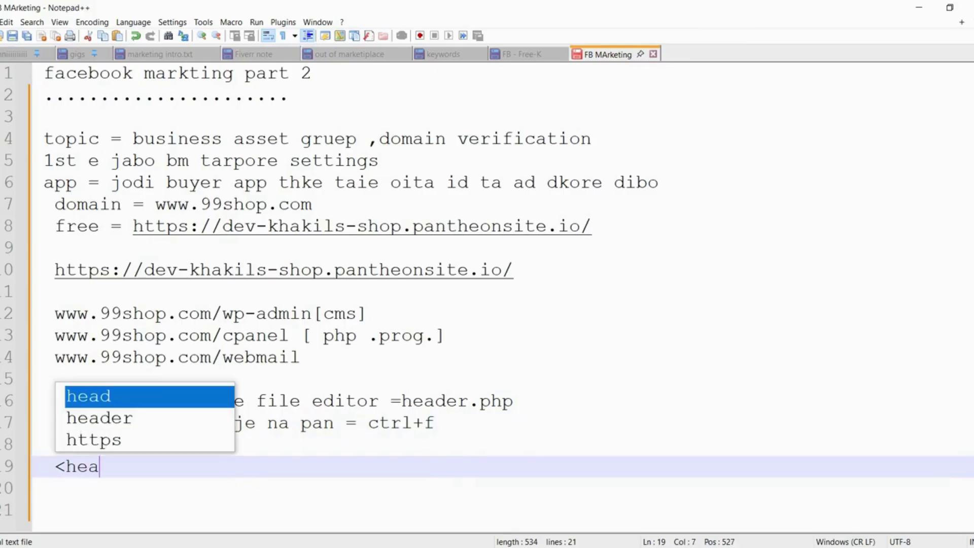
pyautogui.write('d')
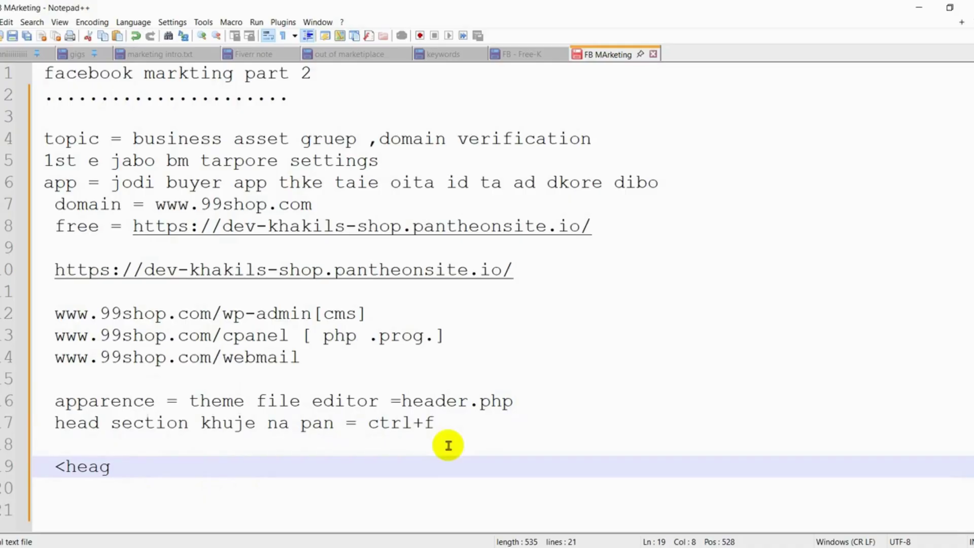
pyautogui.write('>')
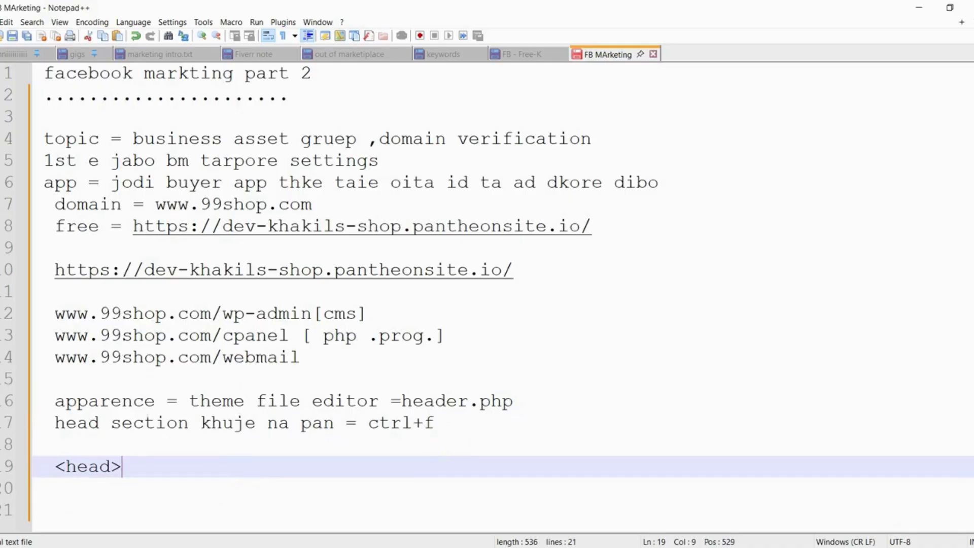
pyautogui.moveTo(125, 466); pyautogui.dragTo(60, 467)
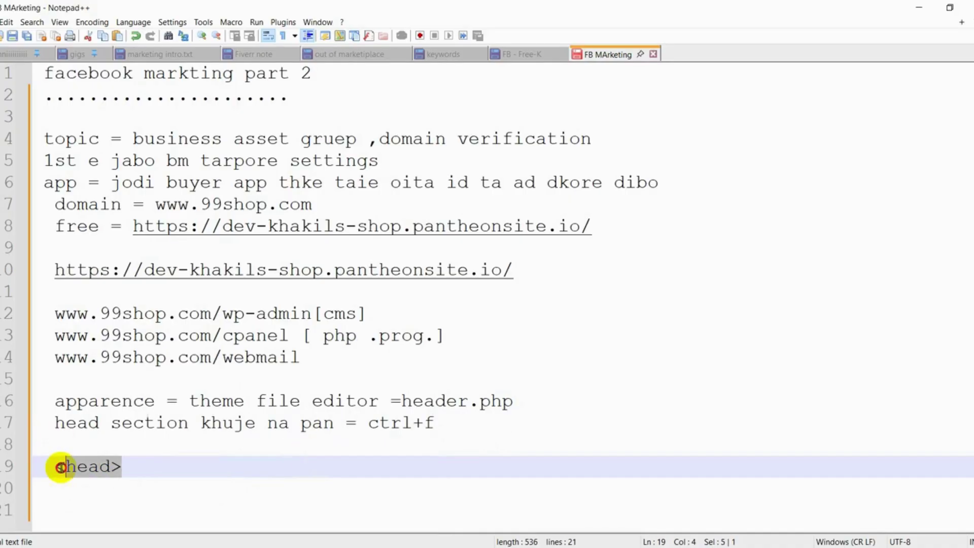
pyautogui.click(160, 463)
pyautogui.moveTo(121, 465)
pyautogui.mouseDown()
pyautogui.moveTo(66, 464)
pyautogui.moveTo(110, 467)
pyautogui.mouseUp()
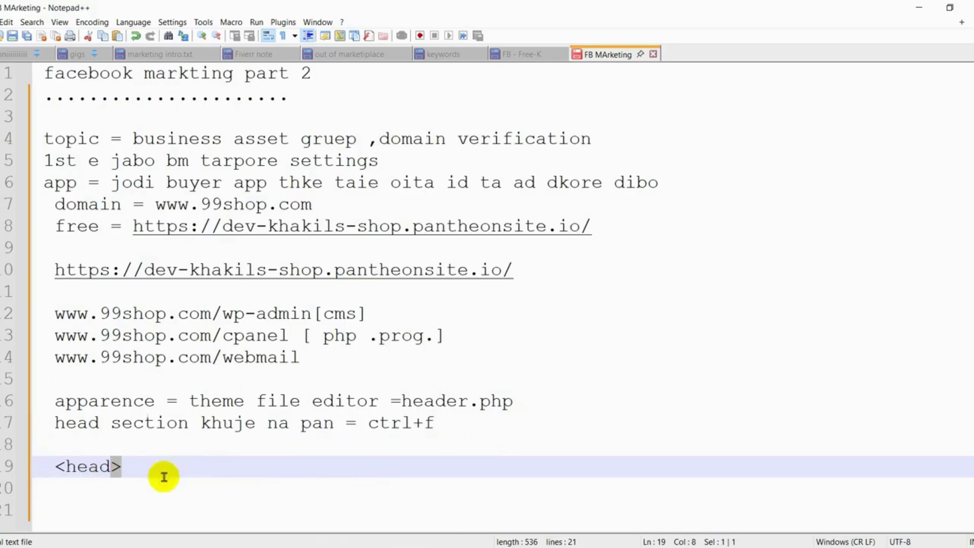
pyautogui.rightClick(114, 465)
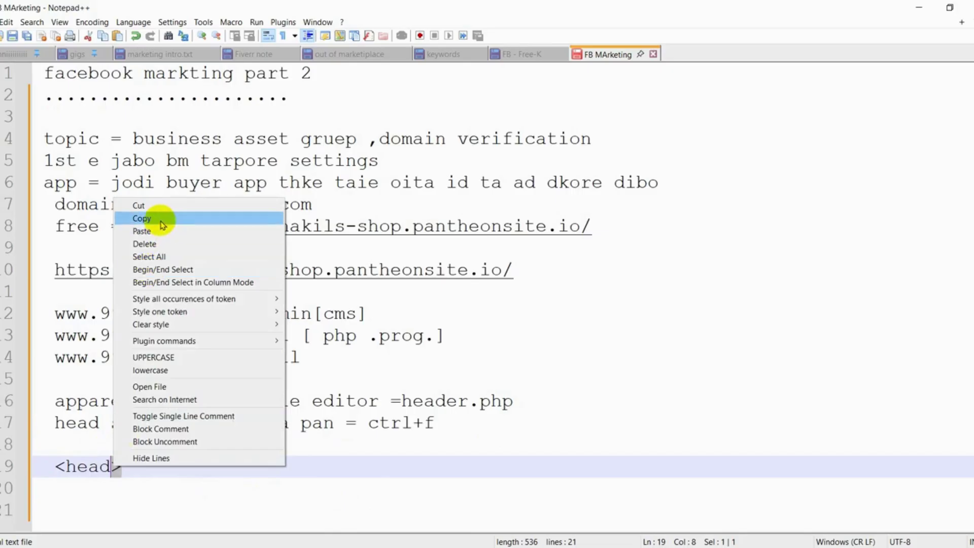
pyautogui.click(162, 223)
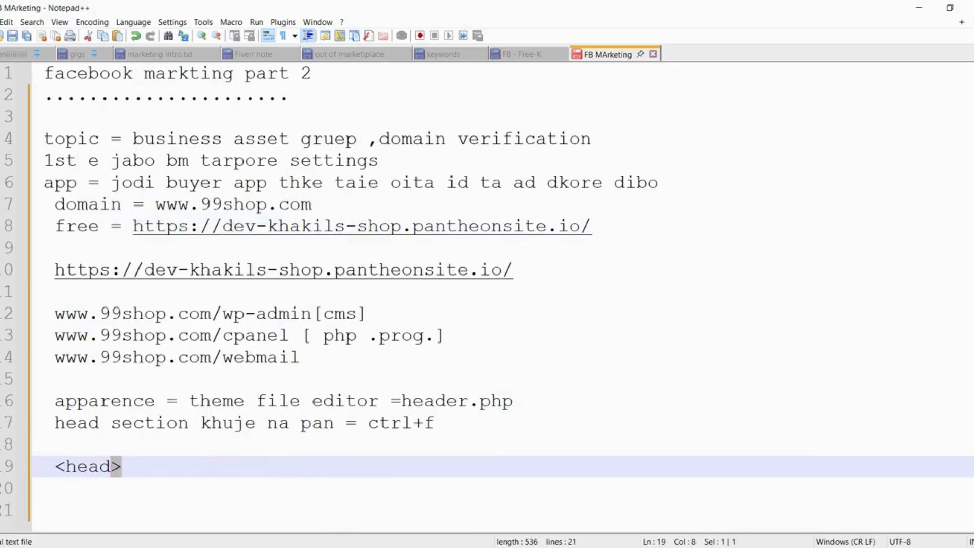
# Load ChatGPT in a new browser tab, then place the cursor after <head> in the notes
pyautogui.click(565, 491)
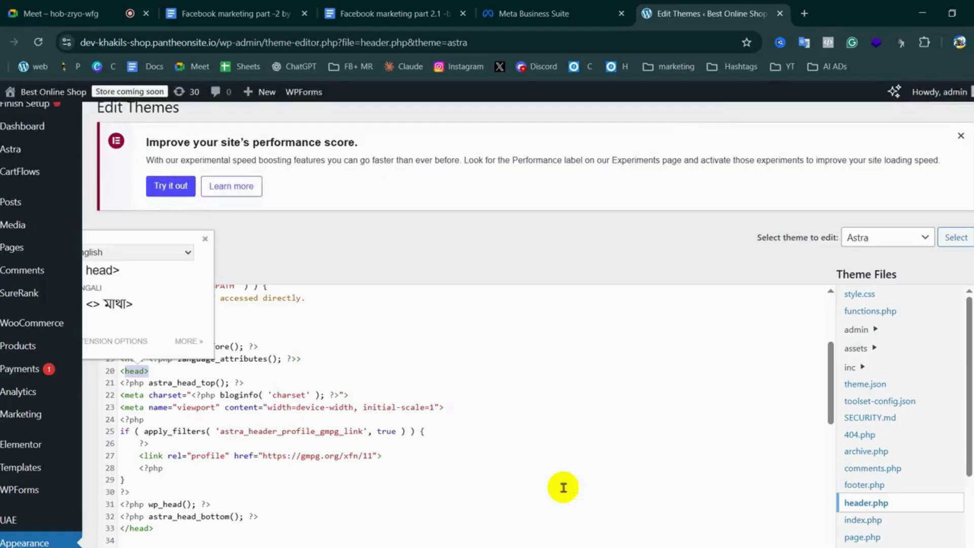
pyautogui.click(808, 17)
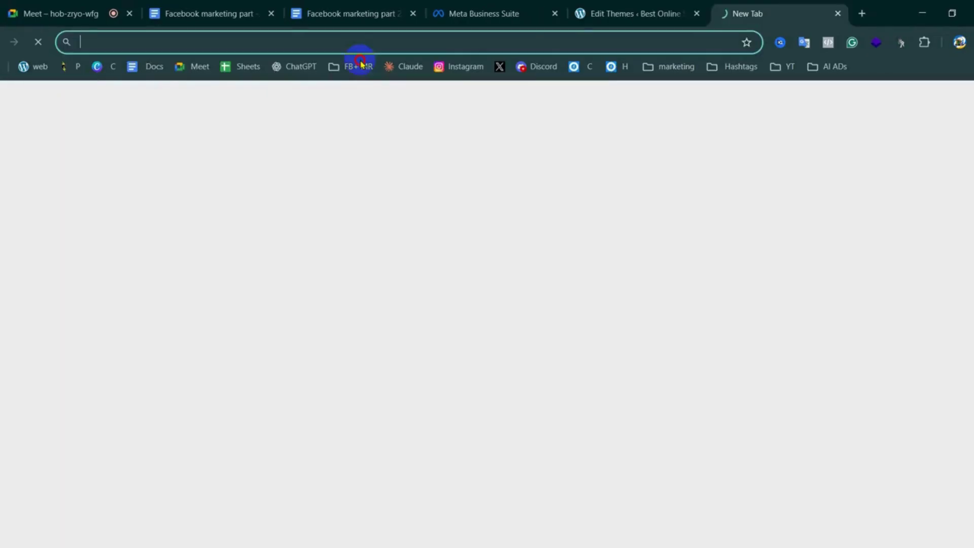
pyautogui.click(300, 70)
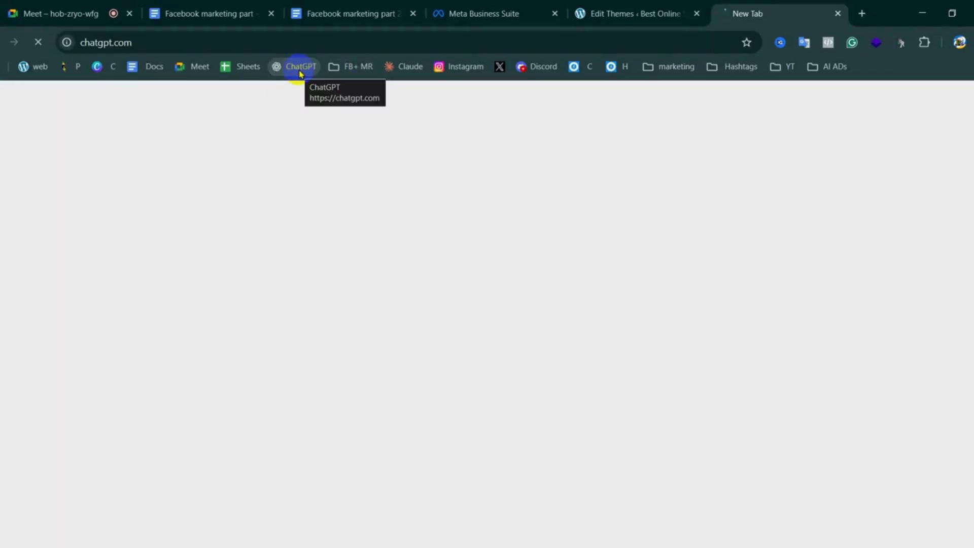
pyautogui.click(167, 479)
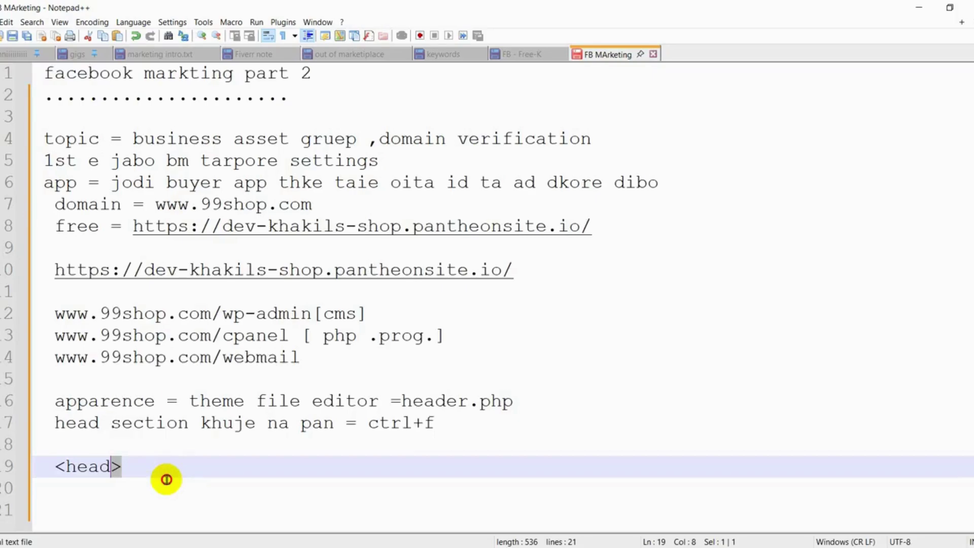
pyautogui.click(161, 467)
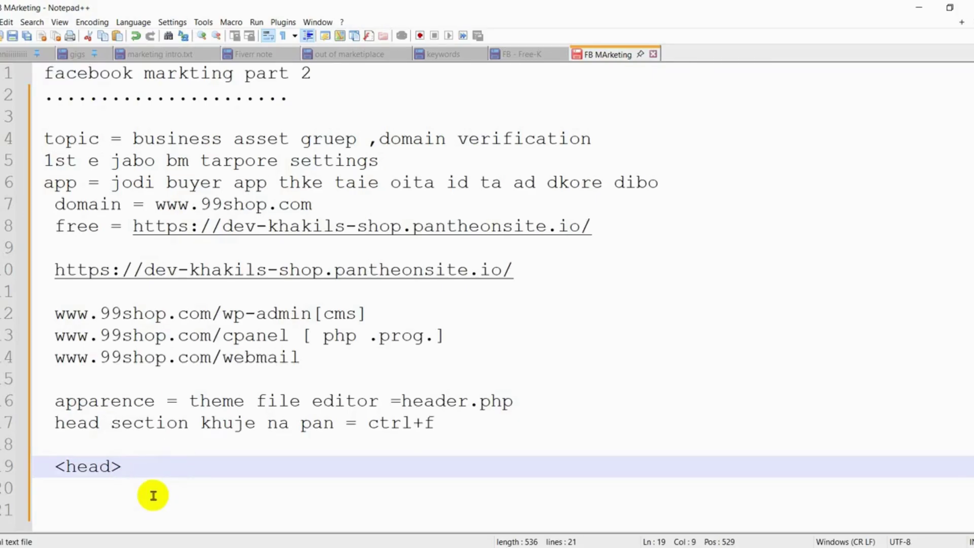
# Type </head> below <head> with a blank line between, then start a new line after it
pyautogui.press('Return')
pyautogui.press('Return')
pyautogui.write('</')
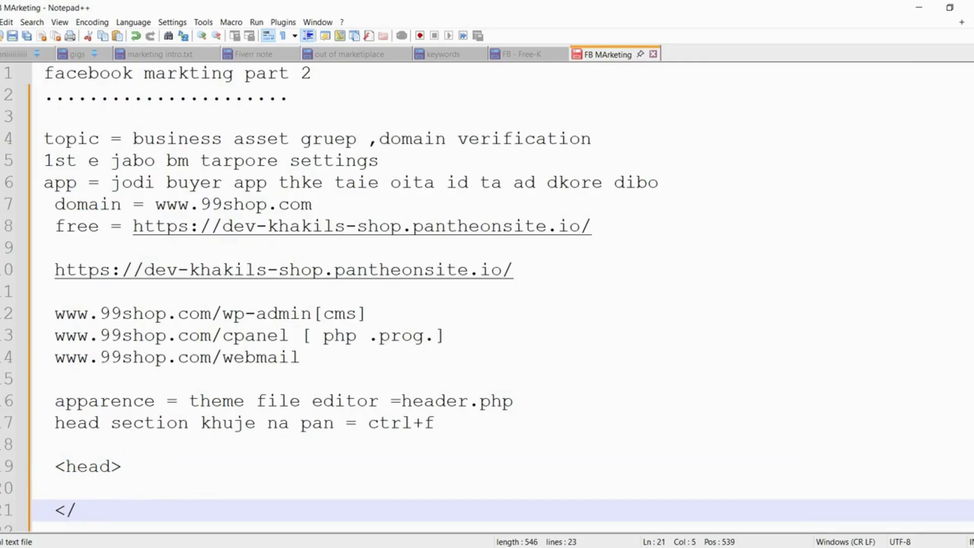
pyautogui.write('head')
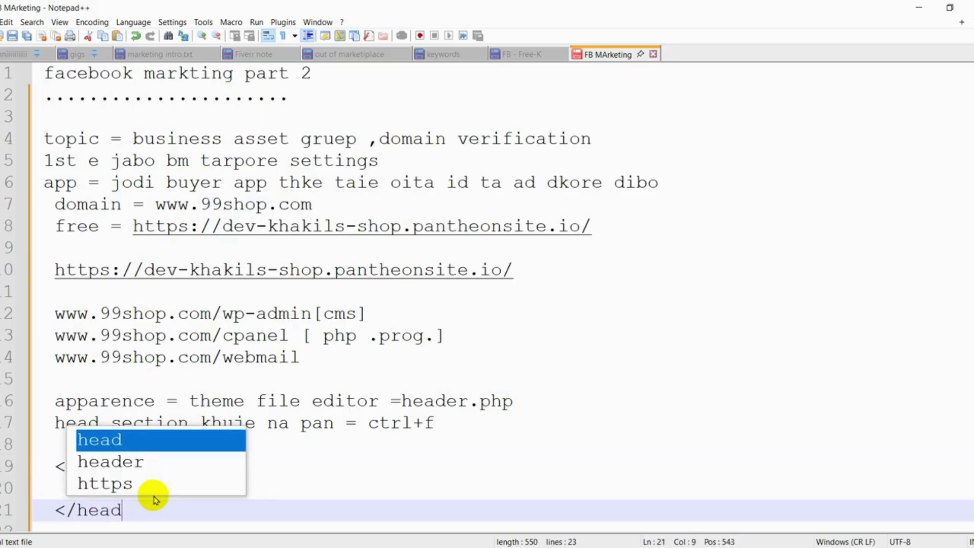
pyautogui.write('>')
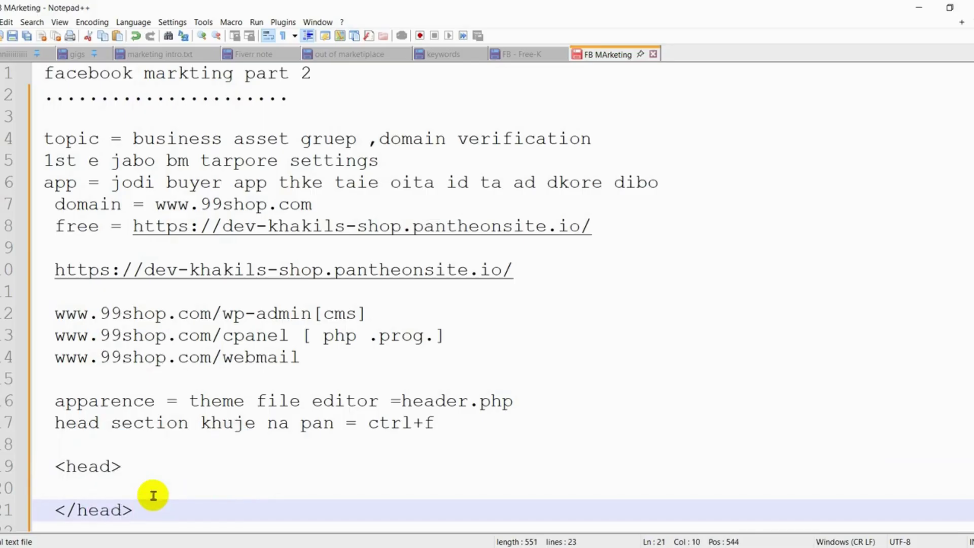
pyautogui.moveTo(153, 511); pyautogui.dragTo(26, 448)
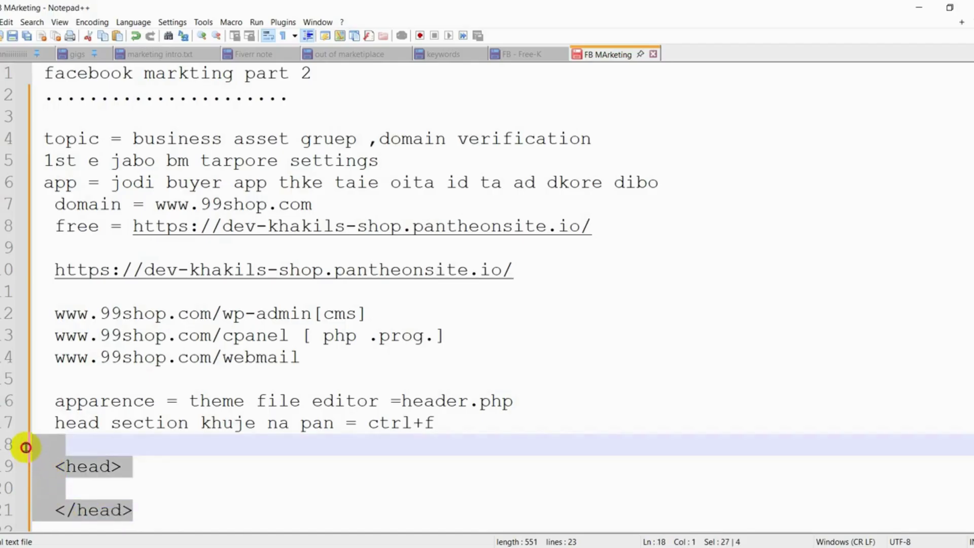
pyautogui.tripleClick(99, 464)
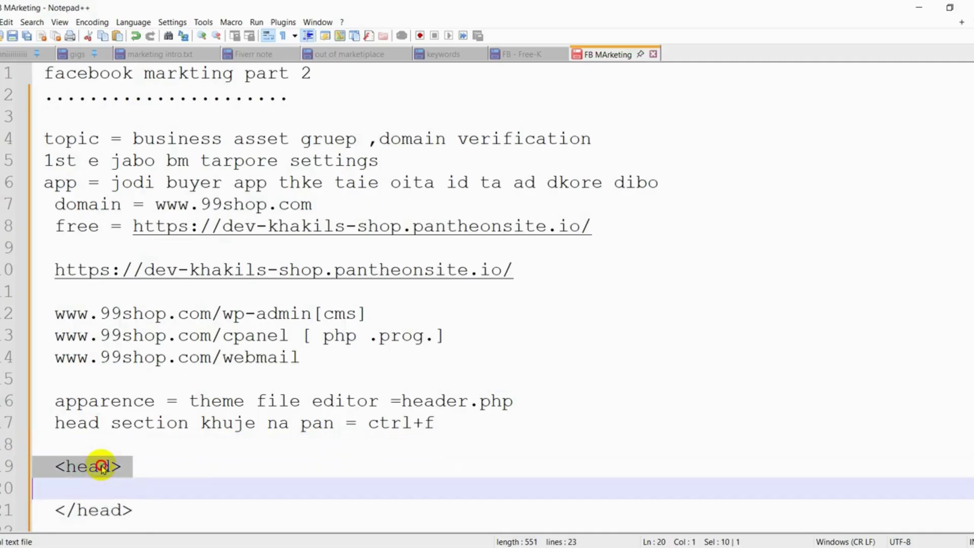
pyautogui.click(191, 467)
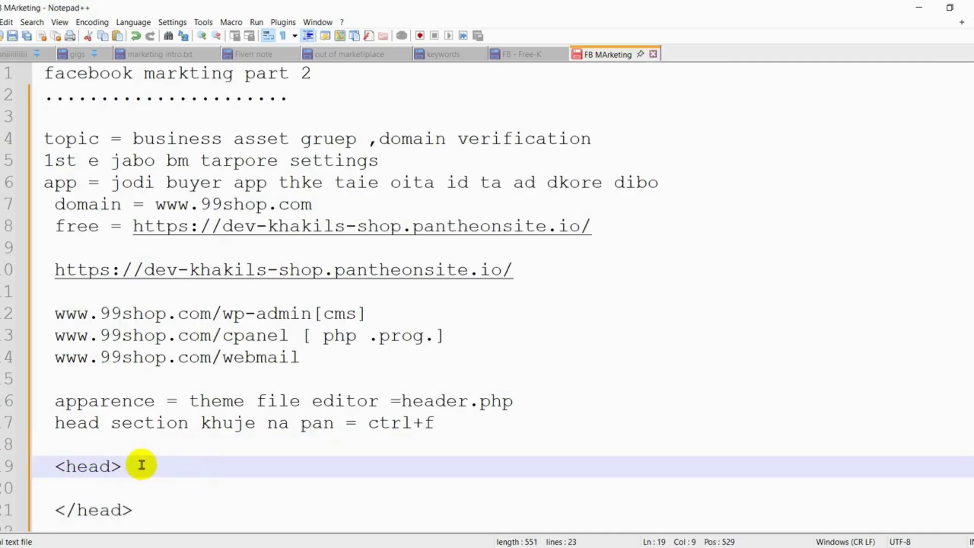
pyautogui.moveTo(137, 464); pyautogui.dragTo(109, 466)
pyautogui.click(131, 465)
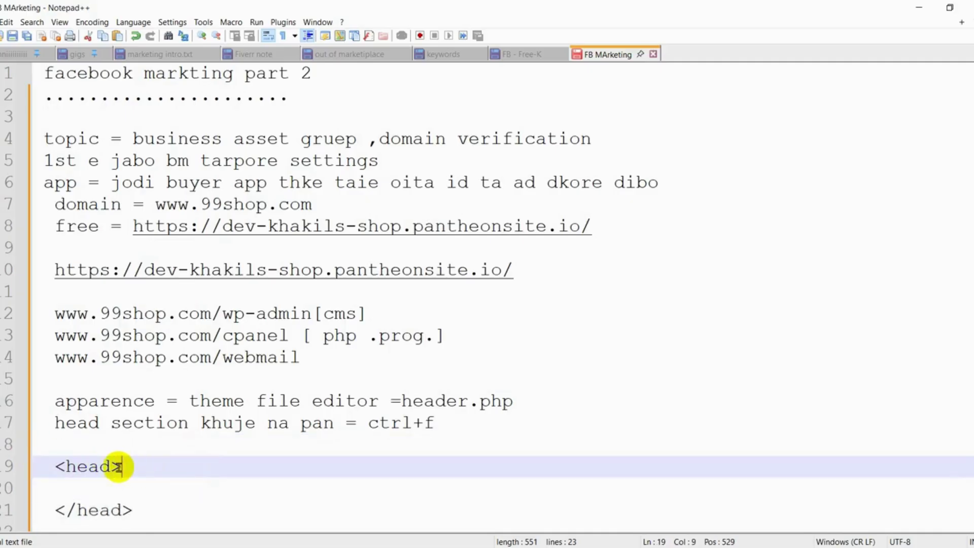
pyautogui.moveTo(150, 513); pyautogui.dragTo(53, 512)
pyautogui.click(66, 510)
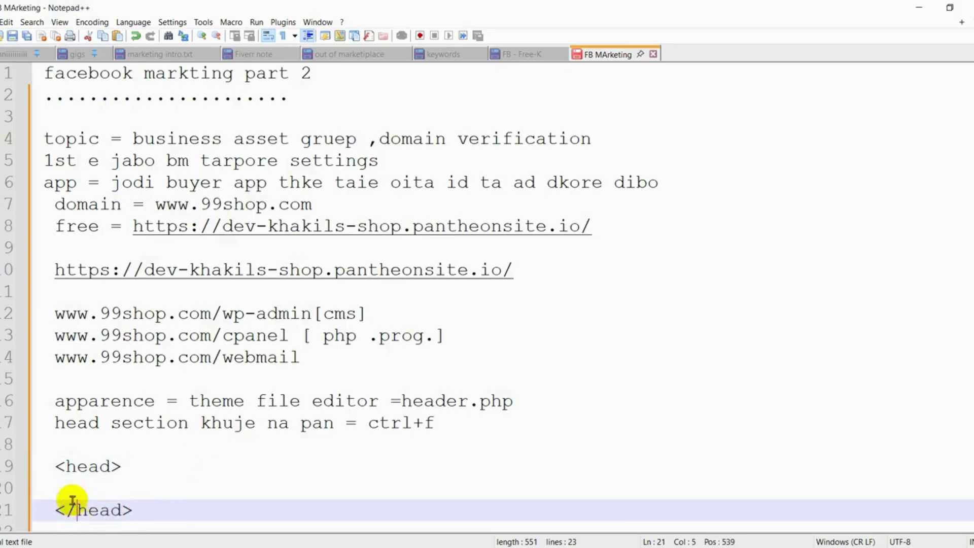
pyautogui.click(163, 511)
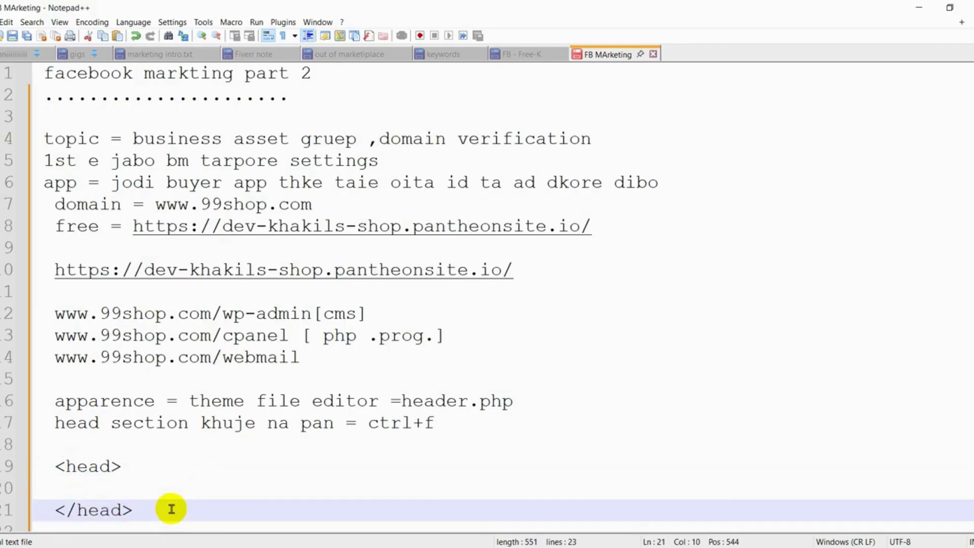
pyautogui.press('Return')
pyautogui.press('Return')
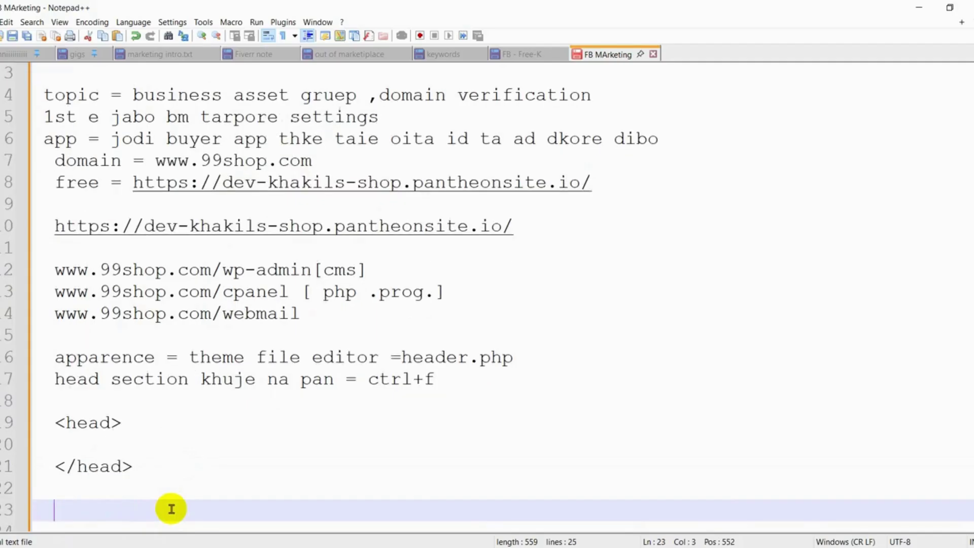
# Open a custom tag with 'age' and 'name' lines beneath it, starting the closing '</'
pyautogui.write('<')
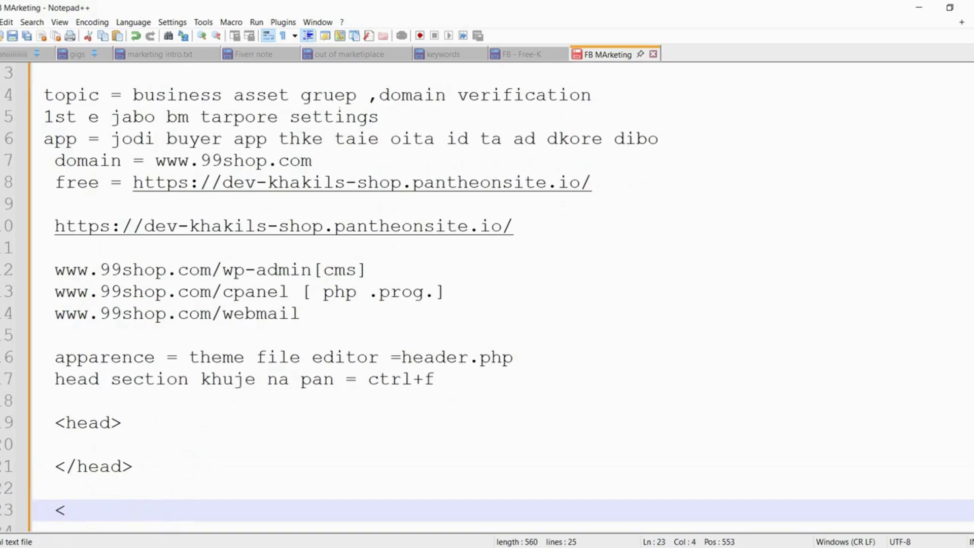
pyautogui.write('abdulk')
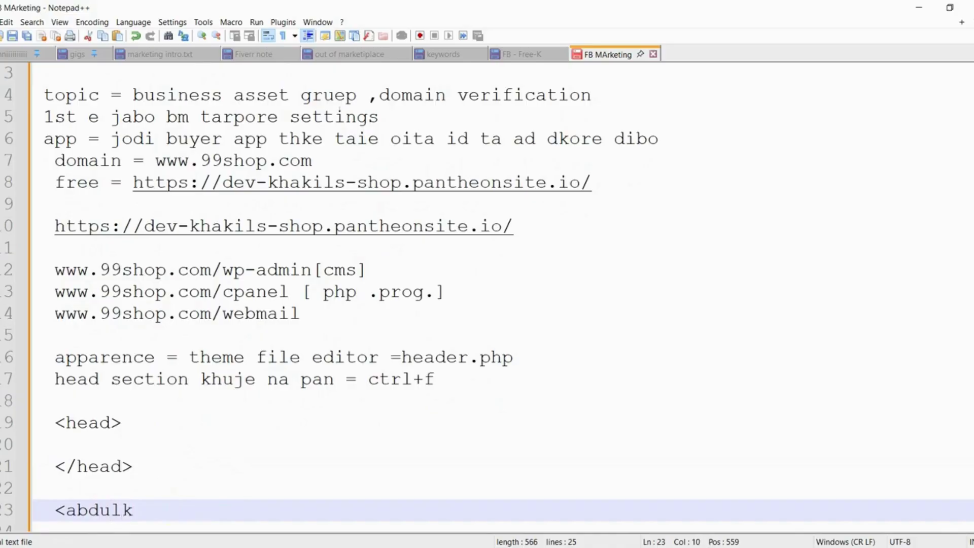
pyautogui.write('arim>')
pyautogui.press('Return')
pyautogui.press('Return')
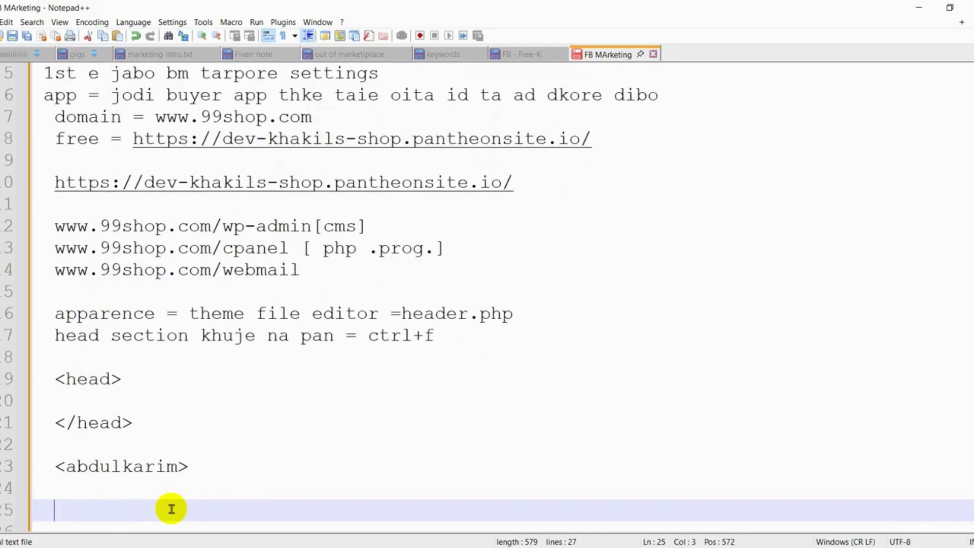
pyautogui.write('age')
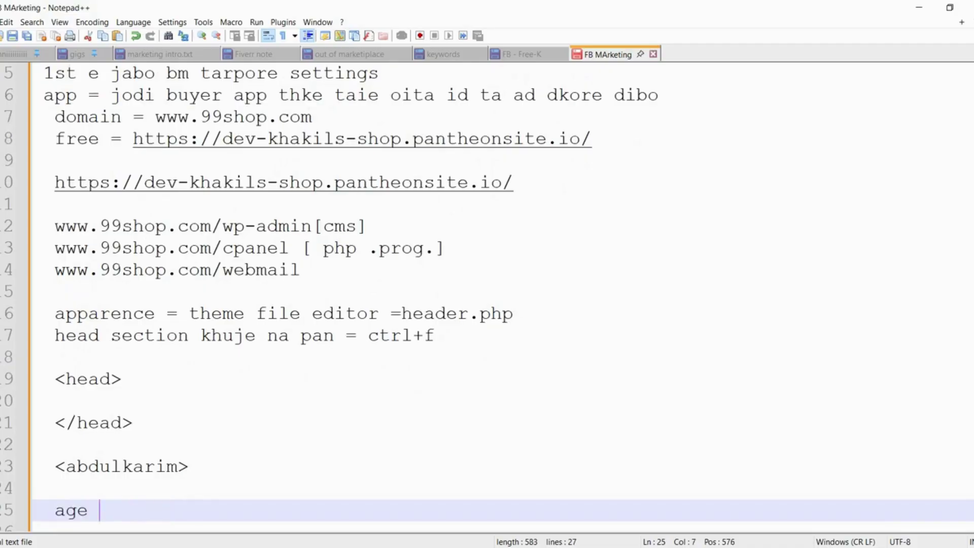
pyautogui.press('Return')
pyautogui.write('name')
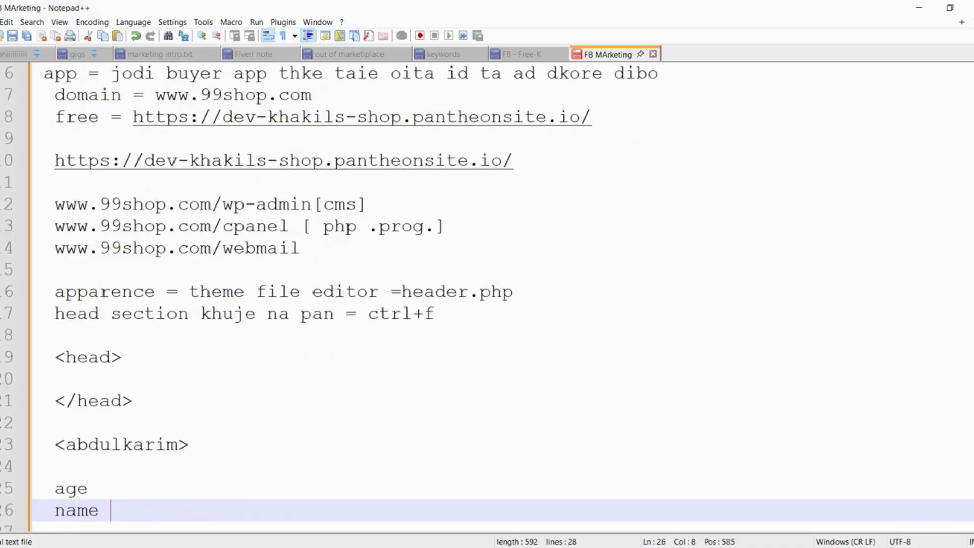
pyautogui.press('Return')
pyautogui.press('Return')
pyautogui.press('Return')
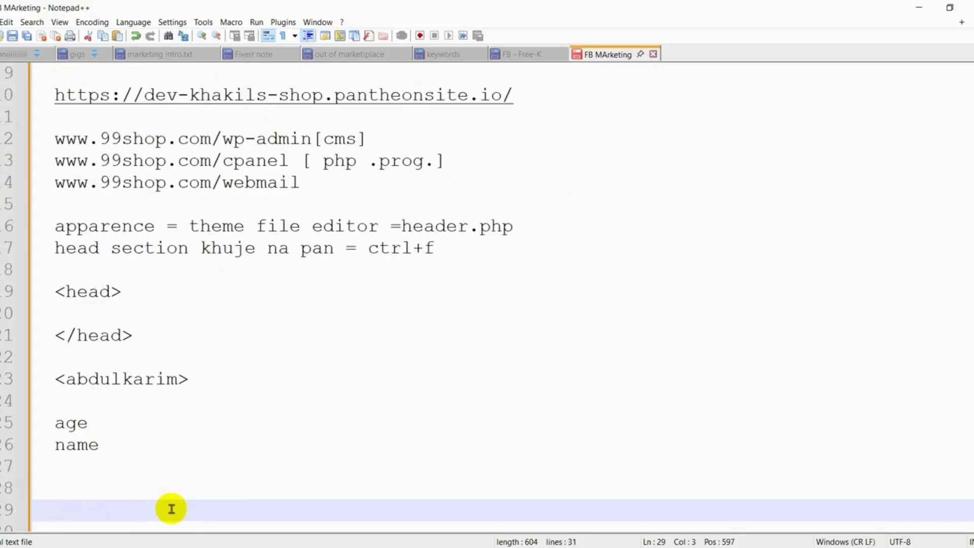
pyautogui.write('</')
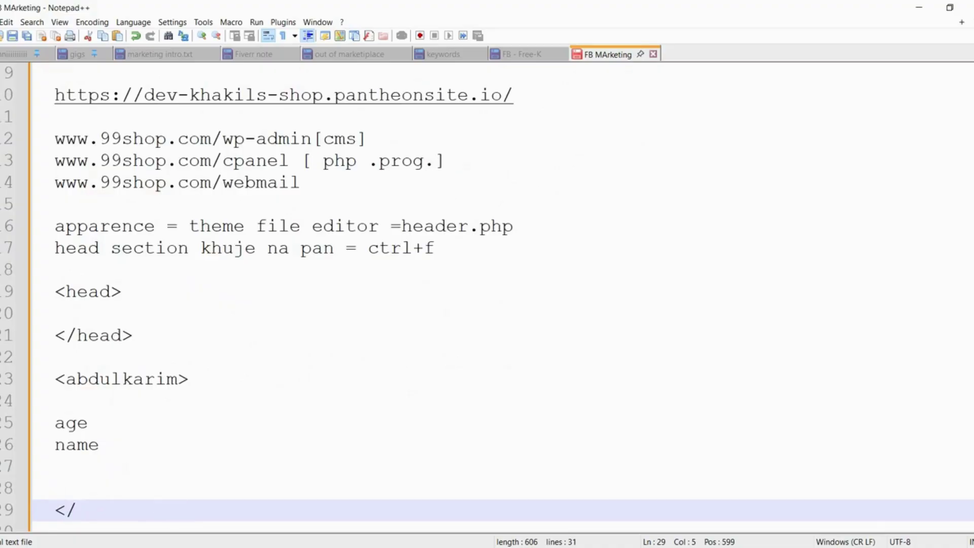
# Copy the tag name from line 23 and paste it to complete the closing tag on line 29
pyautogui.rightClick(172, 509)
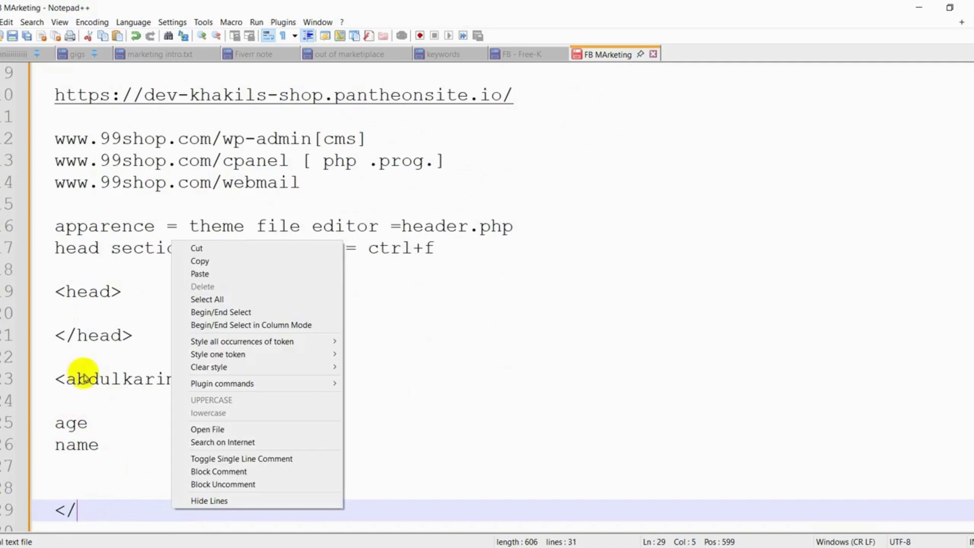
pyautogui.click(65, 378)
pyautogui.moveTo(65, 378); pyautogui.dragTo(170, 380)
pyautogui.rightClick(167, 384)
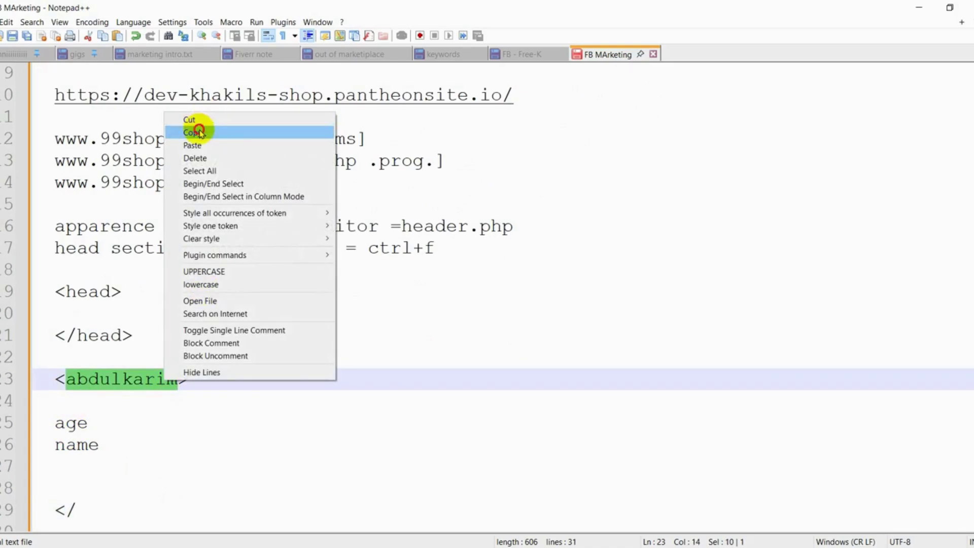
pyautogui.click(198, 133)
pyautogui.click(79, 510)
pyautogui.hotkey('ctrl', 'v')
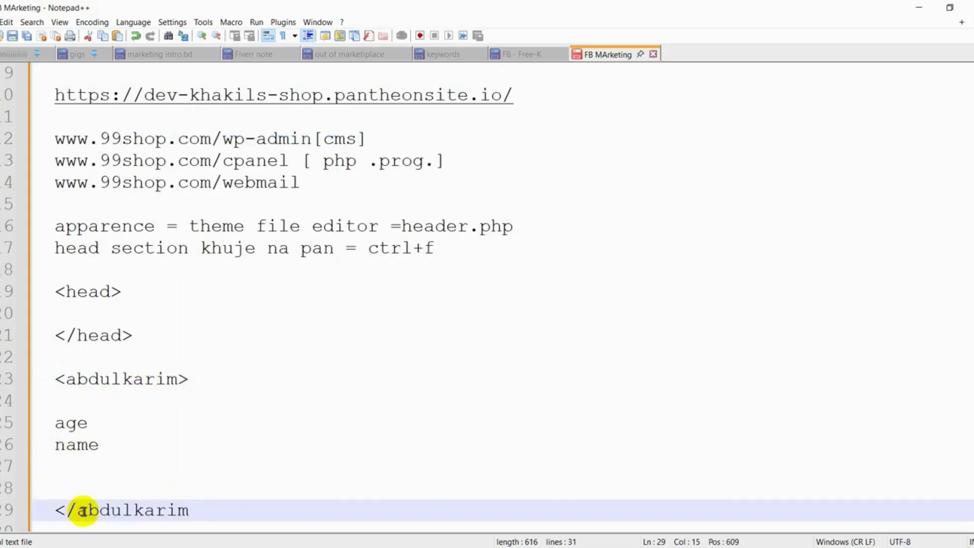
pyautogui.write('>')
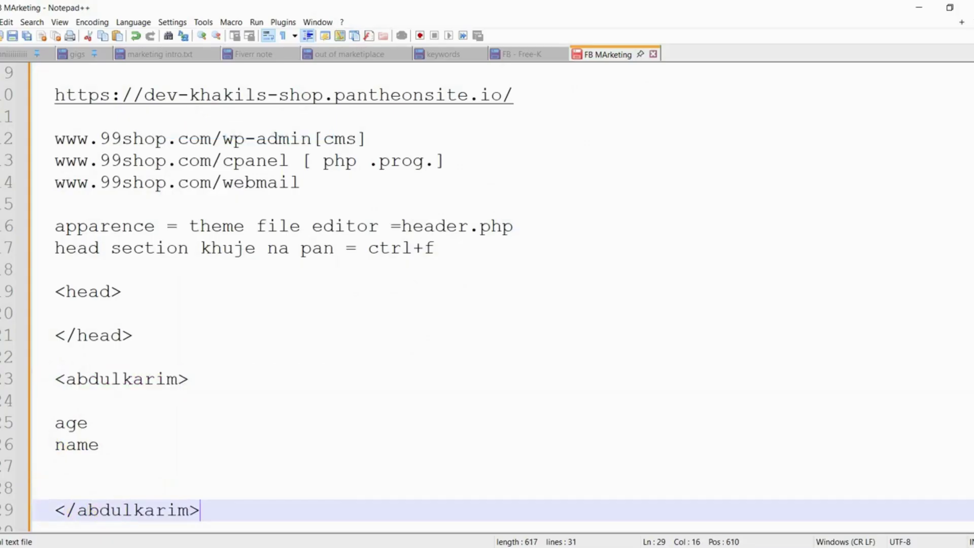
pyautogui.press('Return')
pyautogui.press('Return')
pyautogui.press('Return')
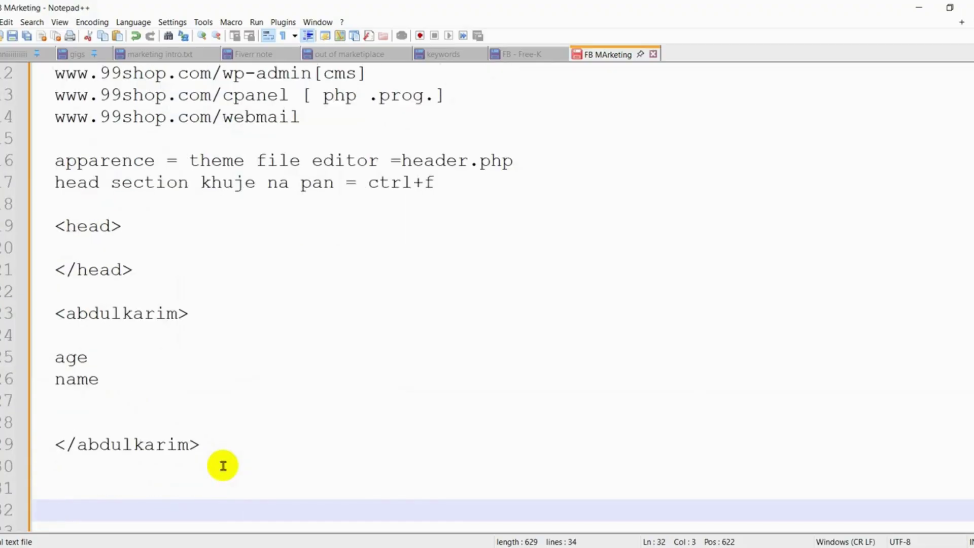
# Add a second custom tag block enclosing 'age name' with its matching closing tag
pyautogui.write('<abu>')
pyautogui.press('Return')
pyautogui.write('age name')
pyautogui.press('Return')
pyautogui.press('Return')
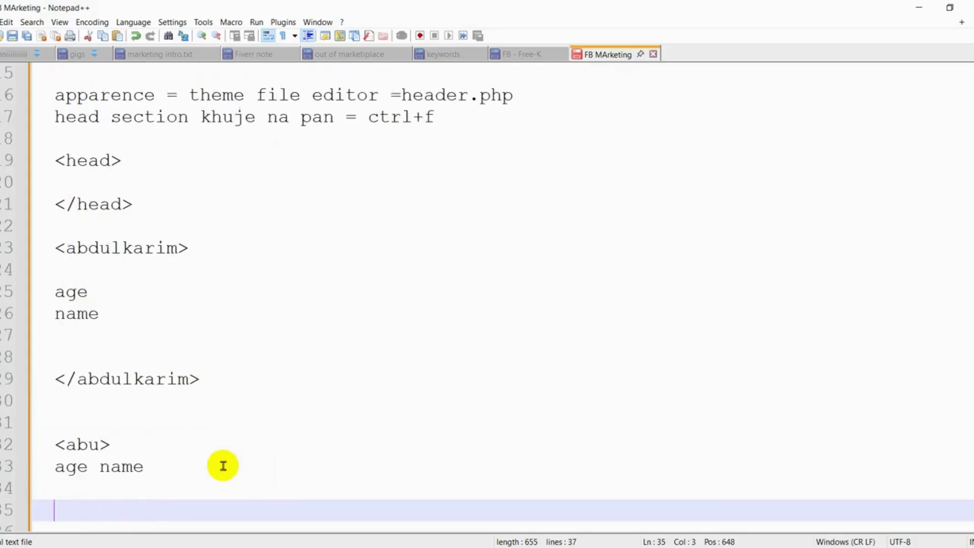
pyautogui.write('<')
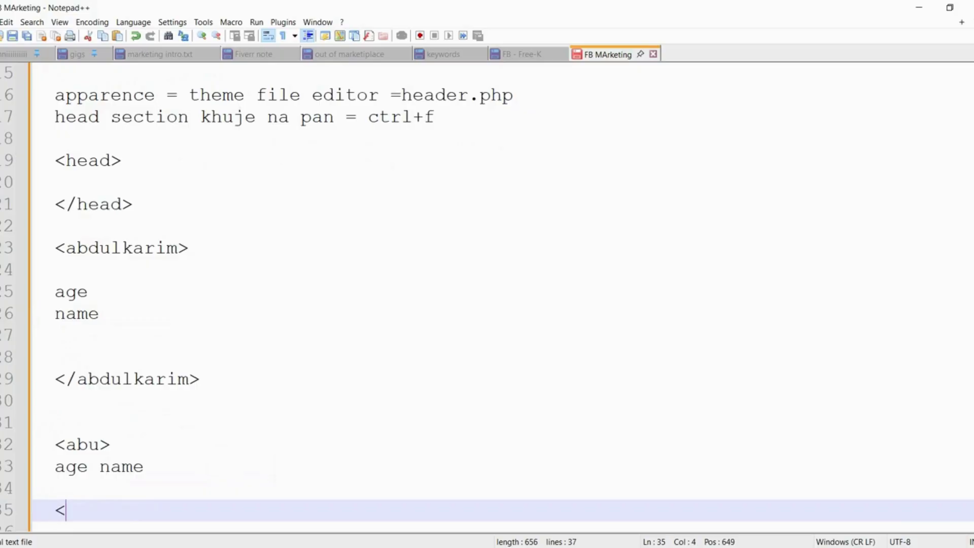
pyautogui.write('/abu')
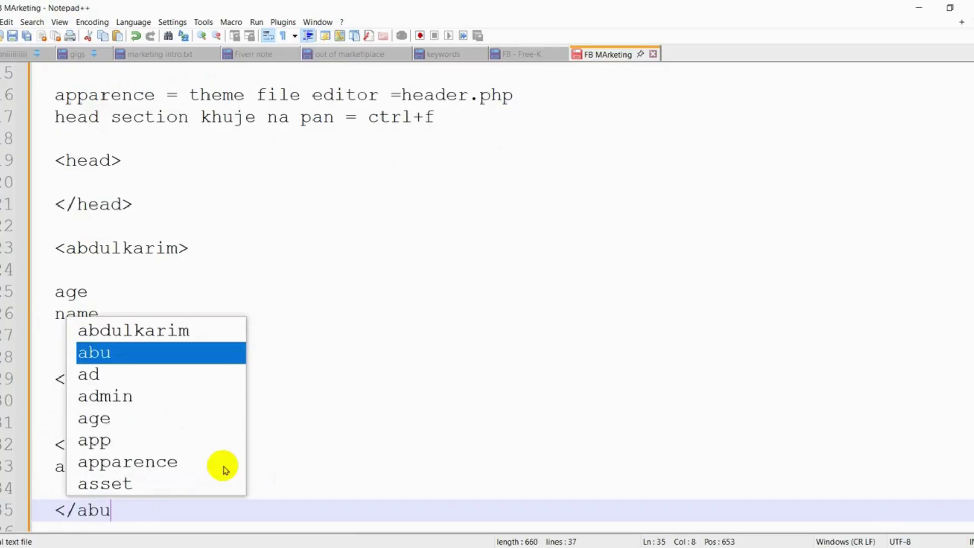
pyautogui.write('>')
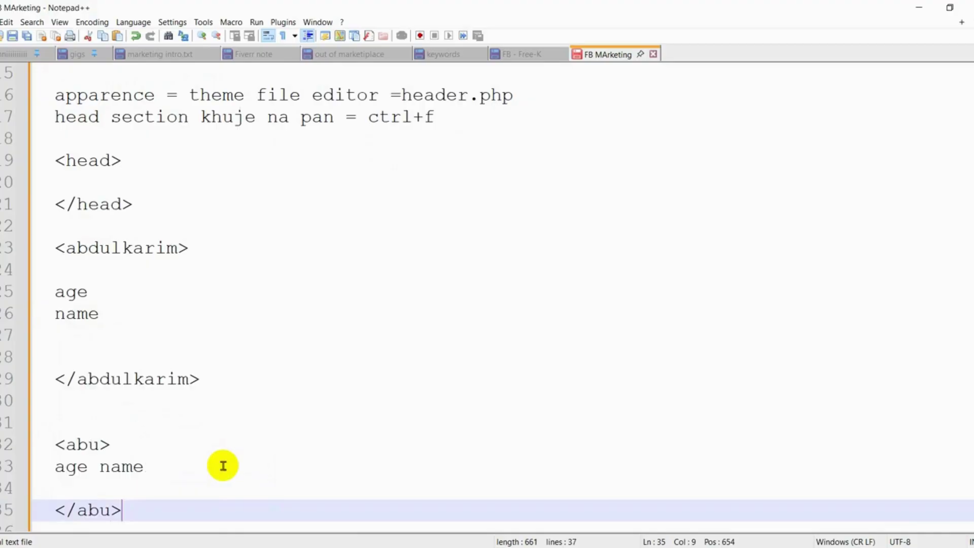
pyautogui.doubleClick(77, 444)
pyautogui.moveTo(77, 444); pyautogui.dragTo(65, 441)
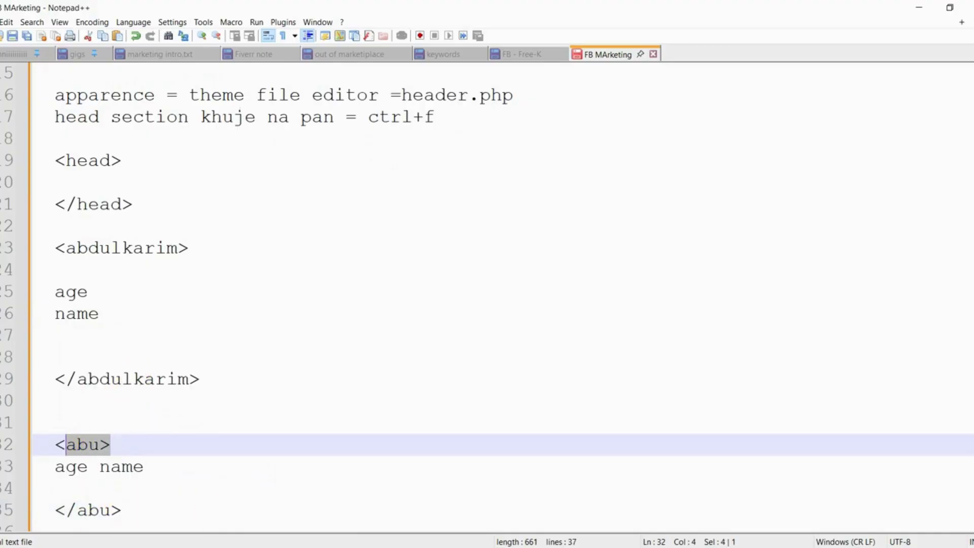
pyautogui.hotkey('alt', 'Tab')
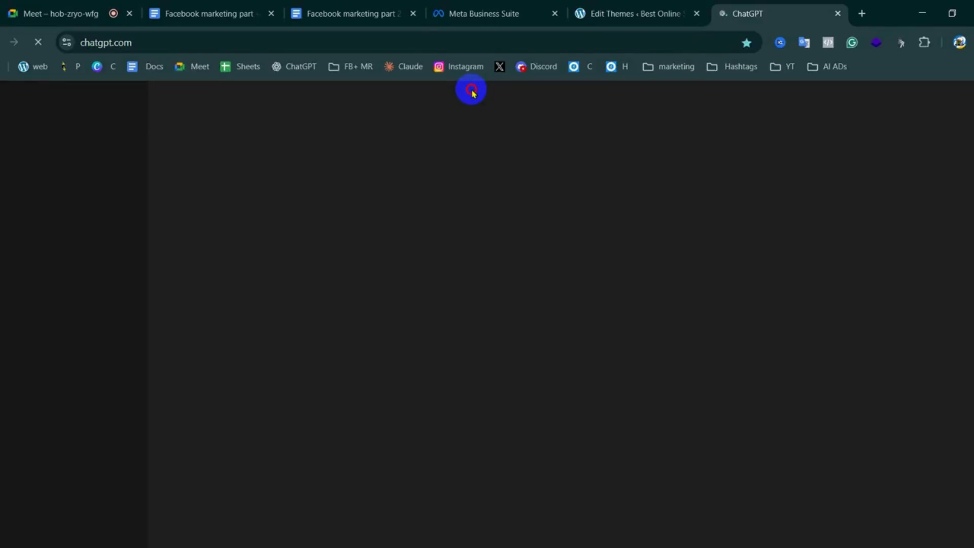
# Ask ChatGPT what the <, > and </> symbols are called in HTML
pyautogui.click(372, 300)
pyautogui.write('abdulkarim')
pyautogui.moveTo(436, 300); pyautogui.dragTo(306, 300)
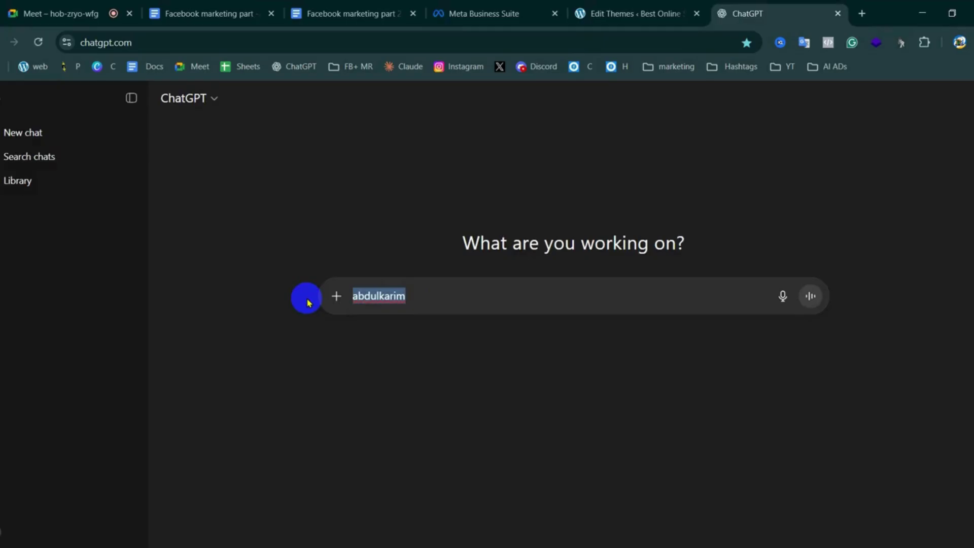
pyautogui.write('<')
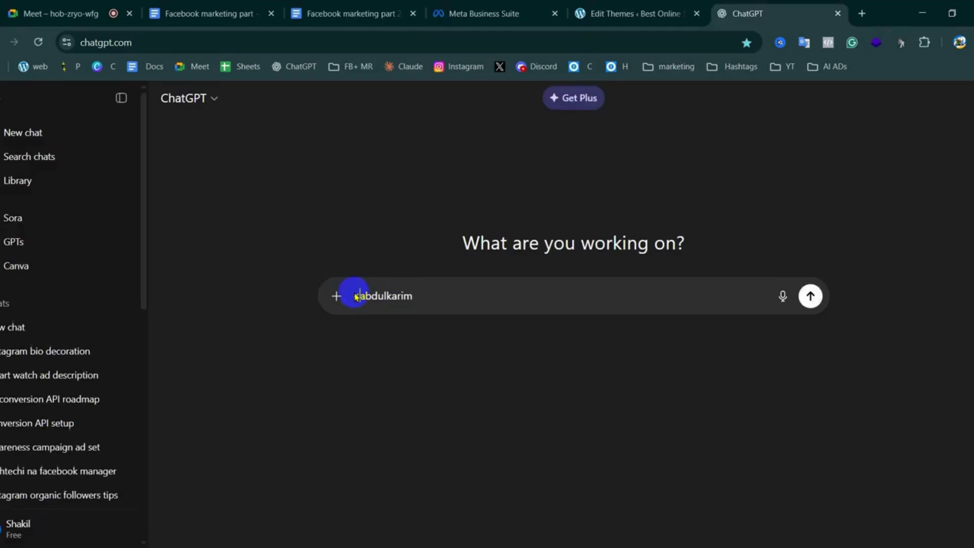
pyautogui.moveTo(463, 290); pyautogui.dragTo(353, 294)
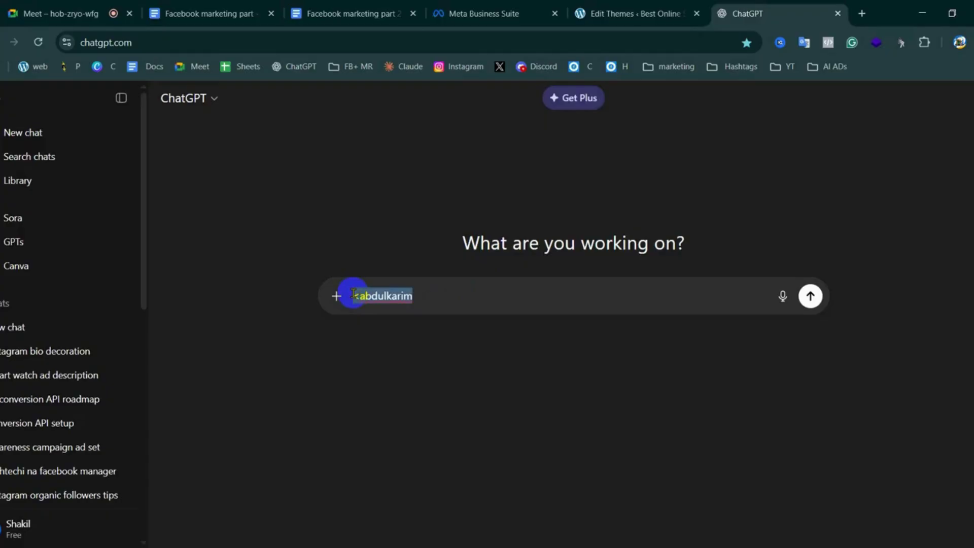
pyautogui.press('BackSpace')
pyautogui.write('<')
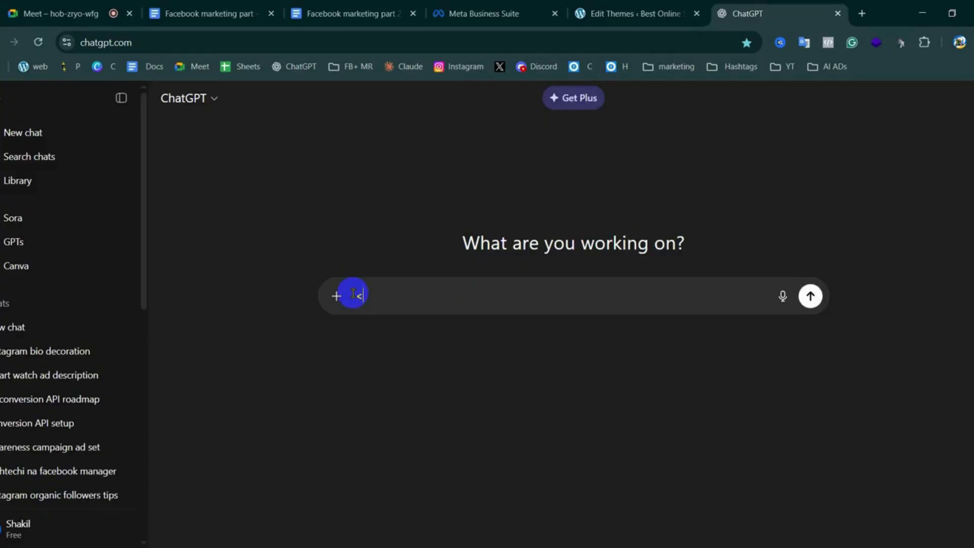
pyautogui.write(',> </> ,,,,,html er vashay et')
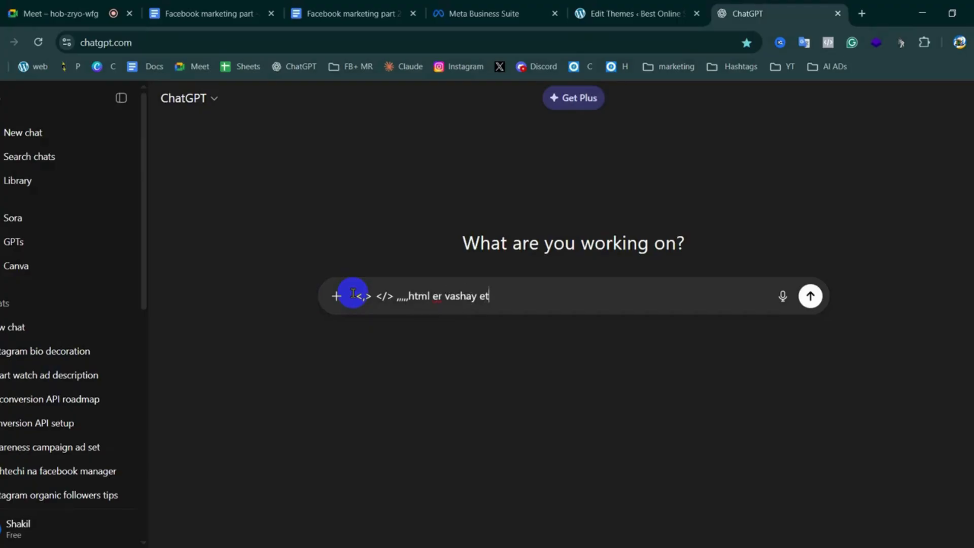
pyautogui.write('a k ki bole')
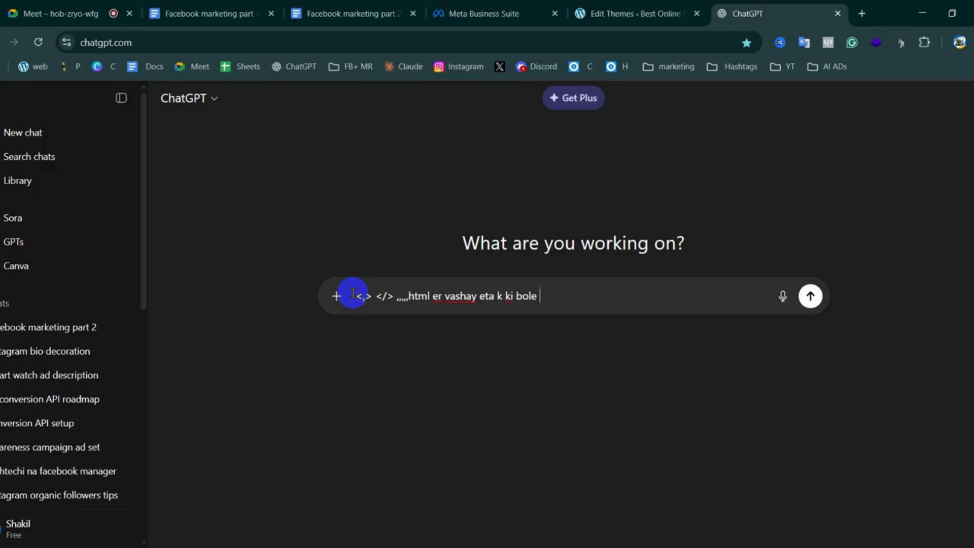
pyautogui.hotkey('ctrl', 'a')
pyautogui.press('BackSpace')
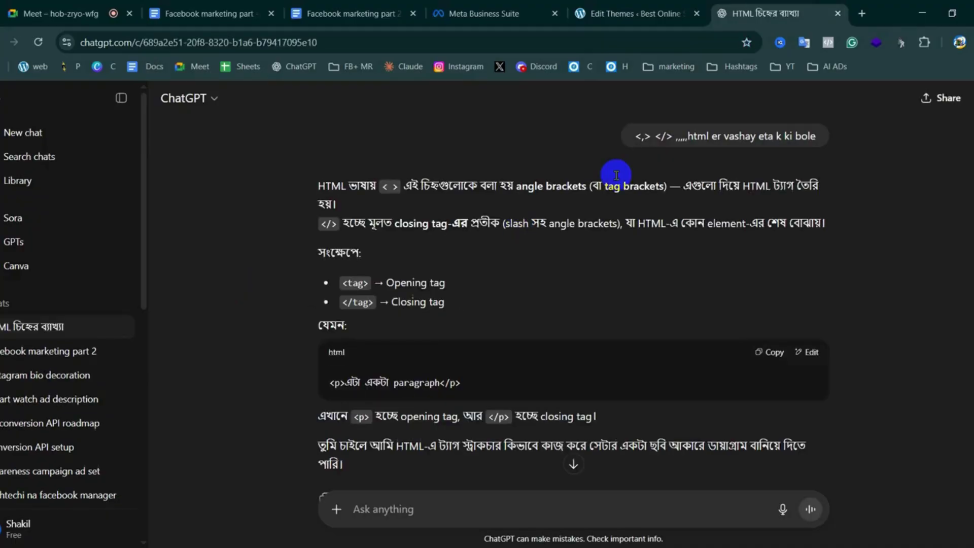
pyautogui.moveTo(608, 186); pyautogui.dragTo(675, 186)
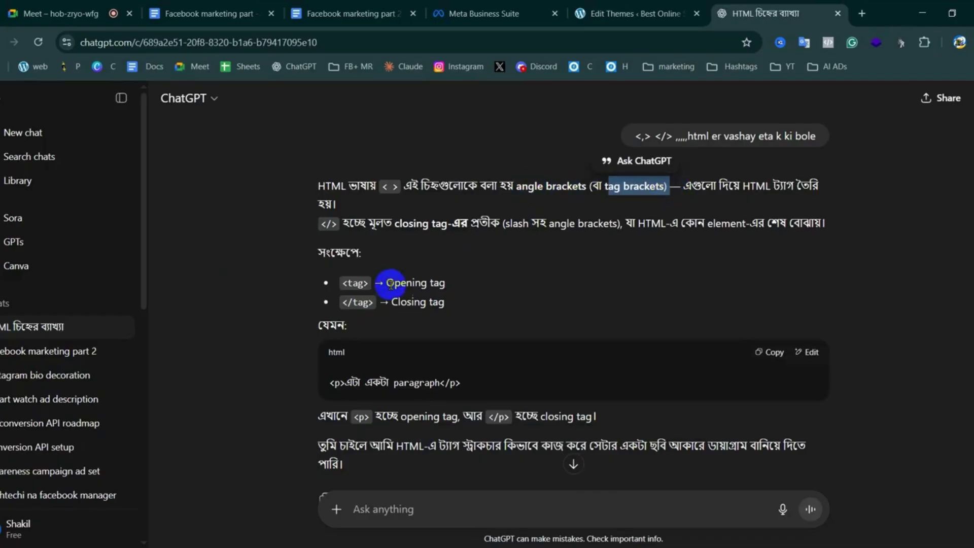
pyautogui.moveTo(472, 284); pyautogui.dragTo(391, 282)
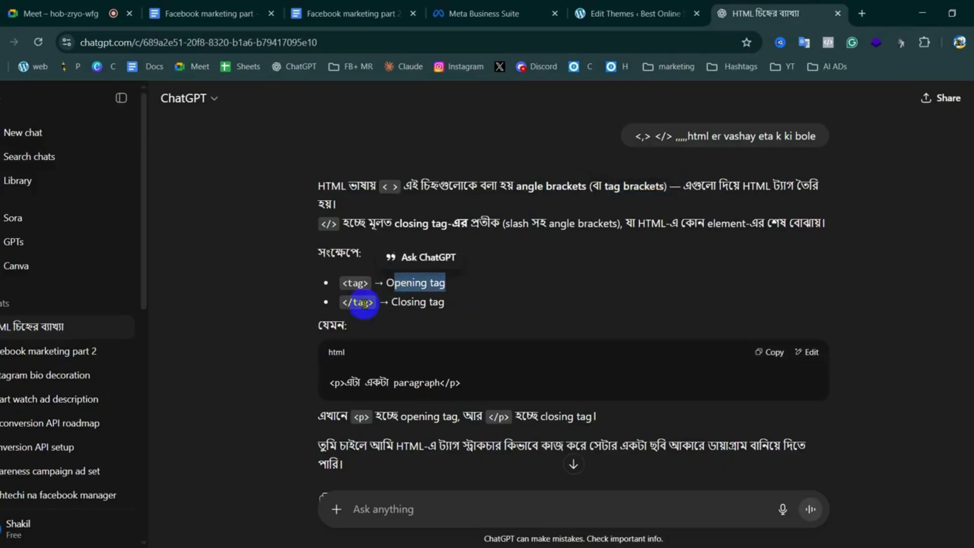
pyautogui.click(425, 303)
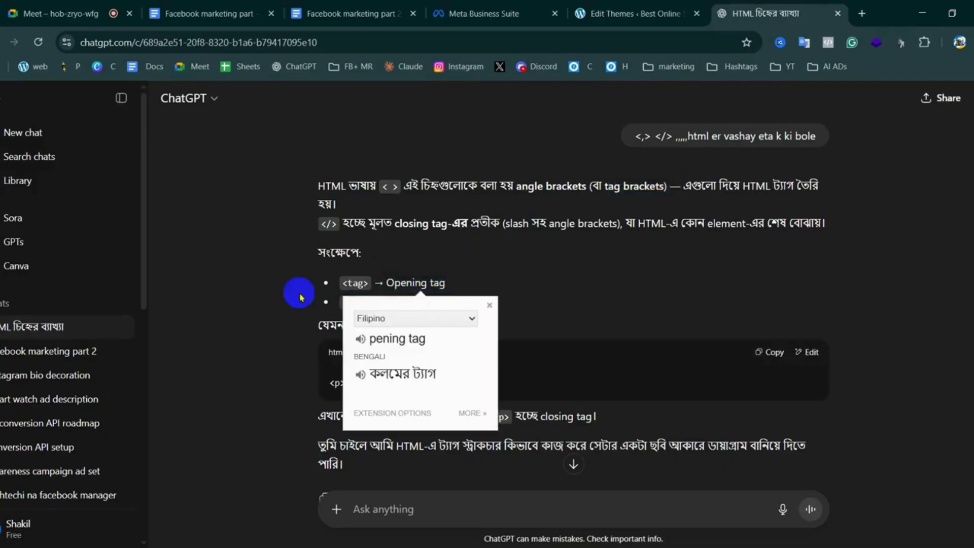
pyautogui.click(278, 257)
pyautogui.moveTo(459, 282); pyautogui.dragTo(386, 284)
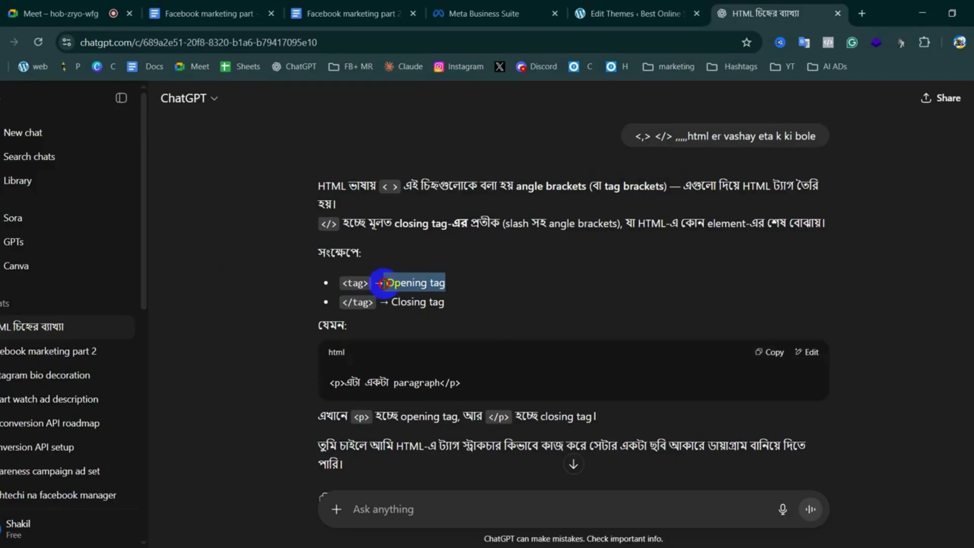
pyautogui.click(452, 304)
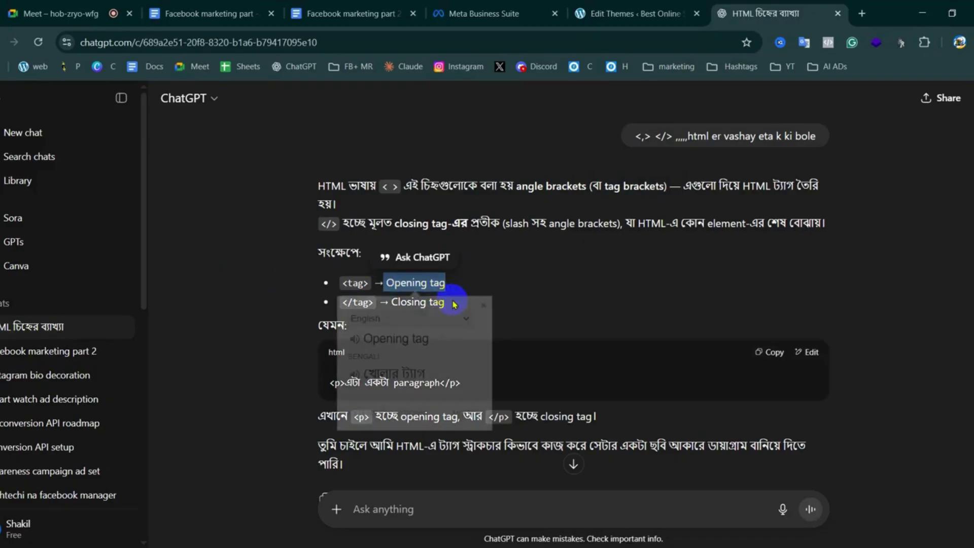
pyautogui.click(484, 305)
pyautogui.moveTo(455, 305); pyautogui.dragTo(388, 303)
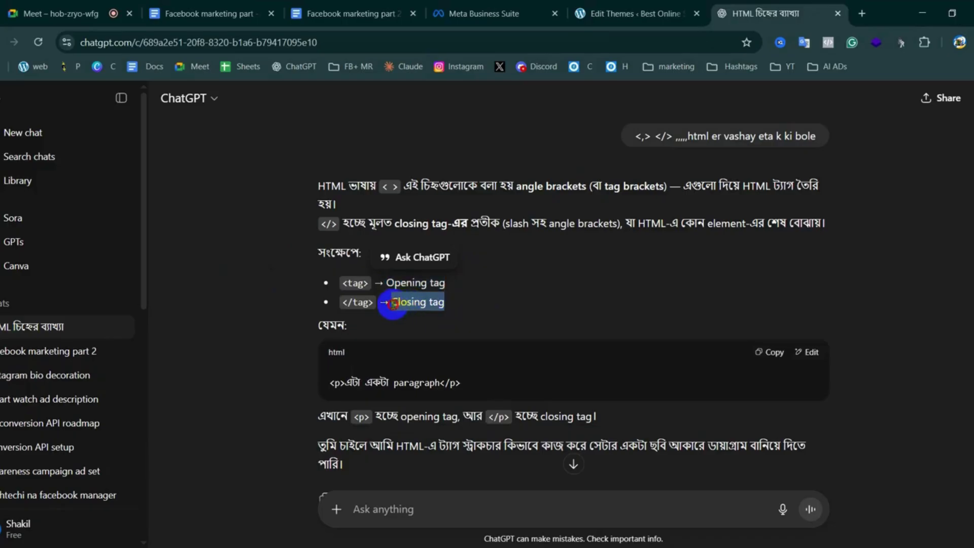
pyautogui.click(464, 318)
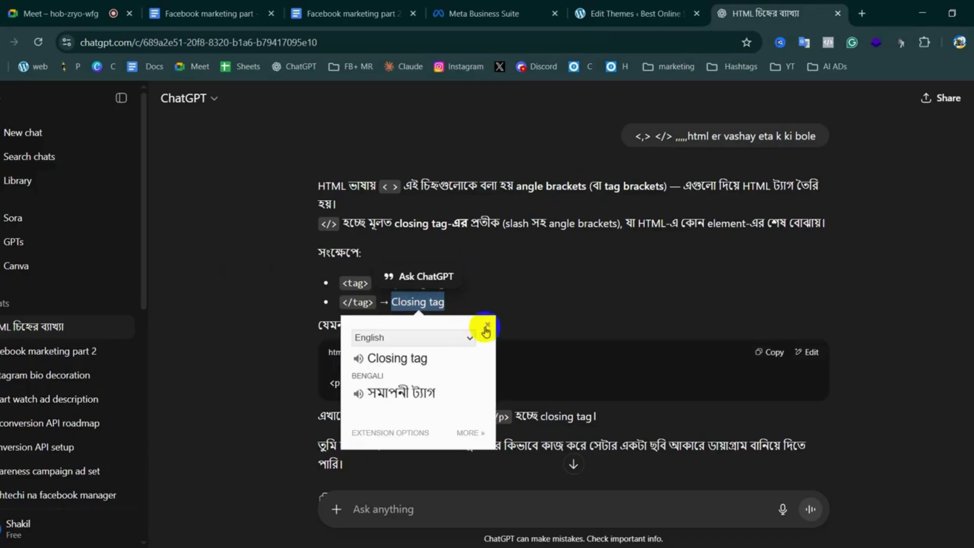
pyautogui.click(488, 325)
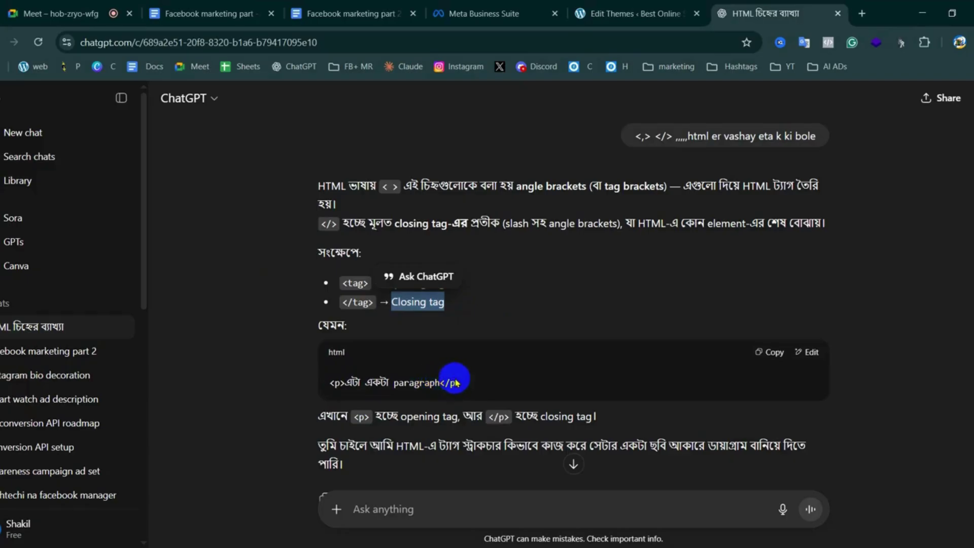
pyautogui.scroll(-2, 384, 405)
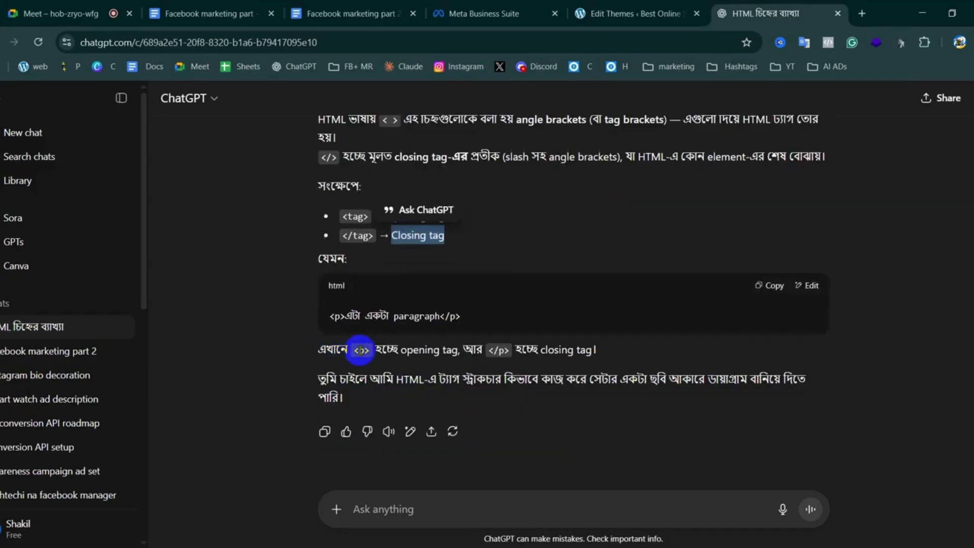
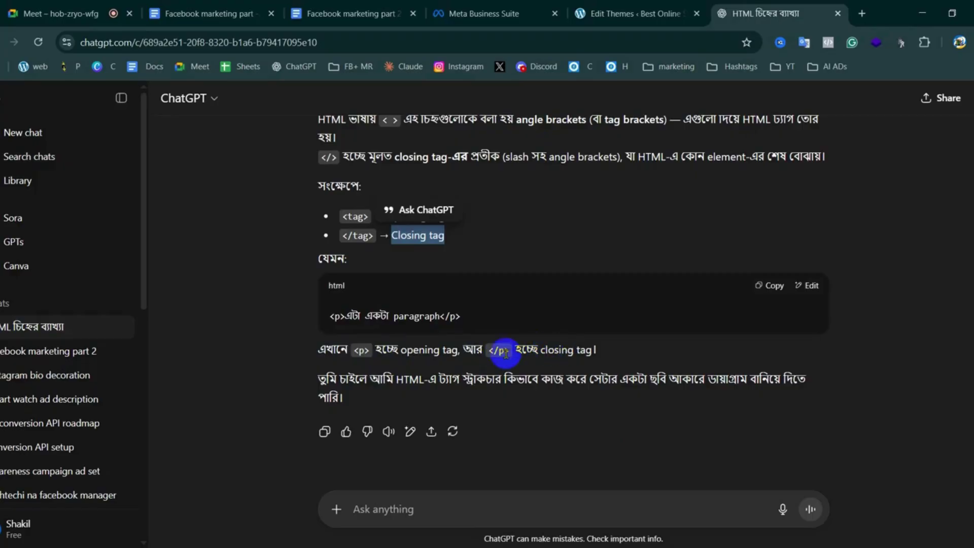
# Ask ChatGPT '{[]} eta k ki bole' to learn the names of these brackets
pyautogui.scroll(1, 487, 366)
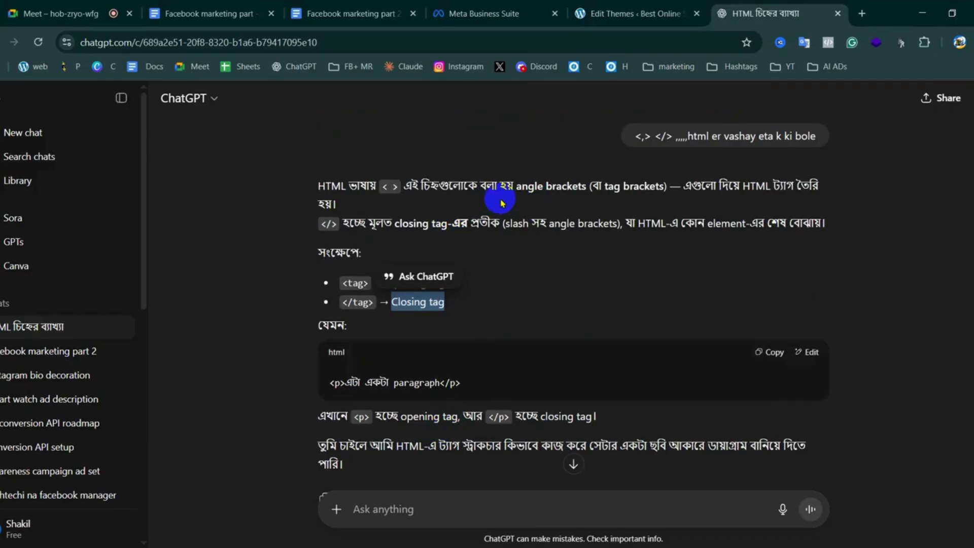
pyautogui.click(402, 506)
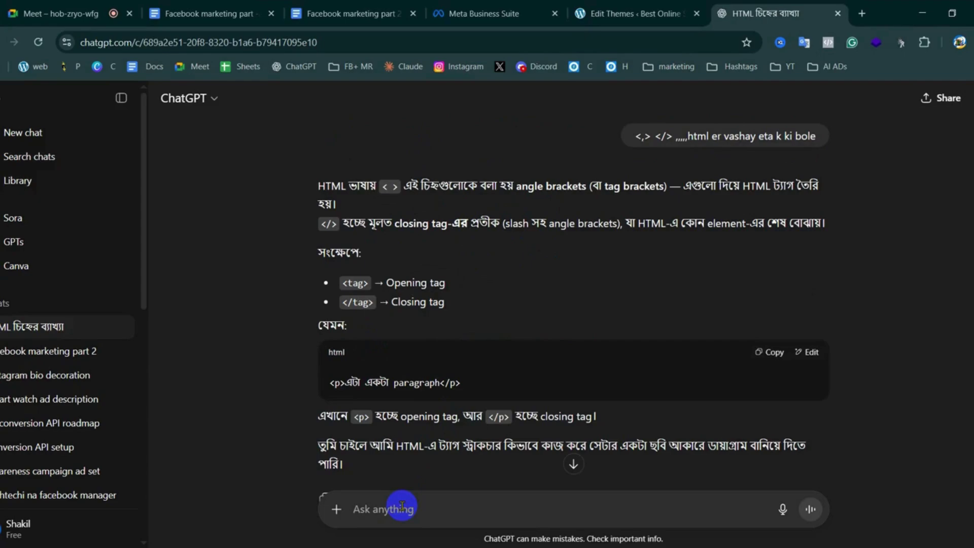
pyautogui.write('(')
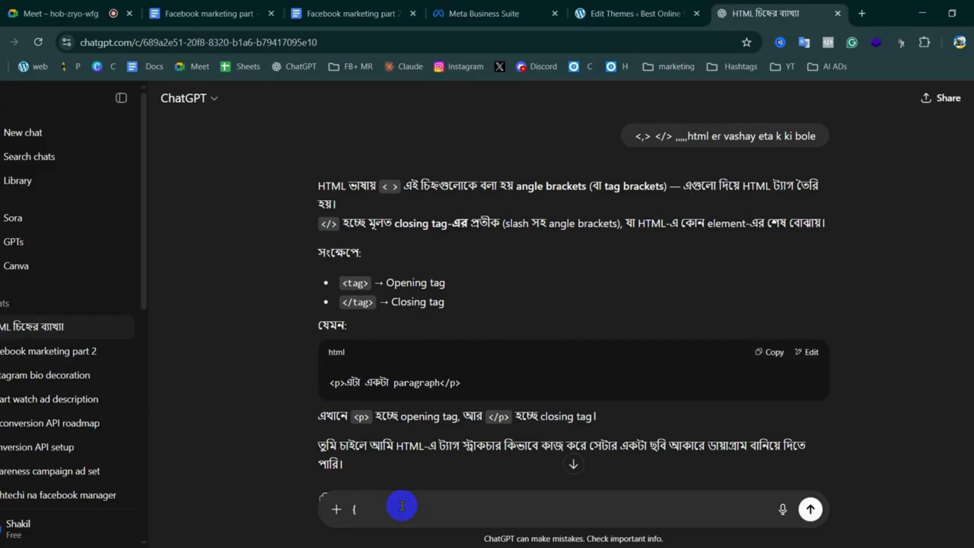
pyautogui.write('{[]} eta k ki bole')
pyautogui.press('Return')
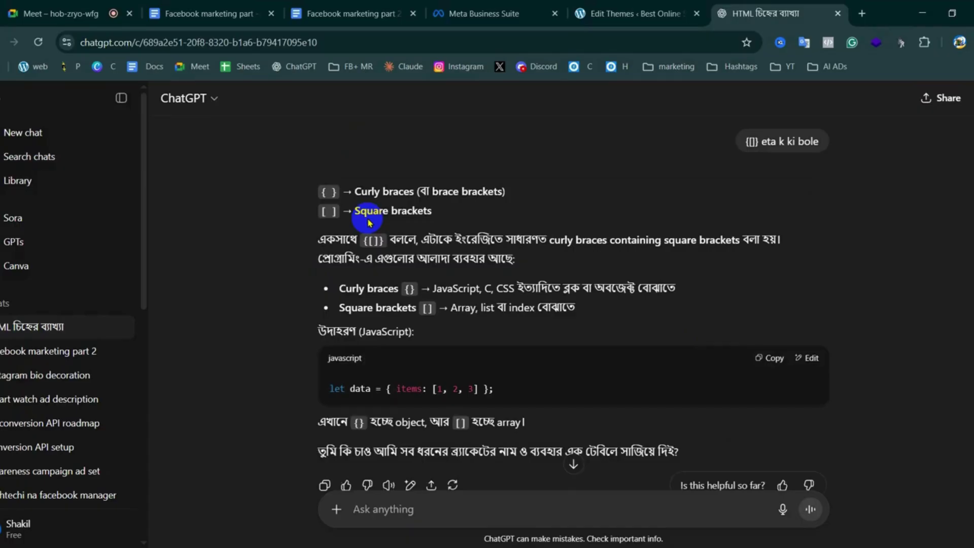
# Look up the translation of 'array' in the reply, then close the ChatGPT tab
pyautogui.scroll(-2, 502, 489)
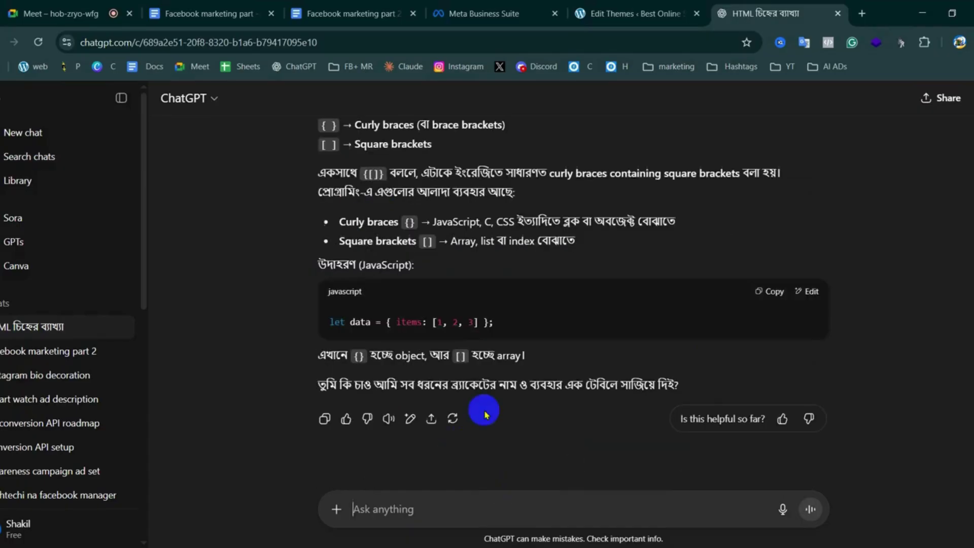
pyautogui.moveTo(525, 355); pyautogui.dragTo(503, 355)
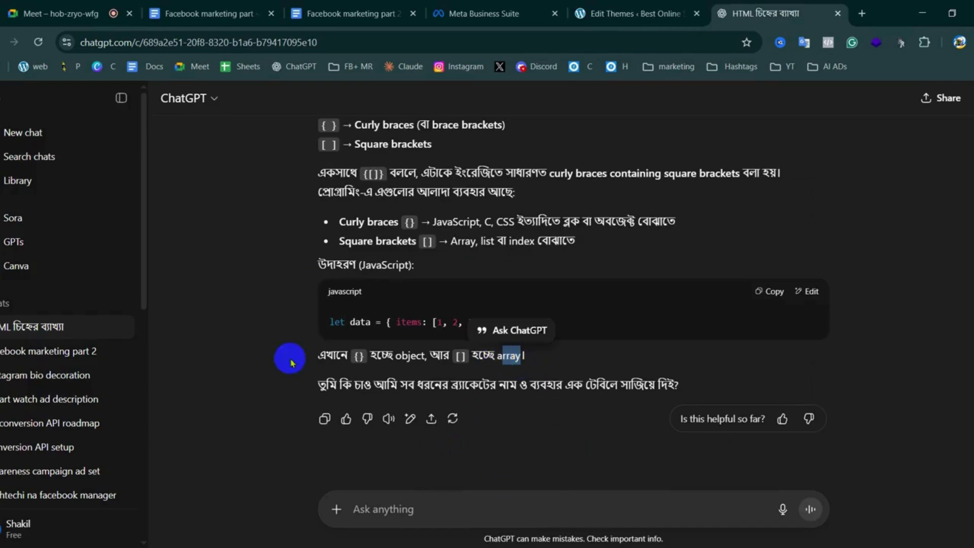
pyautogui.doubleClick(509, 357)
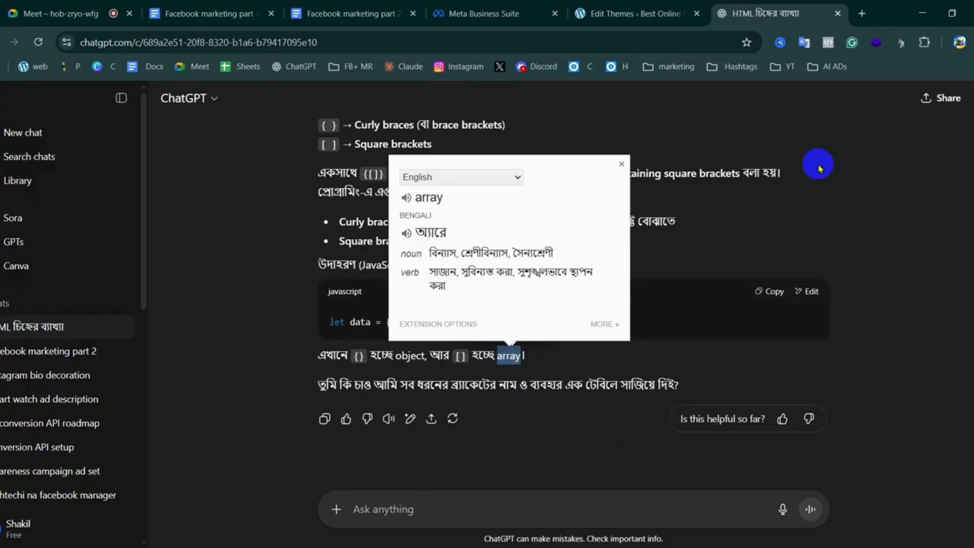
pyautogui.click(619, 164)
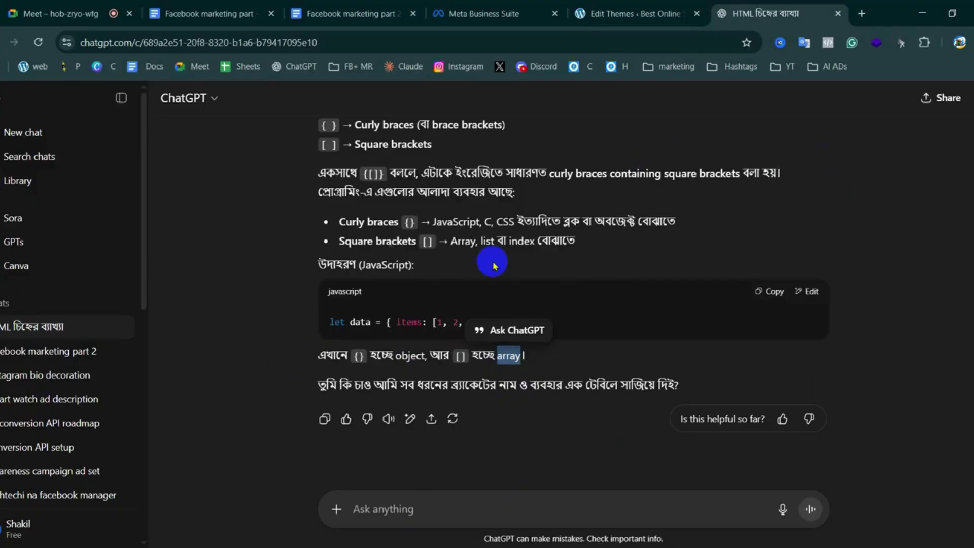
pyautogui.scroll(5, 491, 257)
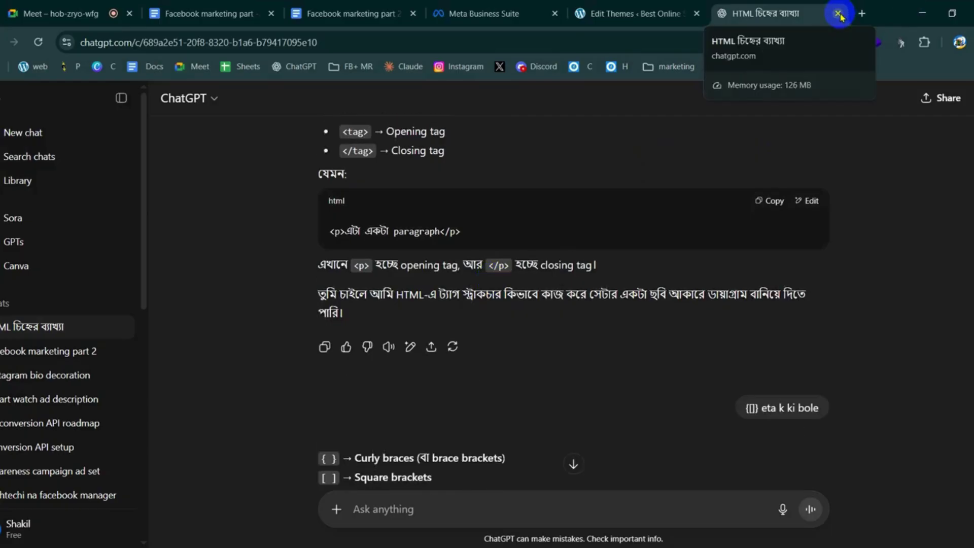
pyautogui.click(838, 14)
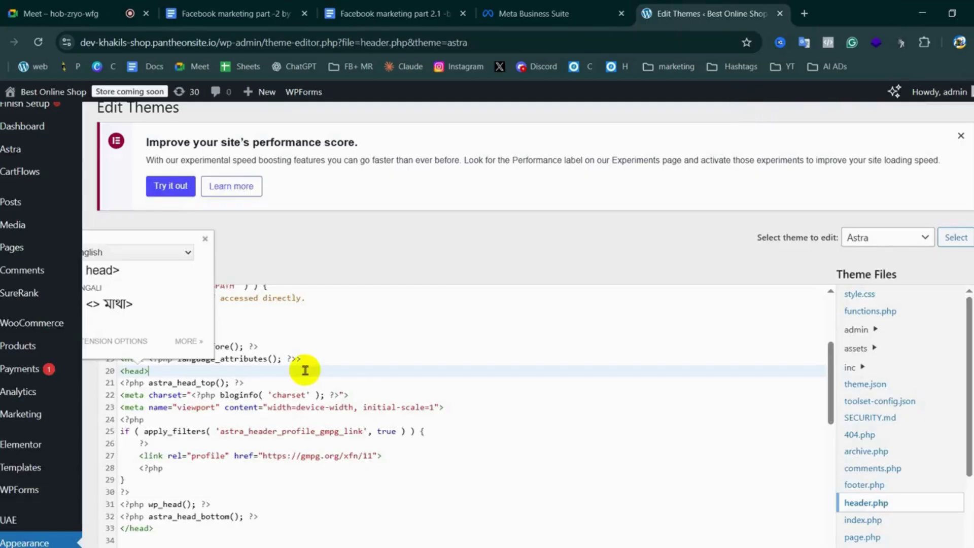
# Highlight the opening <head> tag on line 20 of header.php, then go to Meta Business Suite
pyautogui.click(204, 240)
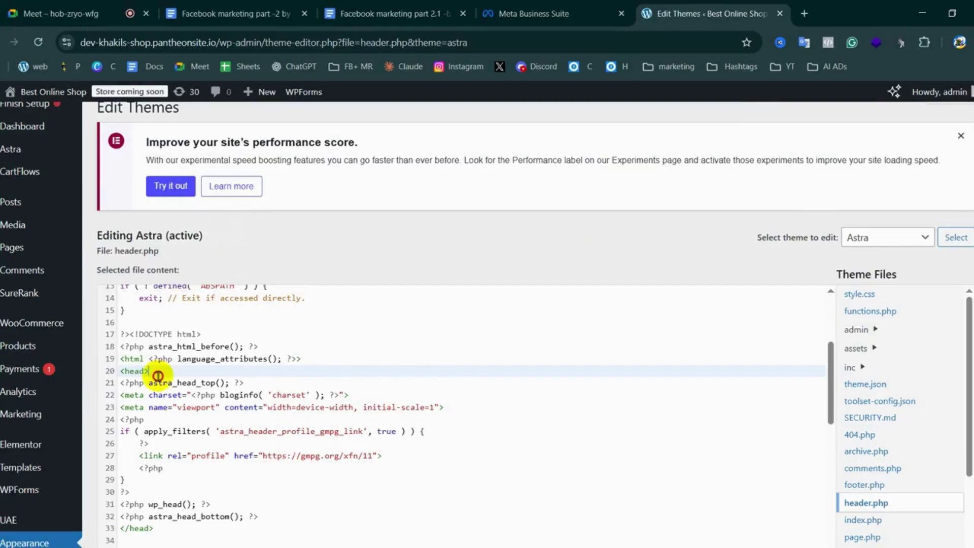
pyautogui.moveTo(152, 372); pyautogui.dragTo(117, 372)
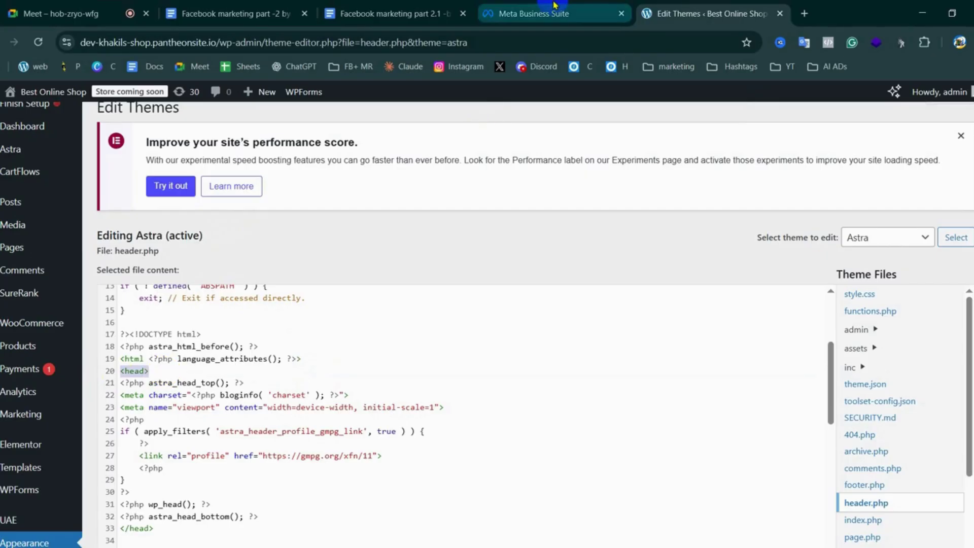
pyautogui.click(533, 13)
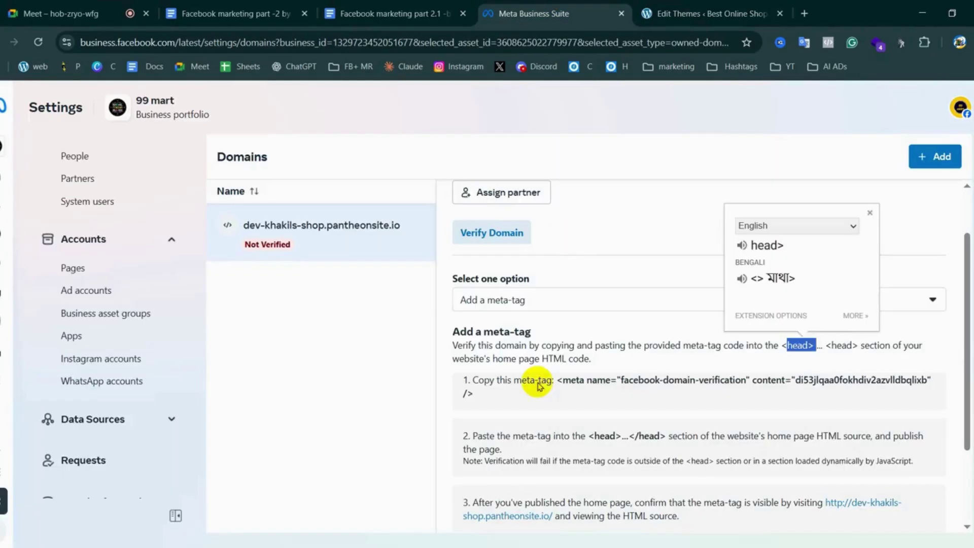
# Copy the facebook-domain-verification meta tag and return to the header.php editor
pyautogui.click(558, 378)
pyautogui.click(559, 380)
pyautogui.hotkey('ctrl', 'c')
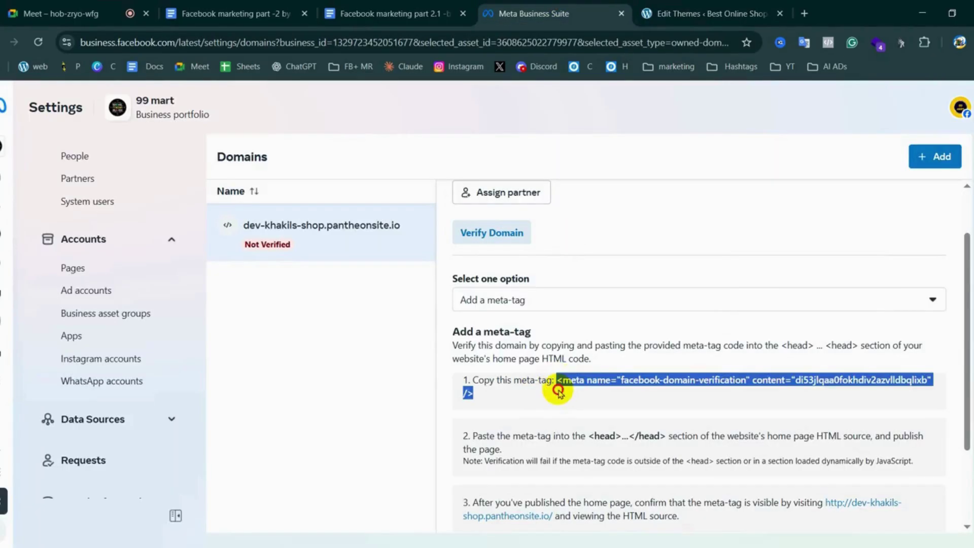
pyautogui.rightClick(606, 381)
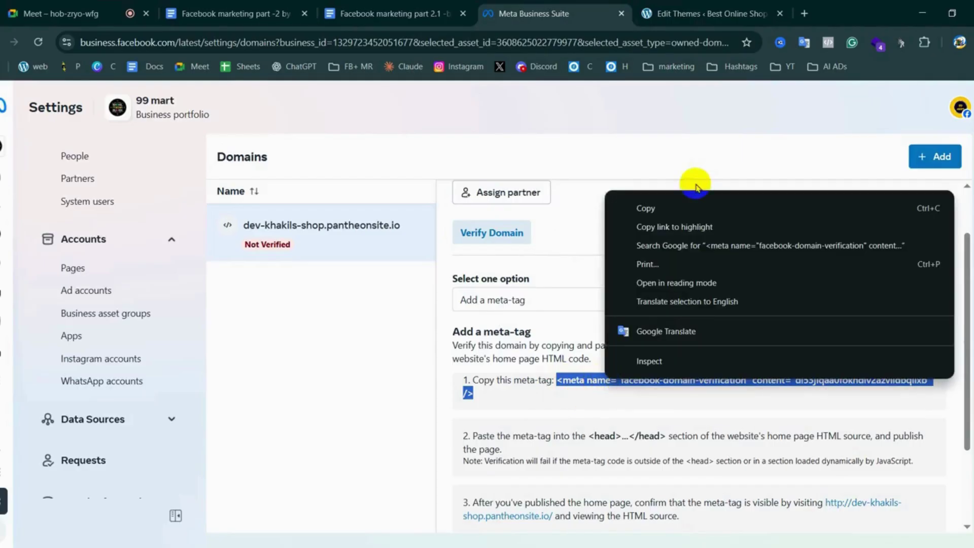
pyautogui.click(680, 207)
pyautogui.click(688, 17)
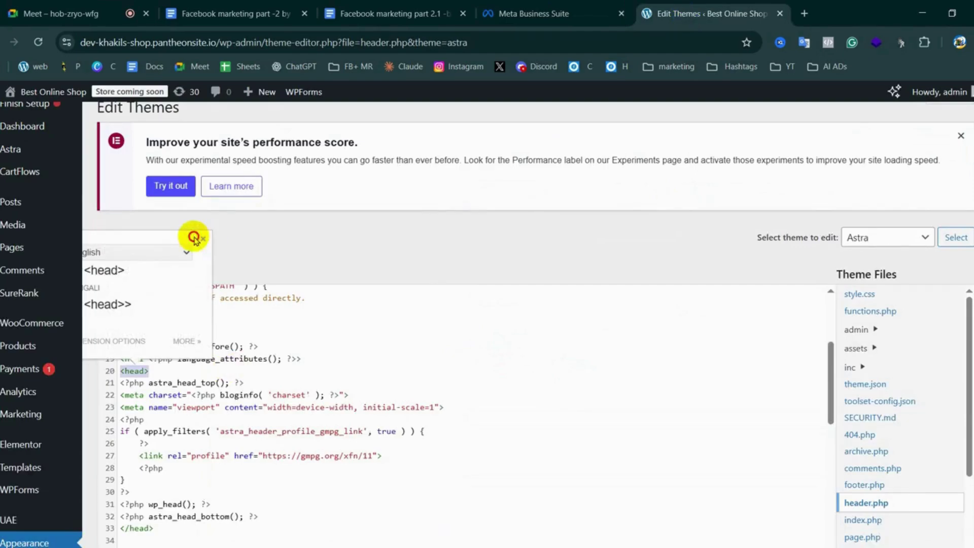
# Insert blank lines after </head> and after the opening <head> tag on line 20
pyautogui.click(59, 355)
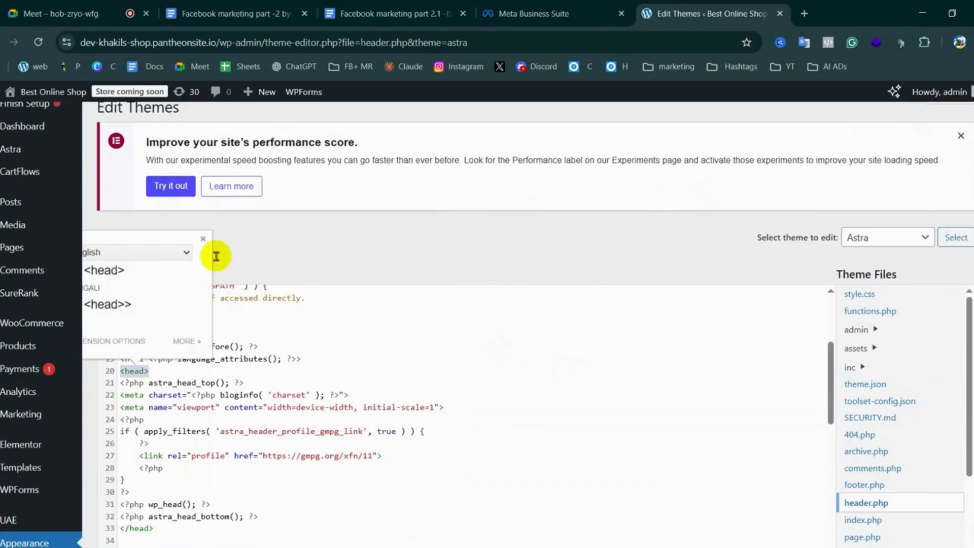
pyautogui.scroll(-1, 170, 486)
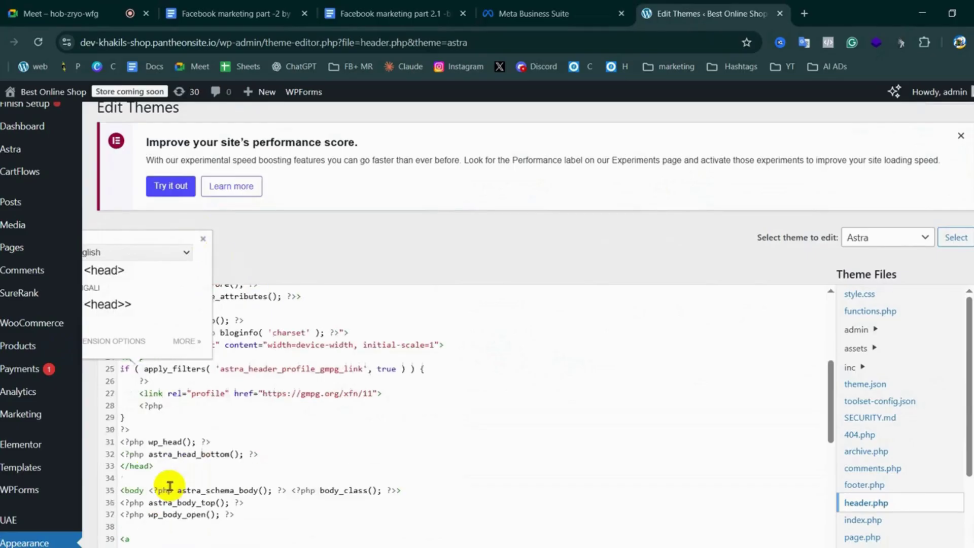
pyautogui.click(141, 473)
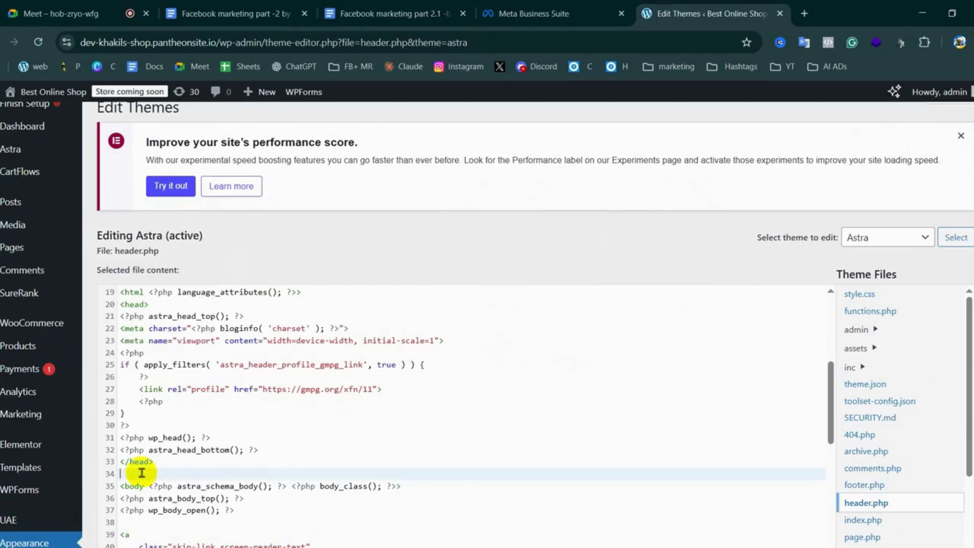
pyautogui.press('Return')
pyautogui.press('Return')
pyautogui.press('Return')
pyautogui.press('Return')
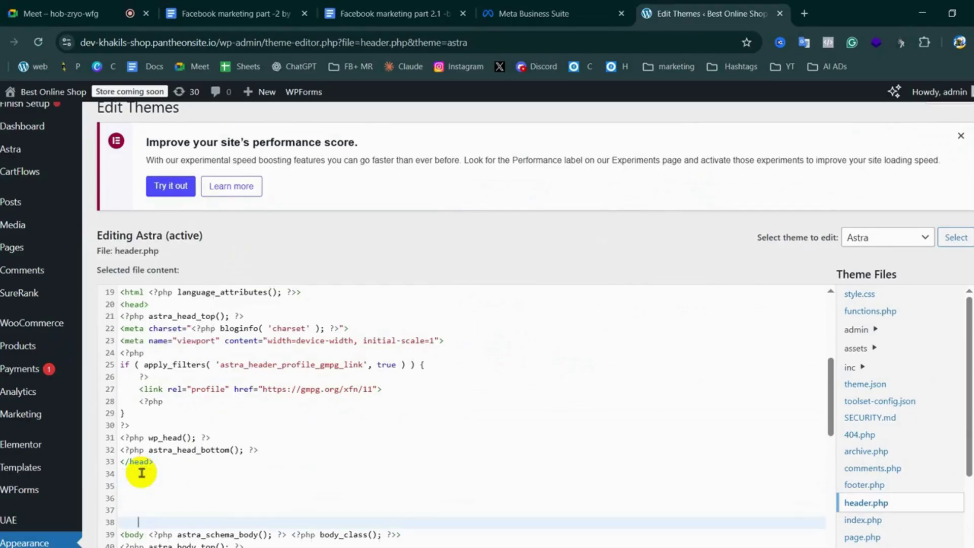
pyautogui.scroll(3, 141, 473)
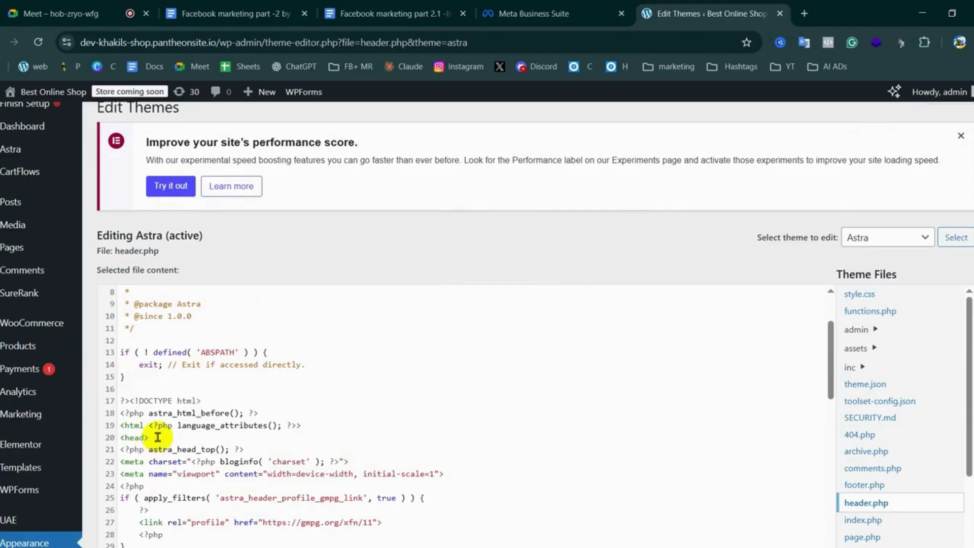
pyautogui.click(157, 436)
pyautogui.moveTo(148, 436)
pyautogui.mouseDown()
pyautogui.moveTo(156, 437)
pyautogui.moveTo(139, 437)
pyautogui.mouseUp()
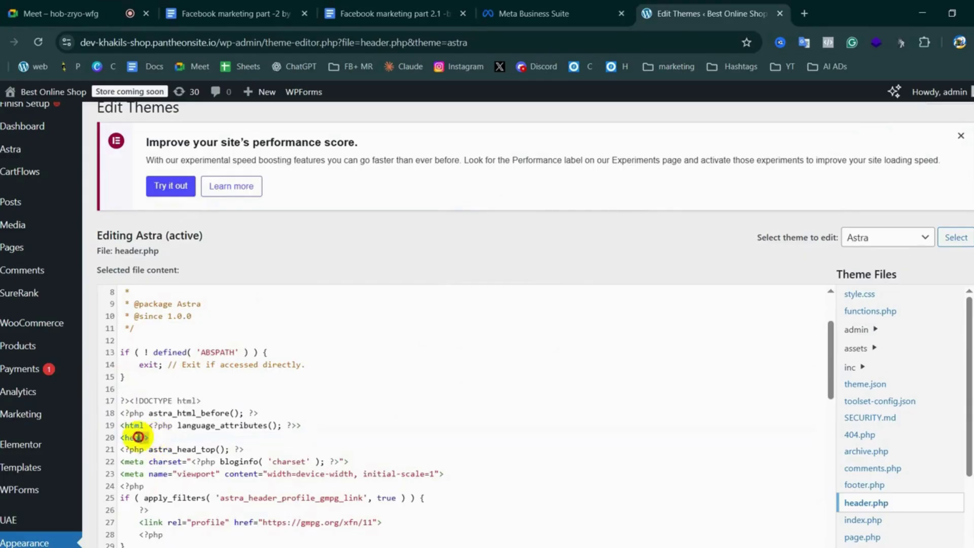
pyautogui.click(153, 437)
pyautogui.press('Return')
pyautogui.press('Return')
pyautogui.press('Return')
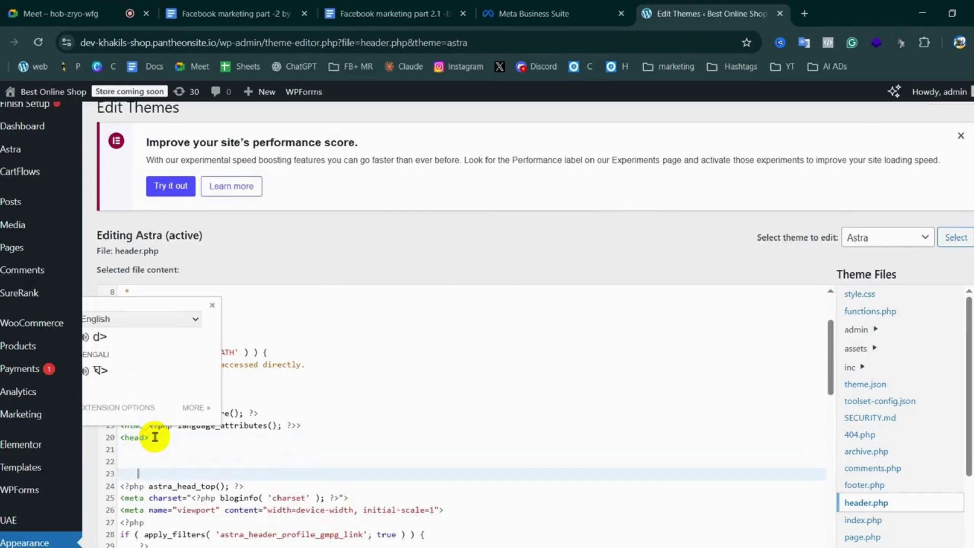
pyautogui.press('Return')
pyautogui.press('Return')
pyautogui.press('Return')
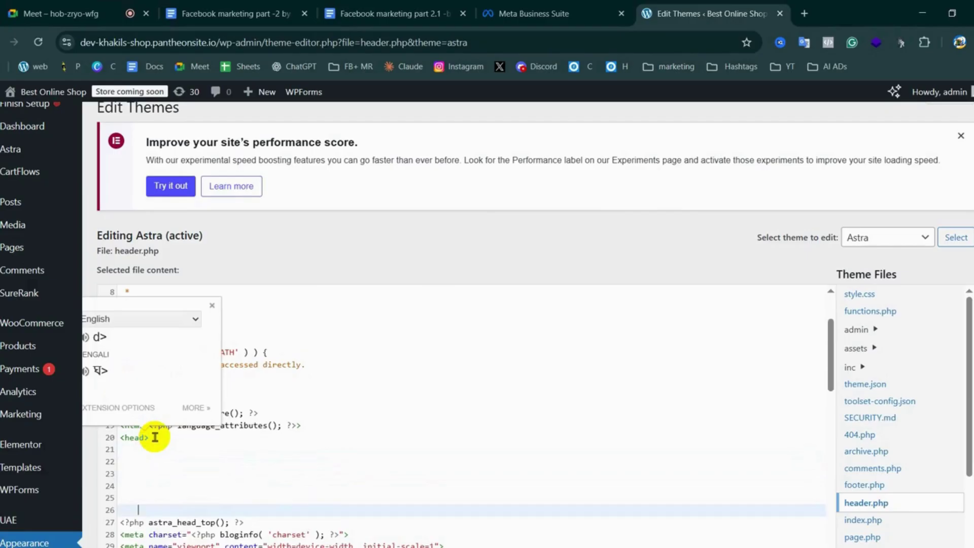
# Paste the verification meta tag onto empty line 22 inside <head>
pyautogui.click(125, 441)
pyautogui.click(134, 461)
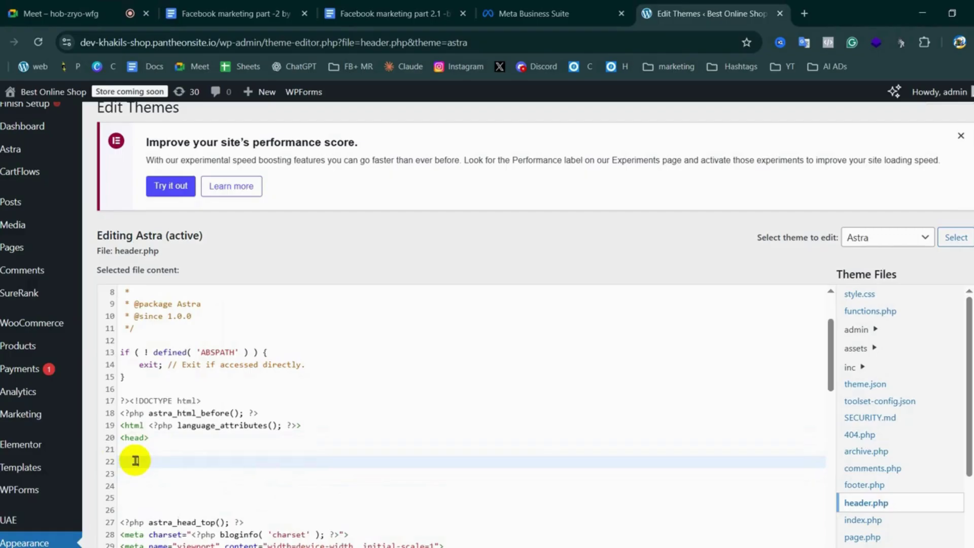
pyautogui.hotkey('ctrl', 'v')
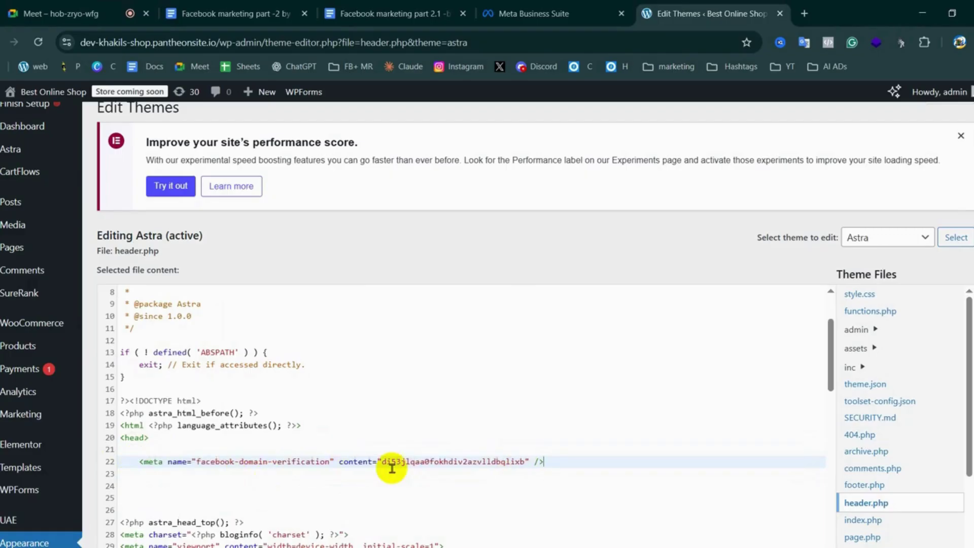
pyautogui.moveTo(378, 461); pyautogui.dragTo(524, 462)
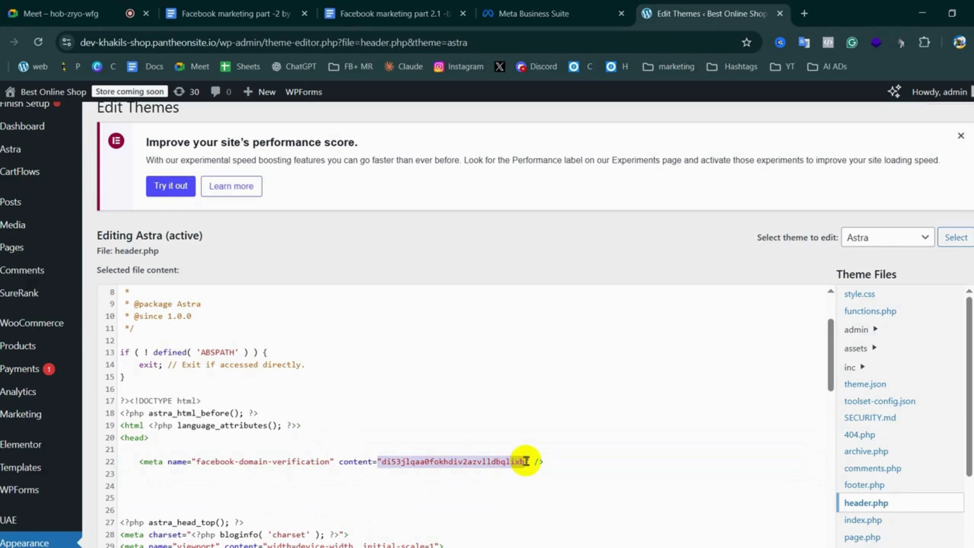
pyautogui.click(429, 428)
# Save header.php with Update File and reload the theme editor
pyautogui.scroll(-1, 192, 441)
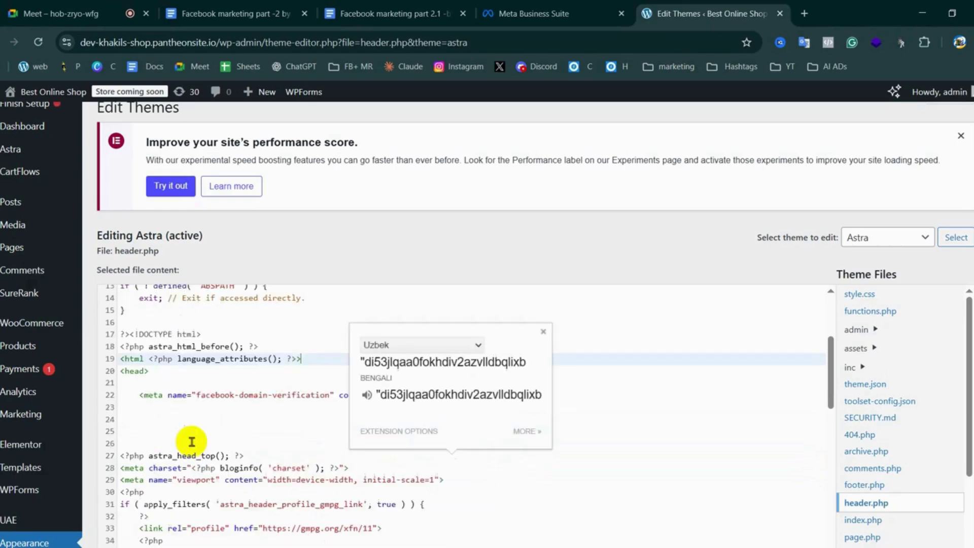
pyautogui.scroll(-9, 203, 442)
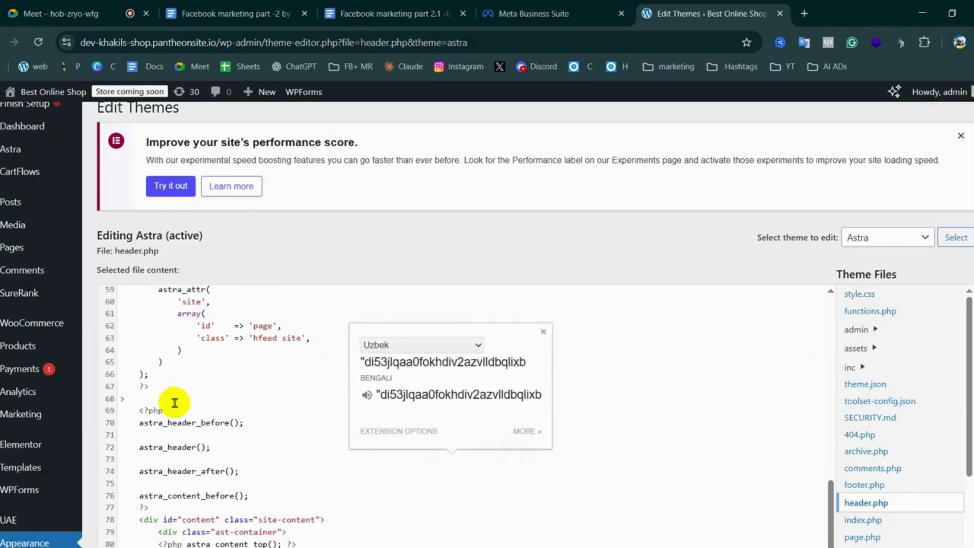
pyautogui.scroll(-5, 174, 402)
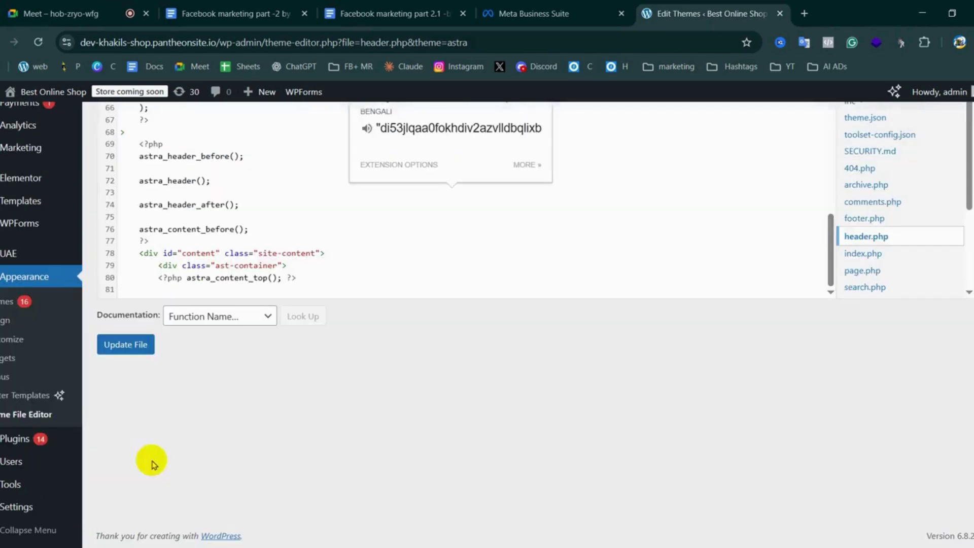
pyautogui.click(116, 352)
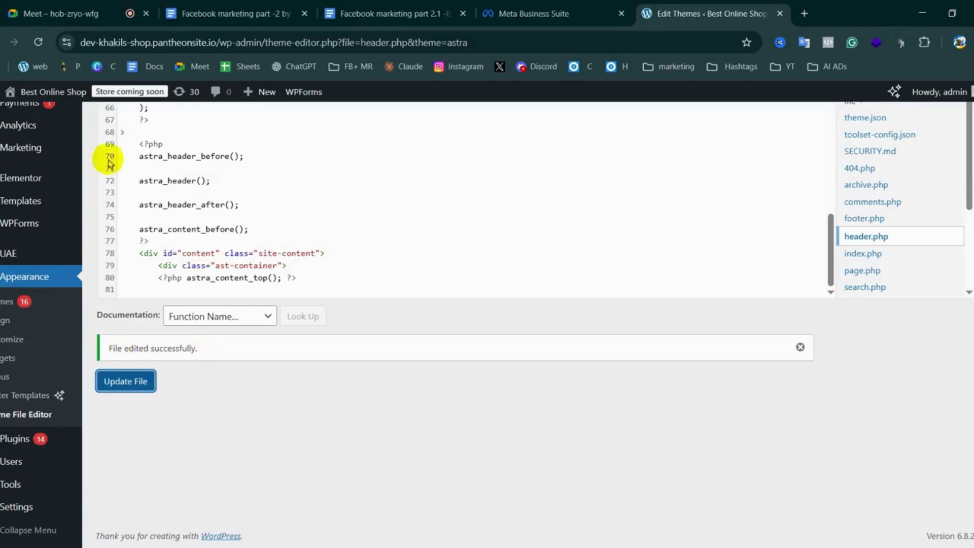
pyautogui.click(43, 43)
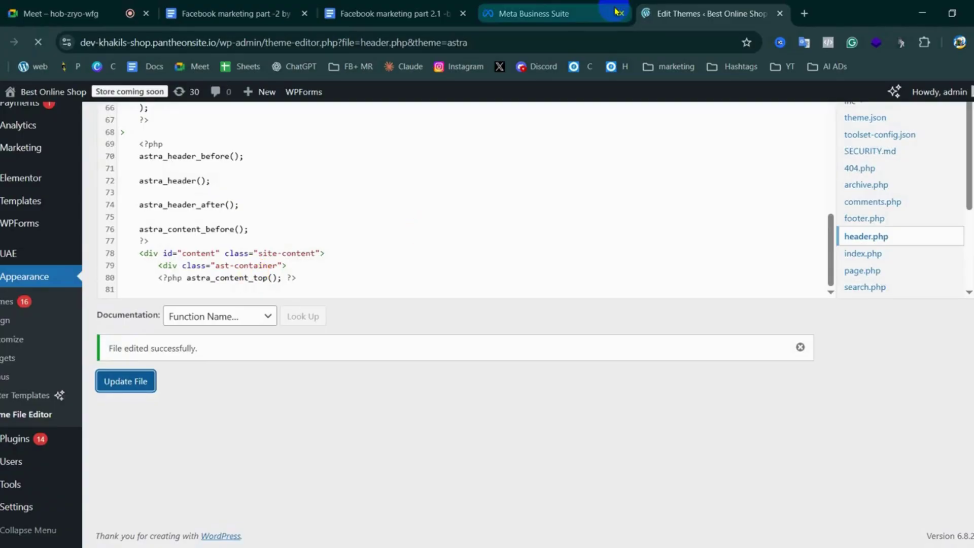
# Scroll the dev-khakils-shop.pantheonsite.io meta-tag instructions down to the Verify domain button
pyautogui.click(574, 14)
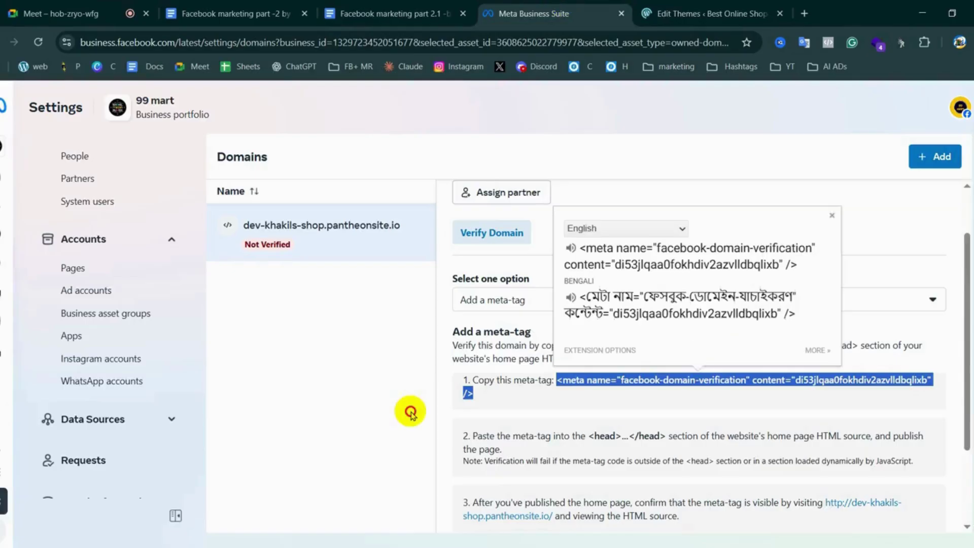
pyautogui.click(411, 412)
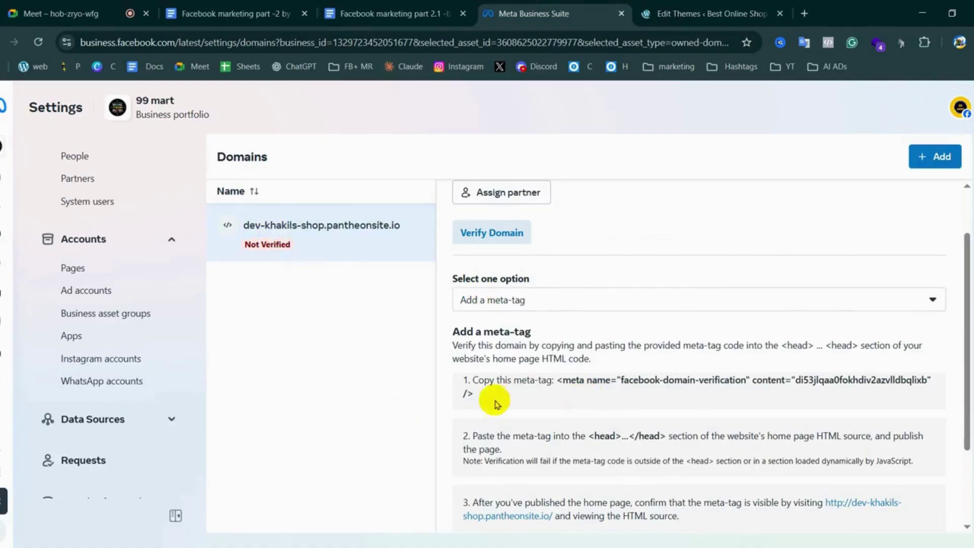
pyautogui.scroll(-2, 516, 429)
pyautogui.scroll(-1, 516, 429)
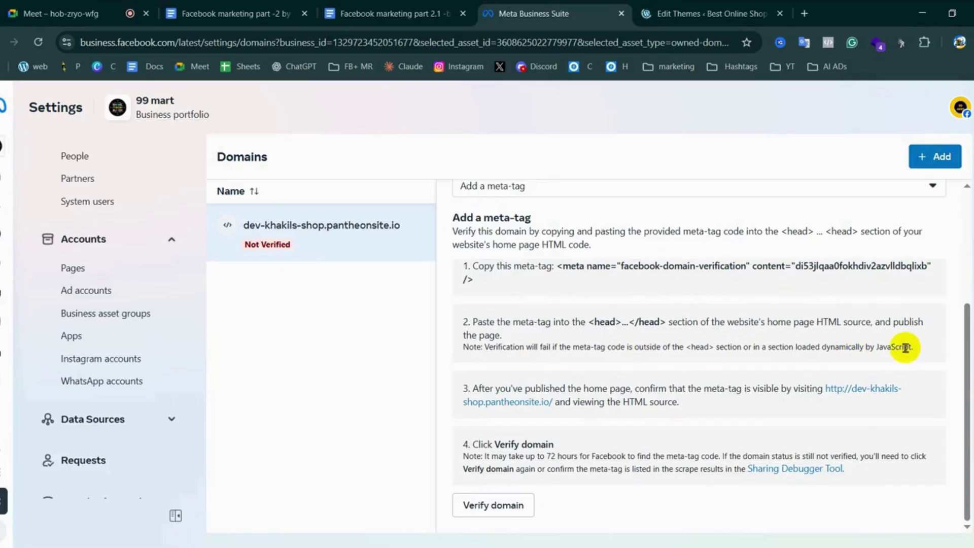
pyautogui.moveTo(905, 348); pyautogui.dragTo(475, 348)
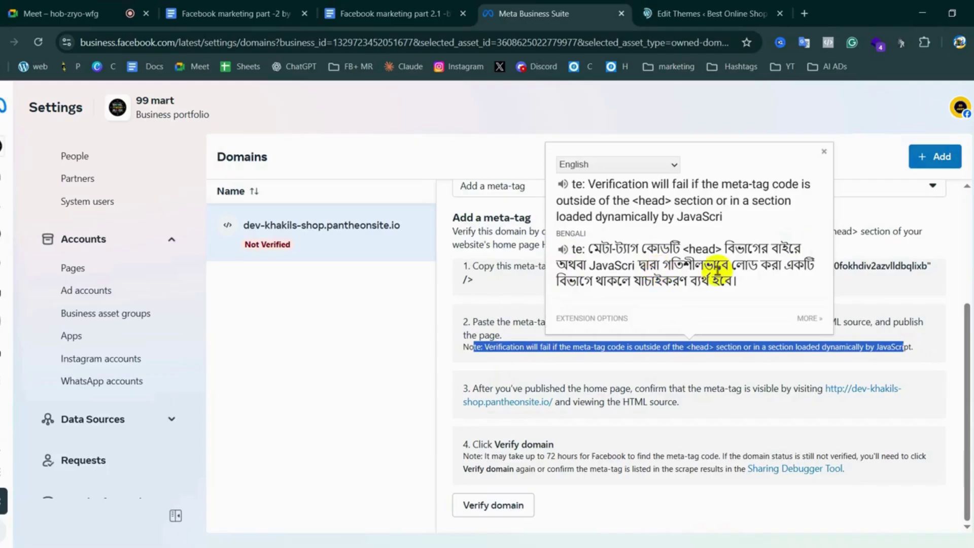
pyautogui.click(673, 405)
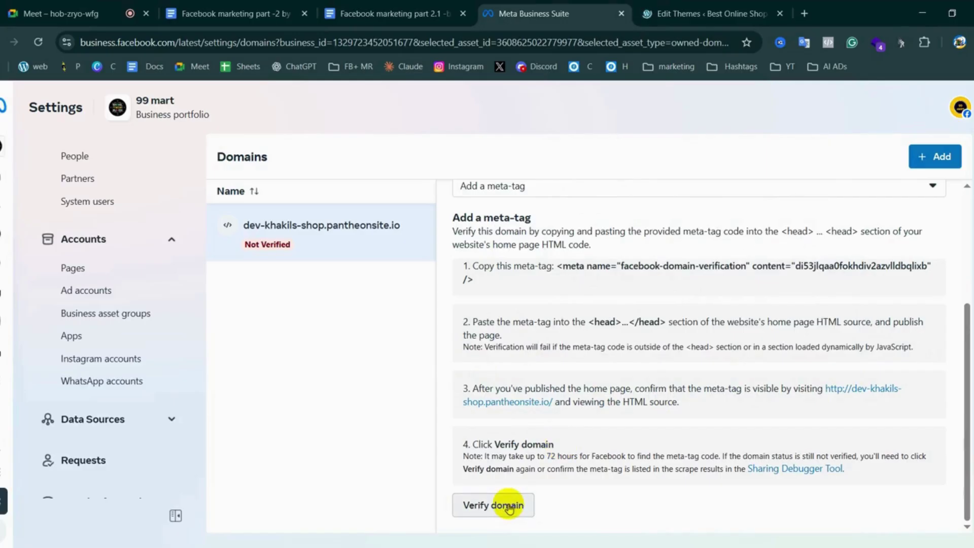
# Run Verify domain and read the resulting Verification failed banner
pyautogui.click(508, 505)
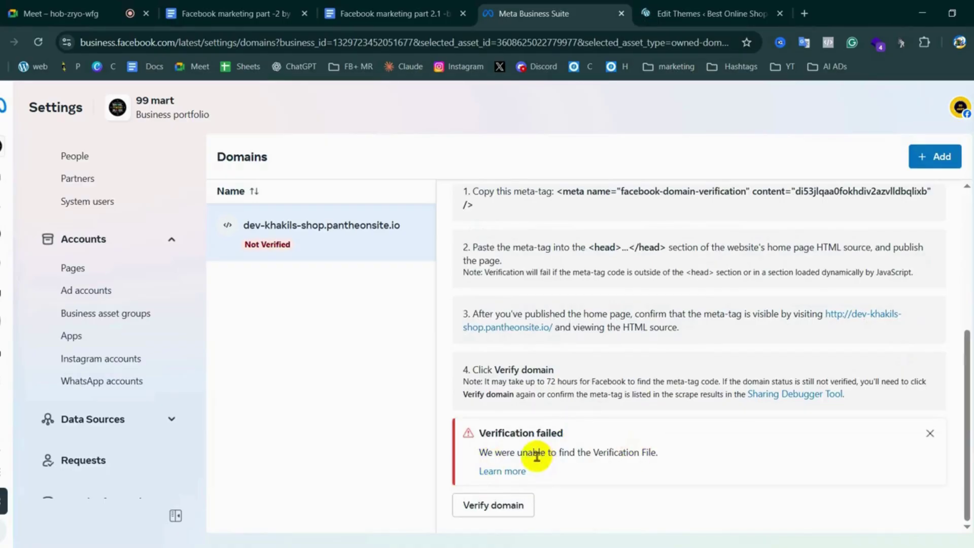
pyautogui.scroll(1, 530, 455)
pyautogui.scroll(4, 490, 432)
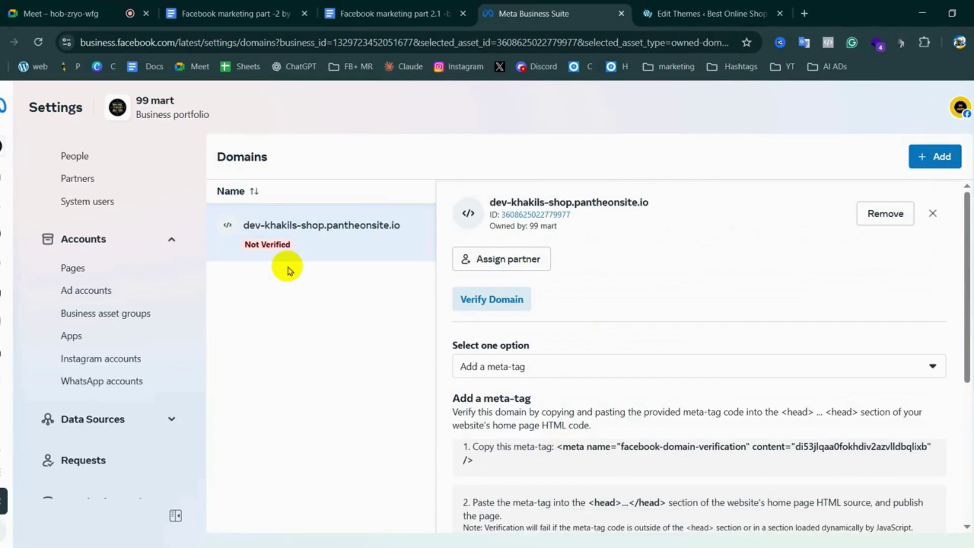
pyautogui.scroll(-5, 604, 348)
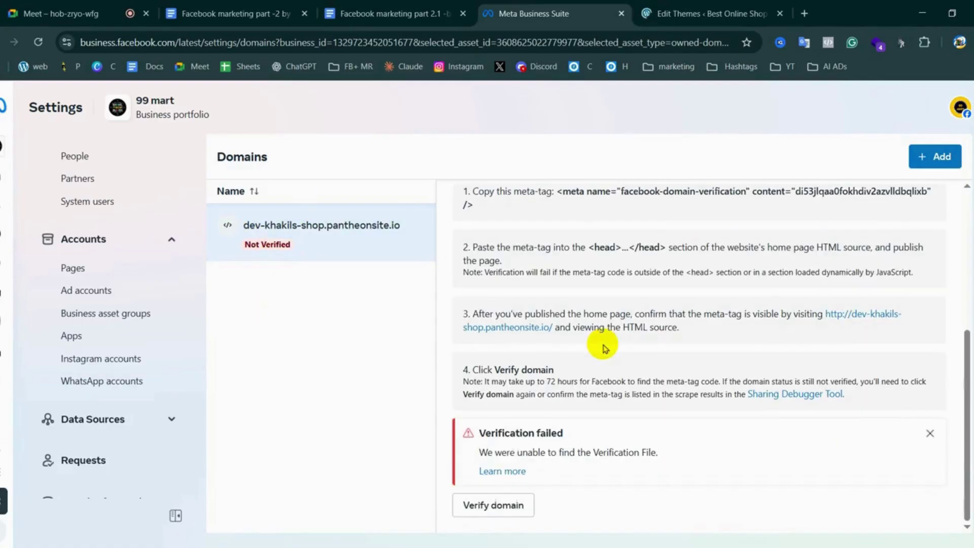
pyautogui.scroll(1, 556, 350)
pyautogui.scroll(1, 555, 351)
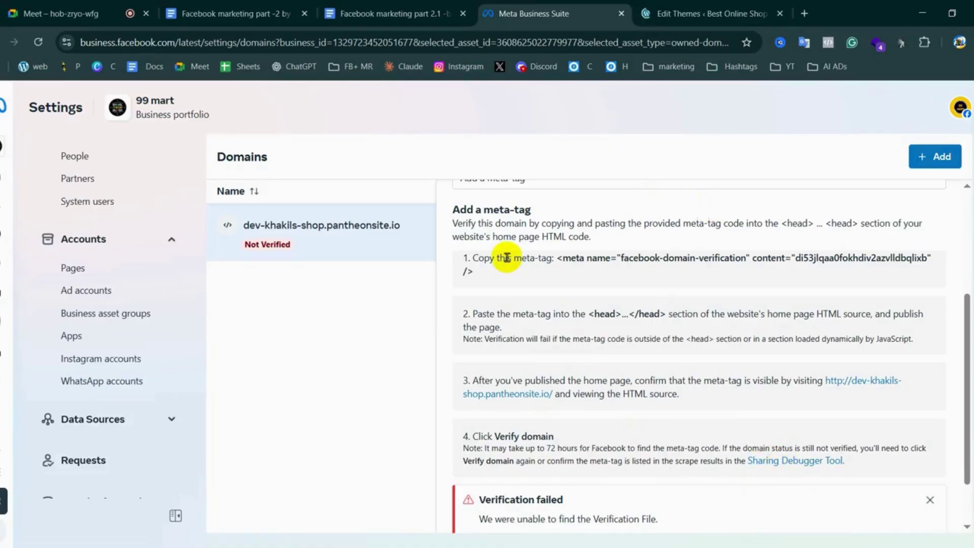
# Check the WordPress header, retry verification, dismiss the failure notice, and return to WordPress
pyautogui.hotkey('ctrl', 'Tab')
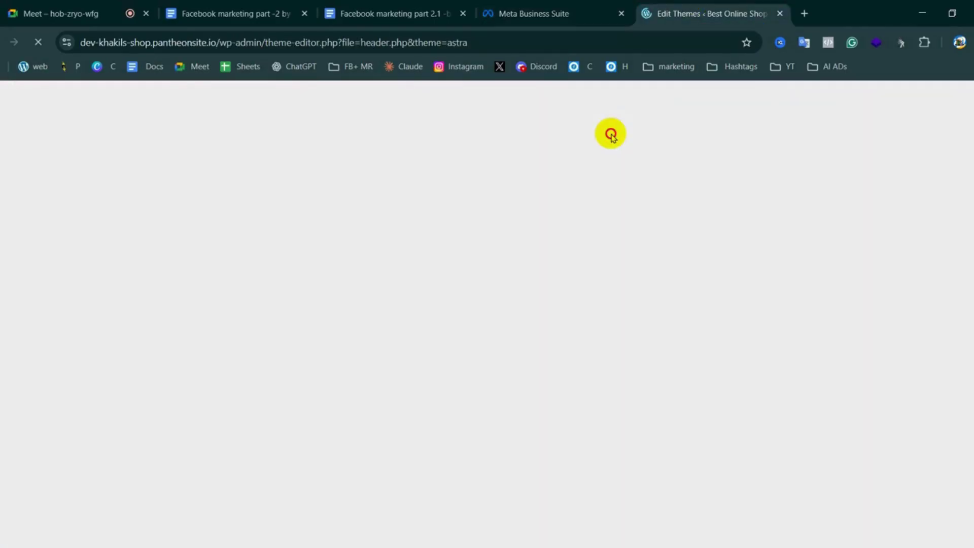
pyautogui.click(548, 9)
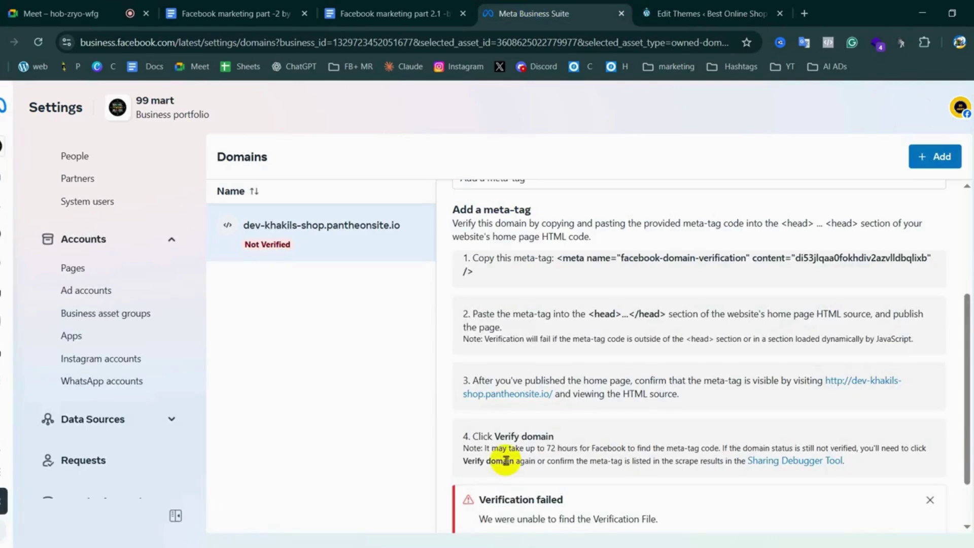
pyautogui.scroll(-1, 487, 441)
pyautogui.click(497, 511)
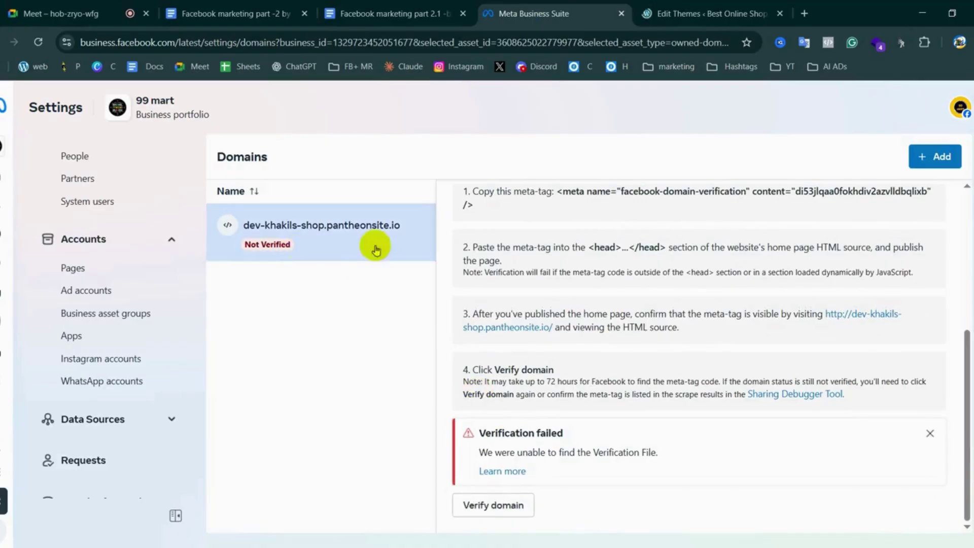
pyautogui.click(929, 437)
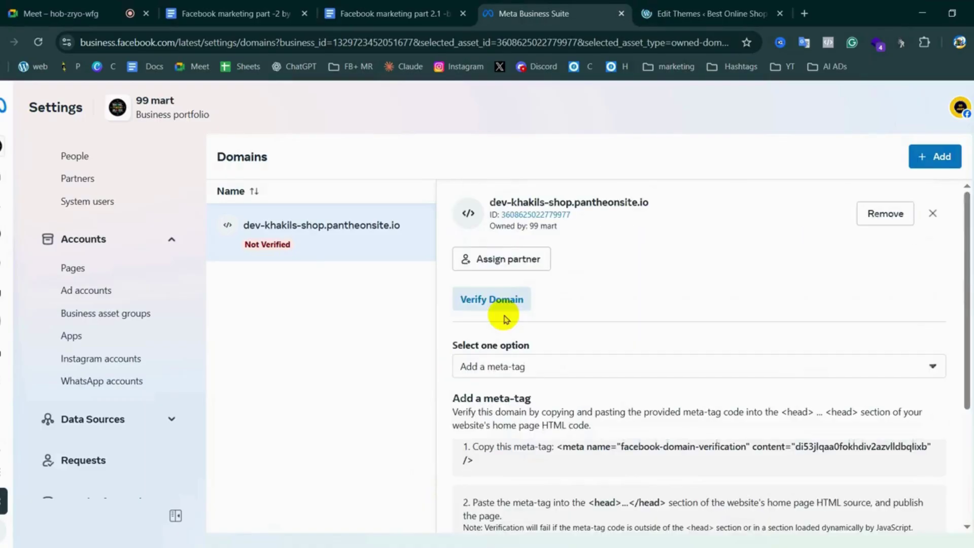
pyautogui.click(505, 299)
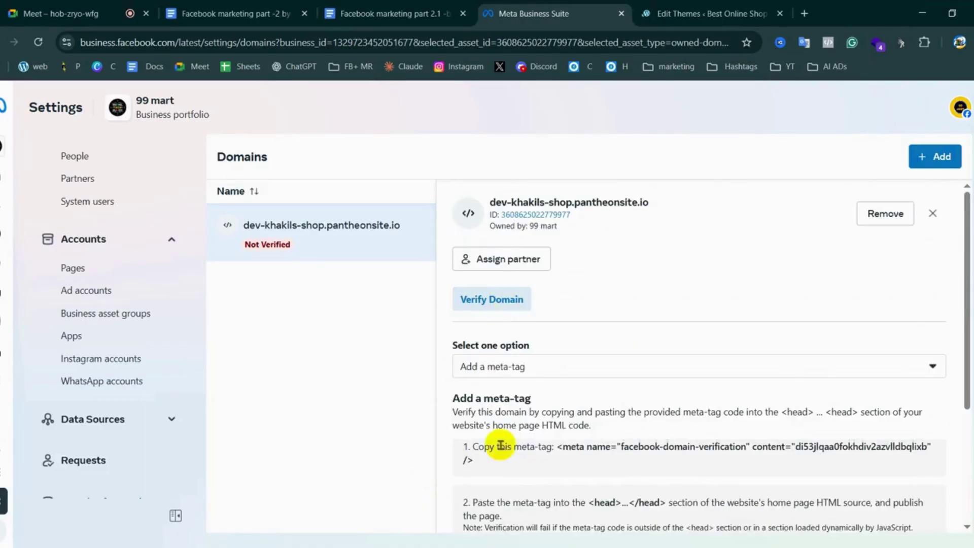
pyautogui.hotkey('ctrl', 'Tab')
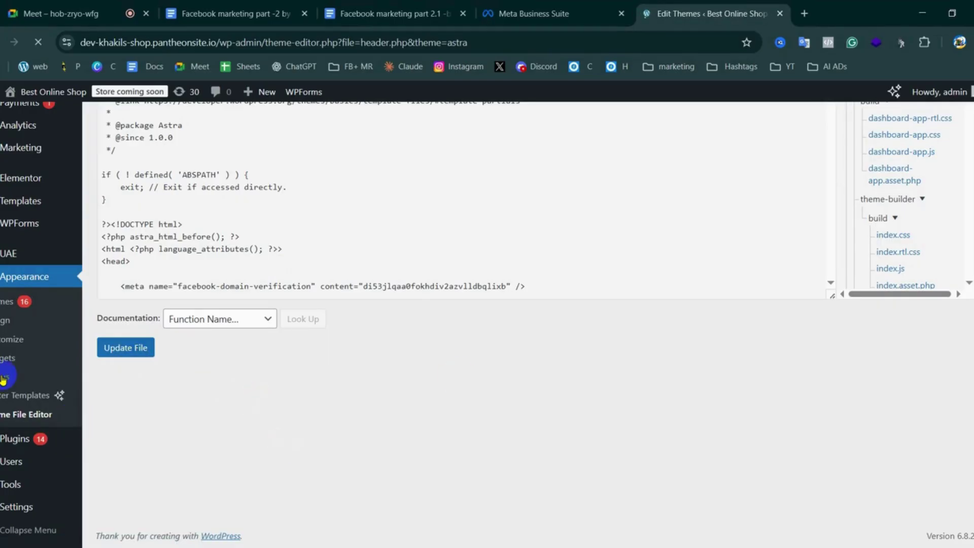
# Go from Plugins > Installed Plugins to the Add Plugins page
pyautogui.moveTo(33, 444)
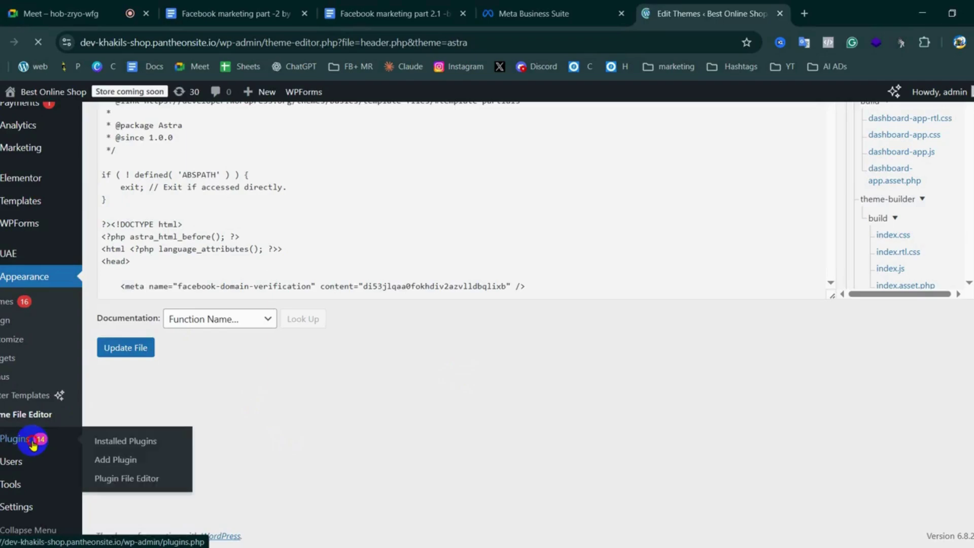
pyautogui.click(133, 443)
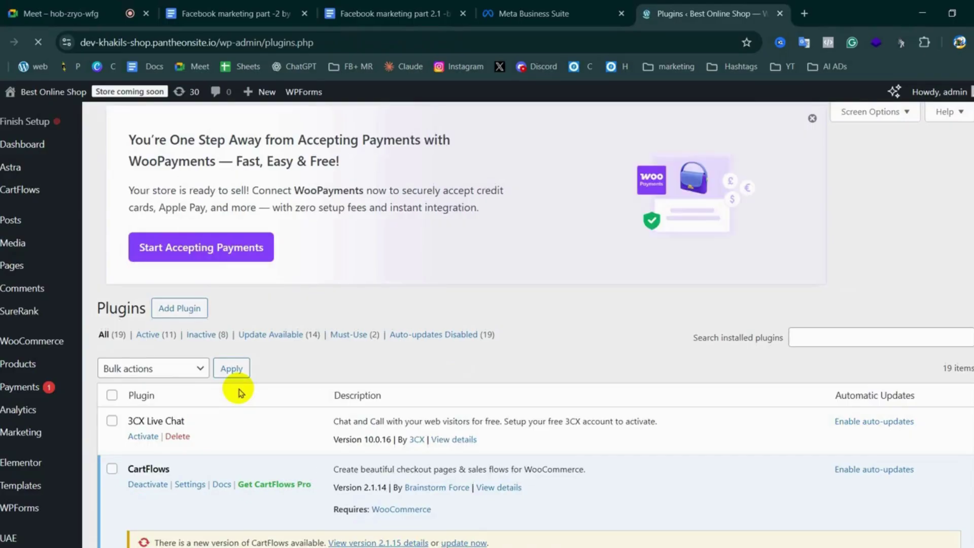
pyautogui.click(172, 308)
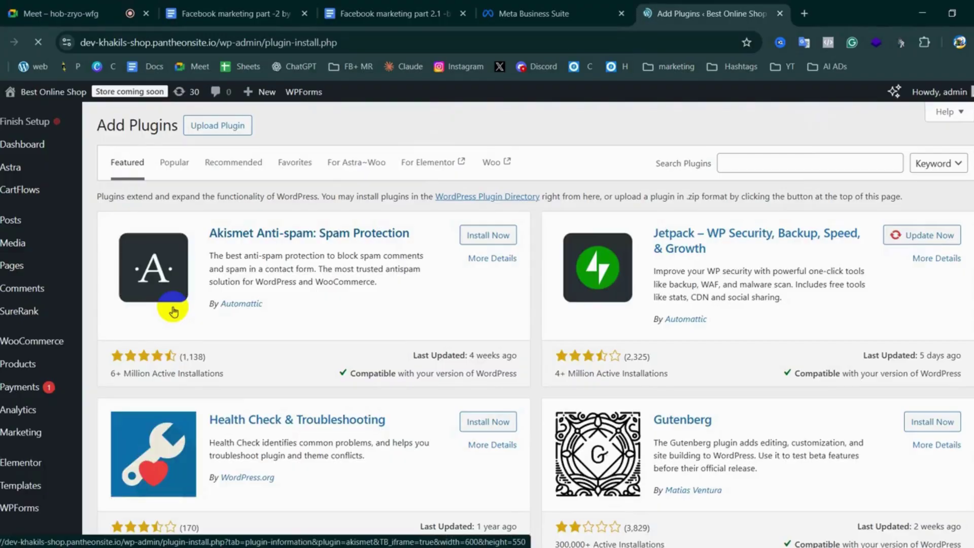
# Search plugins for 'header and footer' and install Insert Headers And Footers
pyautogui.click(742, 163)
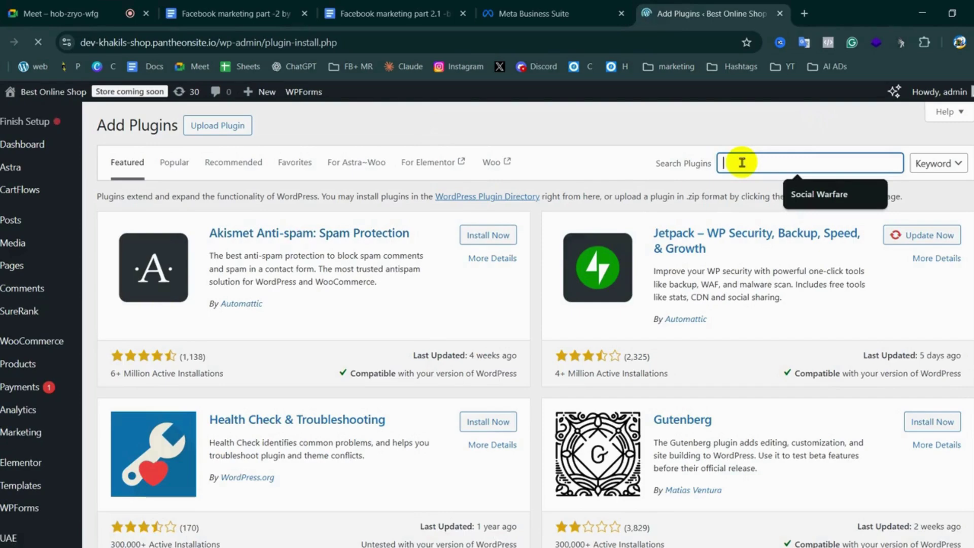
pyautogui.write('head')
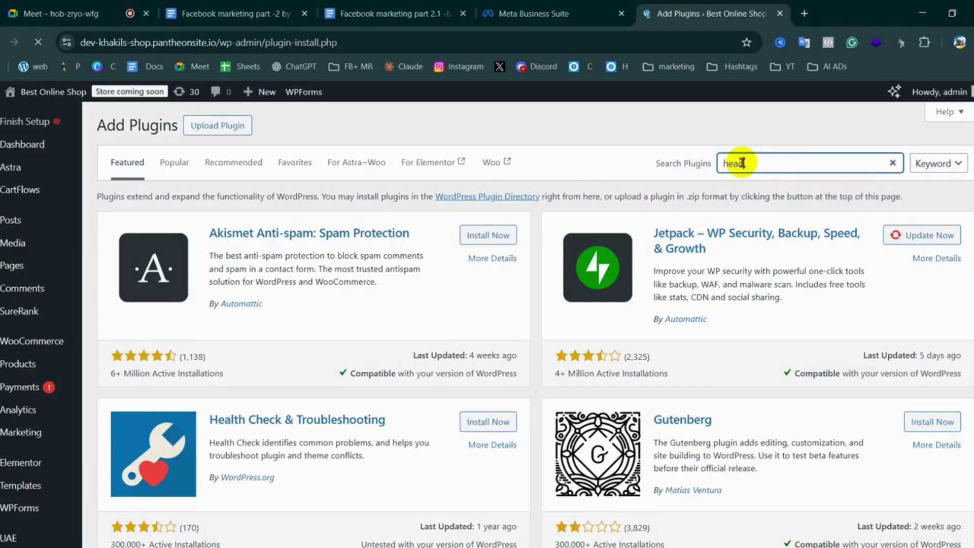
pyautogui.write('er and footer')
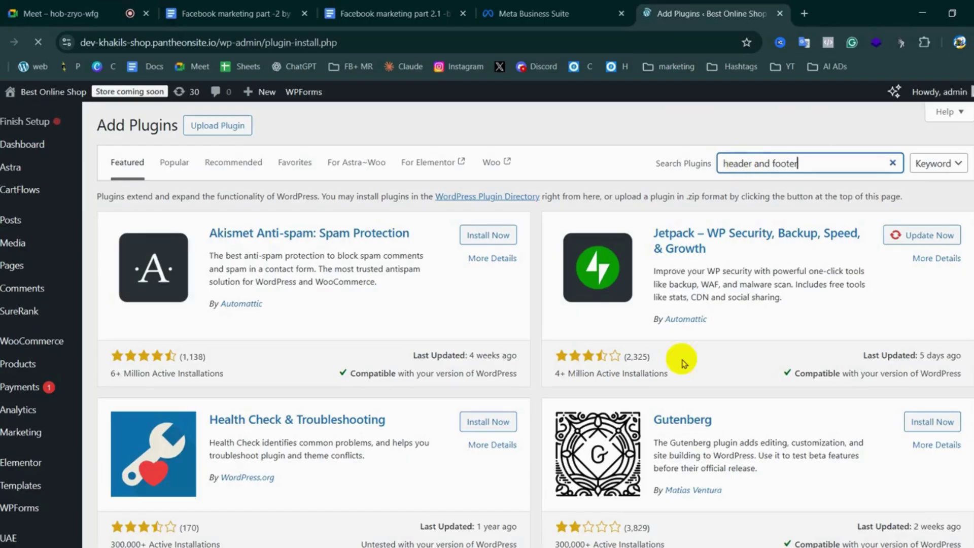
pyautogui.scroll(-3, 682, 363)
pyautogui.scroll(3, 656, 325)
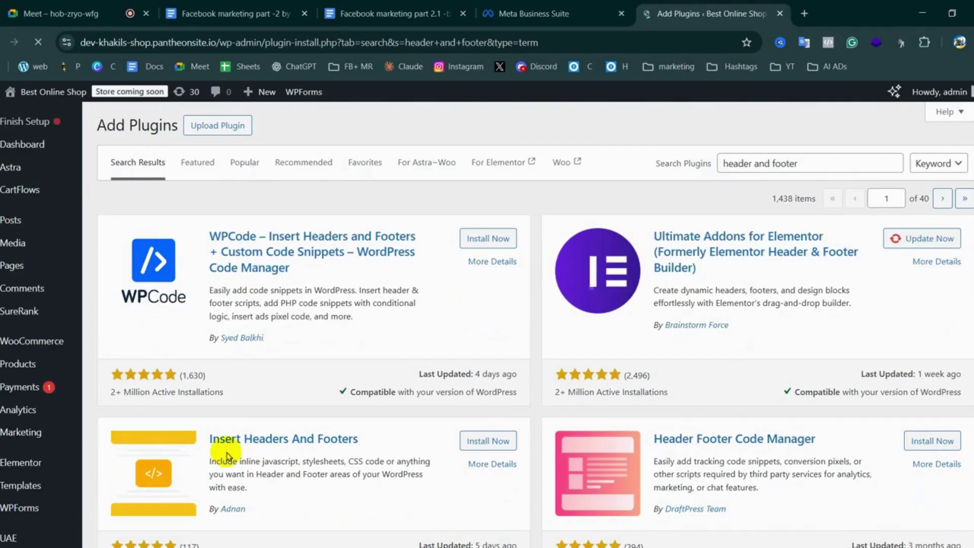
pyautogui.click(484, 443)
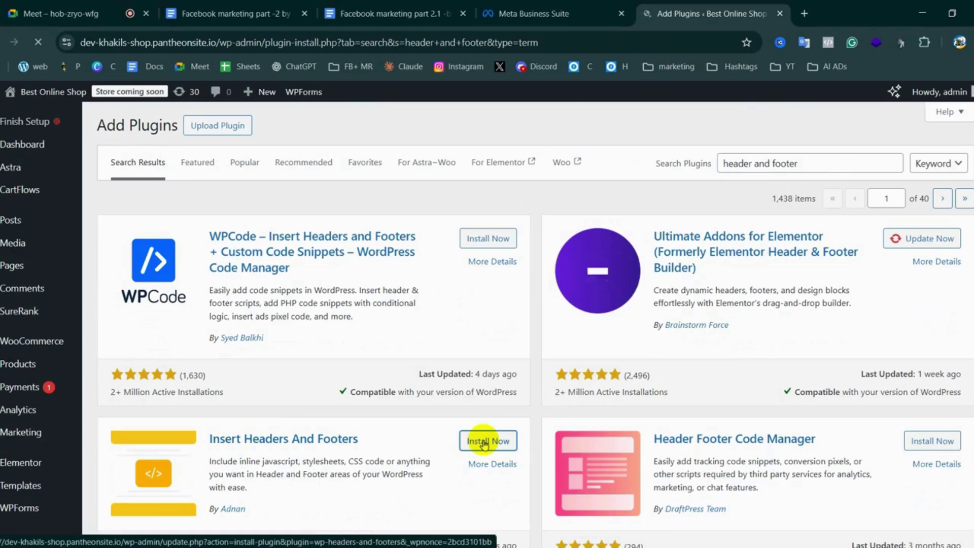
pyautogui.click(488, 443)
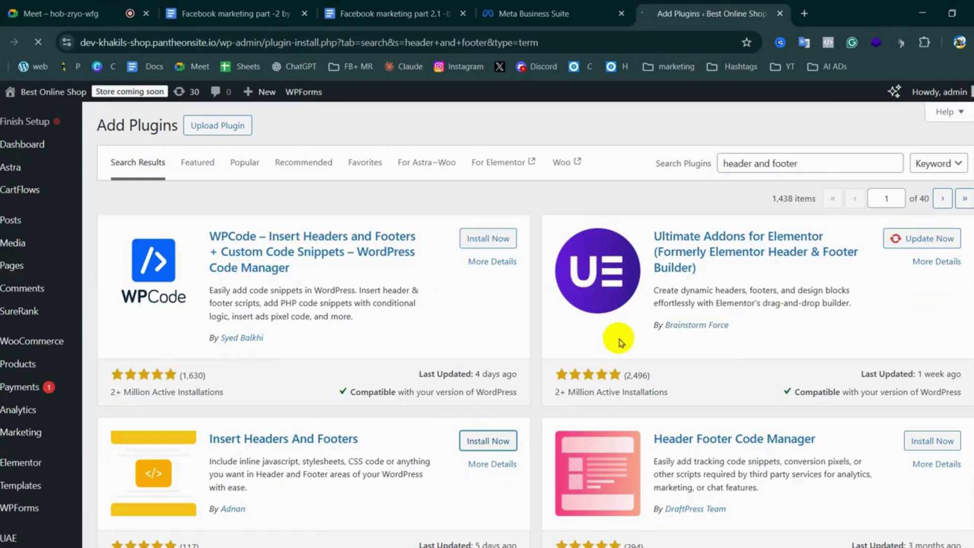
pyautogui.click(490, 441)
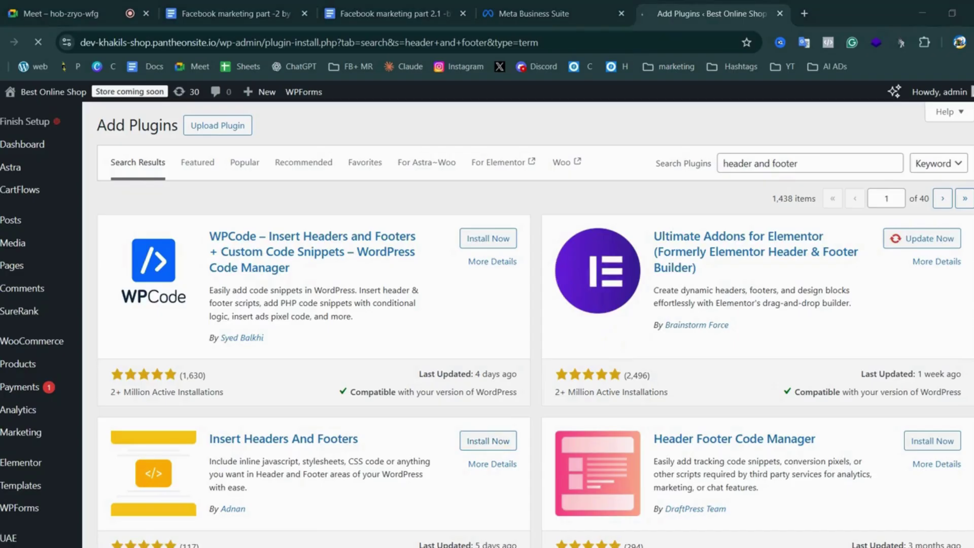
# Activate the new plugin and locate WP Headers And Footers 3.1.3 in the installed list
pyautogui.scroll(-4, 401, 533)
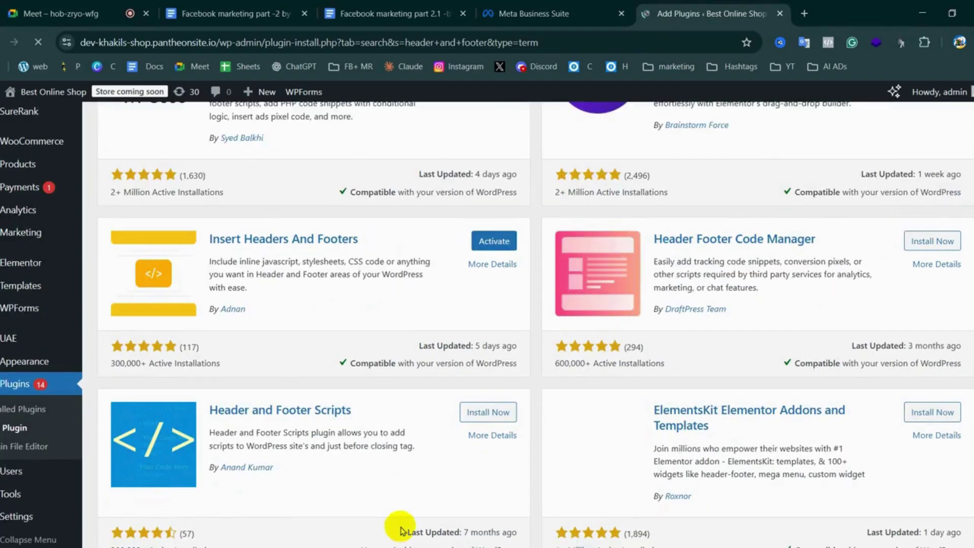
pyautogui.click(491, 241)
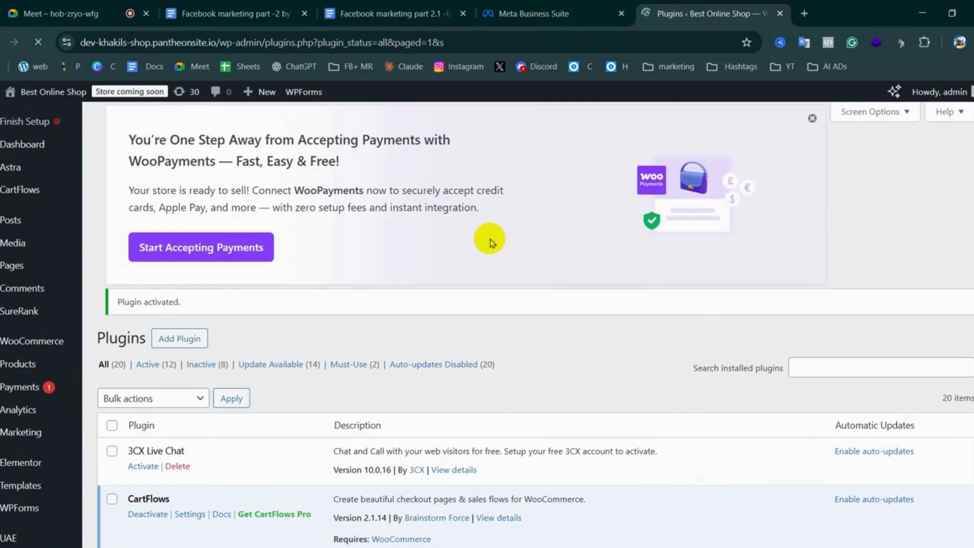
pyautogui.scroll(-8, 231, 394)
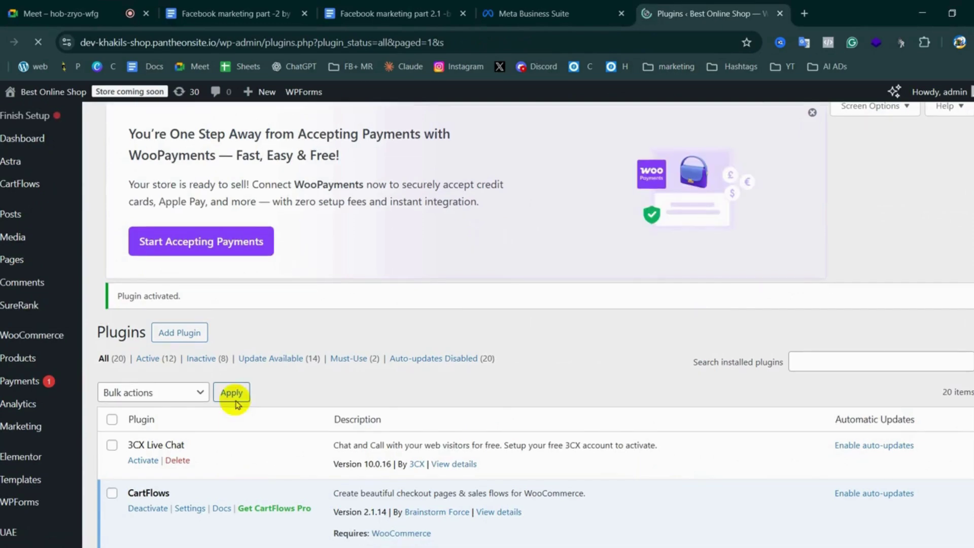
pyautogui.scroll(-7, 116, 396)
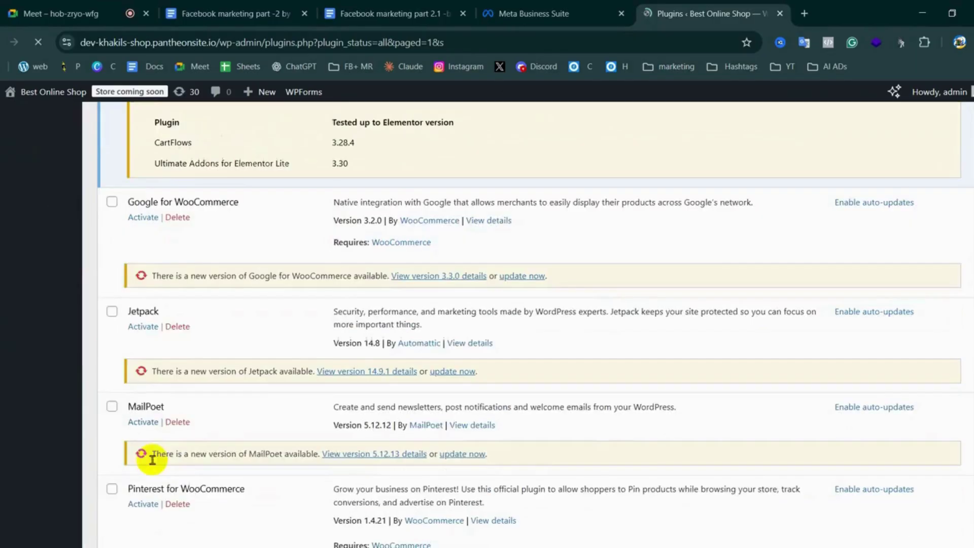
pyautogui.scroll(-5, 152, 459)
pyautogui.scroll(-1, 148, 383)
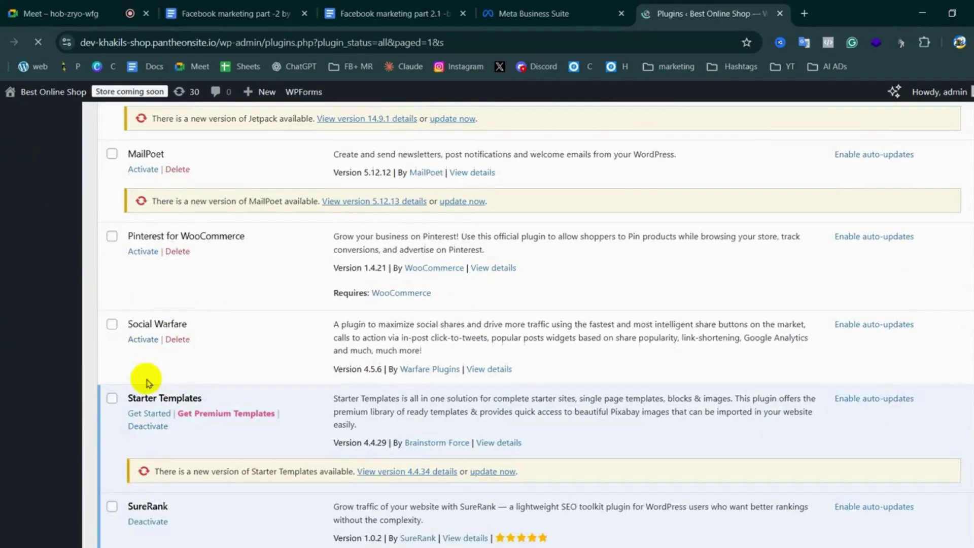
pyautogui.scroll(-4, 147, 426)
pyautogui.scroll(-7, 178, 464)
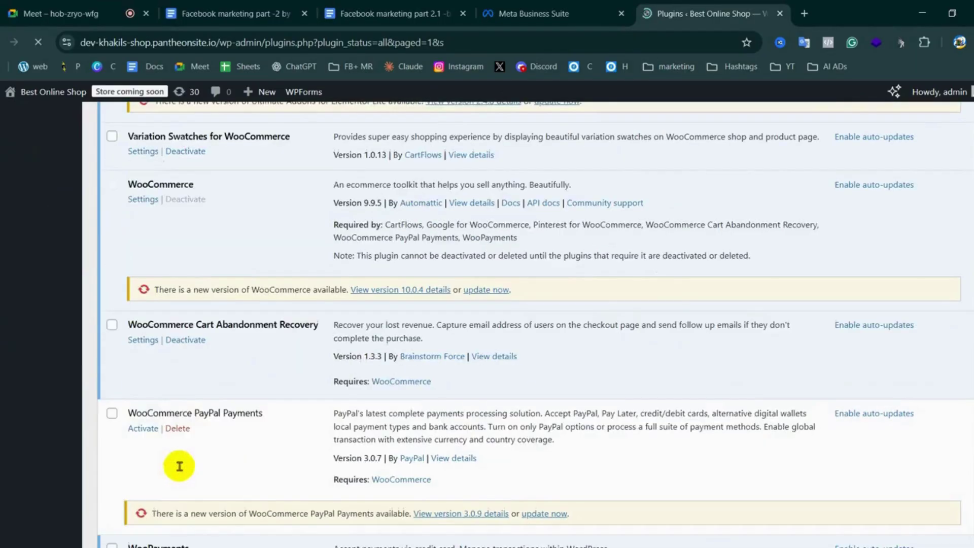
pyautogui.scroll(-5, 150, 406)
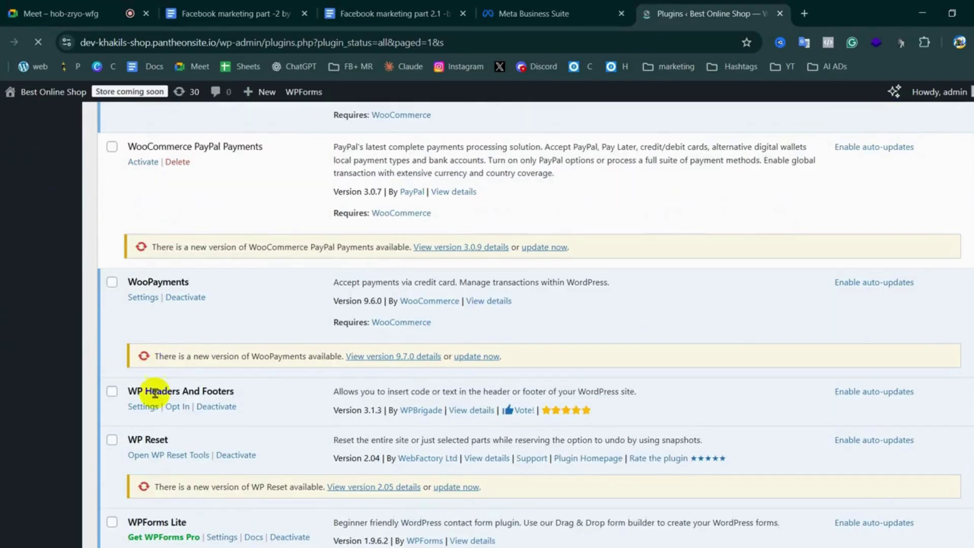
pyautogui.moveTo(128, 391); pyautogui.dragTo(226, 392)
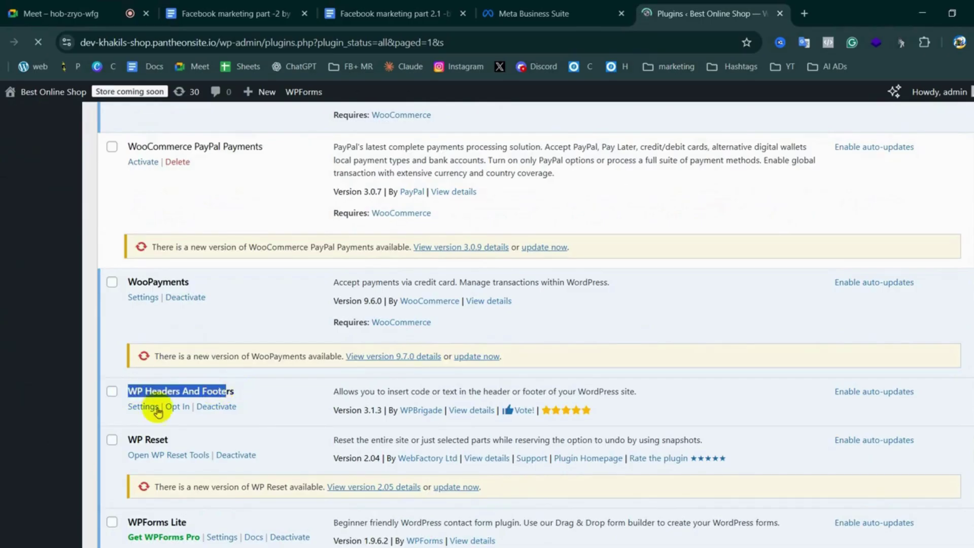
# Open WP Headers And Footers Settings and skip the data-sharing opt-in screen
pyautogui.click(142, 410)
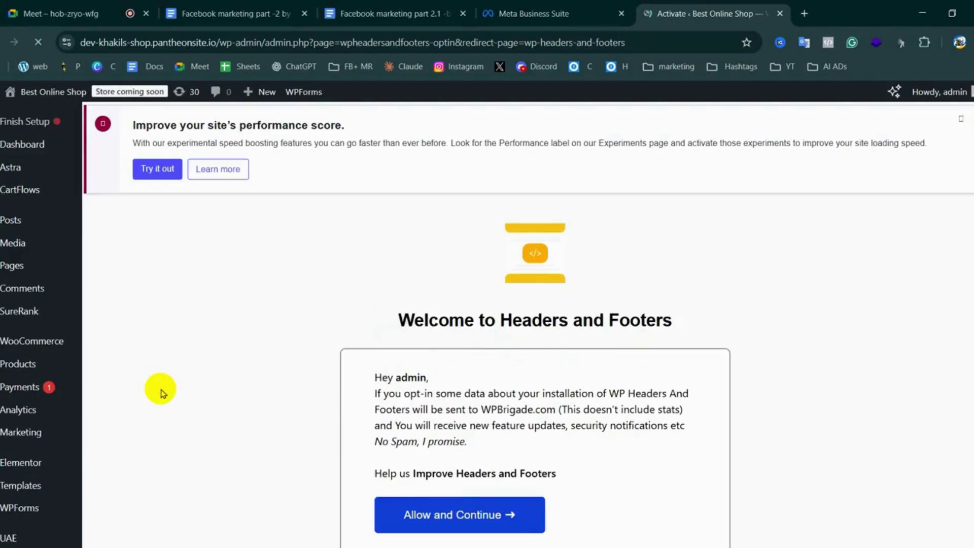
pyautogui.scroll(-3, 457, 452)
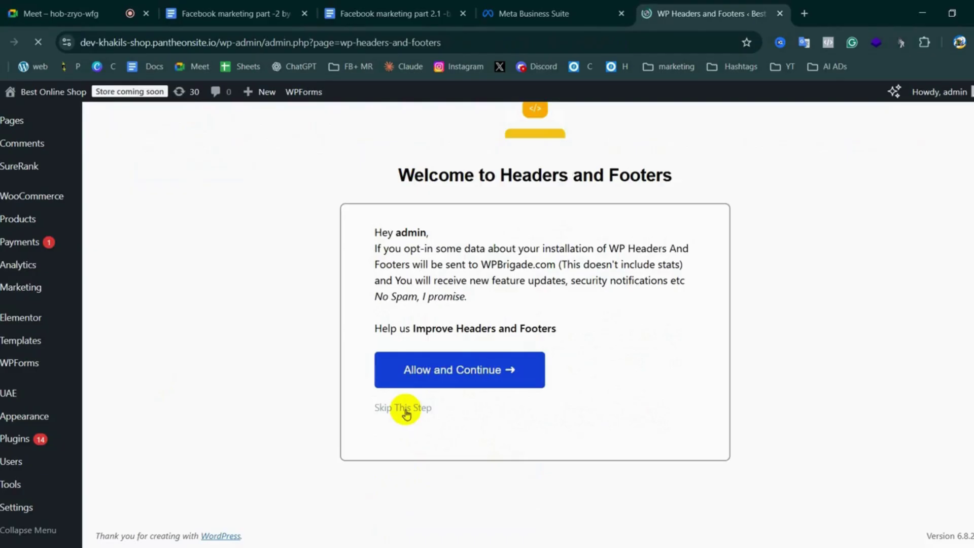
pyautogui.click(406, 413)
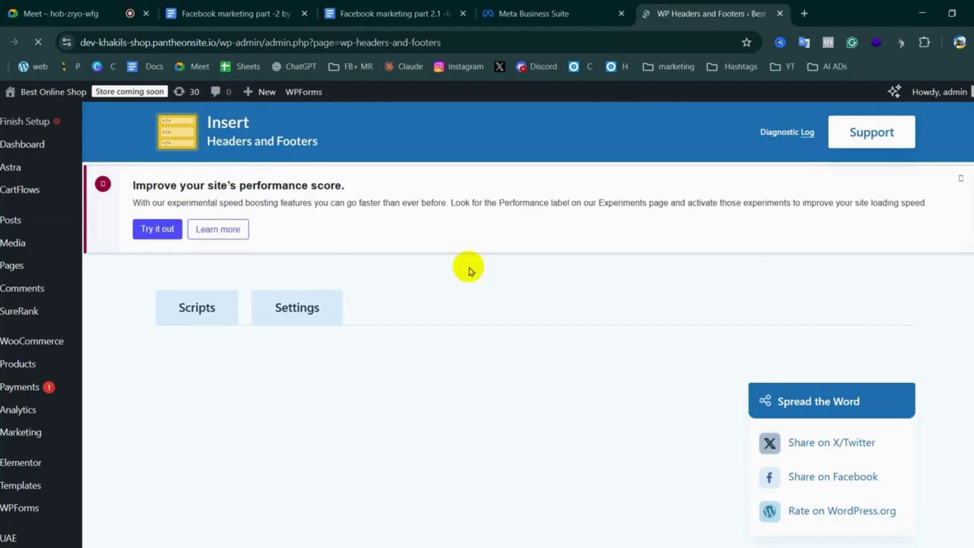
# Scroll through the Scripts tab to review the Scripts in Header and Footer boxes
pyautogui.scroll(-7, 446, 413)
pyautogui.scroll(7, 427, 375)
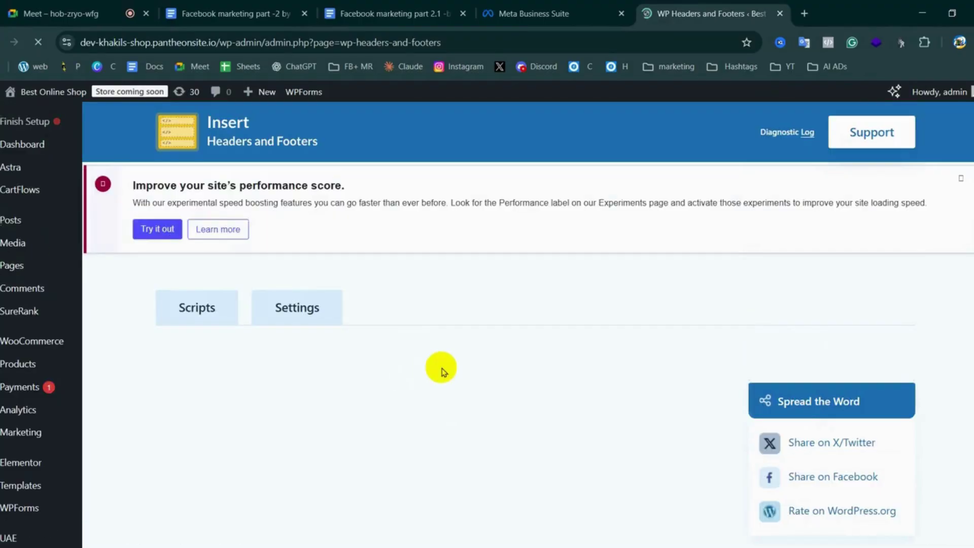
pyautogui.scroll(-7, 443, 371)
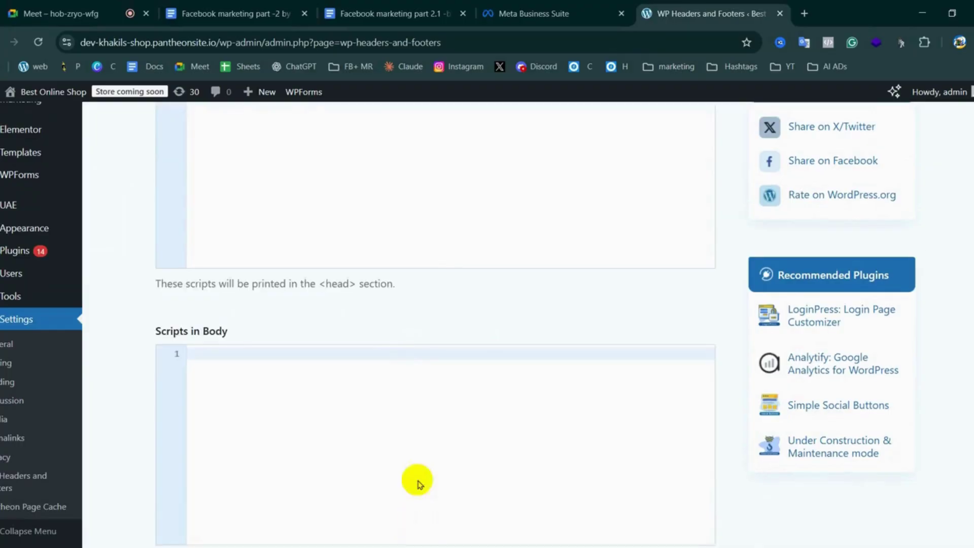
pyautogui.scroll(7, 228, 370)
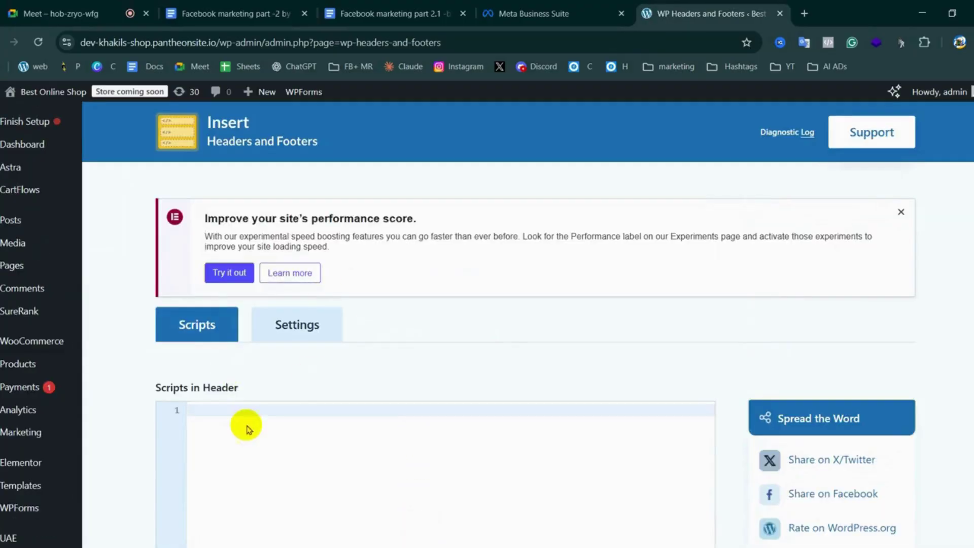
pyautogui.scroll(-4, 243, 416)
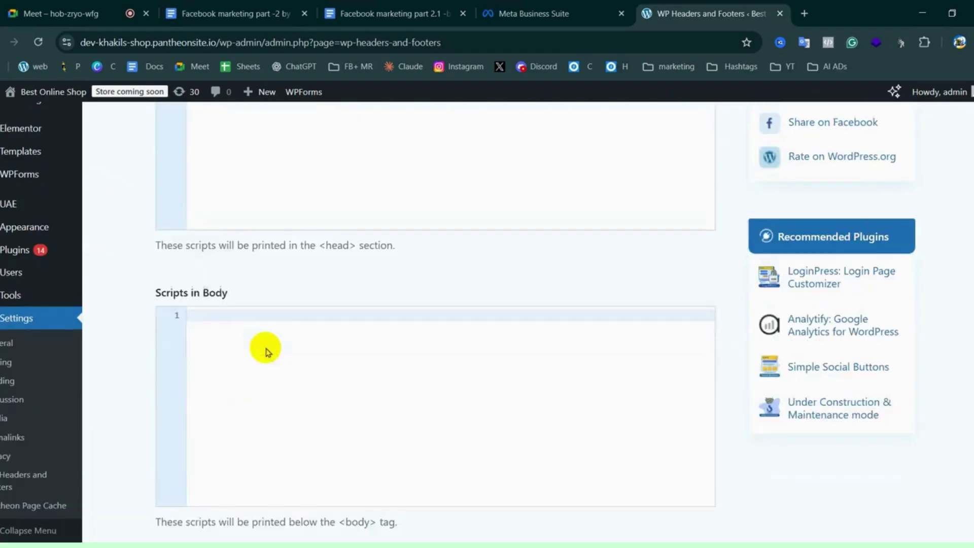
pyautogui.scroll(-3, 238, 365)
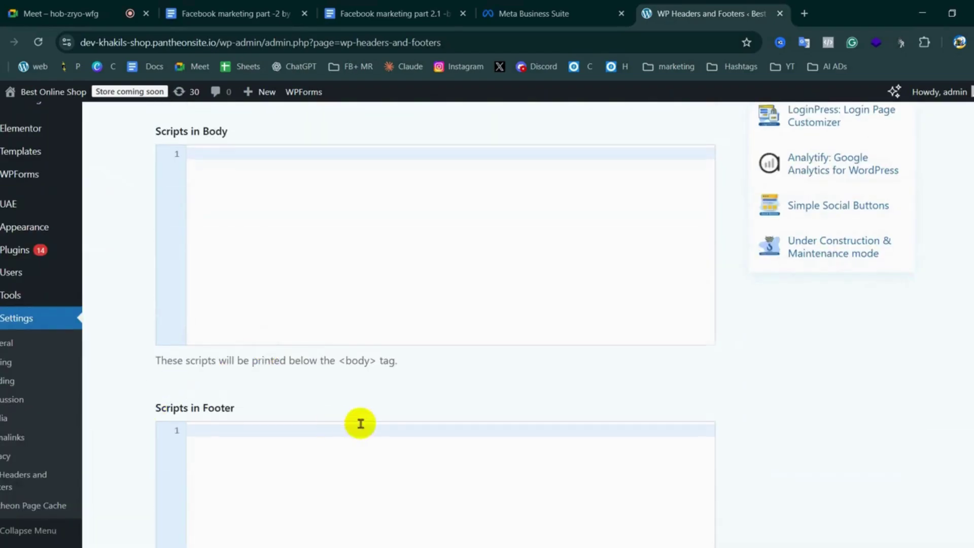
pyautogui.scroll(-5, 360, 423)
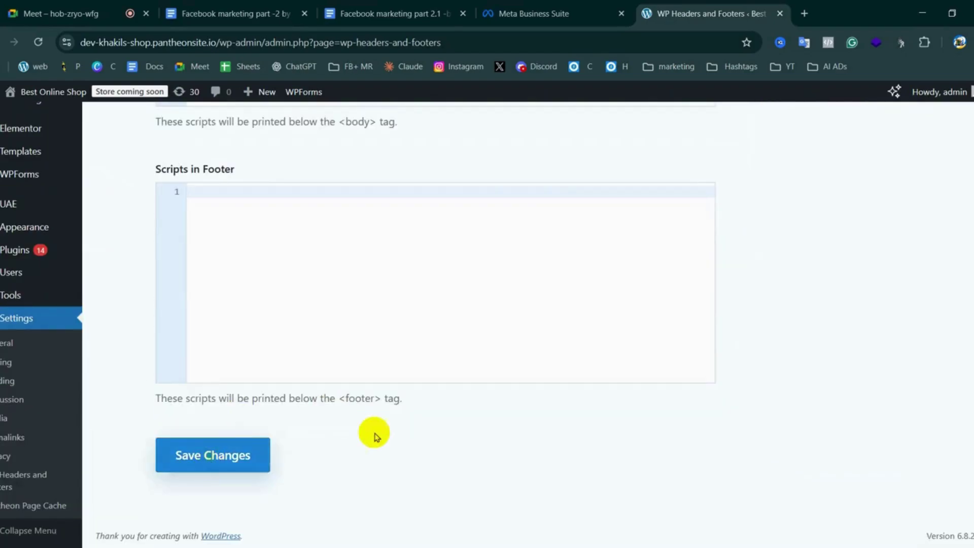
pyautogui.scroll(8, 374, 435)
pyautogui.scroll(7, 377, 435)
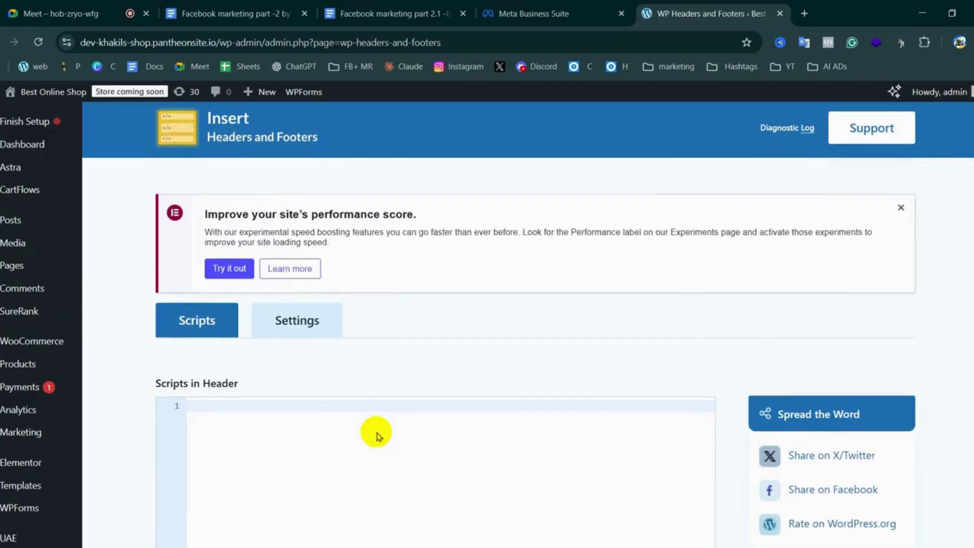
pyautogui.scroll(-2, 323, 399)
pyautogui.scroll(-1, 324, 399)
# Put the cursor in the empty Scripts in Header box and dismiss the Google Translate popup
pyautogui.click(269, 253)
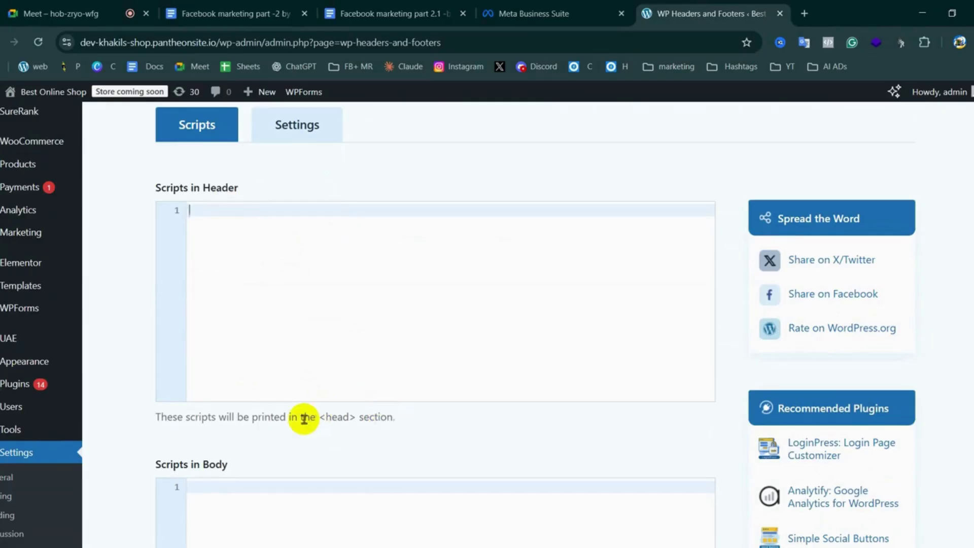
pyautogui.moveTo(304, 419); pyautogui.dragTo(474, 431)
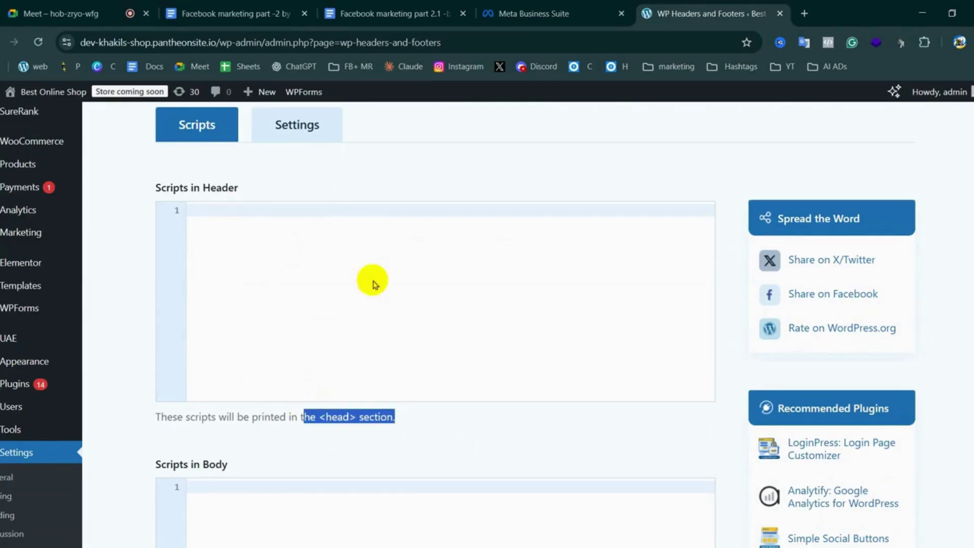
pyautogui.click(325, 243)
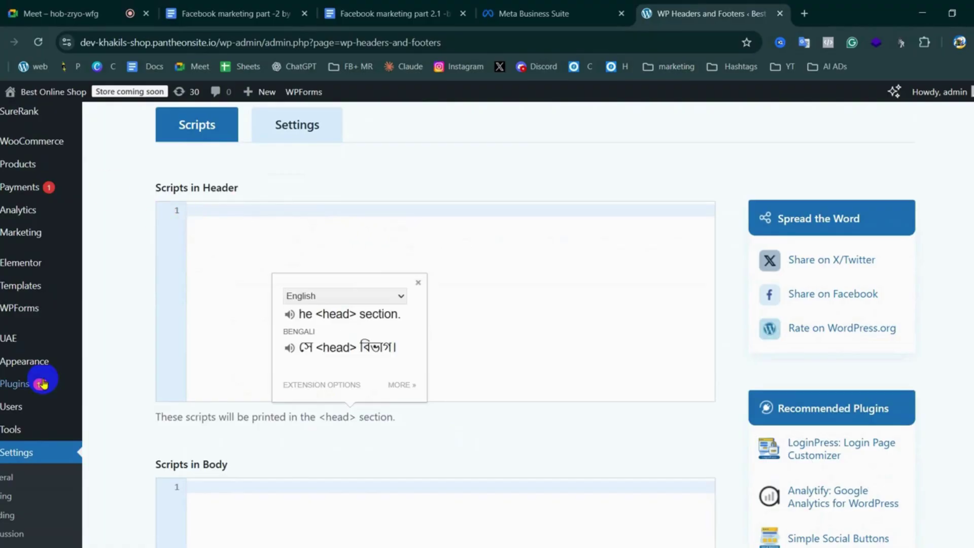
pyautogui.moveTo(10, 357)
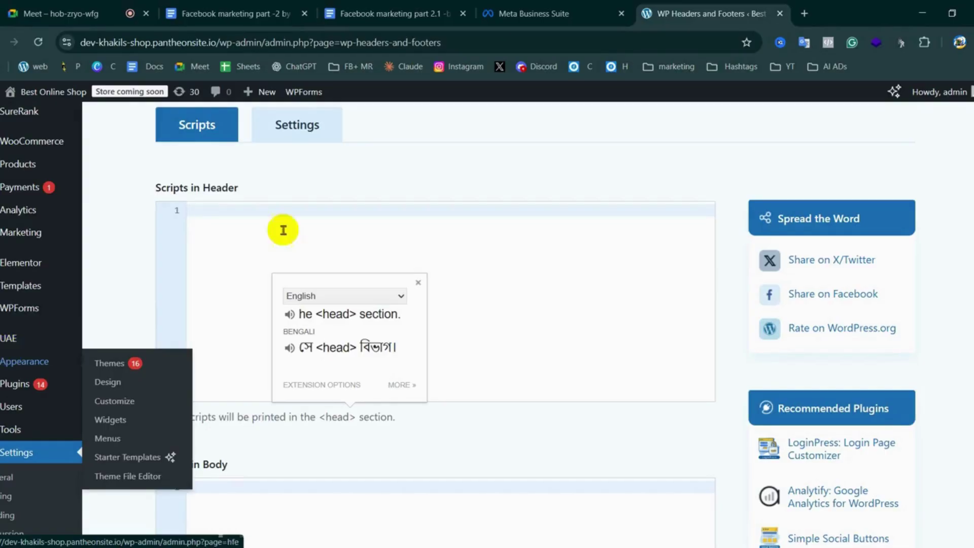
pyautogui.scroll(3, 279, 278)
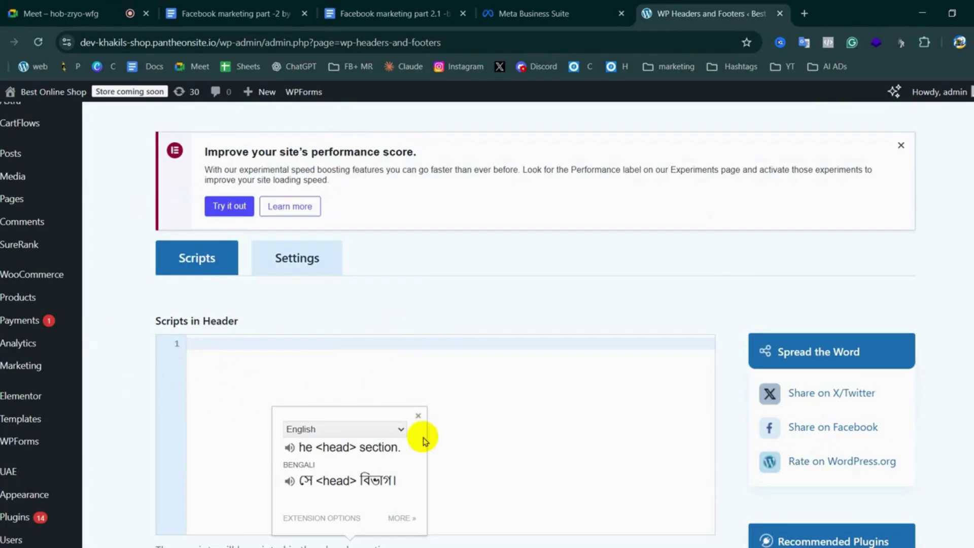
pyautogui.click(418, 415)
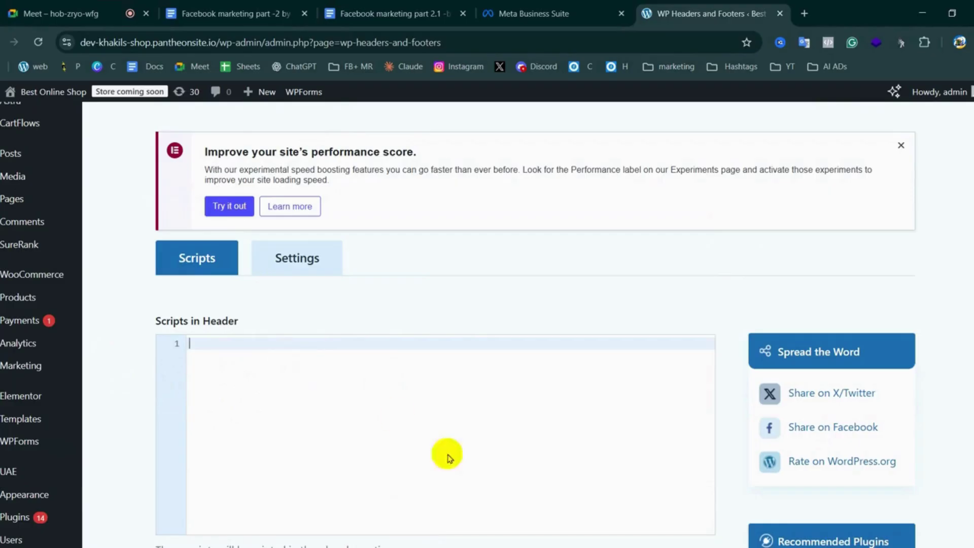
# Go to the Theme File Editor under Appearance
pyautogui.click(30, 346)
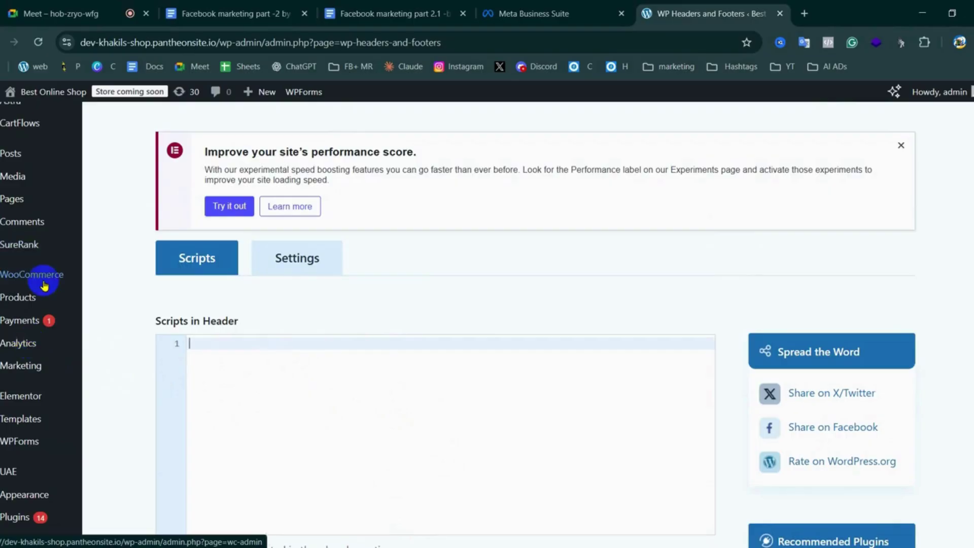
pyautogui.moveTo(49, 492)
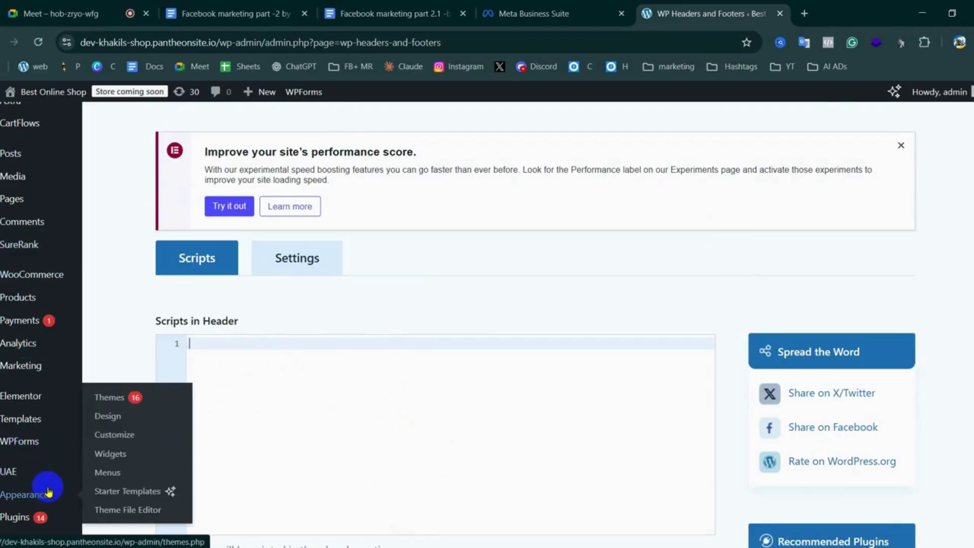
pyautogui.click(101, 495)
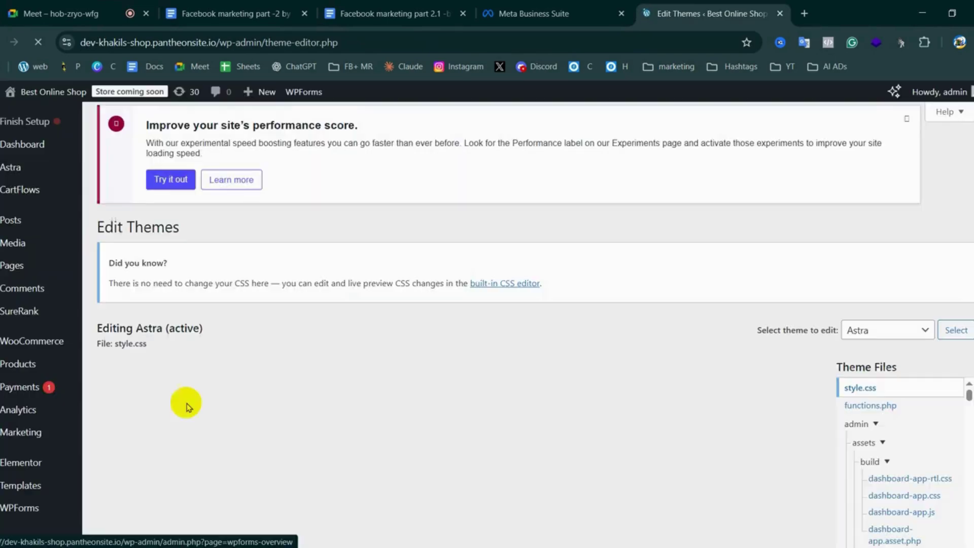
# Find header.php in the Theme Files list and load Astra's header.php
pyautogui.scroll(-5, 893, 446)
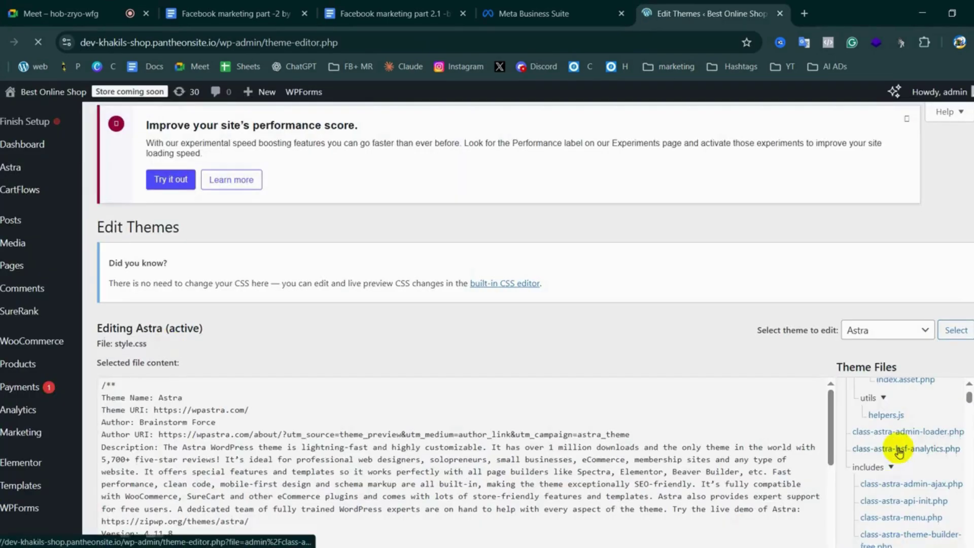
pyautogui.scroll(5, 899, 449)
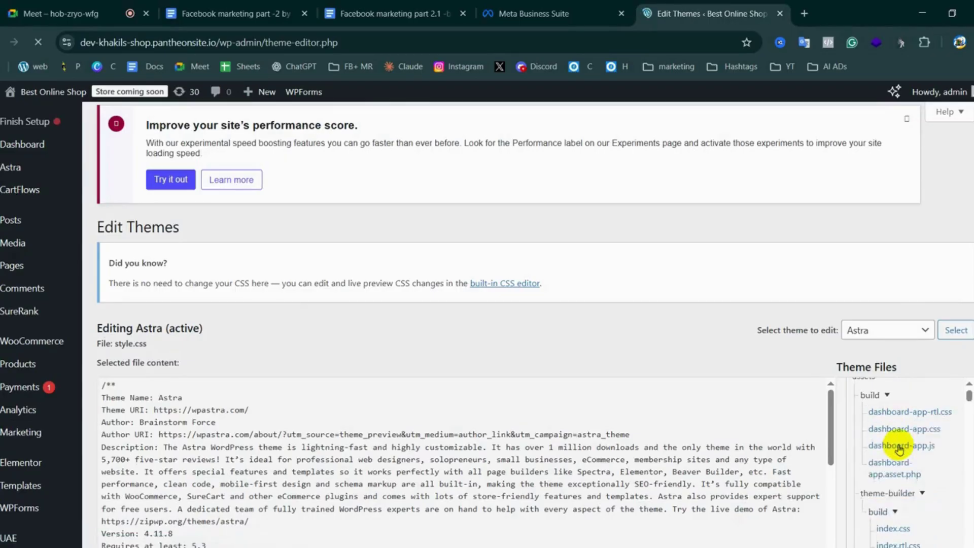
pyautogui.scroll(-5, 899, 448)
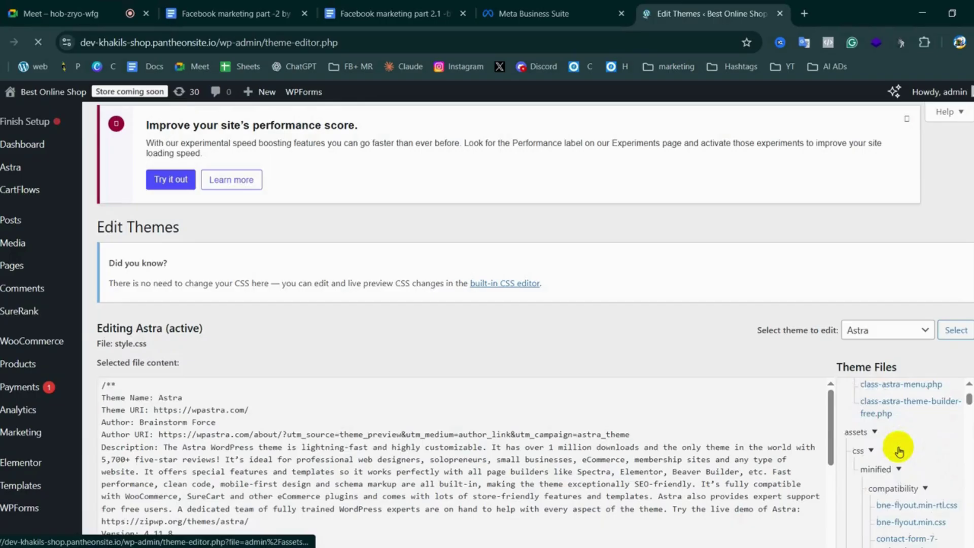
pyautogui.scroll(-10, 899, 454)
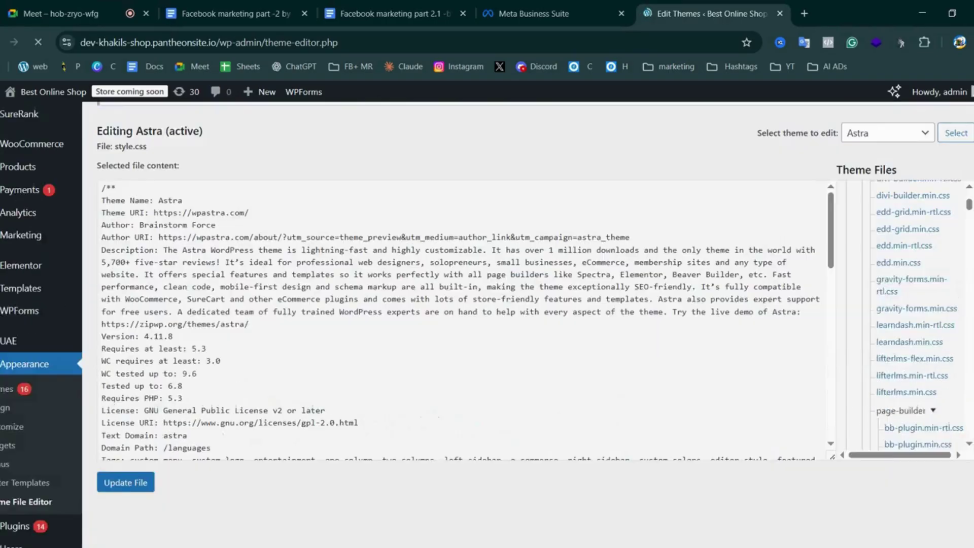
pyautogui.scroll(-8, 930, 350)
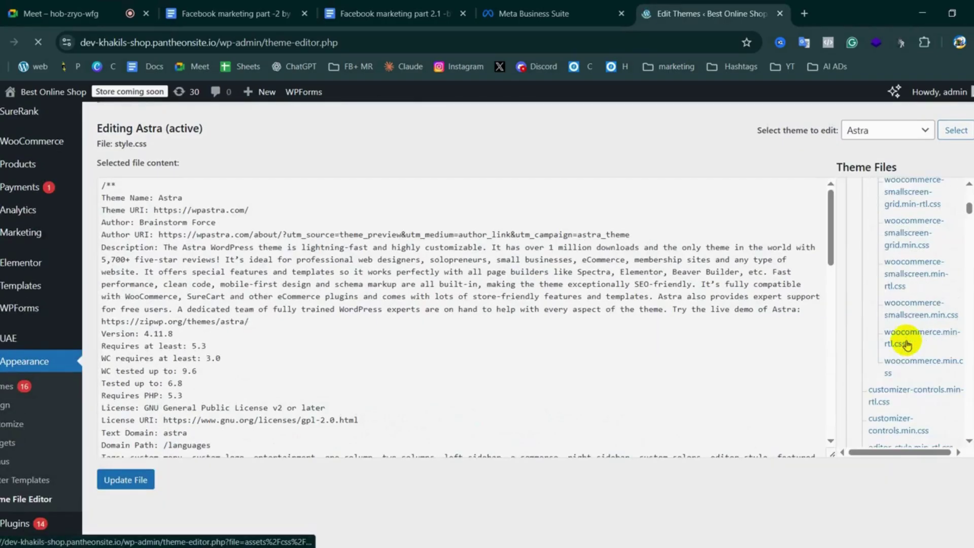
pyautogui.scroll(8, 906, 345)
pyautogui.scroll(4, 593, 317)
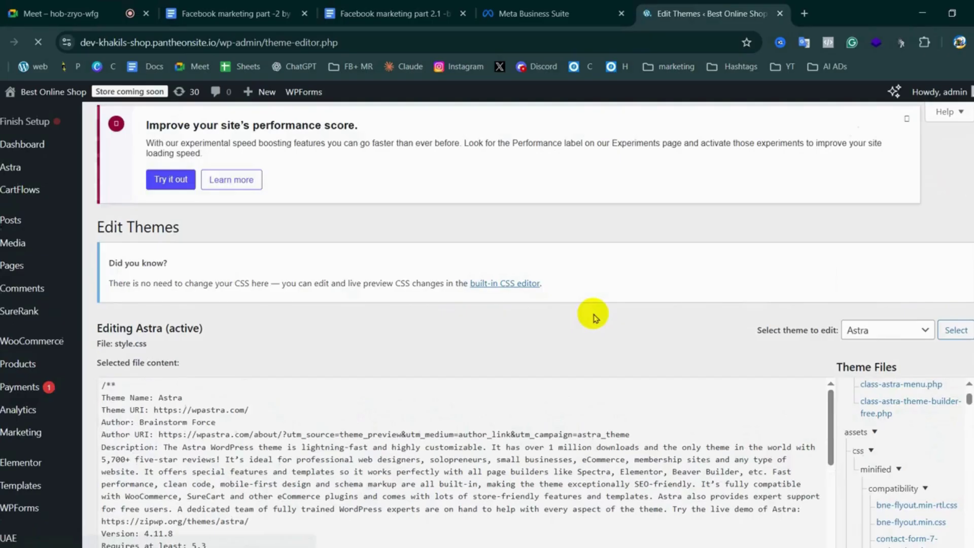
pyautogui.scroll(-5, 594, 318)
pyautogui.scroll(5, 896, 244)
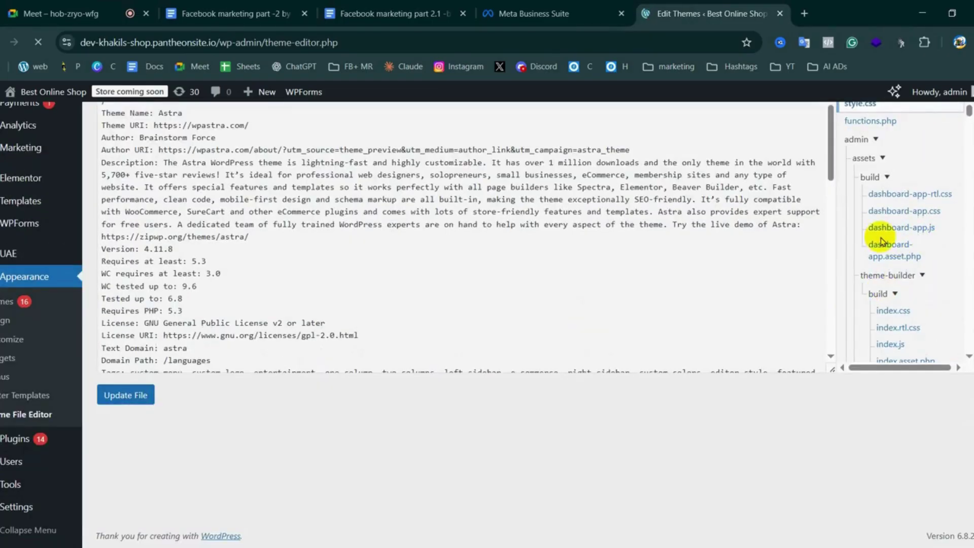
pyautogui.scroll(4, 878, 240)
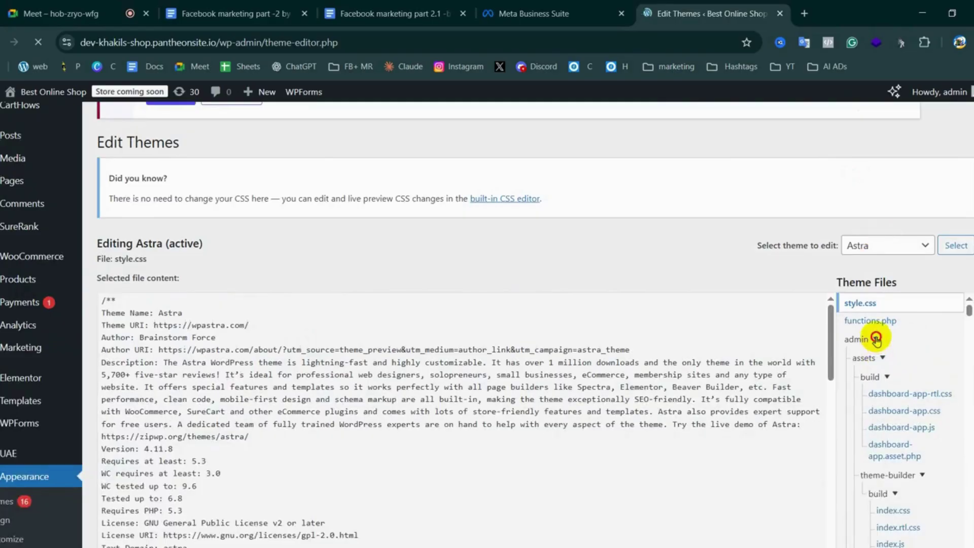
pyautogui.scroll(-10, 894, 355)
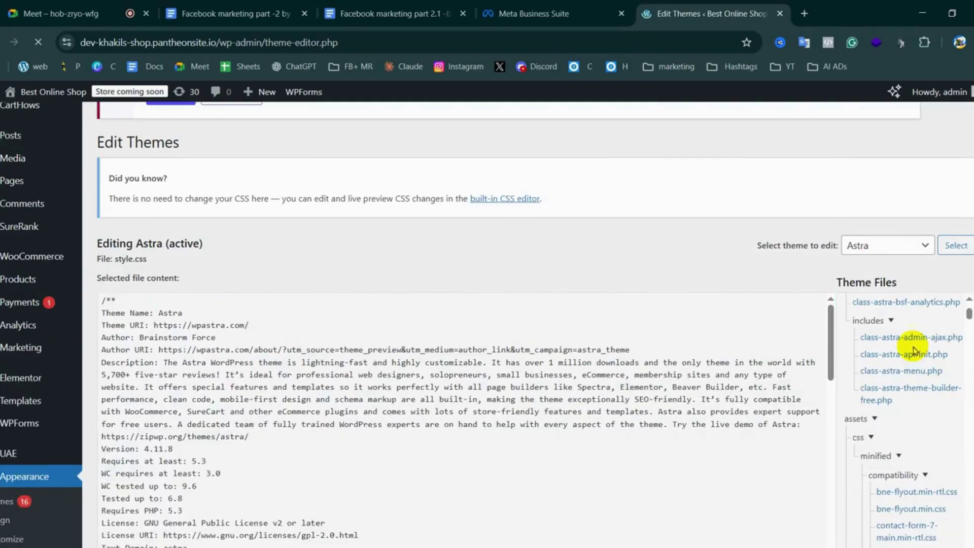
pyautogui.scroll(-10, 914, 353)
pyautogui.scroll(-15, 908, 431)
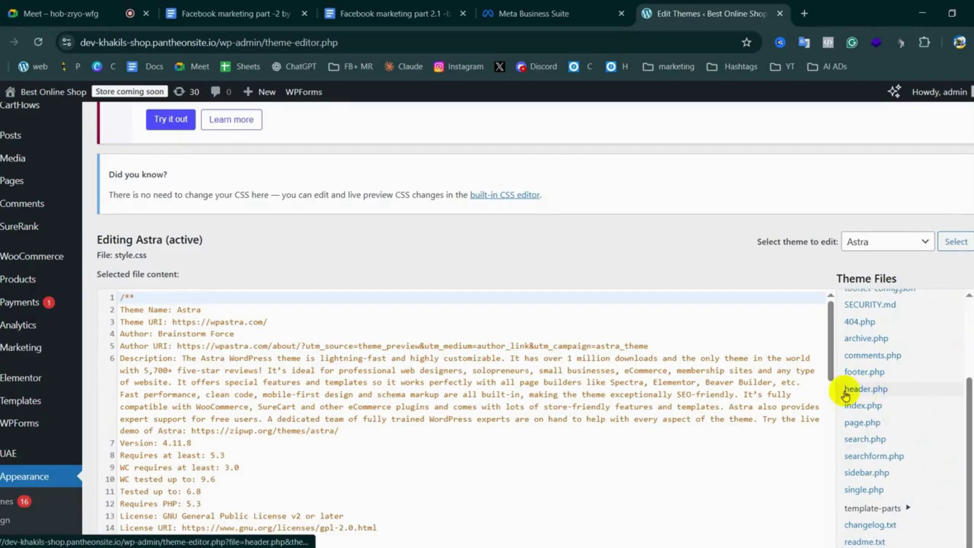
pyautogui.click(868, 392)
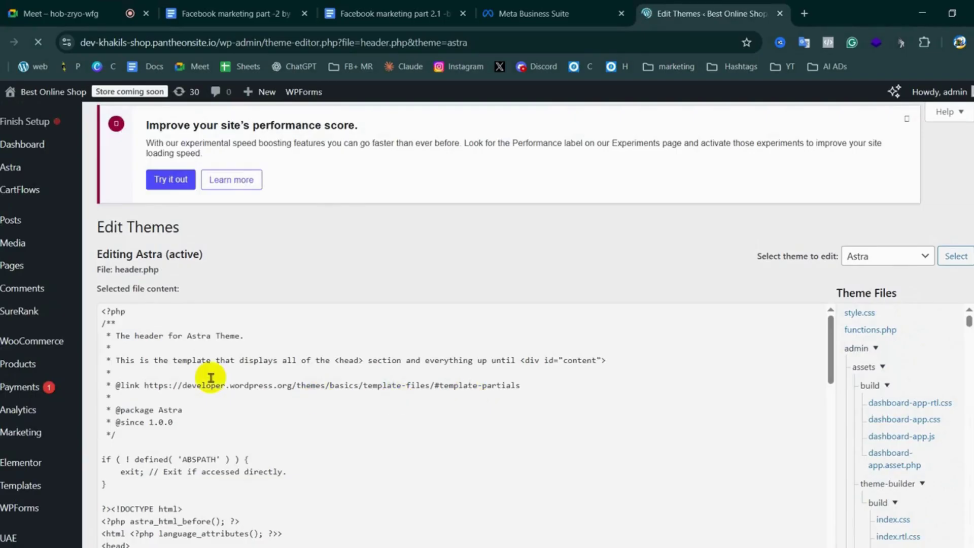
# Delete the facebook-domain-verification meta tag on line 22 below <head> in header.php
pyautogui.scroll(-10, 210, 378)
pyautogui.scroll(-10, 178, 429)
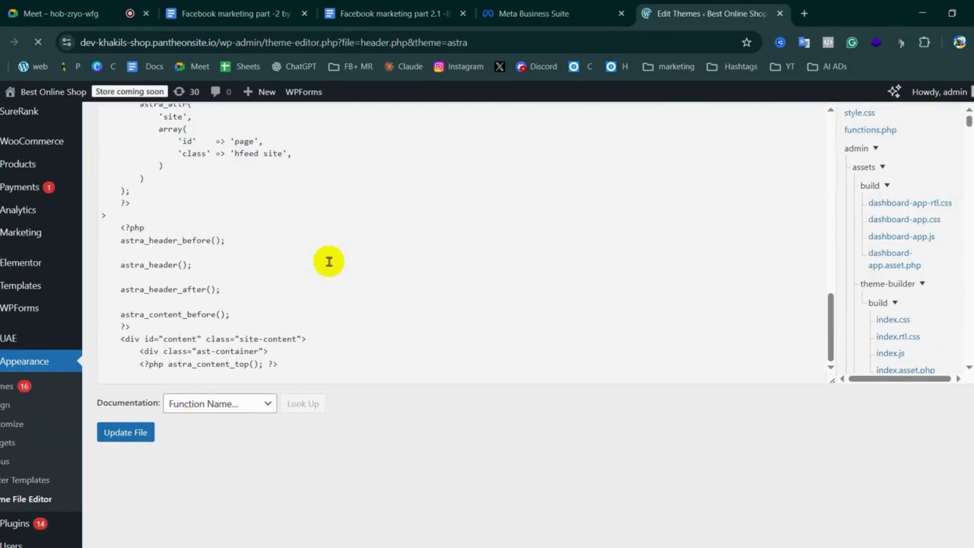
pyautogui.scroll(8, 228, 286)
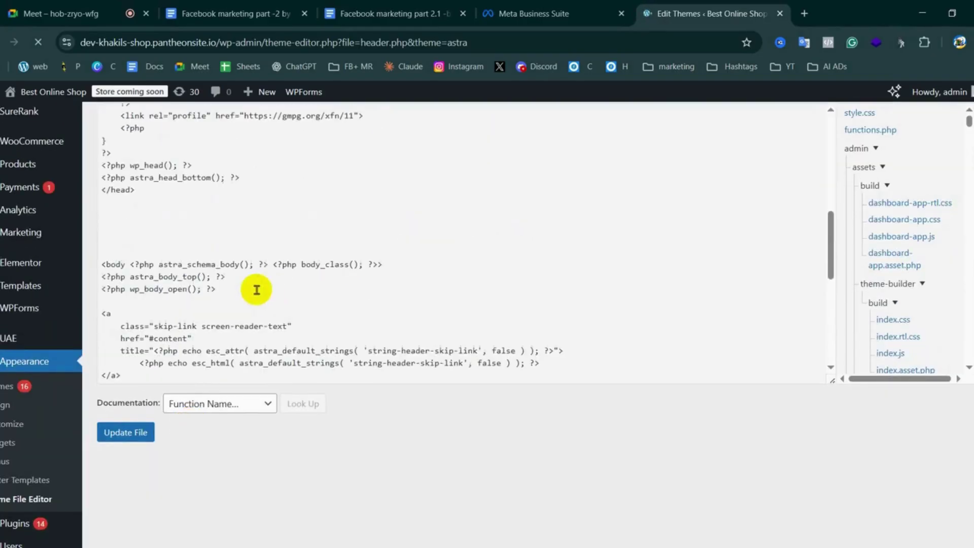
pyautogui.scroll(3, 162, 292)
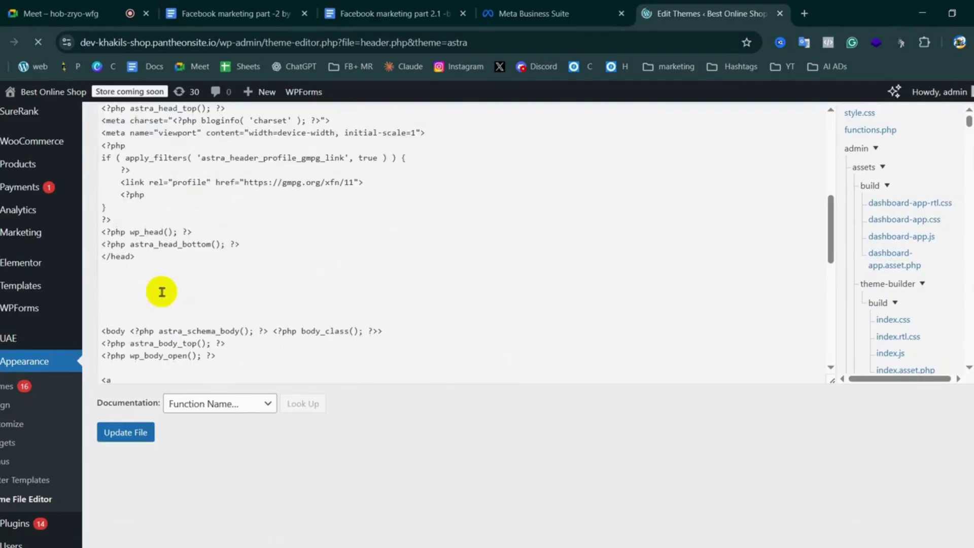
pyautogui.scroll(9, 154, 297)
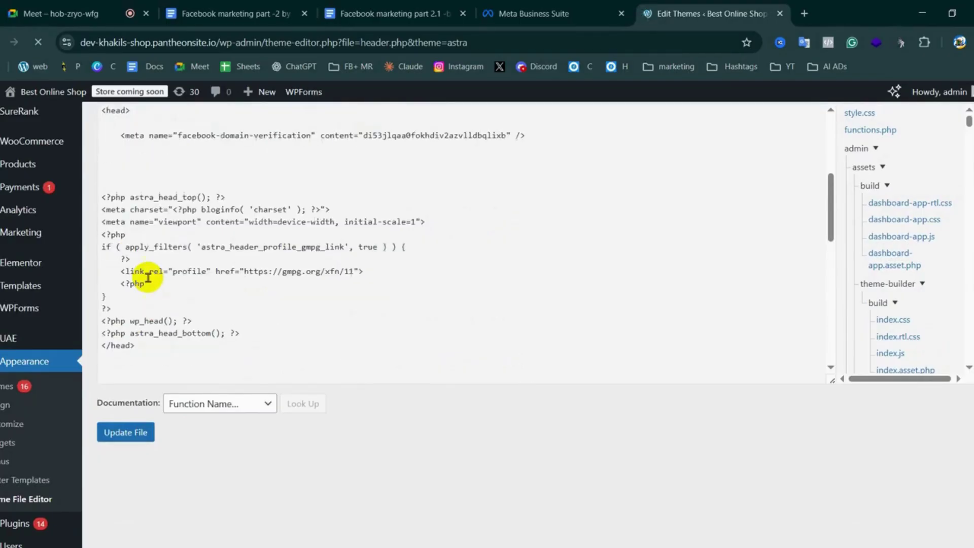
pyautogui.moveTo(120, 247); pyautogui.dragTo(528, 250)
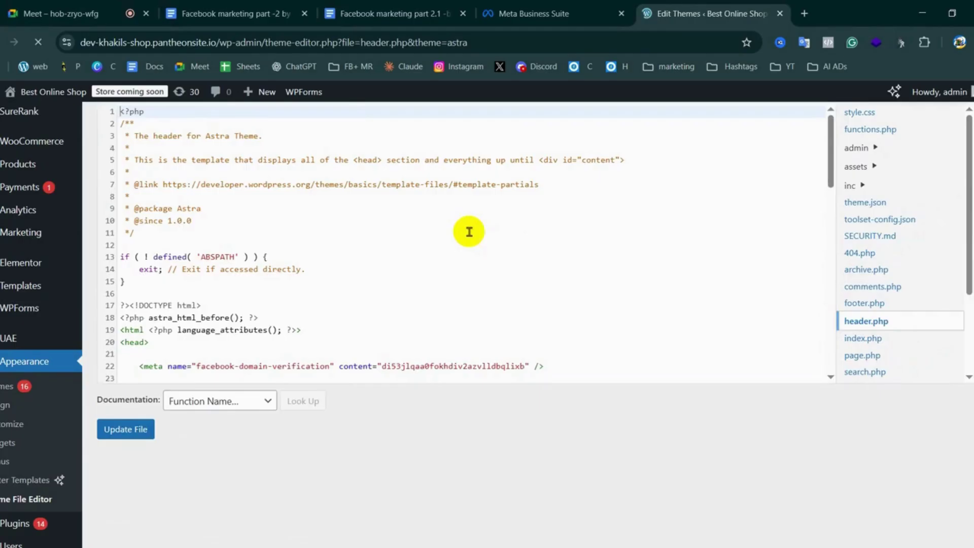
pyautogui.scroll(-3, 330, 292)
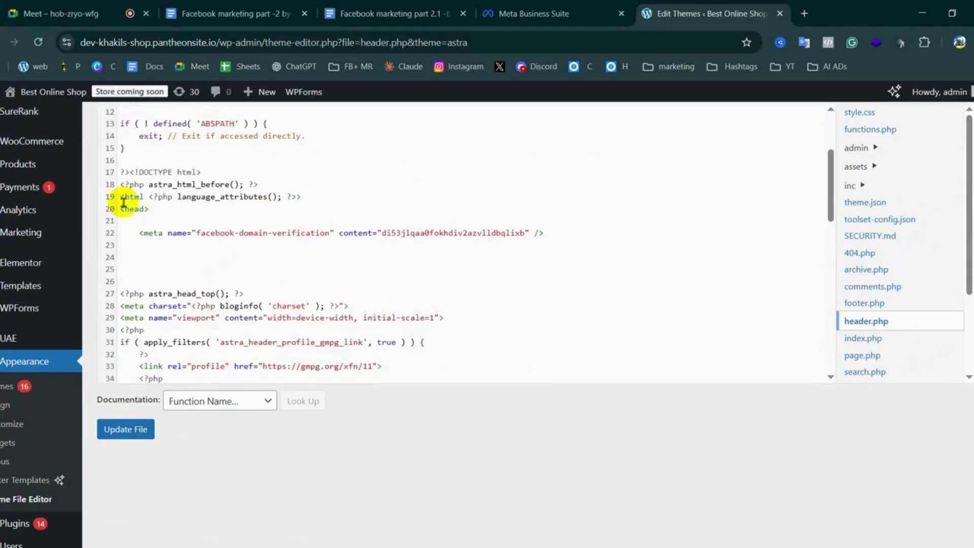
pyautogui.moveTo(152, 209); pyautogui.dragTo(122, 210)
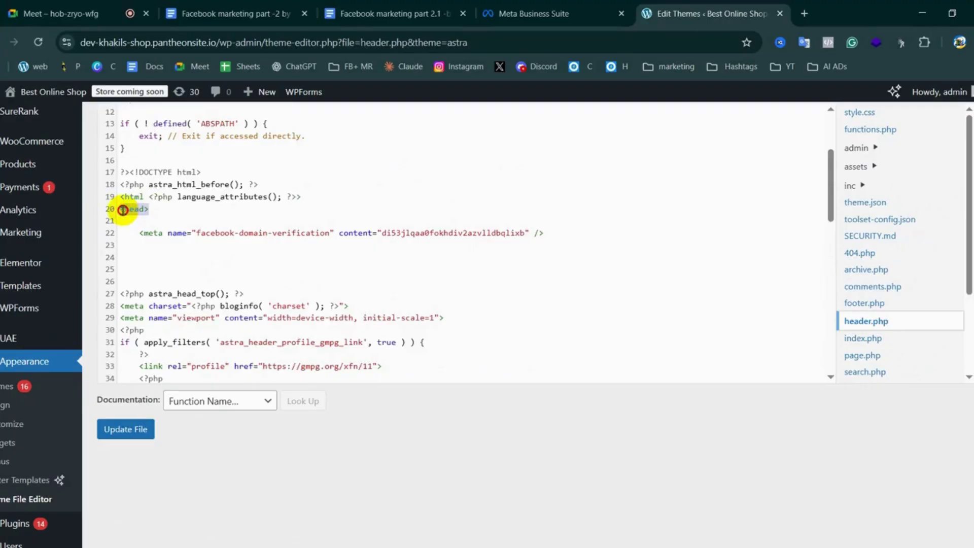
pyautogui.tripleClick(137, 232)
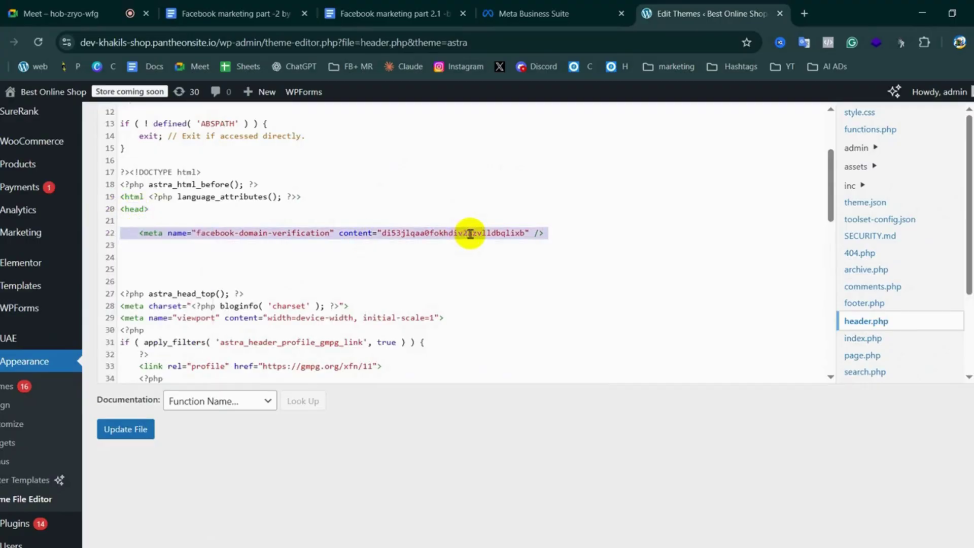
pyautogui.press('BackSpace')
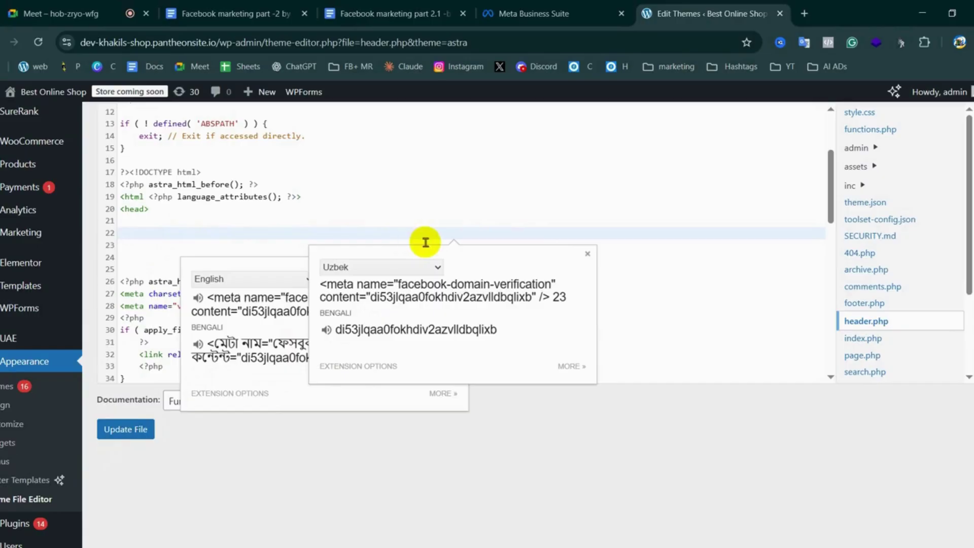
# Save header.php with Update File, reload the editor, and return to Meta's domain settings
pyautogui.rightClick(326, 235)
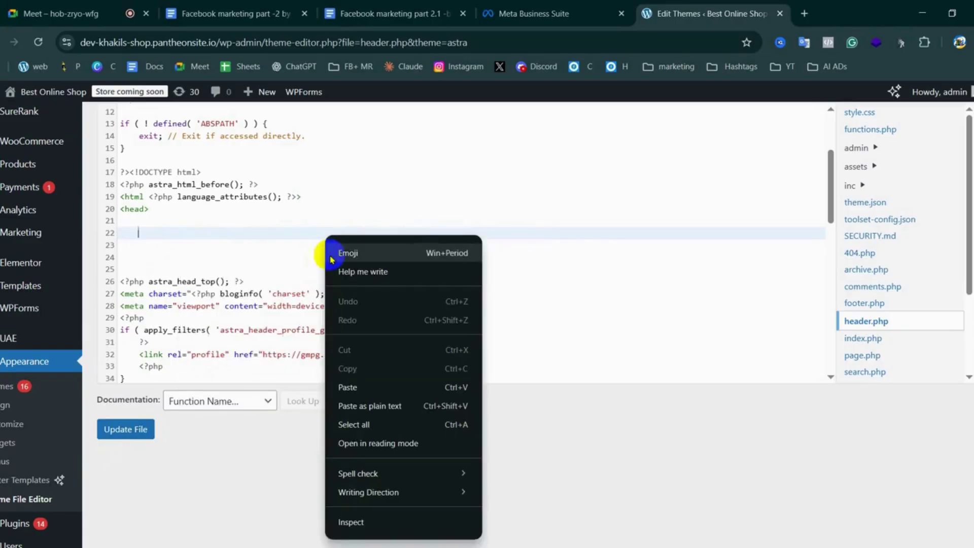
pyautogui.click(122, 436)
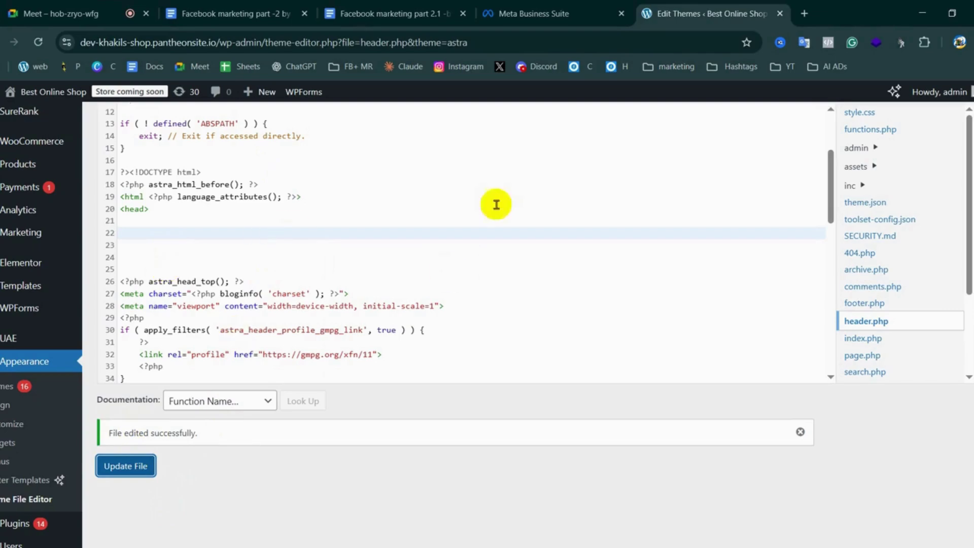
pyautogui.click(39, 43)
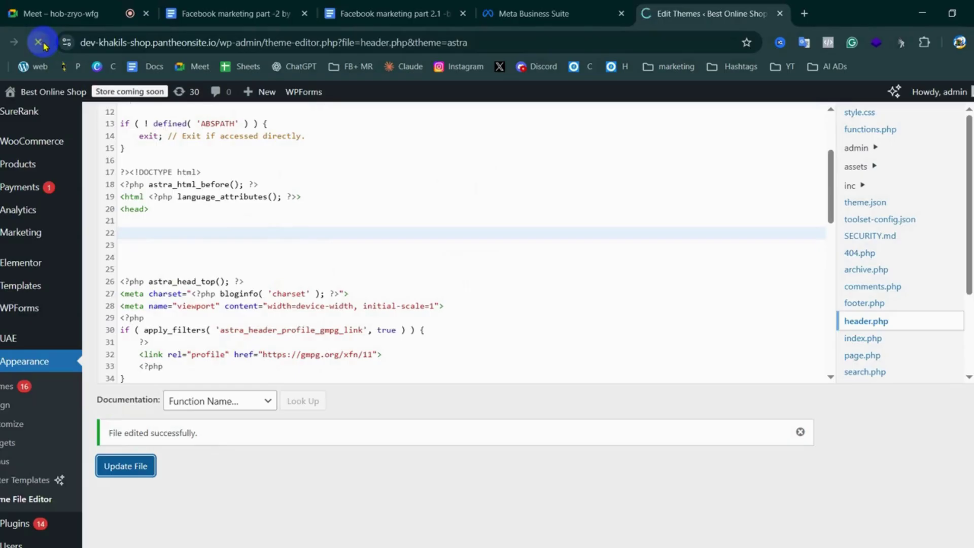
pyautogui.click(514, 11)
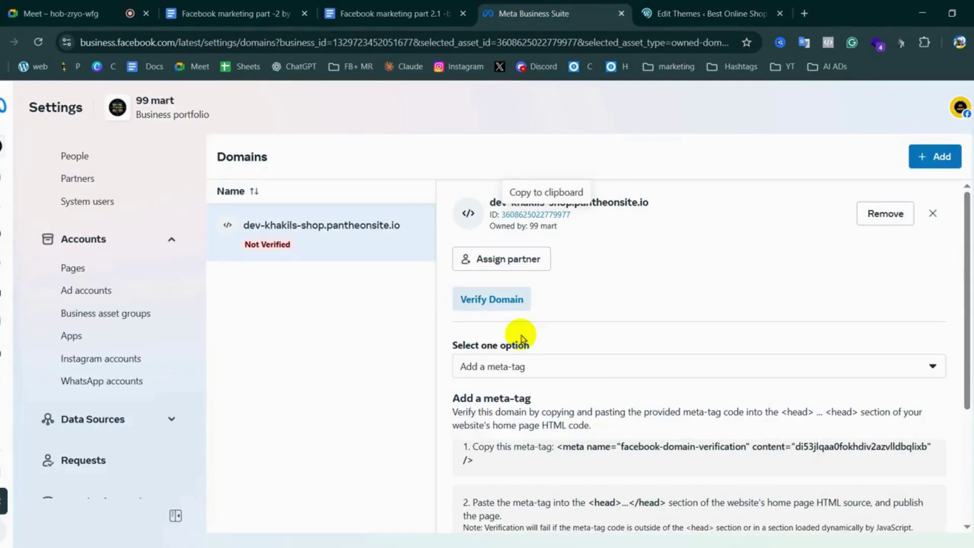
# Refresh Meta's Domains settings with F5, then return to the WordPress theme editor
pyautogui.press('F5')
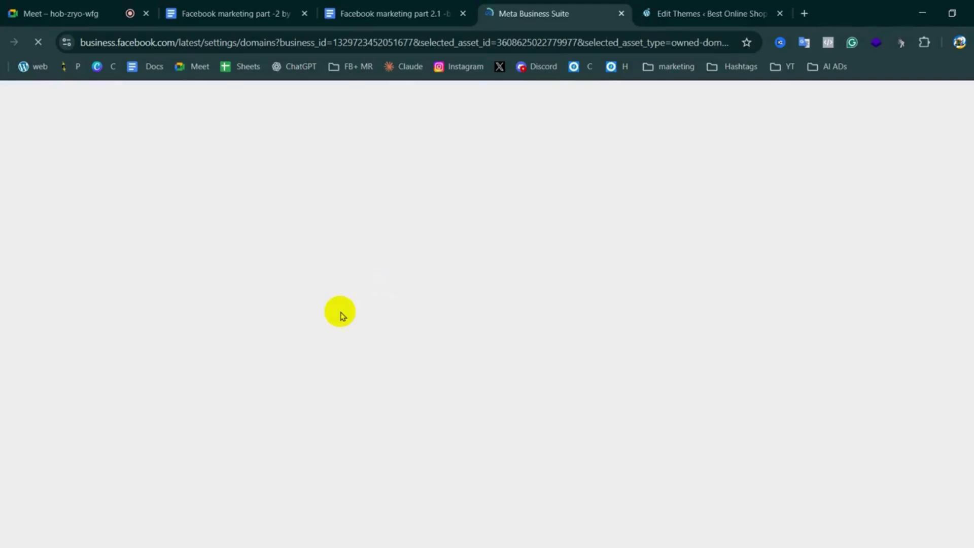
pyautogui.hotkey('ctrl', 'Tab')
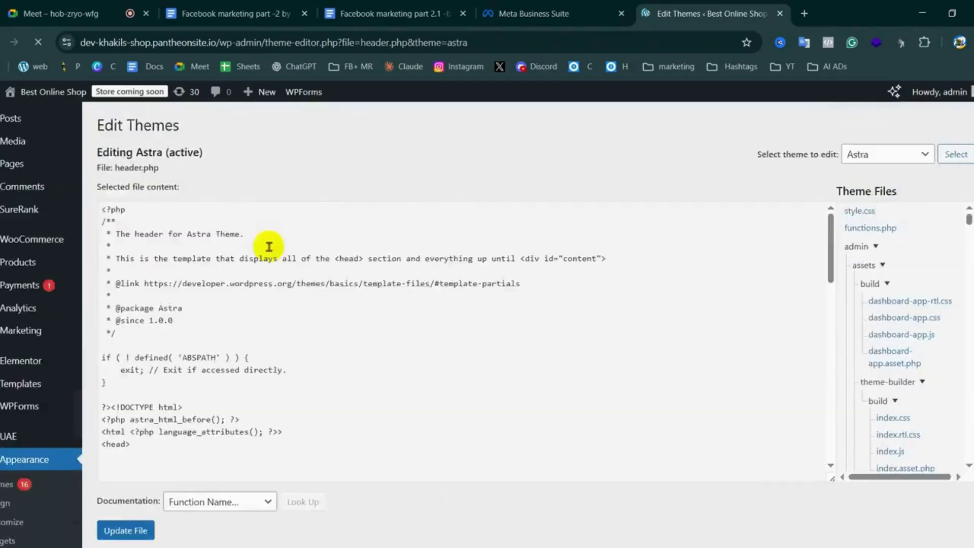
# Go to Plugins > Installed Plugins in WordPress
pyautogui.scroll(3, 98, 263)
pyautogui.scroll(-5, 295, 376)
pyautogui.scroll(-7, 182, 439)
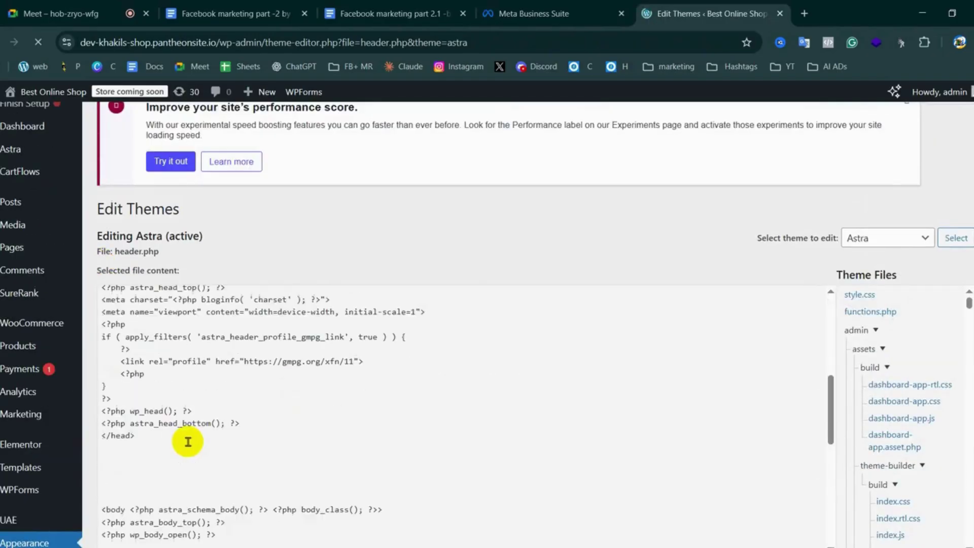
pyautogui.scroll(-5, 41, 427)
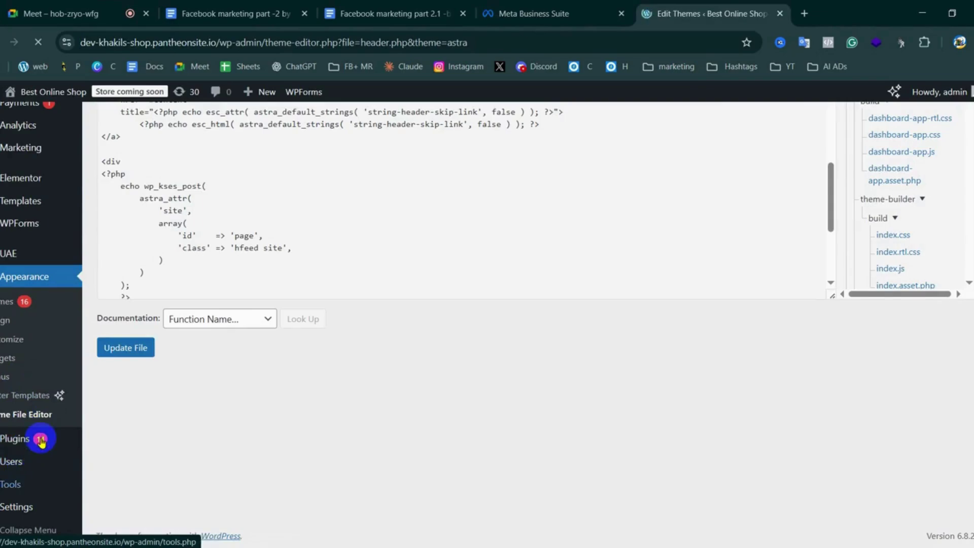
pyautogui.moveTo(15, 439)
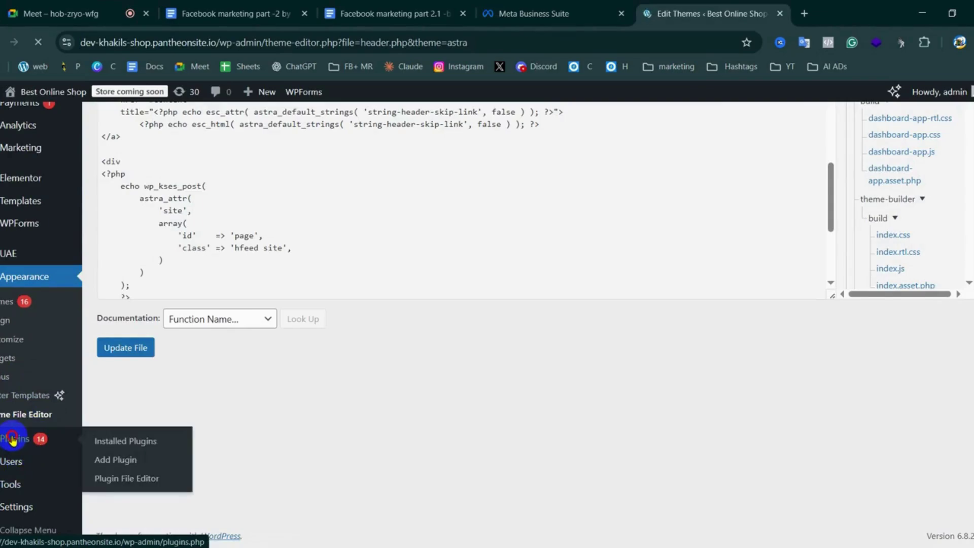
pyautogui.click(114, 442)
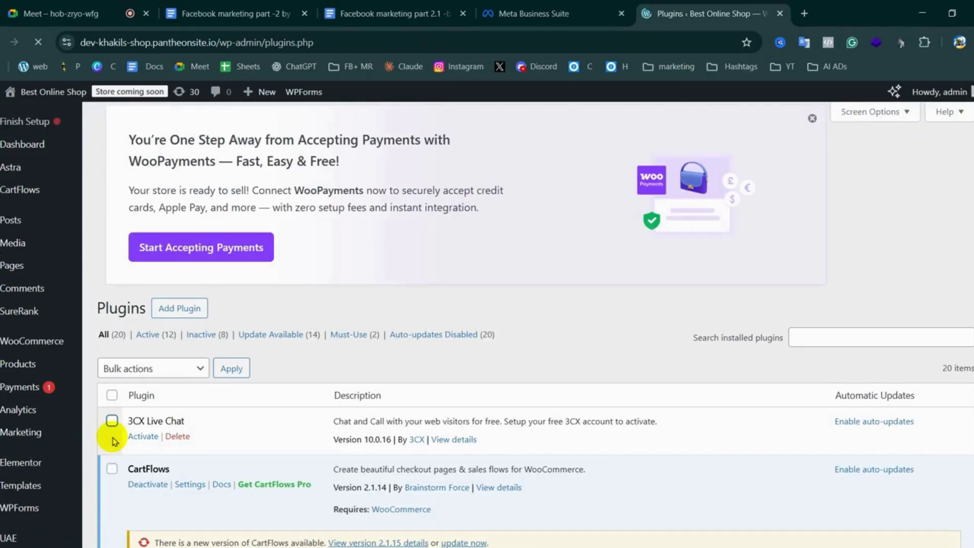
# Open the WP Headers And Footers Settings page showing its Scripts and Settings sections
pyautogui.scroll(-10, 152, 426)
pyautogui.scroll(-15, 189, 417)
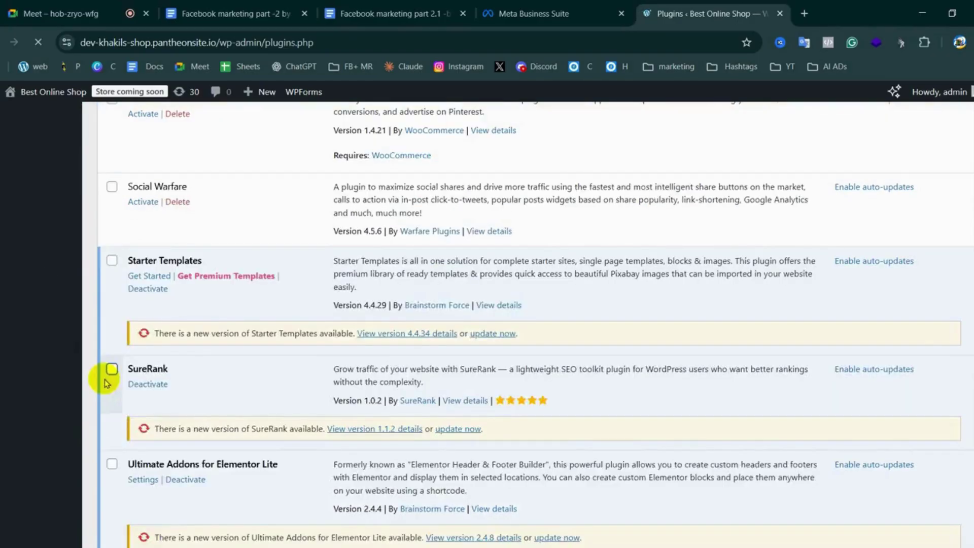
pyautogui.scroll(-10, 182, 434)
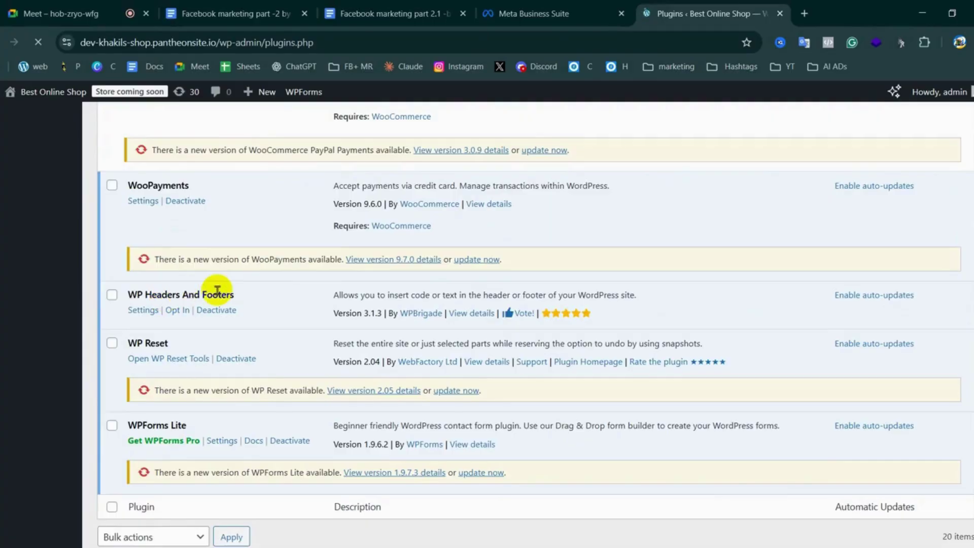
pyautogui.click(142, 311)
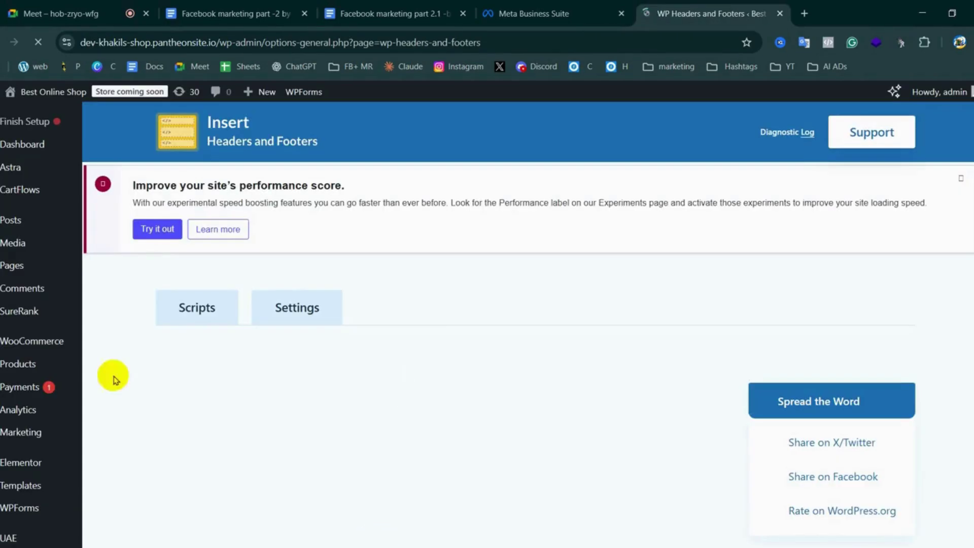
pyautogui.scroll(-5, 337, 380)
pyautogui.scroll(5, 211, 290)
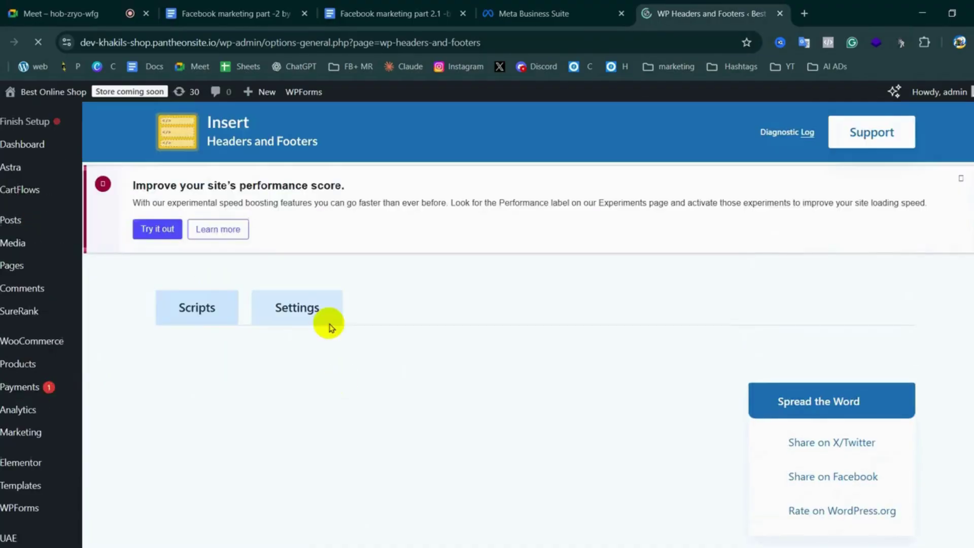
pyautogui.scroll(-5, 320, 350)
pyautogui.scroll(3, 297, 254)
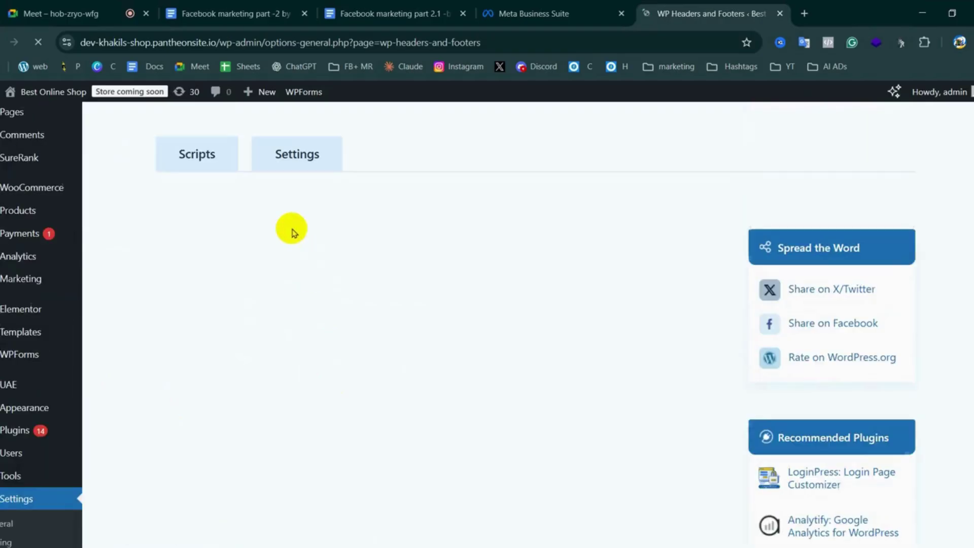
# Copy the facebook-domain-verification meta tag from Meta's step 1 and return to the WordPress plugin page
pyautogui.click(505, 5)
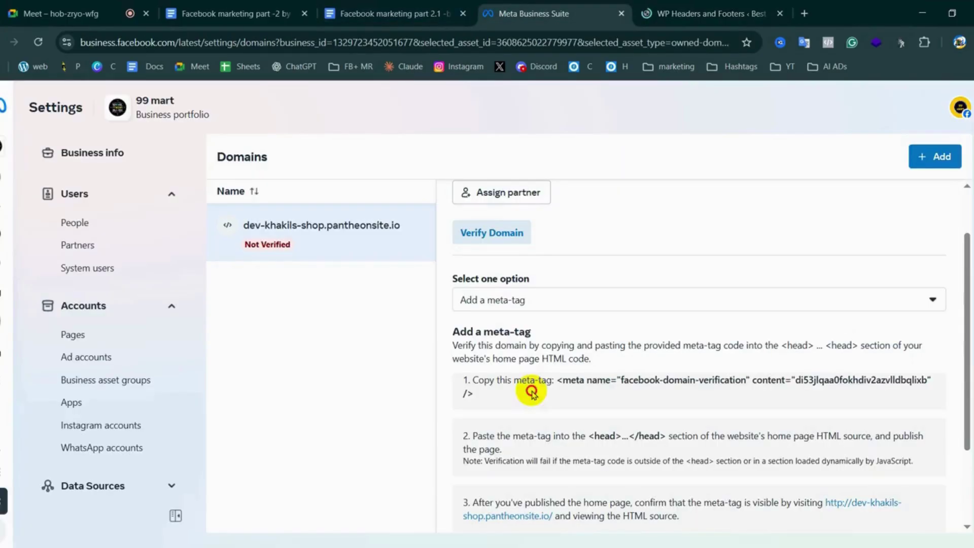
pyautogui.click(559, 392)
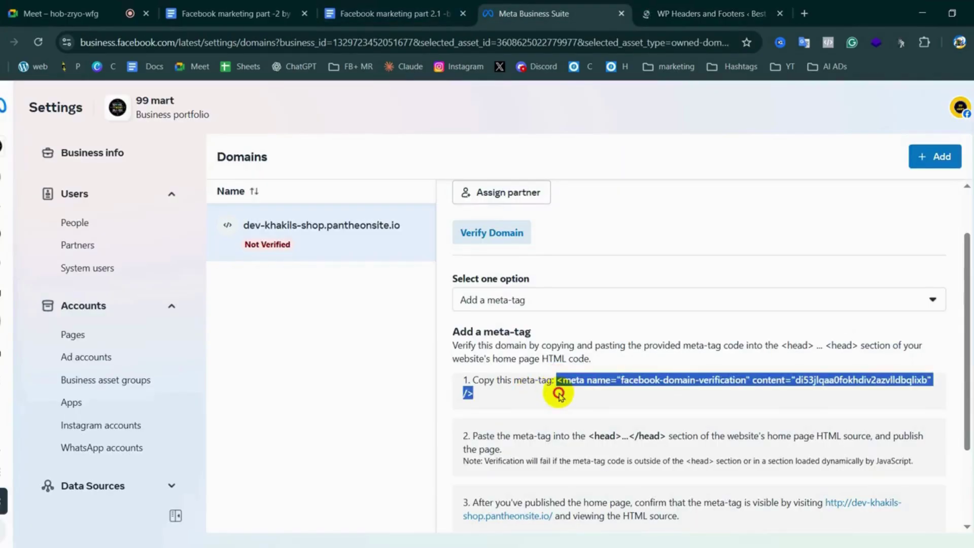
pyautogui.rightClick(586, 381)
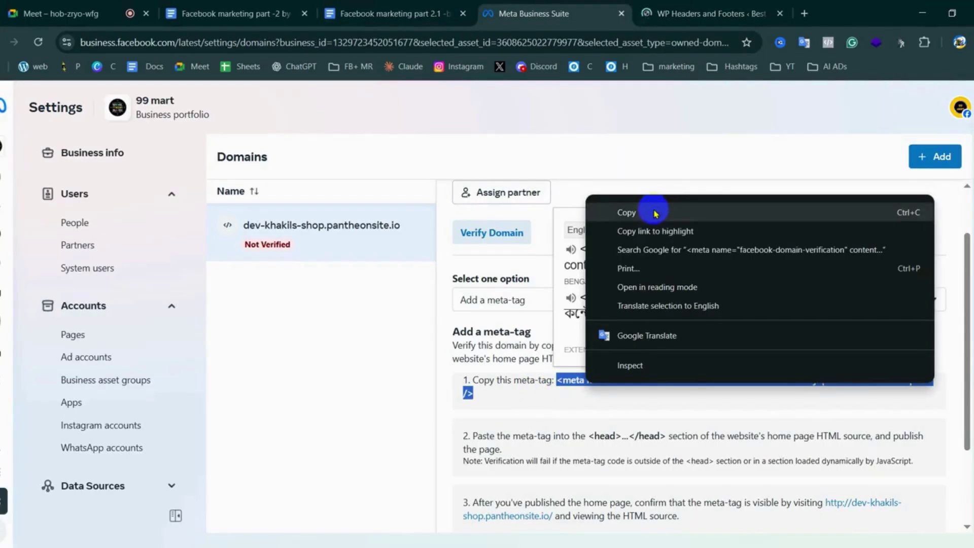
pyautogui.click(655, 213)
pyautogui.hotkey('ctrl', 'Tab')
pyautogui.click(109, 332)
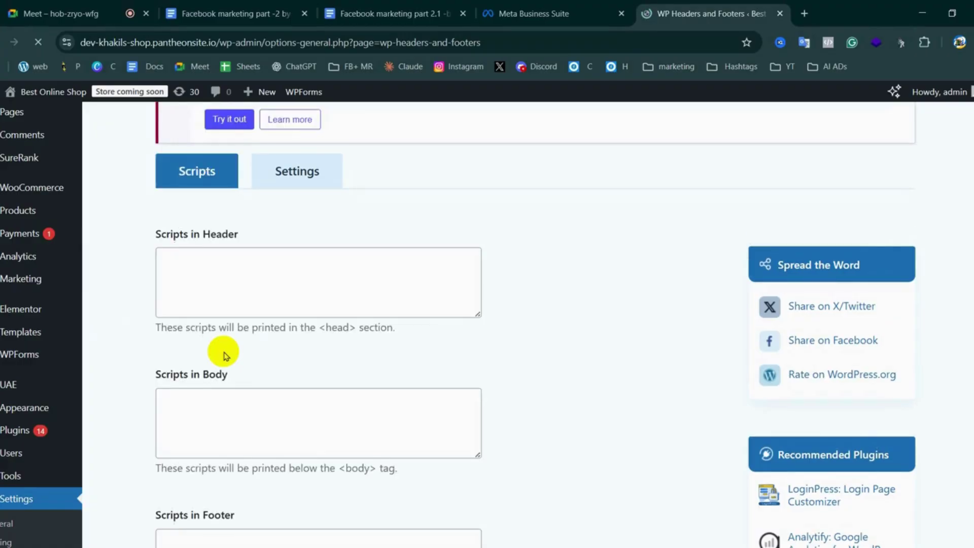
# Paste the verification meta tag into Scripts in Header and save, getting 'Settings saved.'
pyautogui.click(239, 273)
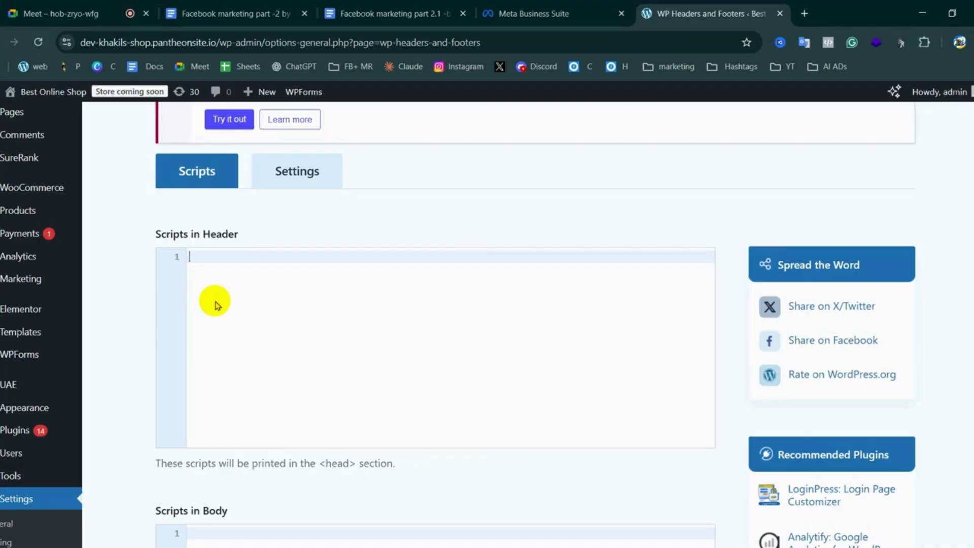
pyautogui.hotkey('ctrl', 'v')
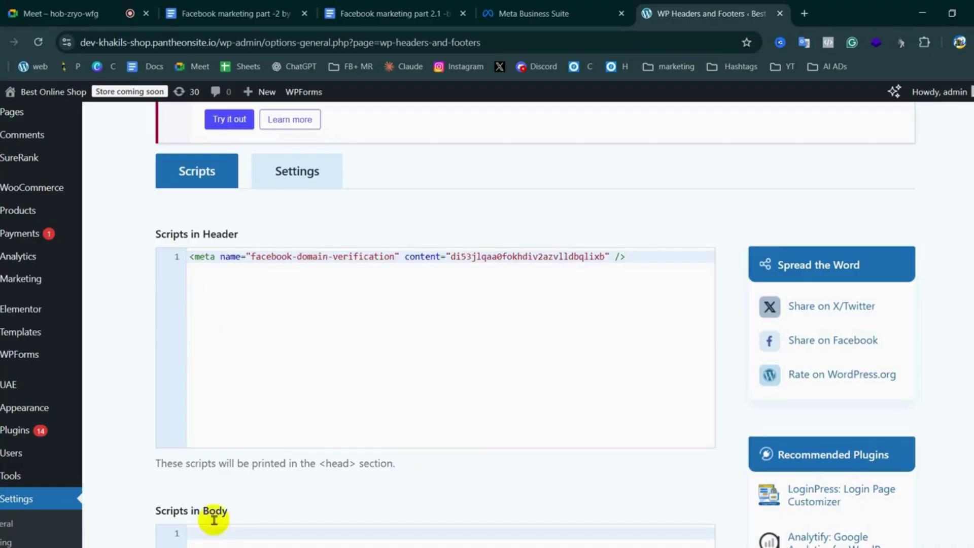
pyautogui.scroll(-6, 211, 516)
pyautogui.scroll(-5, 173, 499)
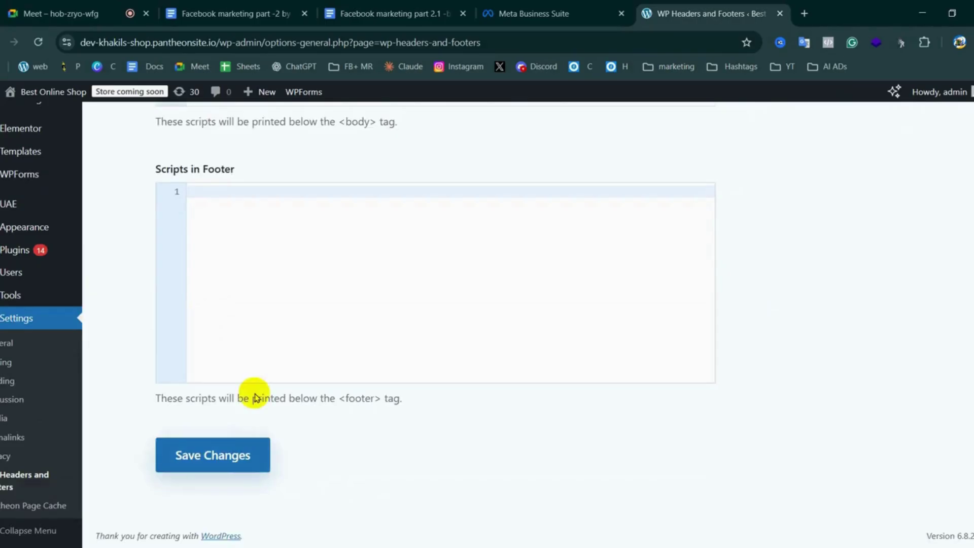
pyautogui.scroll(6, 261, 374)
pyautogui.scroll(5, 264, 284)
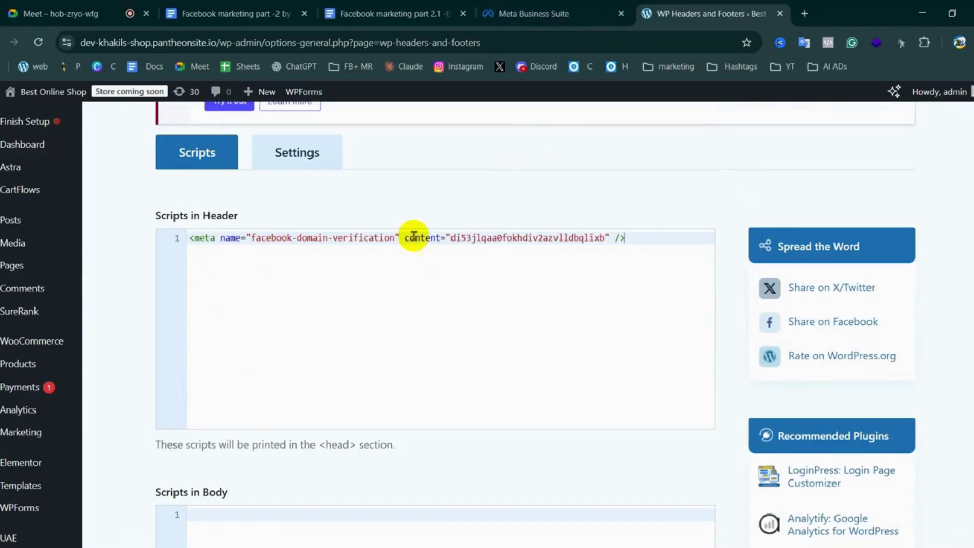
pyautogui.scroll(-5, 229, 357)
pyautogui.scroll(6, 318, 198)
pyautogui.scroll(-2, 259, 387)
pyautogui.scroll(-10, 256, 382)
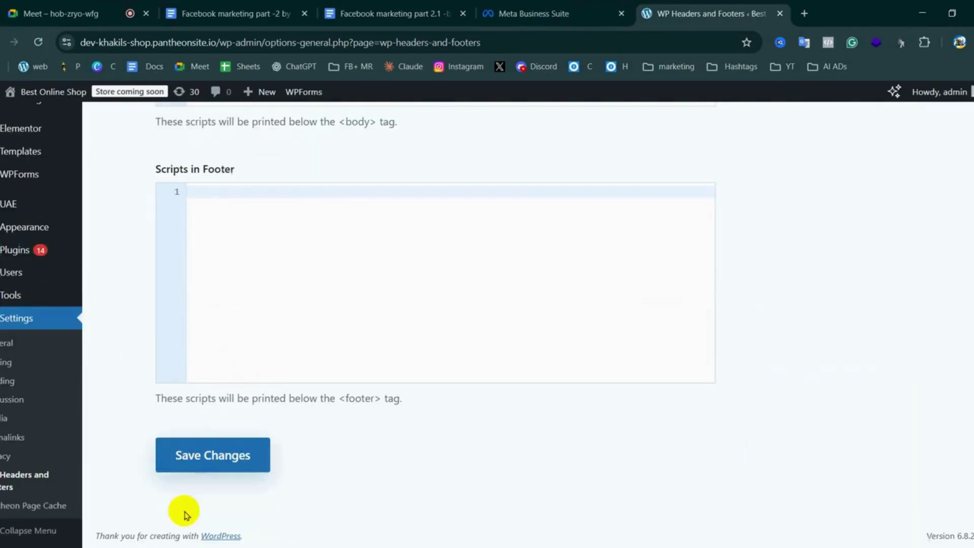
pyautogui.click(221, 456)
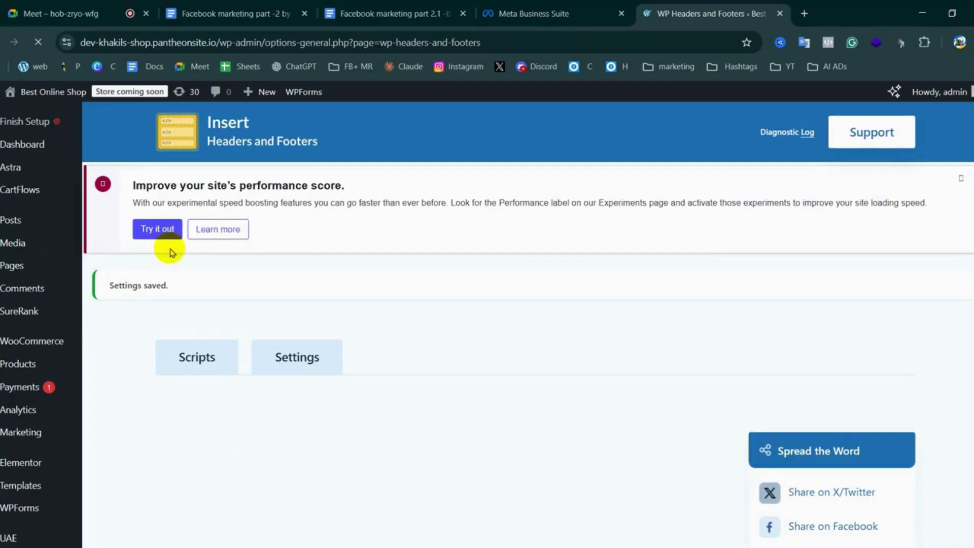
# Check that the meta tag is still under Scripts in Header, then return to Meta's Domains page
pyautogui.scroll(-5, 327, 362)
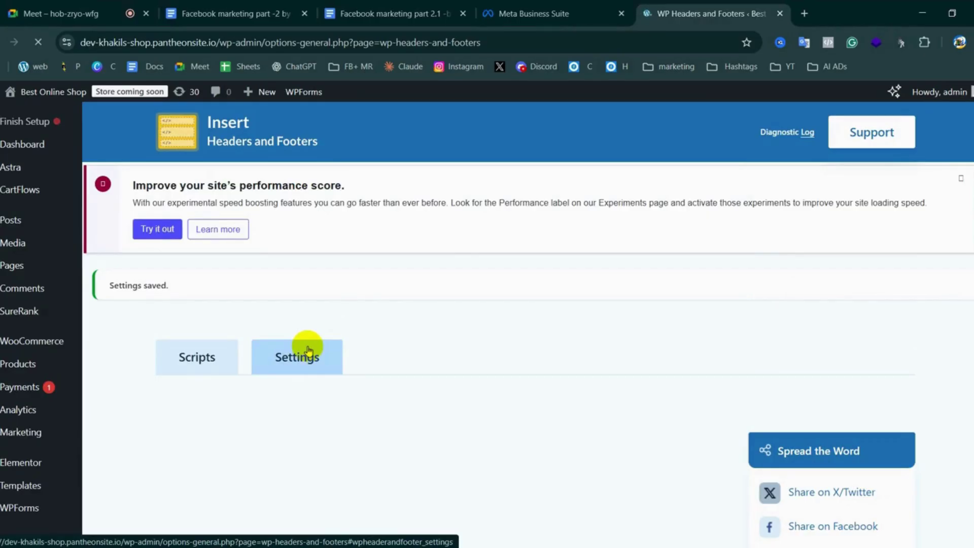
pyautogui.scroll(-5, 307, 349)
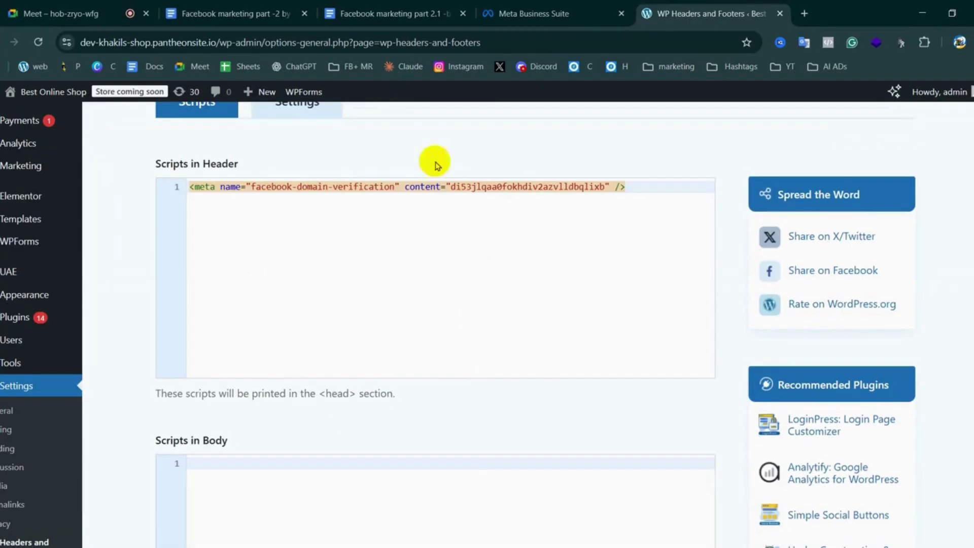
pyautogui.scroll(5, 604, 245)
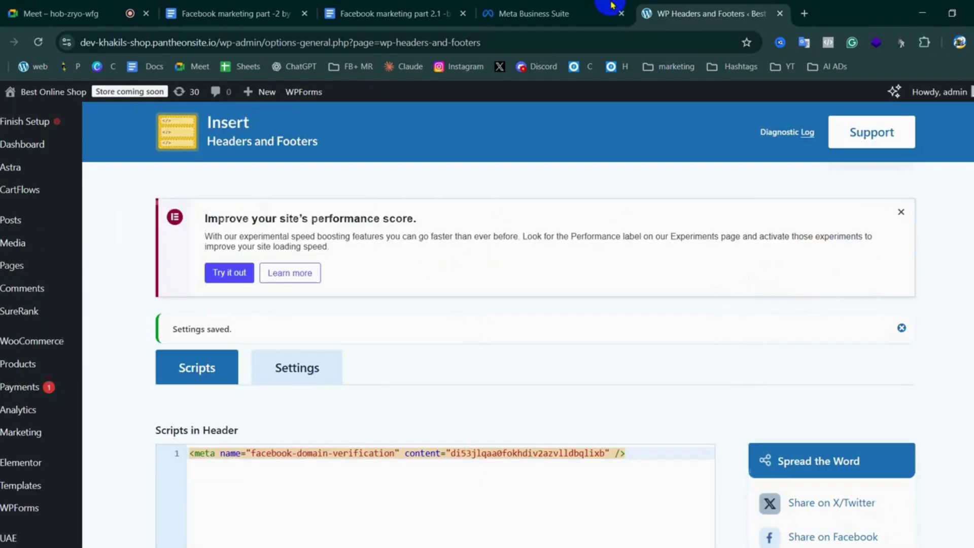
pyautogui.click(596, 6)
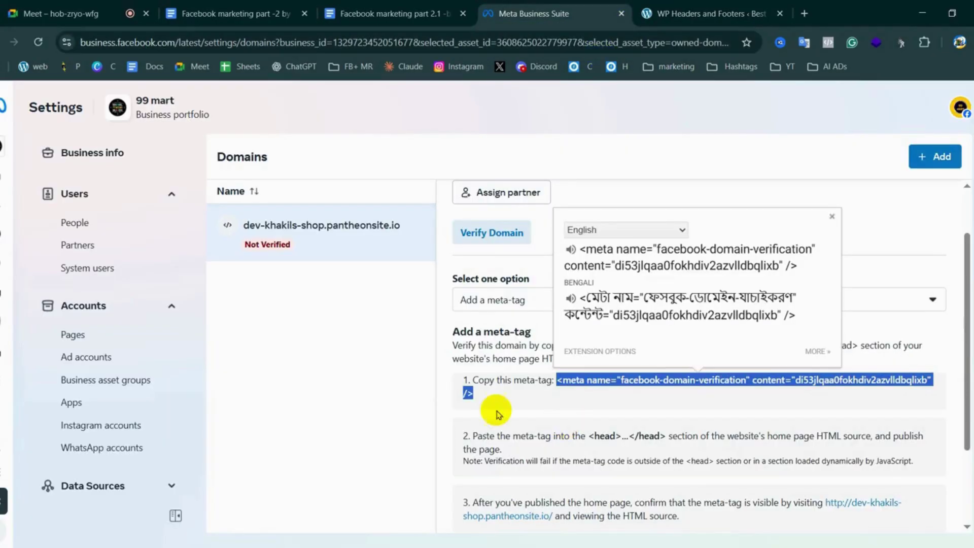
# Run Verify domain for dev-khakils-shop.pantheonsite.io, which reports Verification failed
pyautogui.scroll(-2, 472, 411)
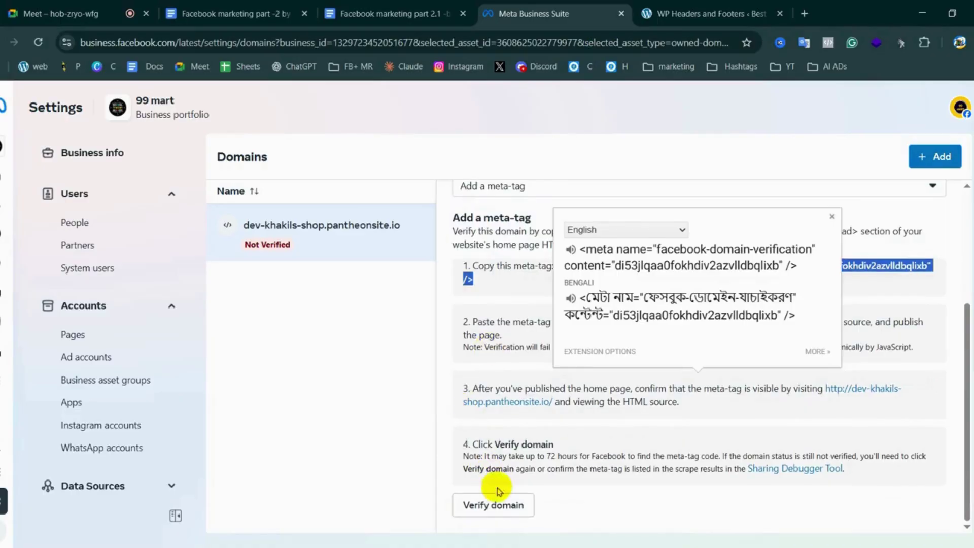
pyautogui.click(498, 506)
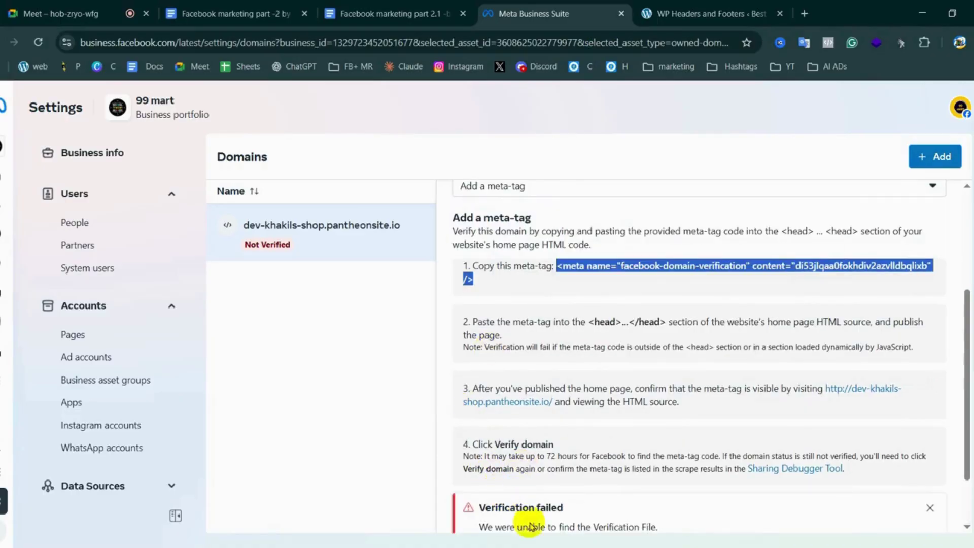
pyautogui.scroll(-2, 571, 495)
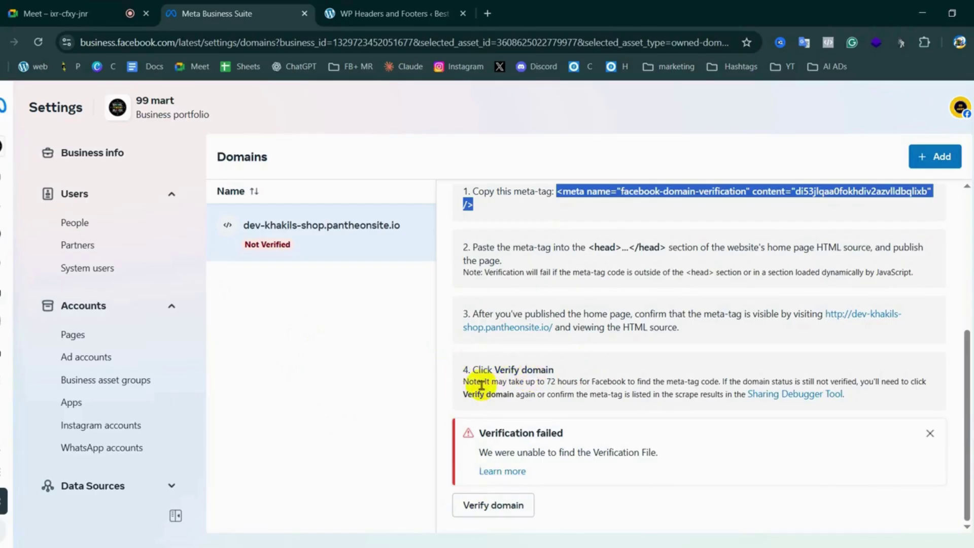
# Translate the step 4 note with Google Translate and open the Sharing Debugger Tool in a new tab
pyautogui.moveTo(539, 382); pyautogui.dragTo(835, 373)
pyautogui.click(547, 381)
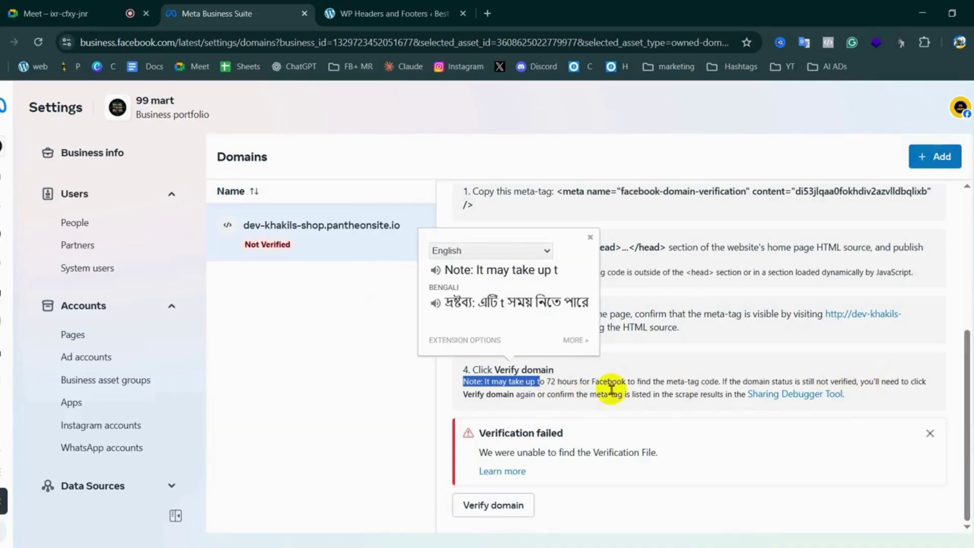
pyautogui.doubleClick(568, 382)
pyautogui.moveTo(541, 382); pyautogui.dragTo(917, 382)
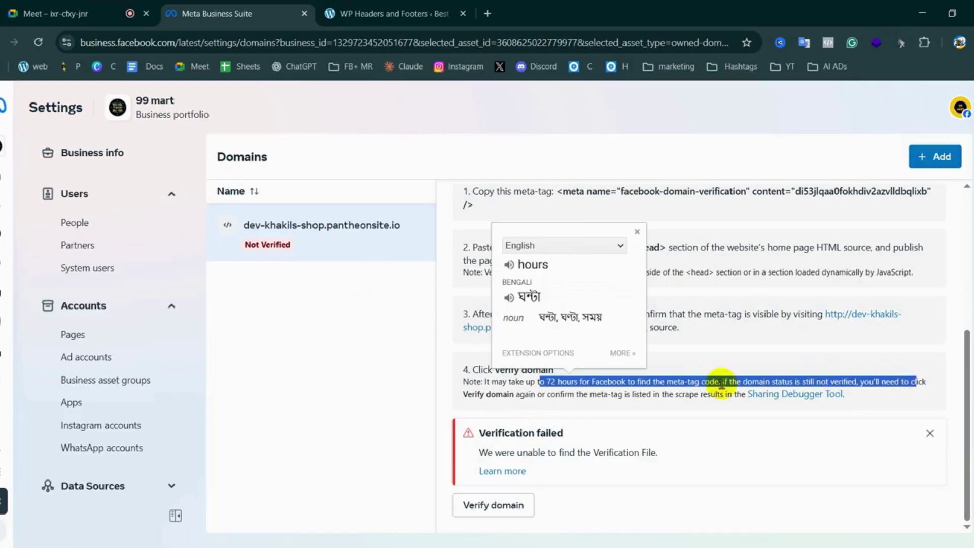
pyautogui.click(792, 396)
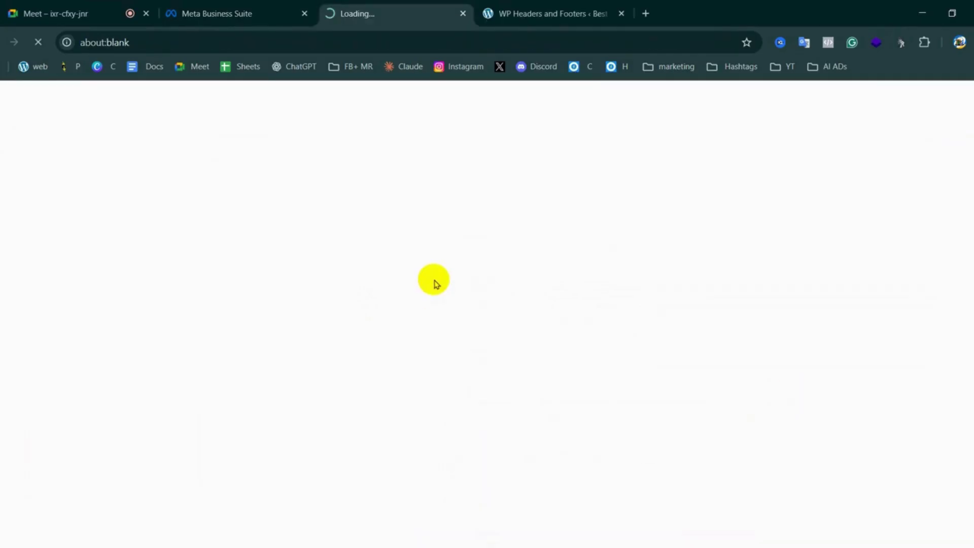
# Copy the site address dev-khakils-shop.pantheonsite.io from the WordPress Headers and Footers page
pyautogui.click(561, 7)
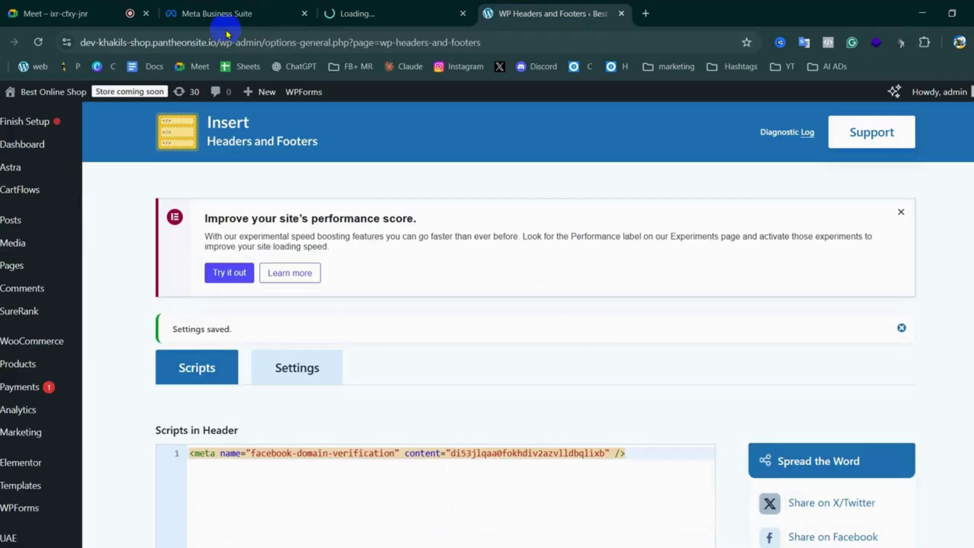
pyautogui.moveTo(216, 42); pyautogui.dragTo(65, 48)
pyautogui.rightClick(148, 43)
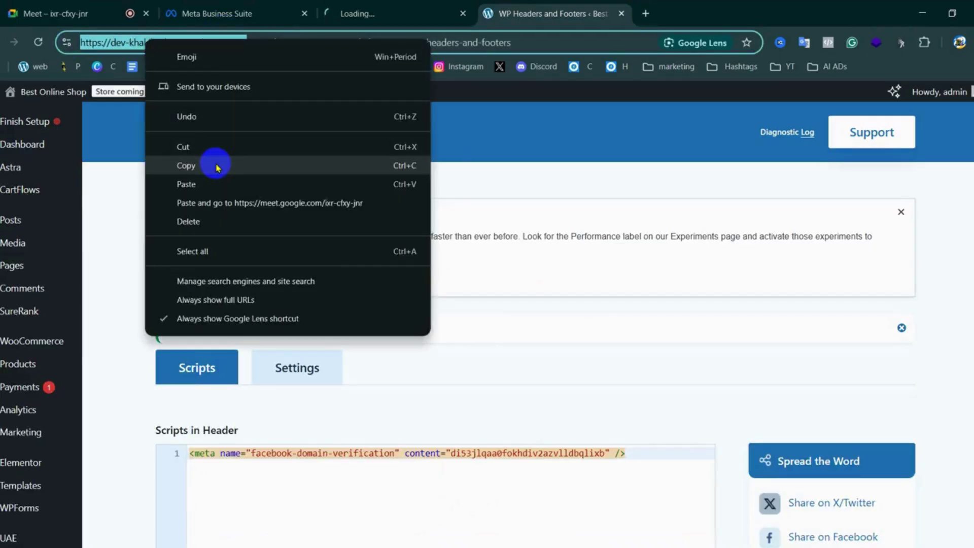
pyautogui.click(215, 165)
pyautogui.hotkey('ctrl', 'shift', 'Tab')
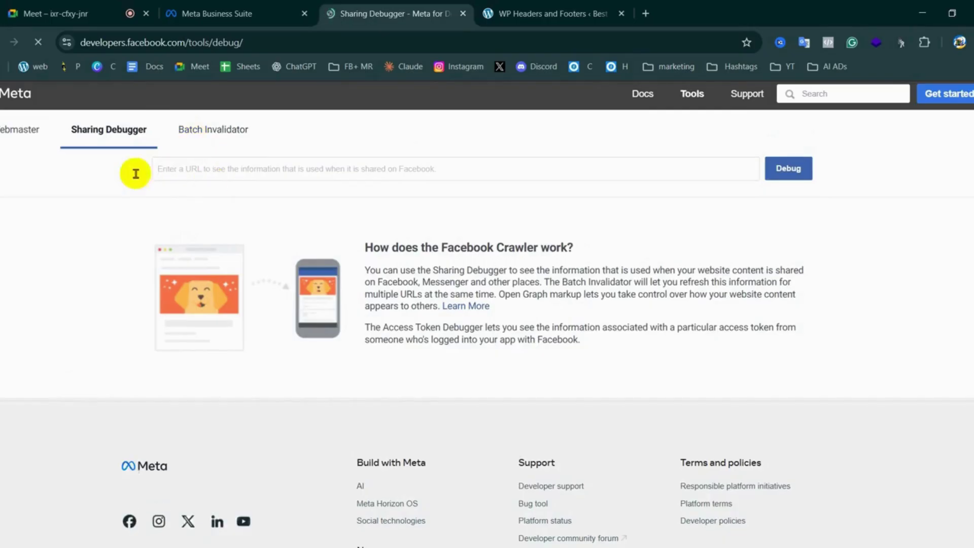
# Paste the shop's site address into the Sharing Debugger and debug it
pyautogui.click(162, 159)
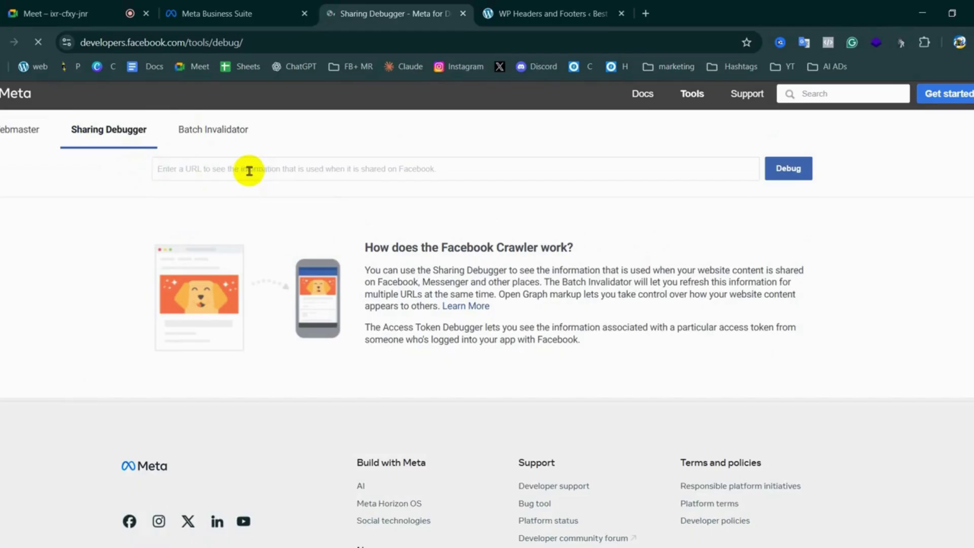
pyautogui.hotkey('ctrl', 'v')
pyautogui.click(787, 172)
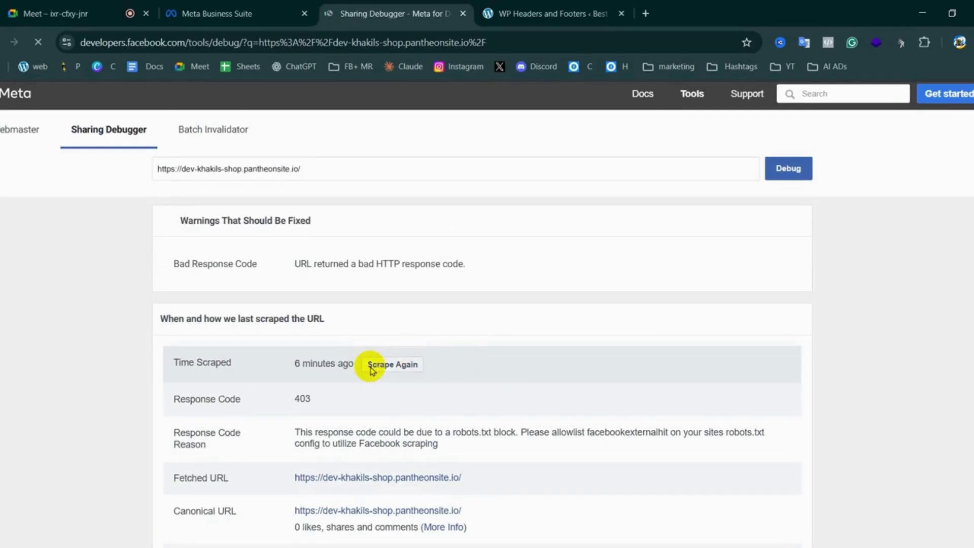
# Re-scrape the shop's home page several times, confirming the 403 bad response code warning
pyautogui.click(386, 367)
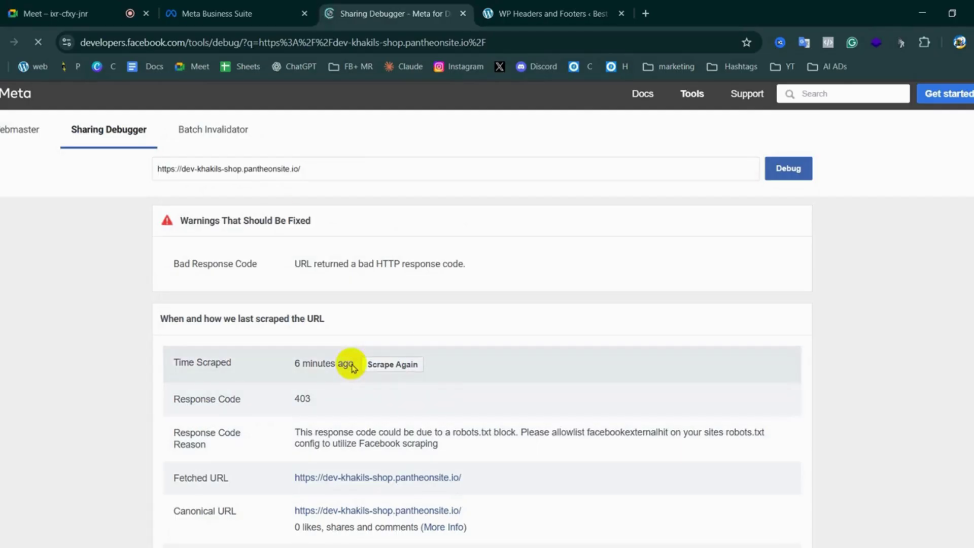
pyautogui.moveTo(333, 217); pyautogui.dragTo(177, 219)
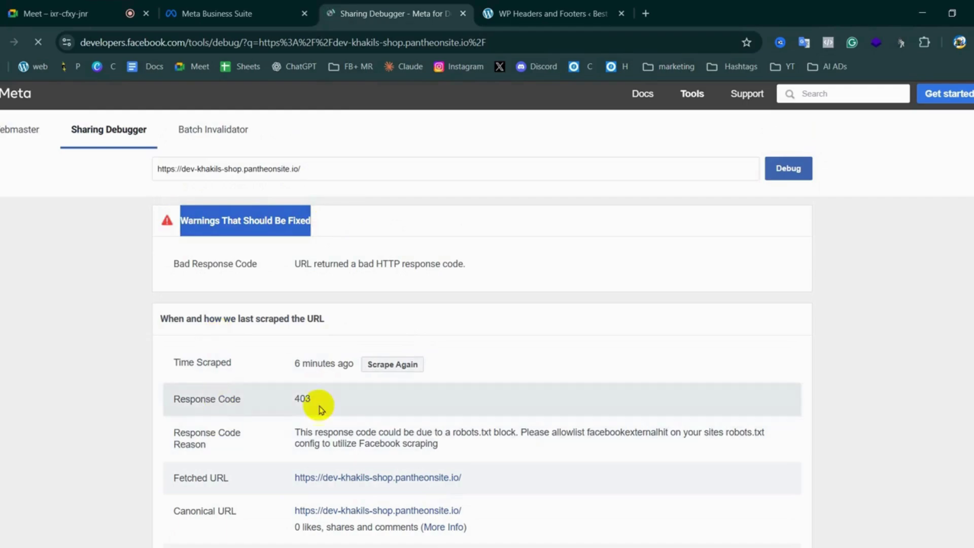
pyautogui.moveTo(341, 402); pyautogui.dragTo(174, 403)
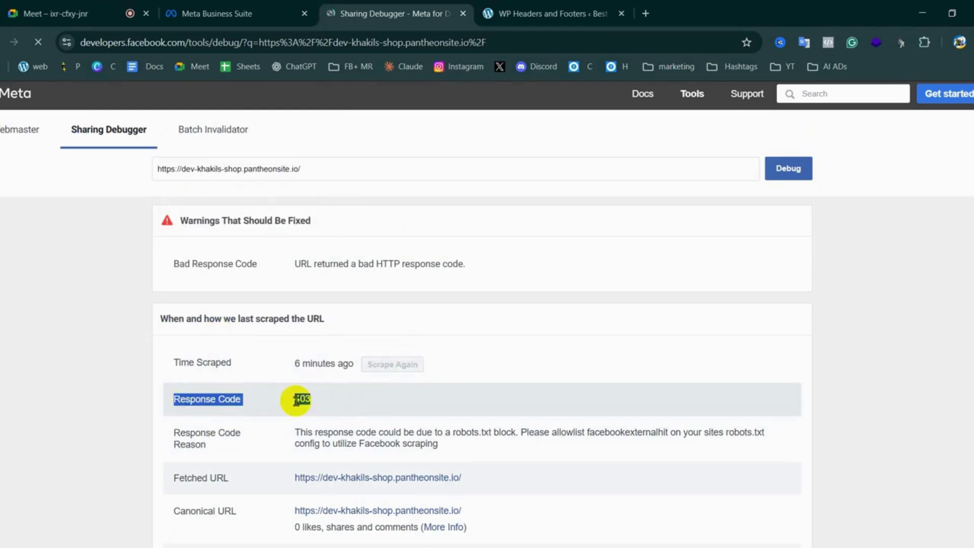
pyautogui.scroll(-4, 401, 457)
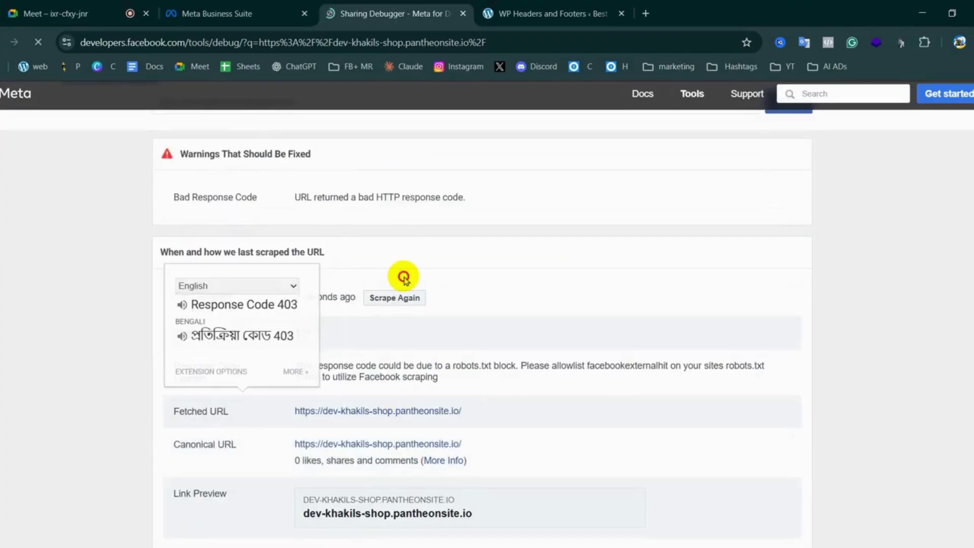
pyautogui.click(391, 300)
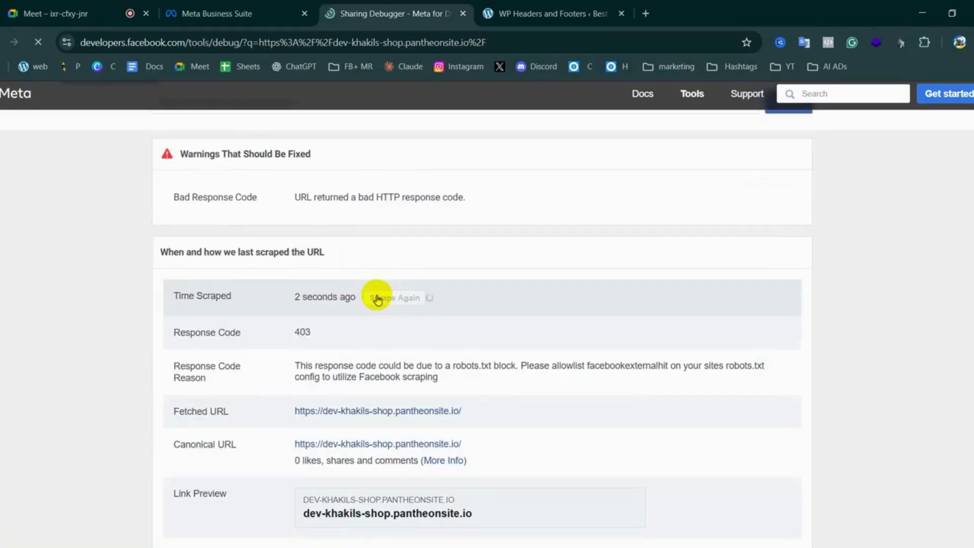
pyautogui.click(381, 299)
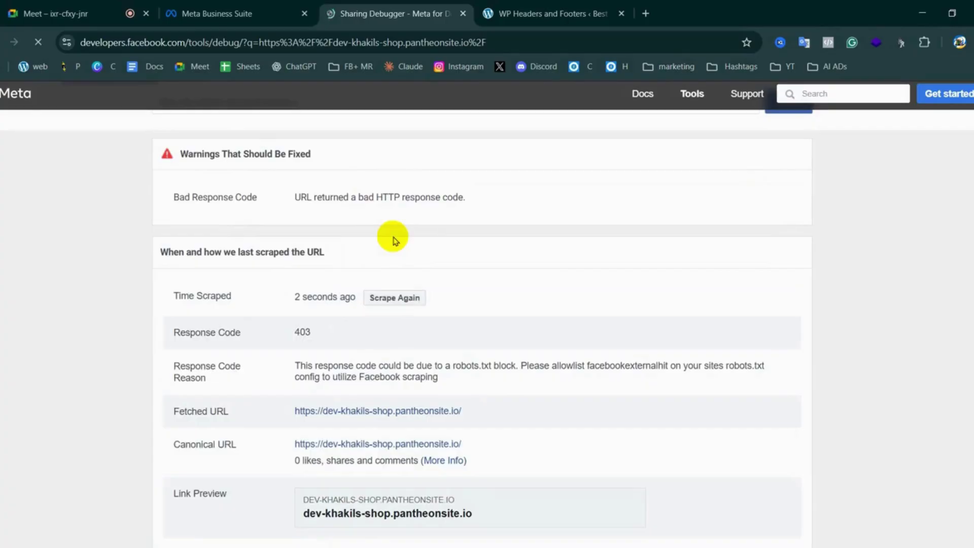
pyautogui.click(404, 301)
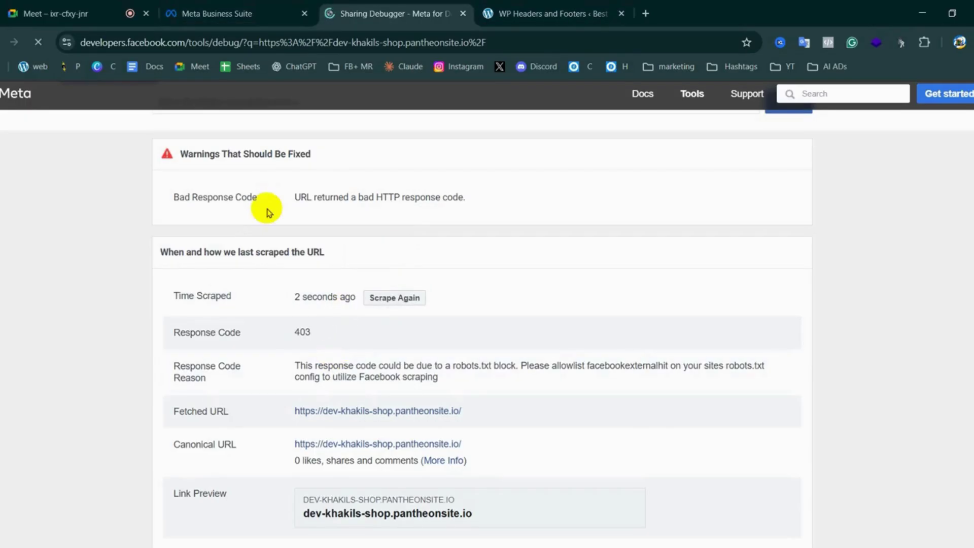
pyautogui.scroll(1, 268, 212)
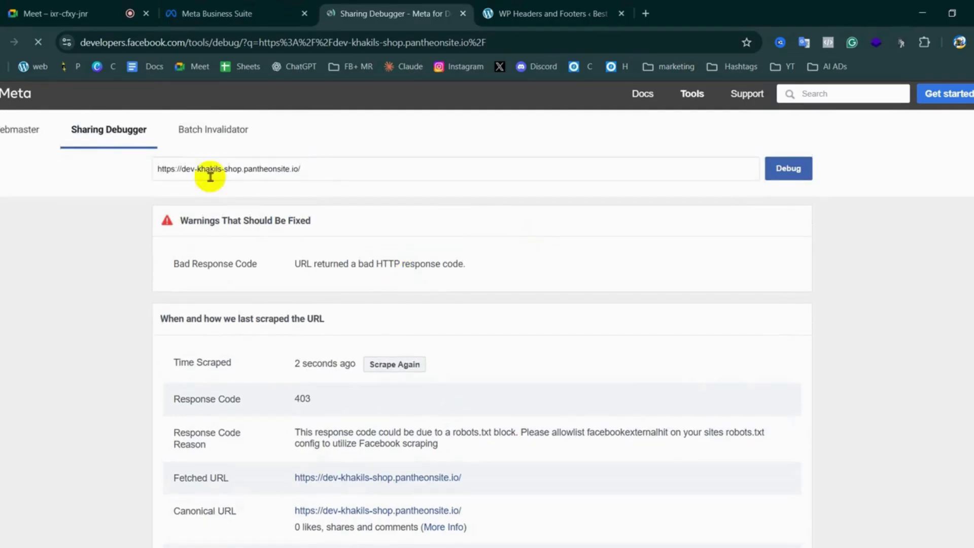
pyautogui.click(182, 167)
pyautogui.moveTo(181, 167); pyautogui.dragTo(127, 165)
pyautogui.press('BackSpace')
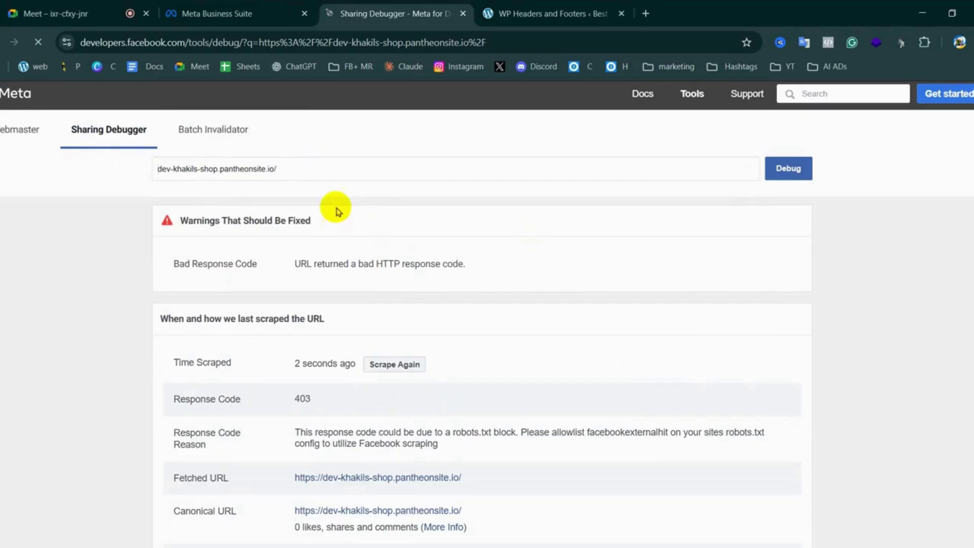
pyautogui.click(292, 171)
pyautogui.press('BackSpace')
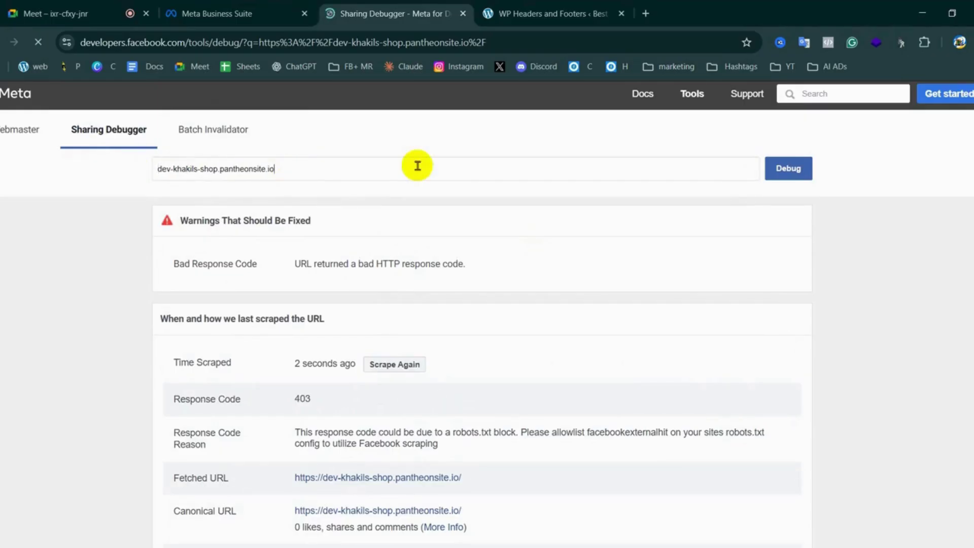
pyautogui.click(797, 173)
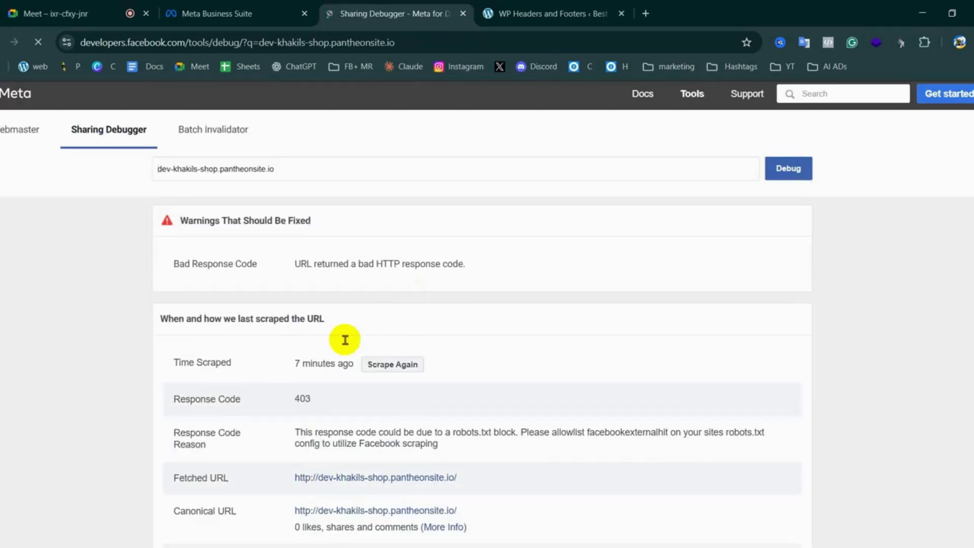
# Scrape the bare domain again twice, still getting the 403 warning, then return to Business Suite
pyautogui.scroll(-3, 359, 480)
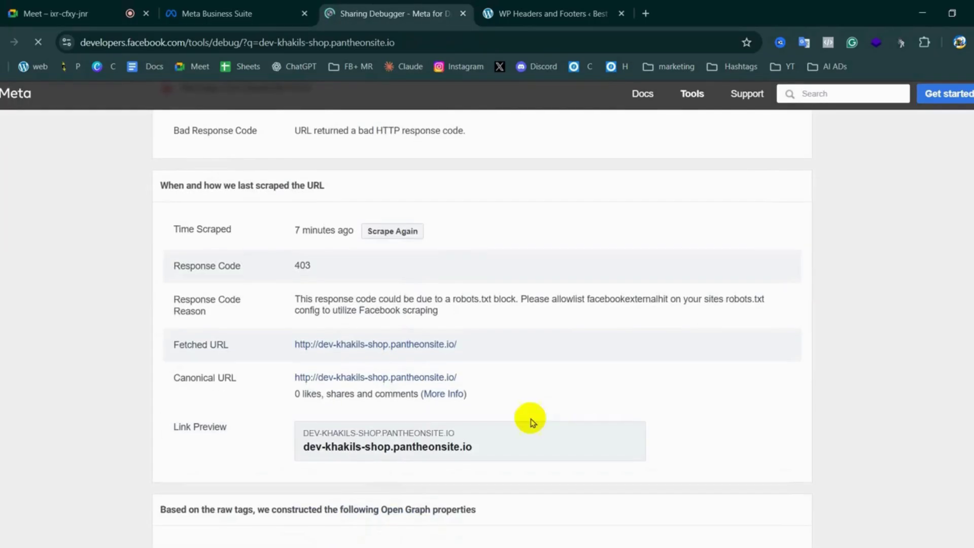
pyautogui.scroll(-9, 531, 421)
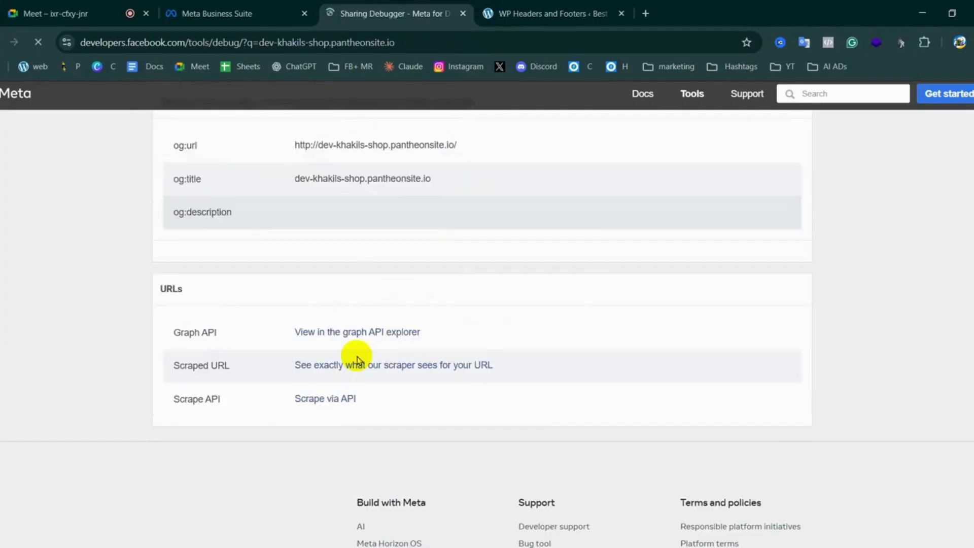
pyautogui.scroll(-4, 357, 362)
pyautogui.scroll(15, 355, 355)
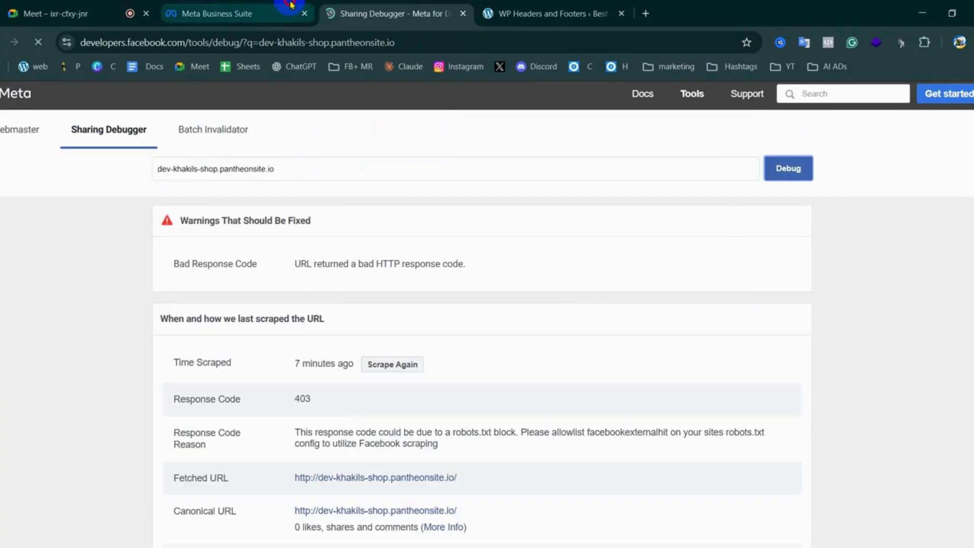
pyautogui.click(404, 369)
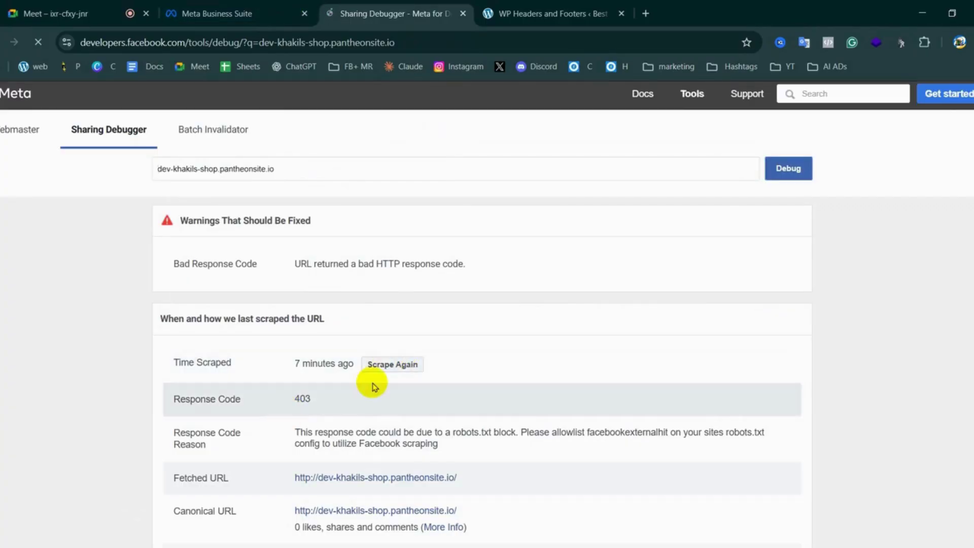
pyautogui.click(396, 365)
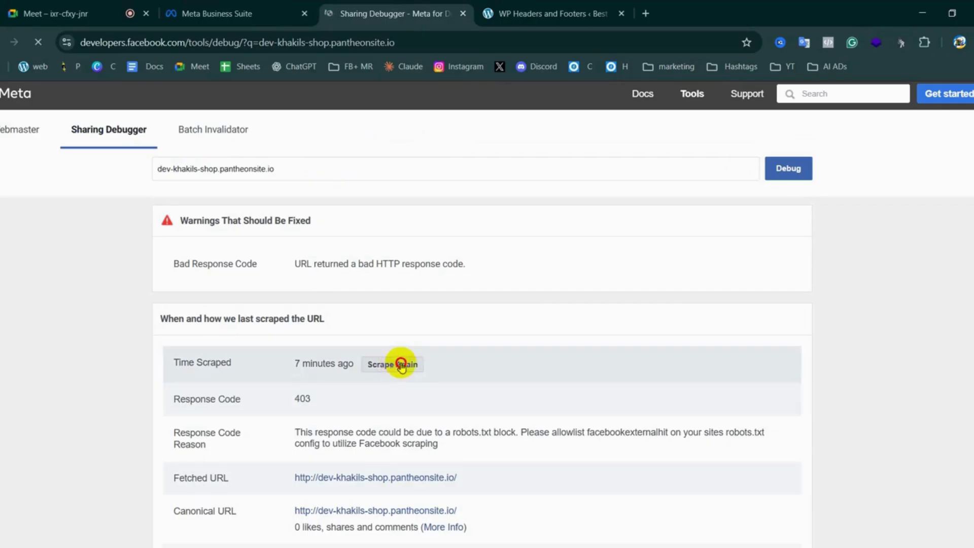
pyautogui.click(225, 6)
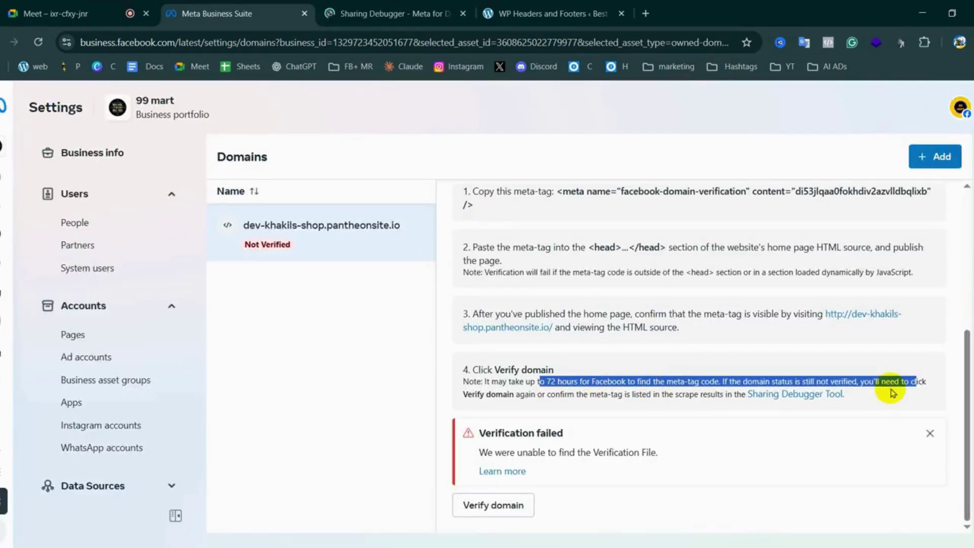
# Retry verifying the dev-khakils-shop domain, which stays Not Verified, and close the Sharing Debugger tab
pyautogui.click(497, 504)
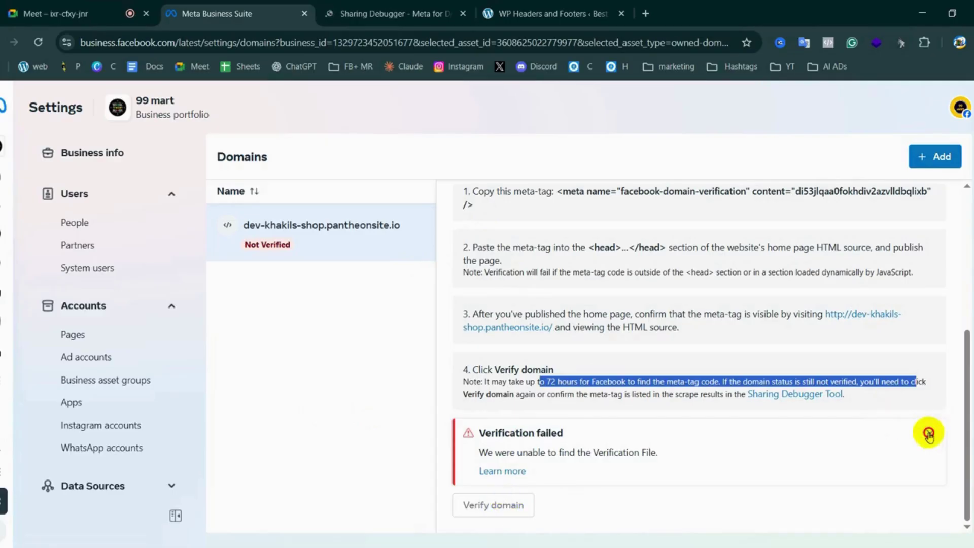
pyautogui.click(463, 13)
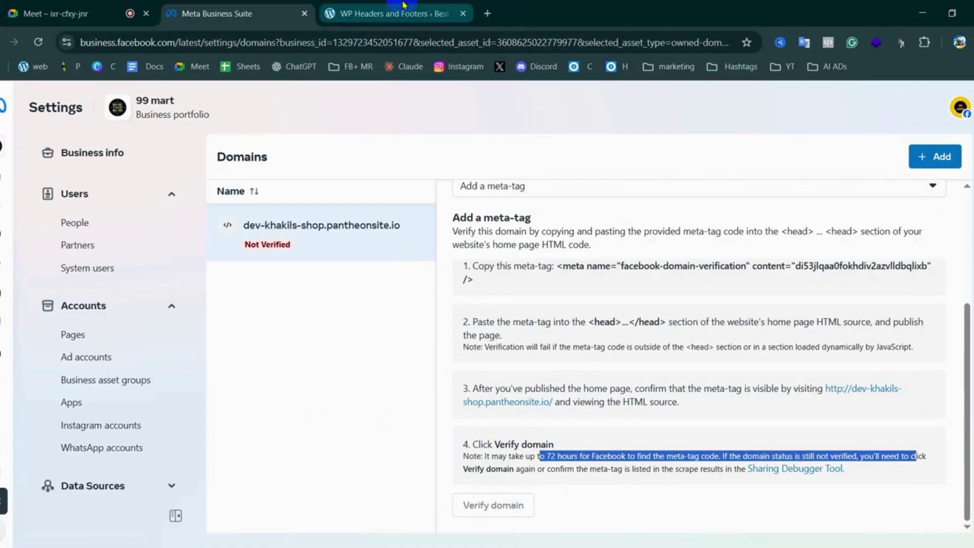
pyautogui.click(405, 6)
# Open Brand safety's Publisher block lists and read its empty state showing none added
pyautogui.click(175, 9)
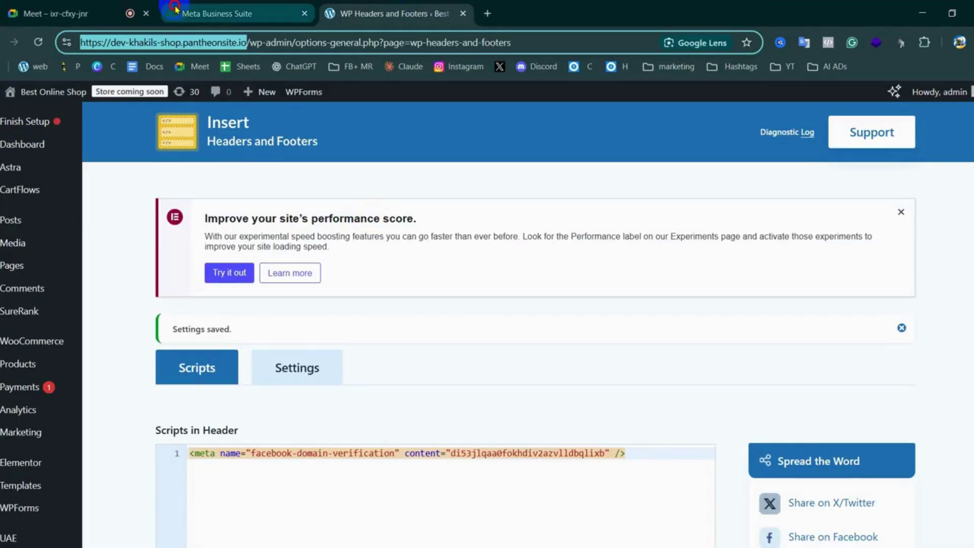
pyautogui.scroll(-5, 135, 380)
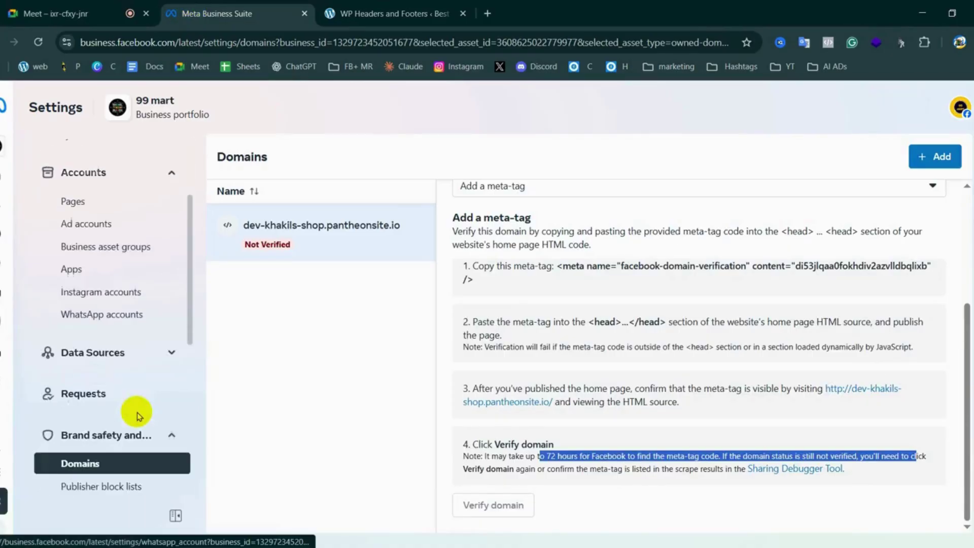
pyautogui.scroll(-1, 105, 346)
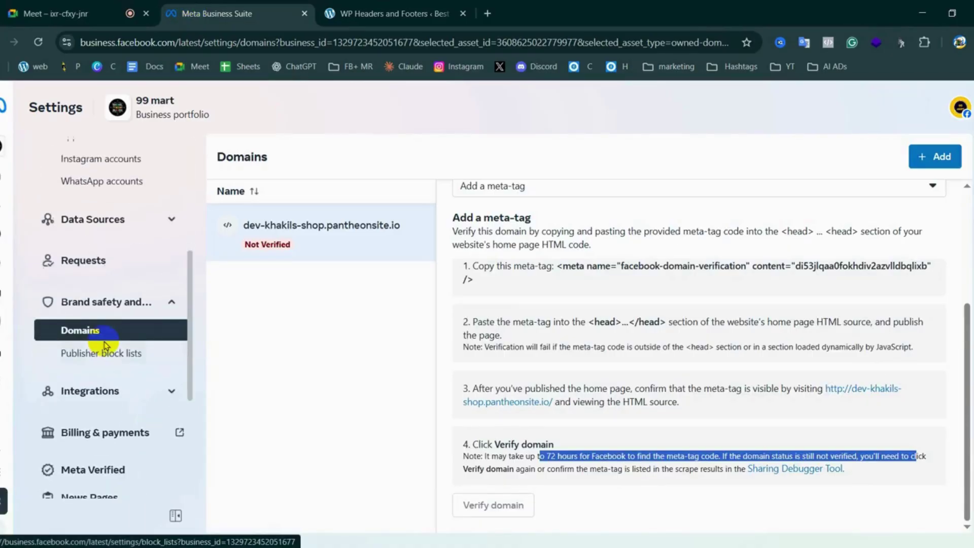
pyautogui.click(104, 355)
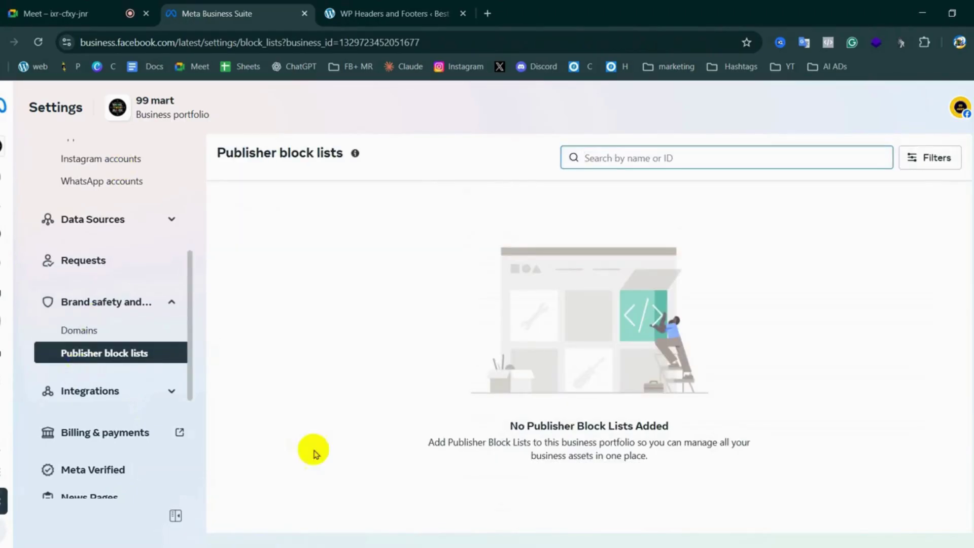
pyautogui.moveTo(429, 442); pyautogui.dragTo(738, 455)
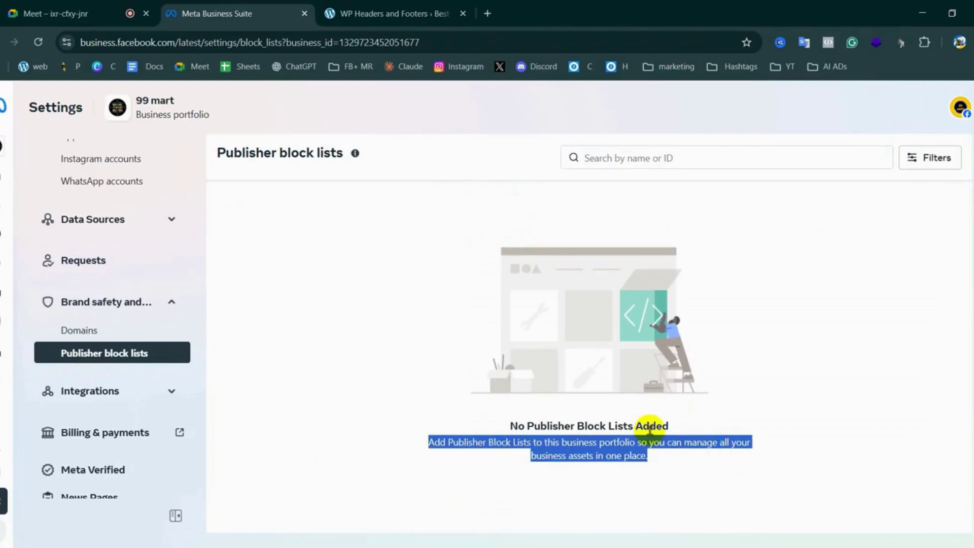
pyautogui.click(395, 412)
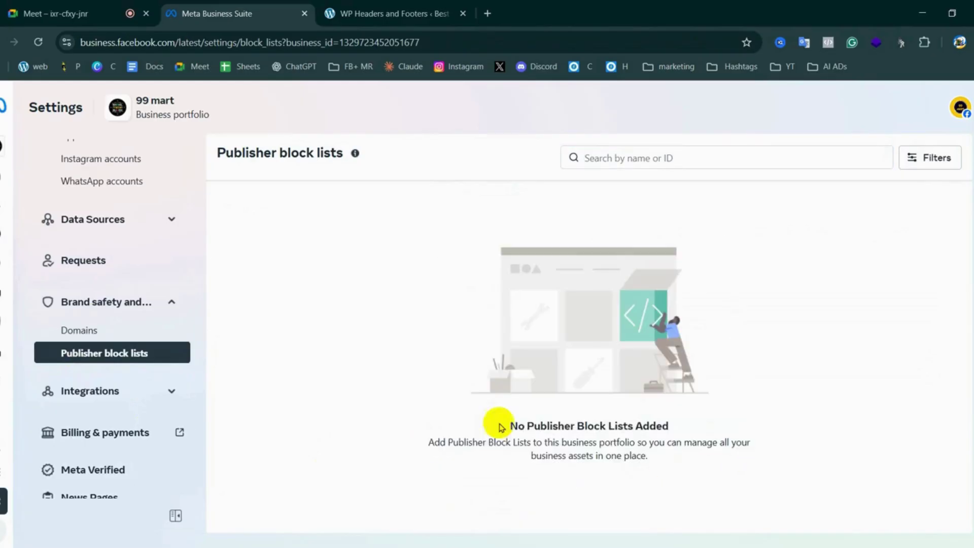
pyautogui.moveTo(498, 432); pyautogui.dragTo(383, 378)
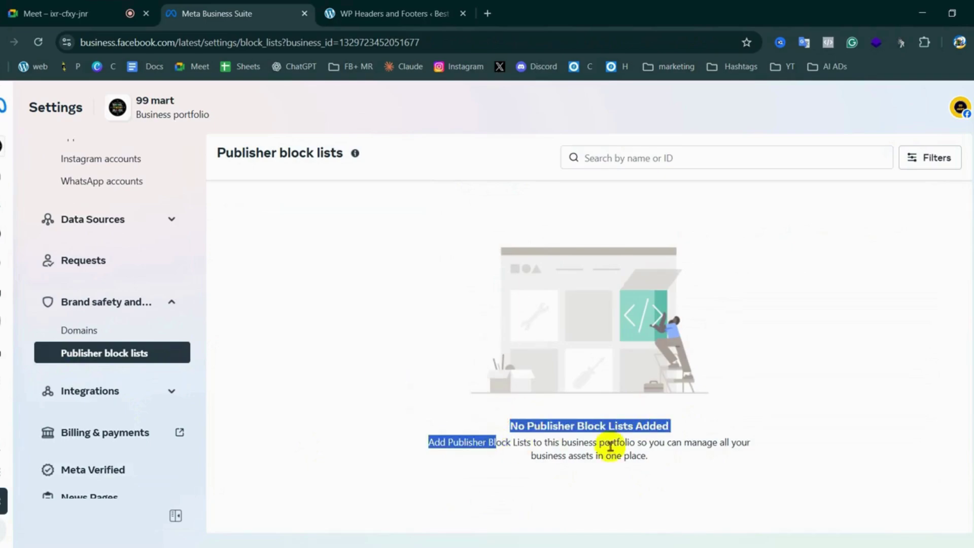
pyautogui.moveTo(661, 468); pyautogui.dragTo(426, 435)
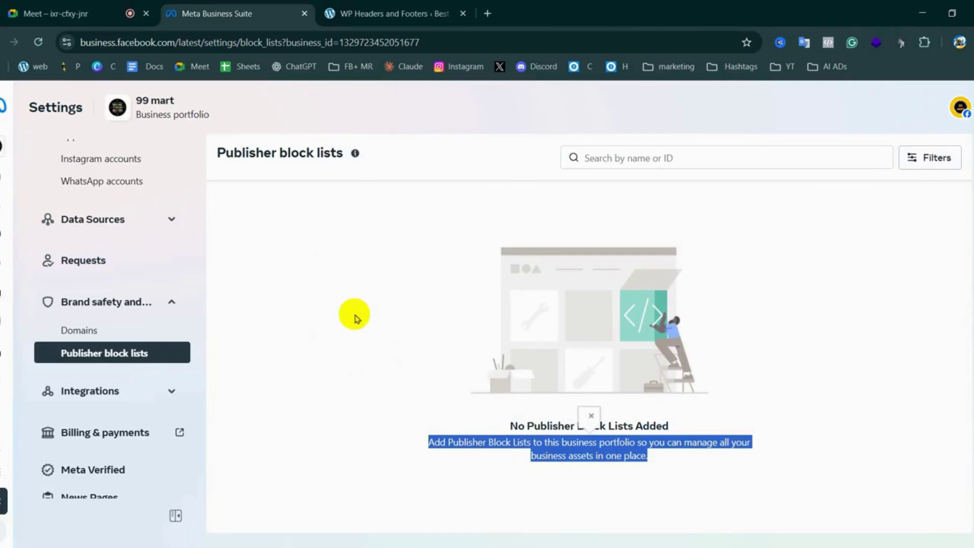
pyautogui.click(341, 337)
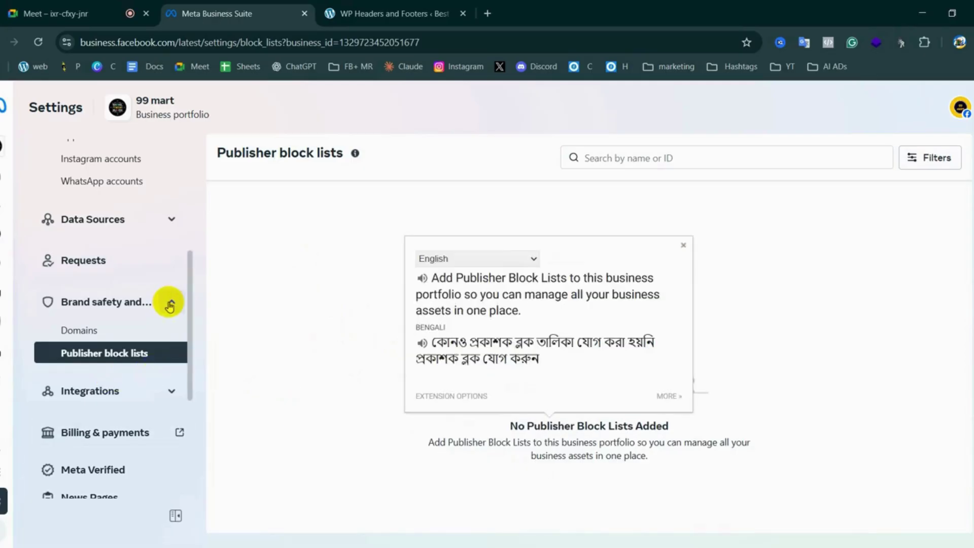
pyautogui.click(170, 304)
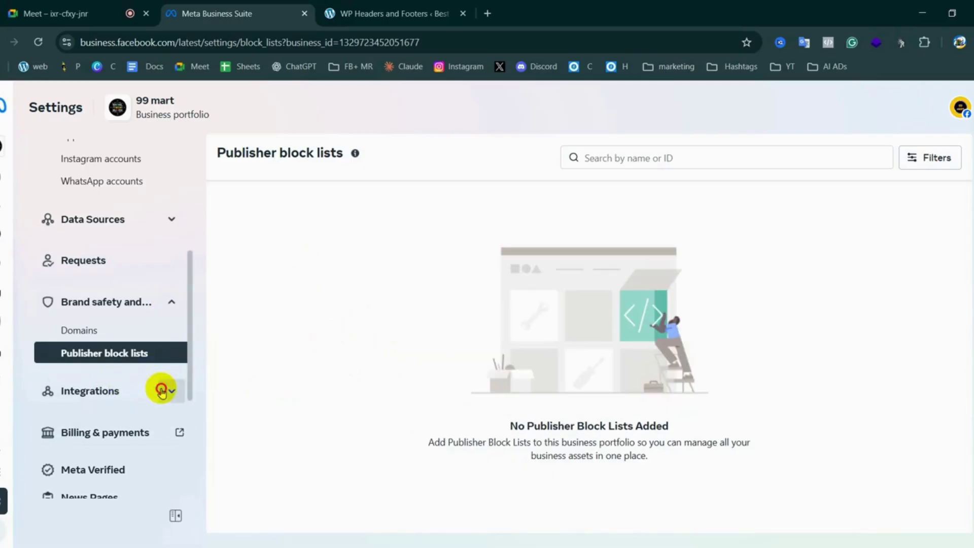
# Expand Integrations and open the Connected apps settings for 99 mart
pyautogui.click(162, 392)
pyautogui.scroll(-3, 161, 394)
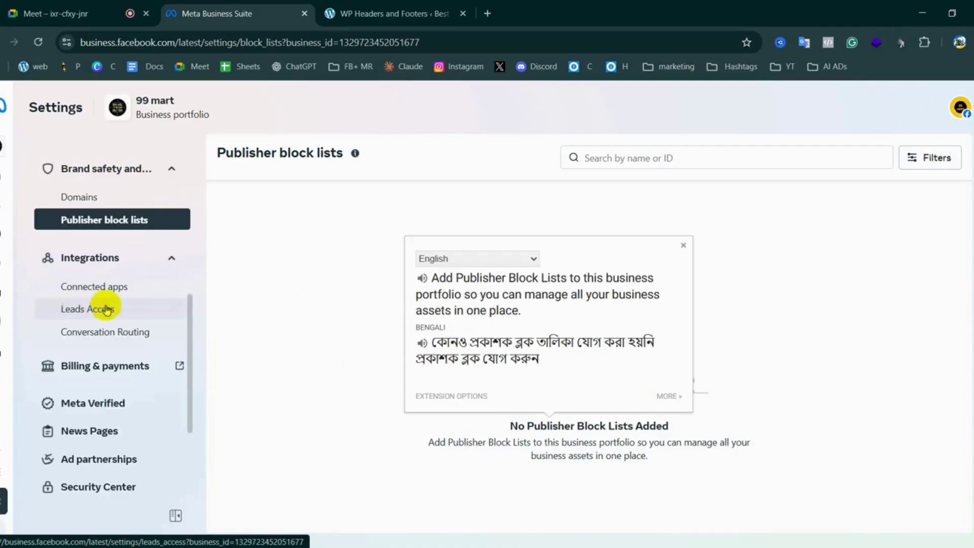
pyautogui.click(103, 286)
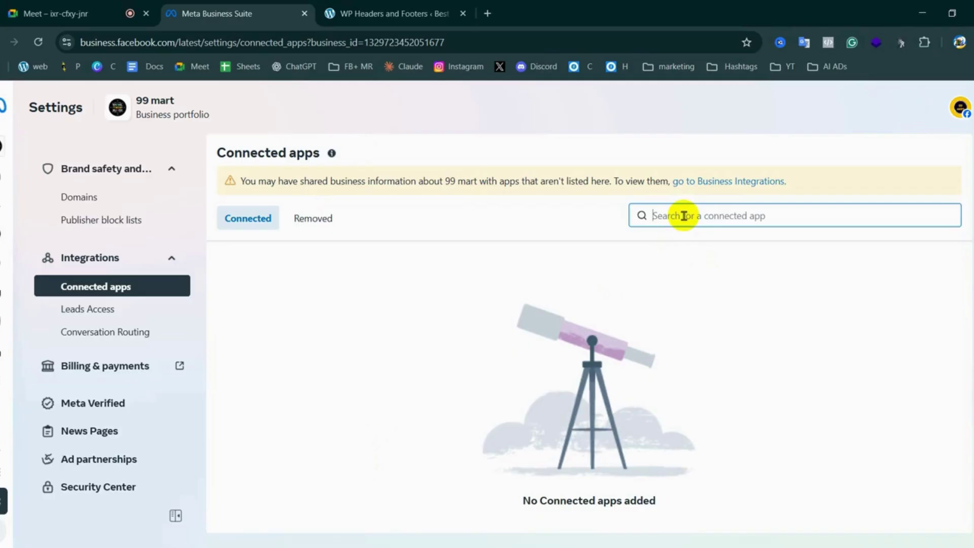
# Search connected apps for 'food', finding no connected apps added
pyautogui.write('food')
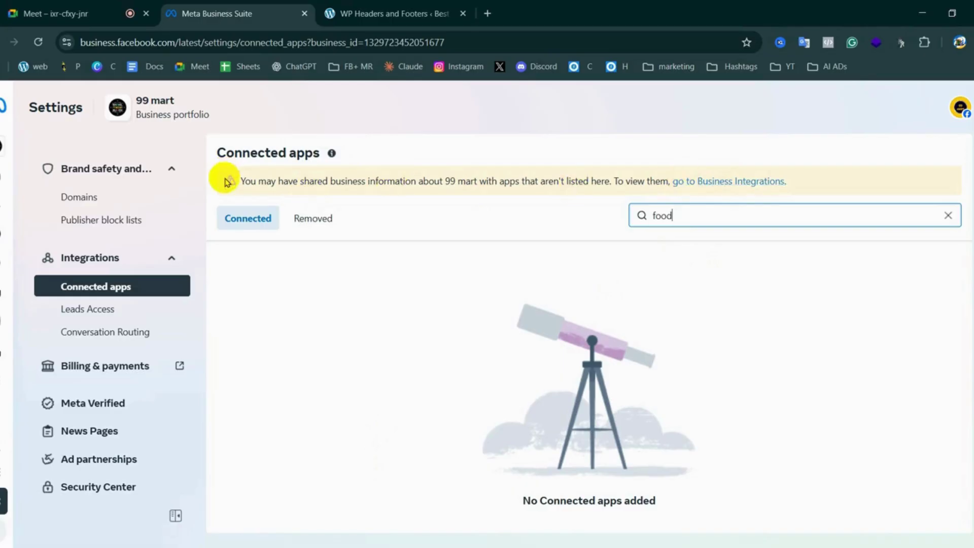
pyautogui.moveTo(233, 181); pyautogui.dragTo(609, 186)
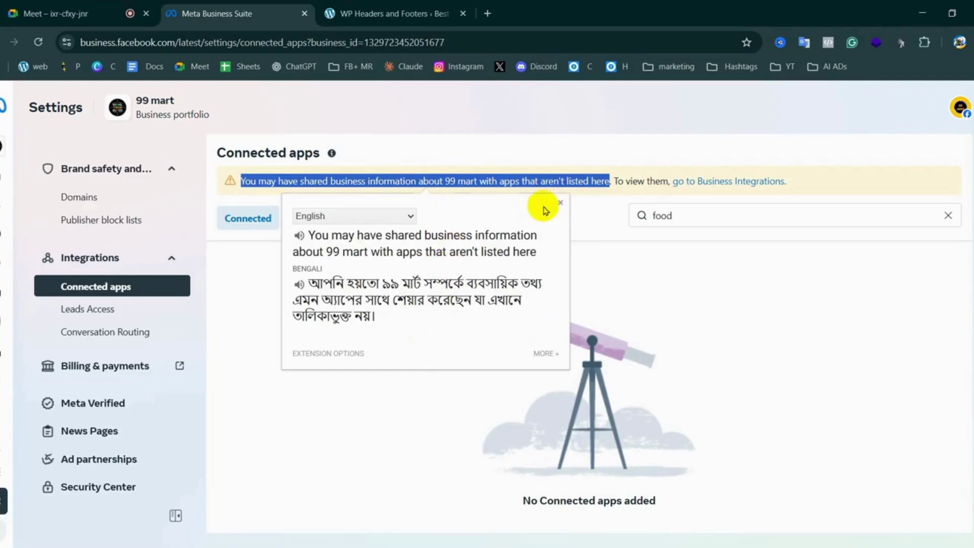
pyautogui.click(560, 203)
# Expand Data Sources and open Billing & payments settings in a new tab
pyautogui.scroll(3, 130, 243)
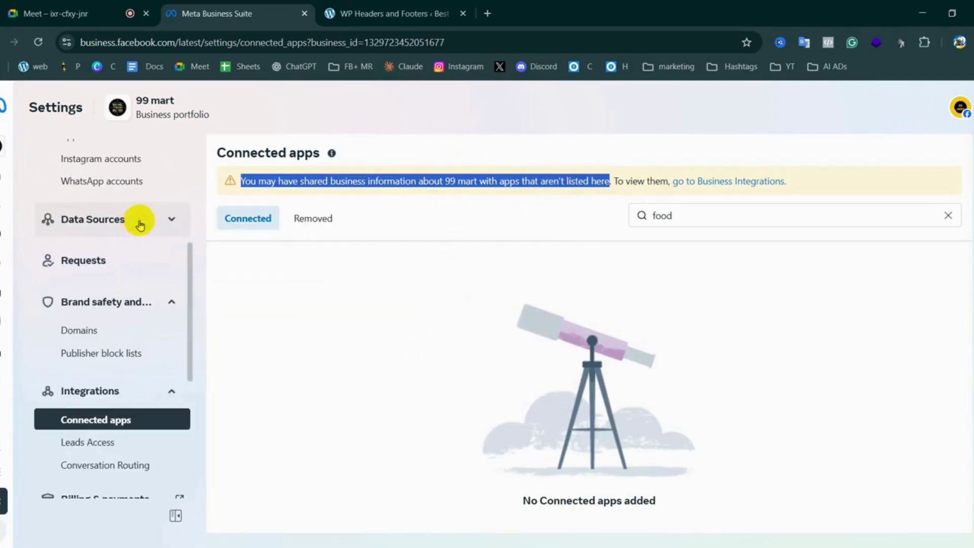
pyautogui.click(133, 221)
pyautogui.scroll(5, 140, 225)
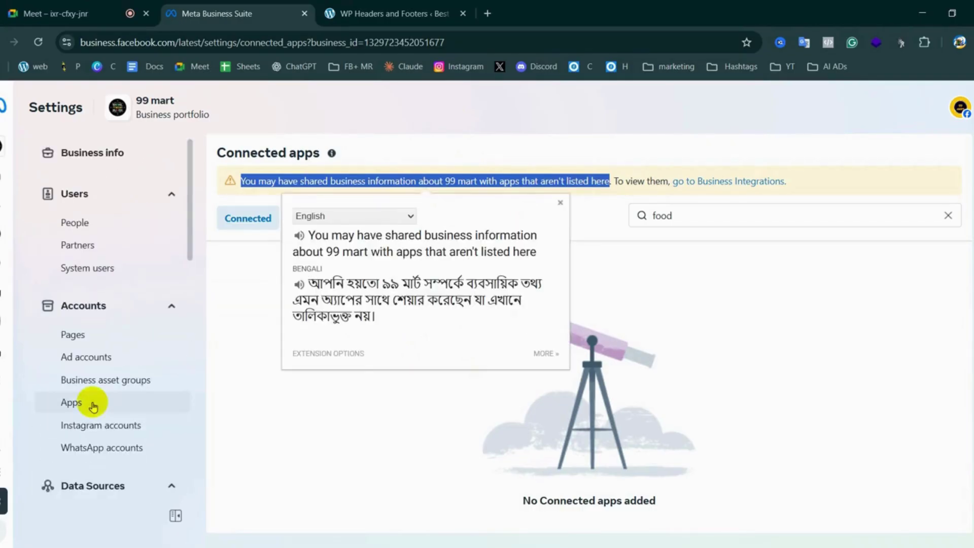
pyautogui.scroll(-7, 119, 370)
pyautogui.scroll(-6, 119, 376)
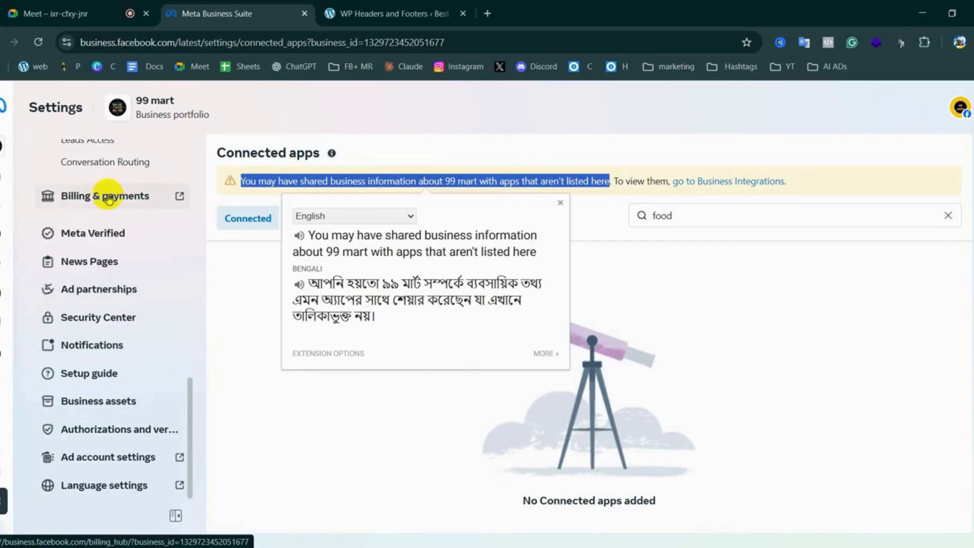
pyautogui.click(109, 198)
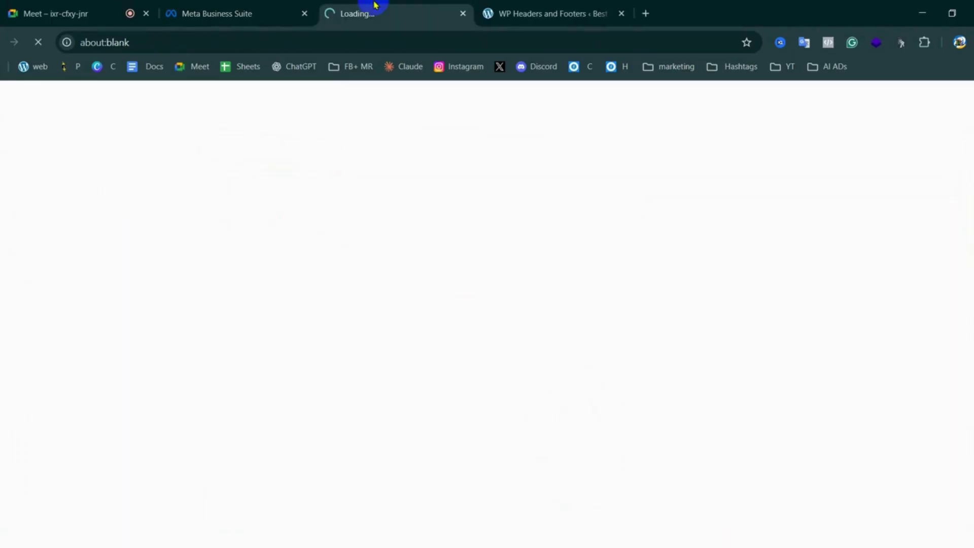
# Go to Business assets and open the linked Instagram account's details
pyautogui.click(236, 15)
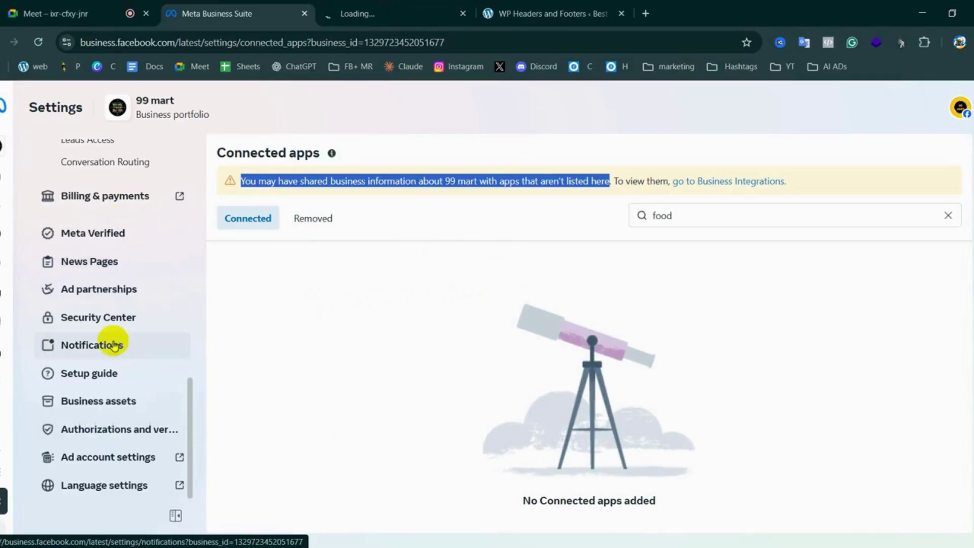
pyautogui.click(115, 409)
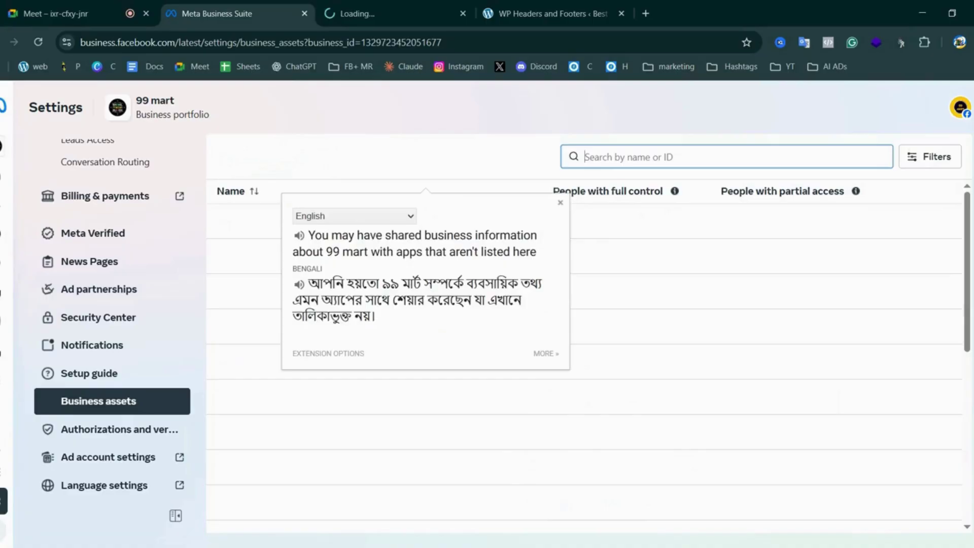
pyautogui.click(562, 202)
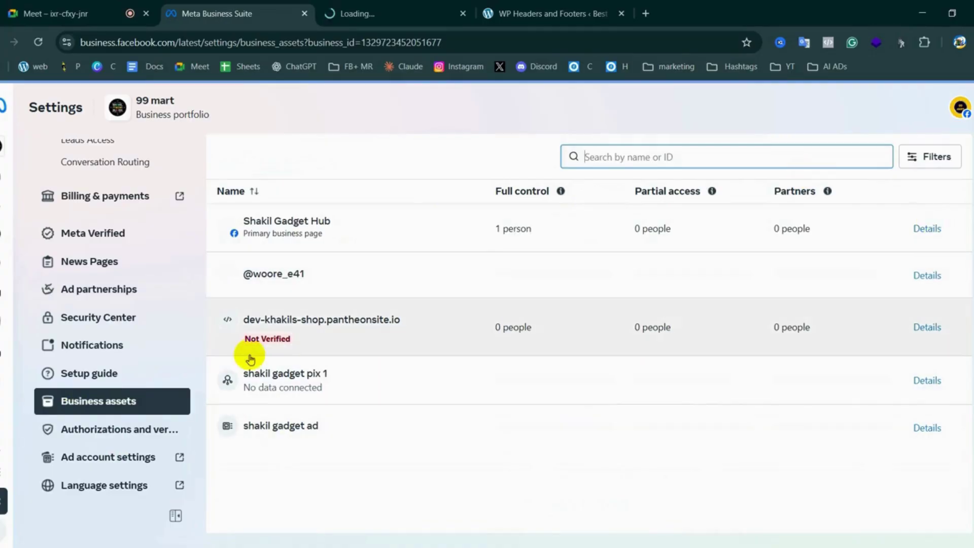
pyautogui.click(234, 283)
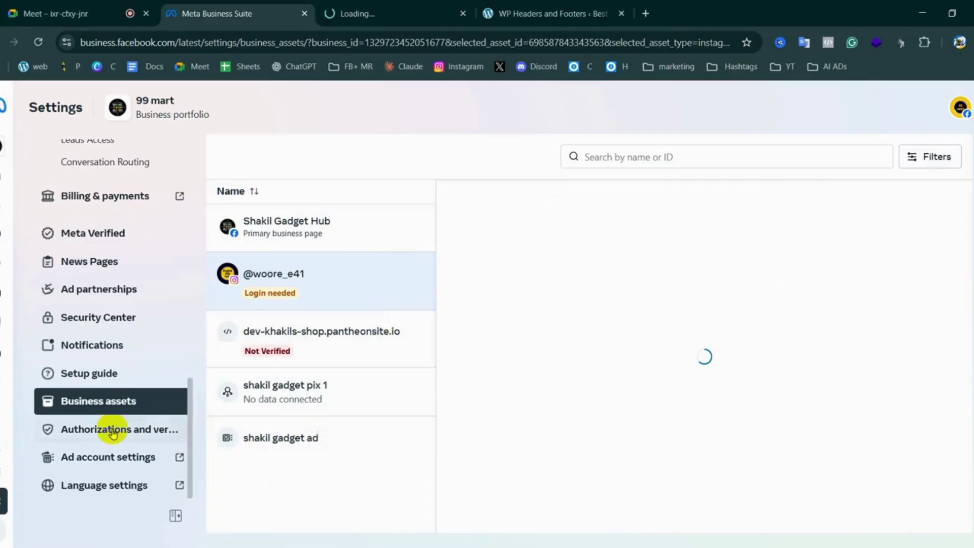
# Open the portfolio Notifications settings and close the extra billing_hub browser tab
pyautogui.click(108, 348)
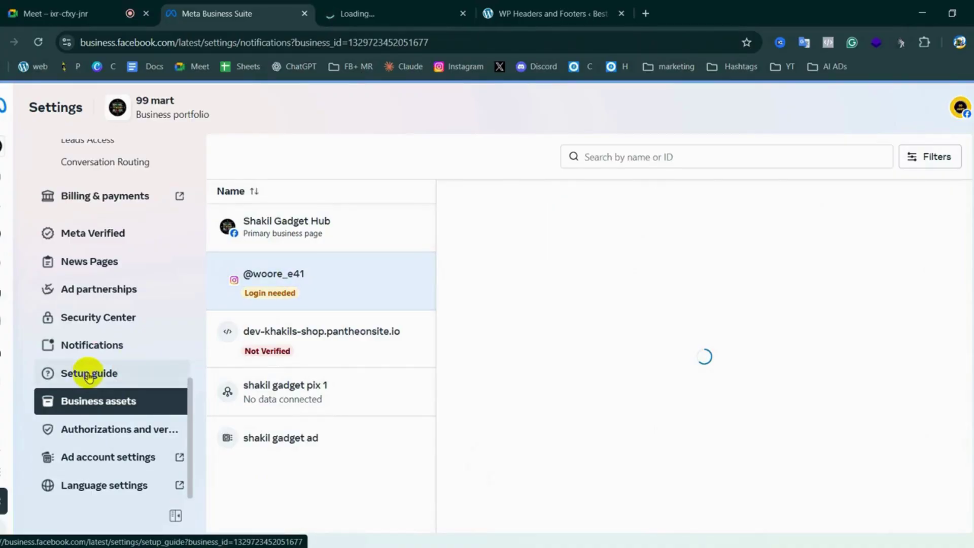
pyautogui.click(470, 16)
pyautogui.click(276, 14)
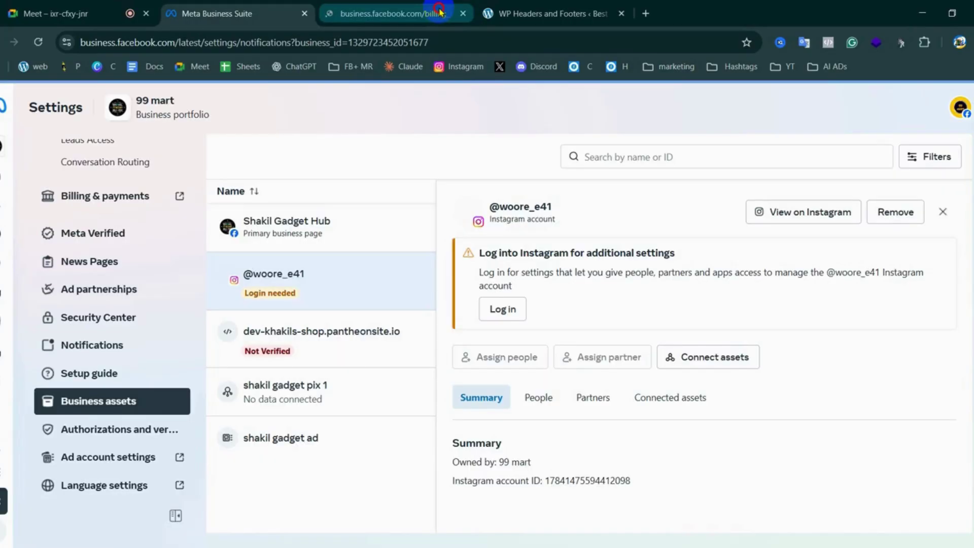
pyautogui.click(378, 11)
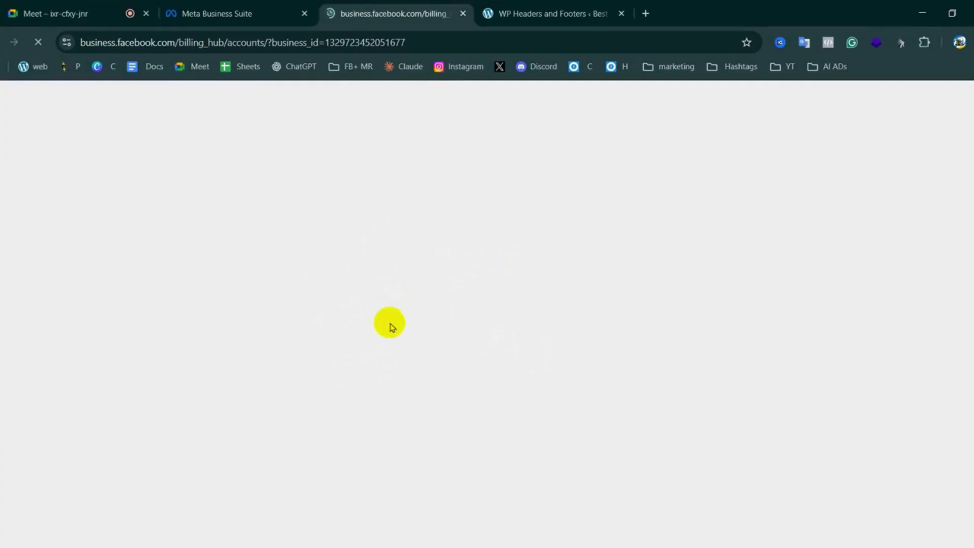
pyautogui.click(464, 14)
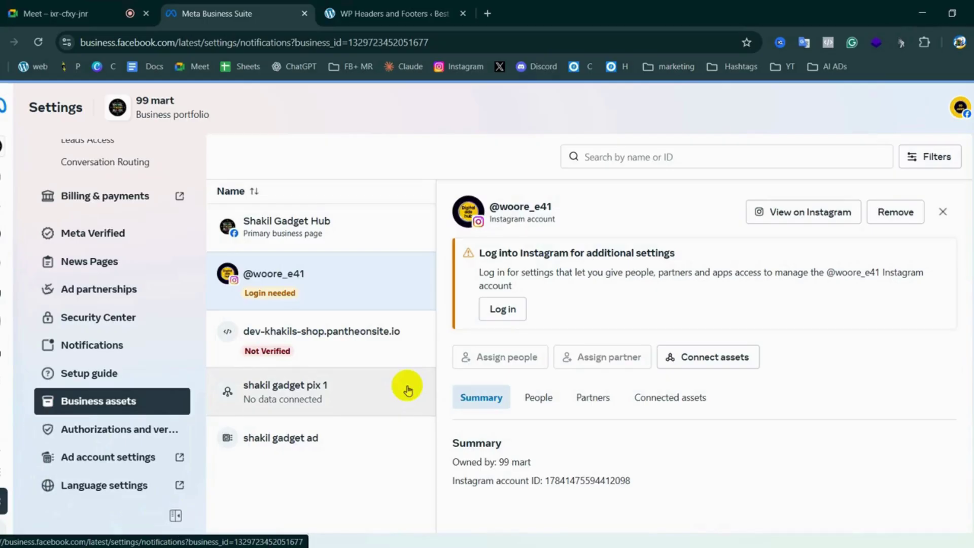
pyautogui.scroll(5, 120, 254)
pyautogui.scroll(7, 76, 335)
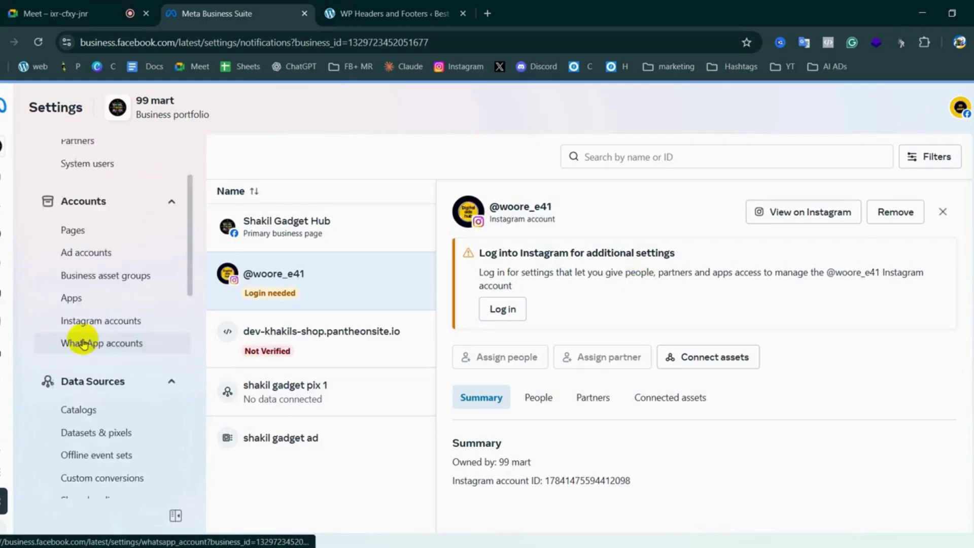
pyautogui.scroll(-4, 73, 335)
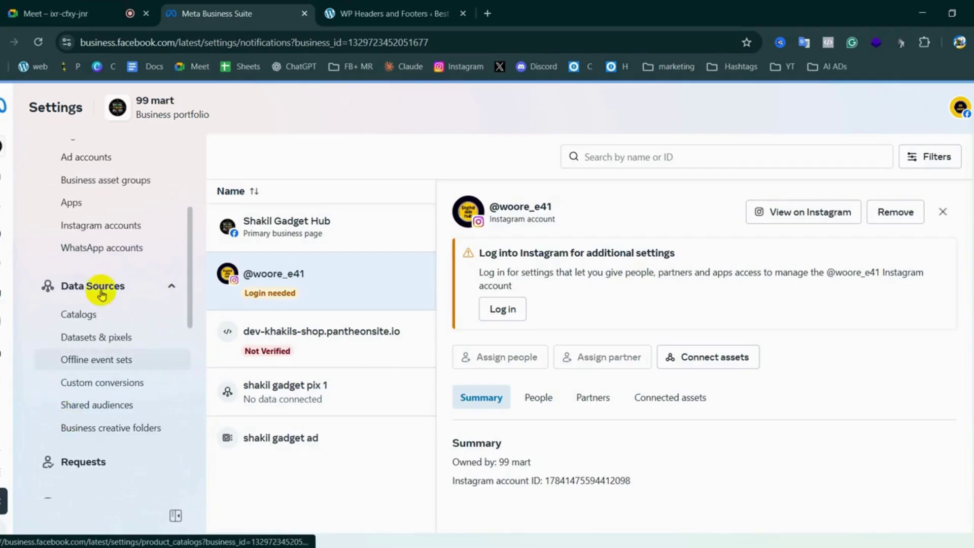
pyautogui.scroll(-5, 91, 380)
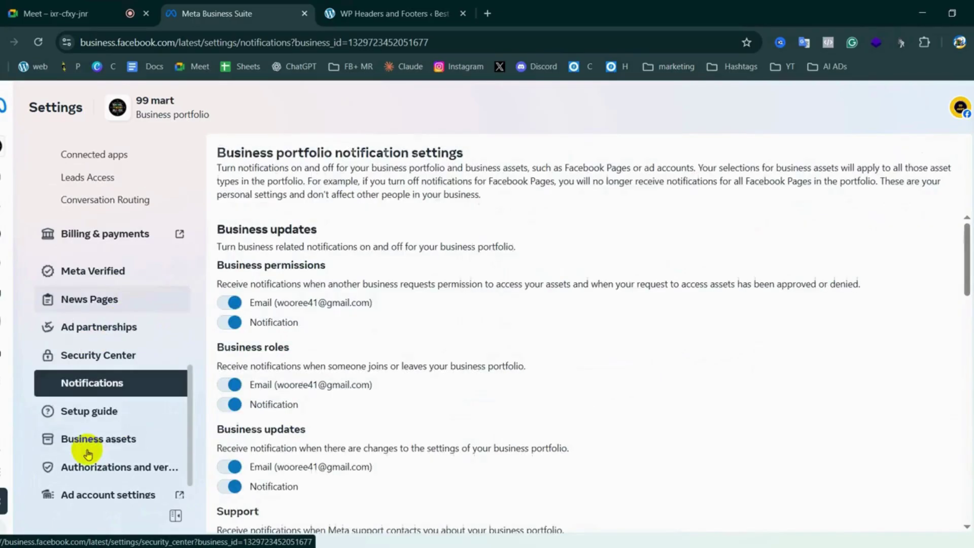
# Translate the notification email address text at the top of the notification settings
pyautogui.scroll(5, 97, 436)
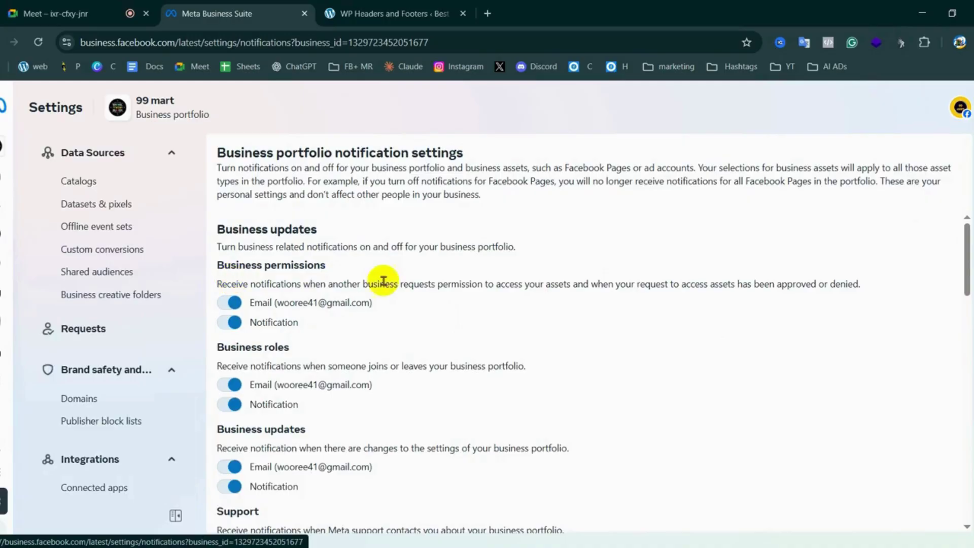
pyautogui.moveTo(275, 303); pyautogui.dragTo(370, 302)
pyautogui.scroll(-3, 299, 332)
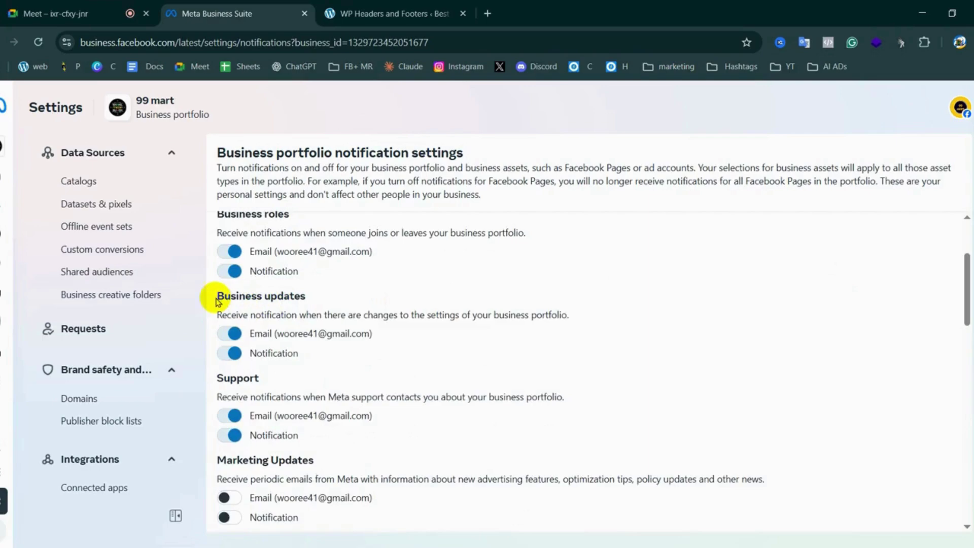
pyautogui.click(370, 305)
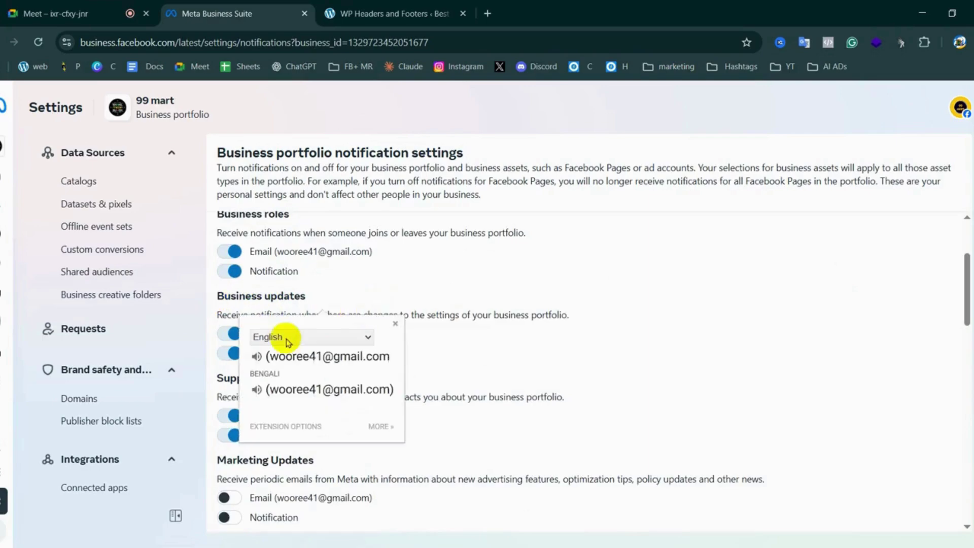
pyautogui.click(394, 323)
pyautogui.scroll(-7, 305, 404)
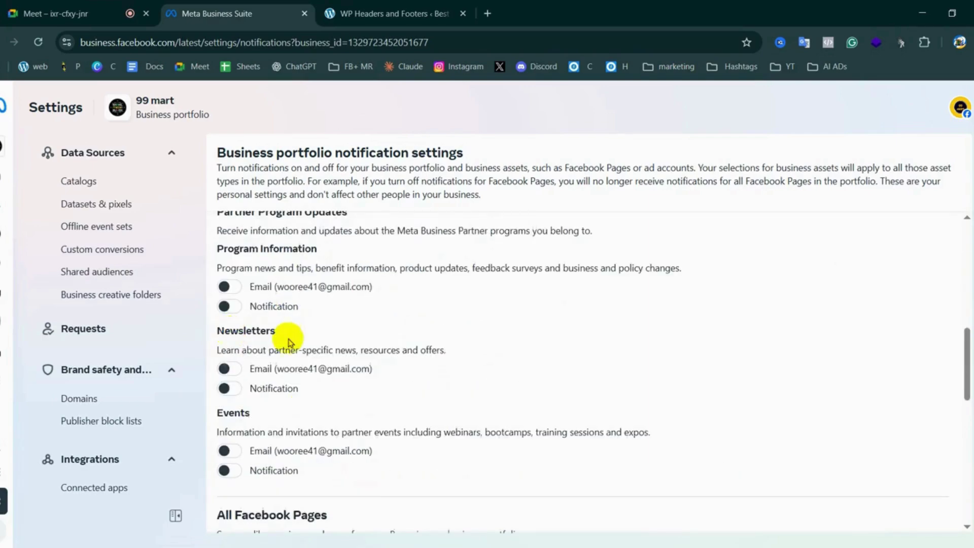
# Switch on email and in-app alerts for Meta Business Partner Events, then collapse Brand safety
pyautogui.click(235, 453)
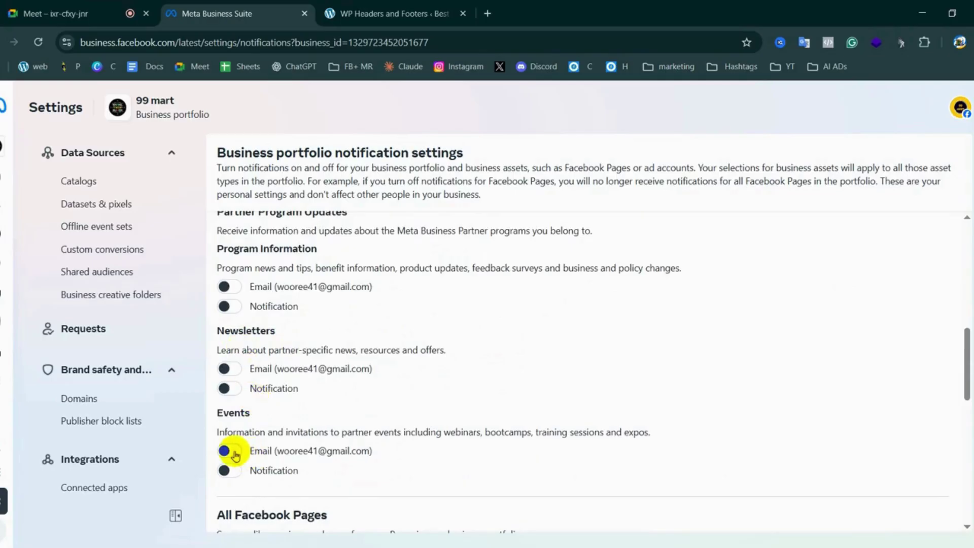
pyautogui.click(227, 451)
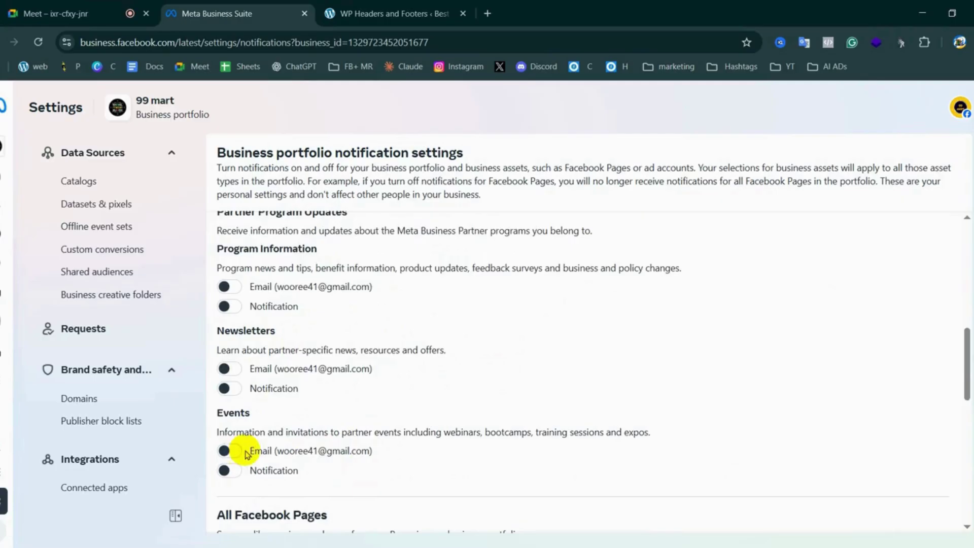
pyautogui.click(224, 470)
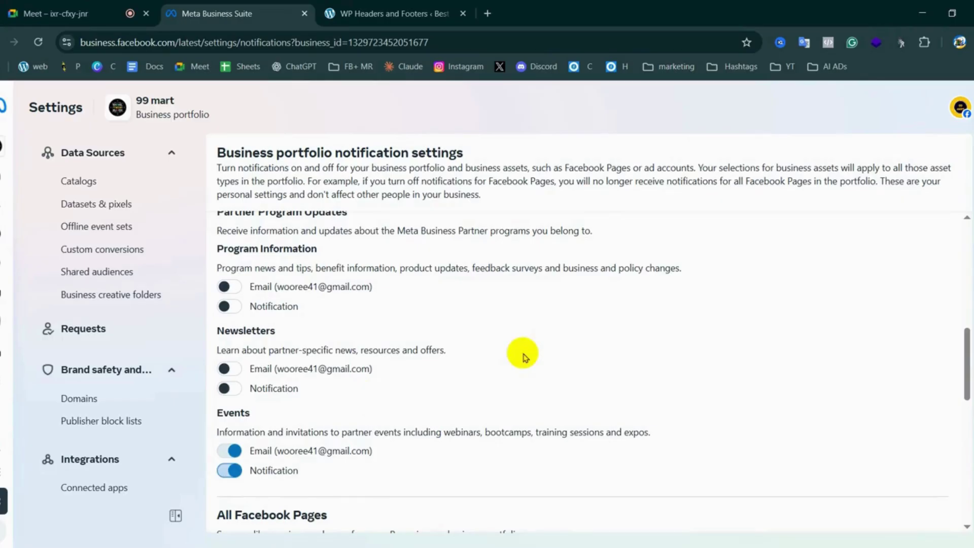
pyautogui.scroll(-10, 337, 424)
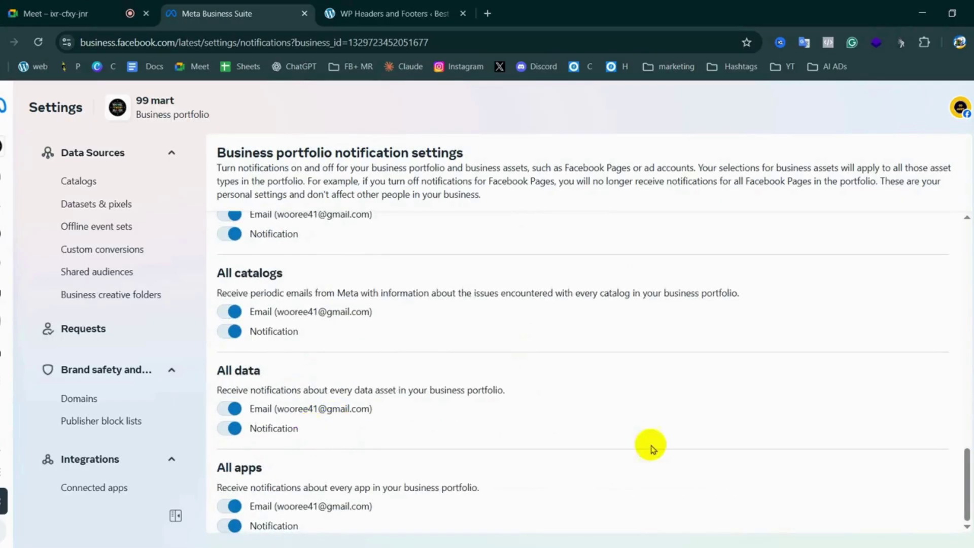
pyautogui.scroll(10, 279, 370)
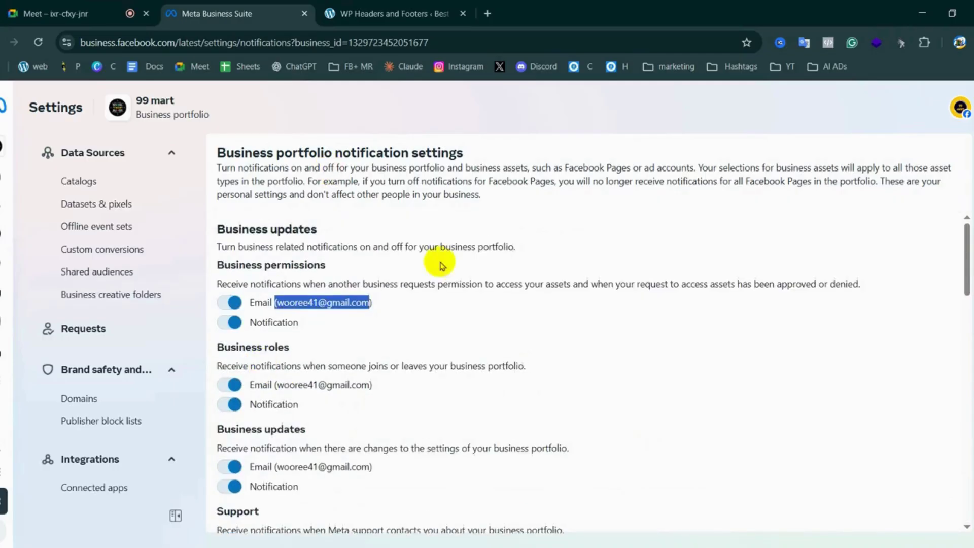
pyautogui.click(350, 330)
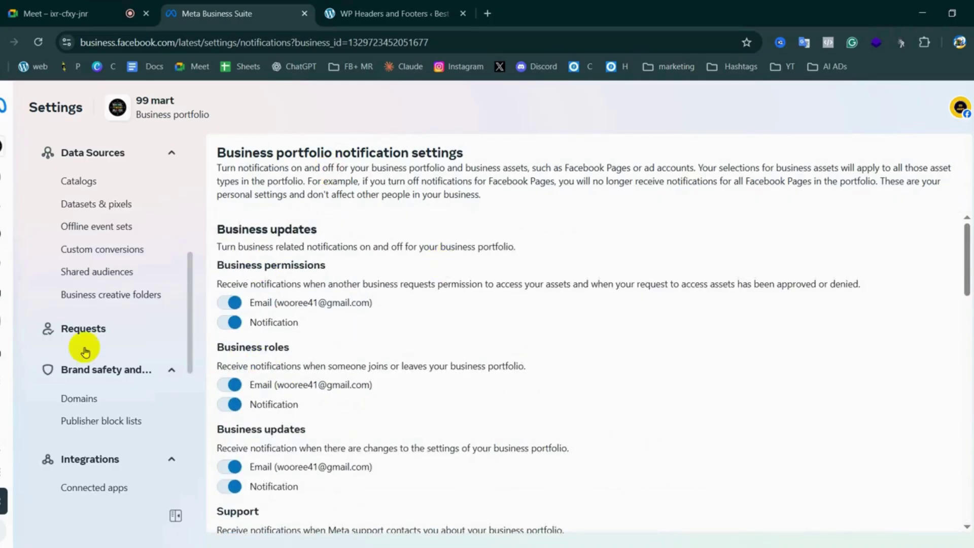
pyautogui.scroll(1, 135, 198)
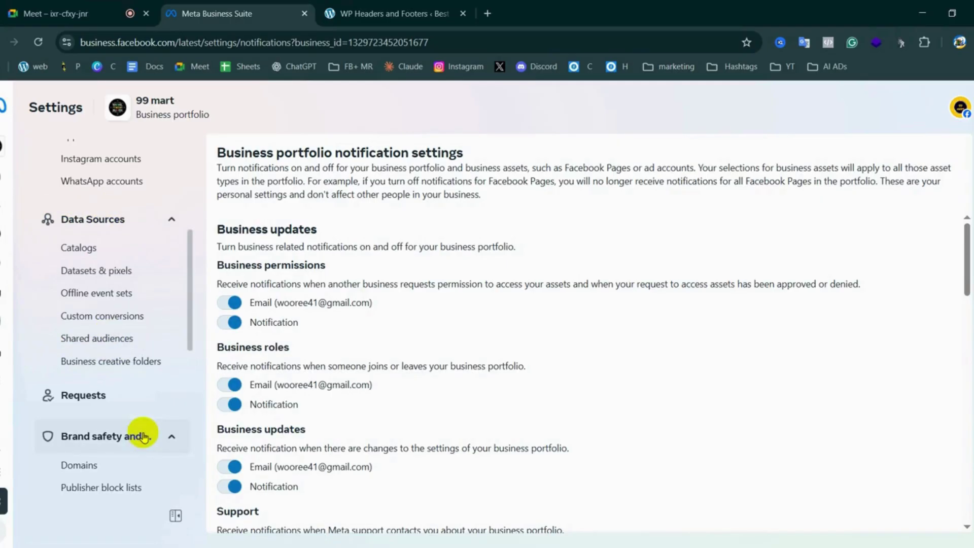
pyautogui.click(170, 436)
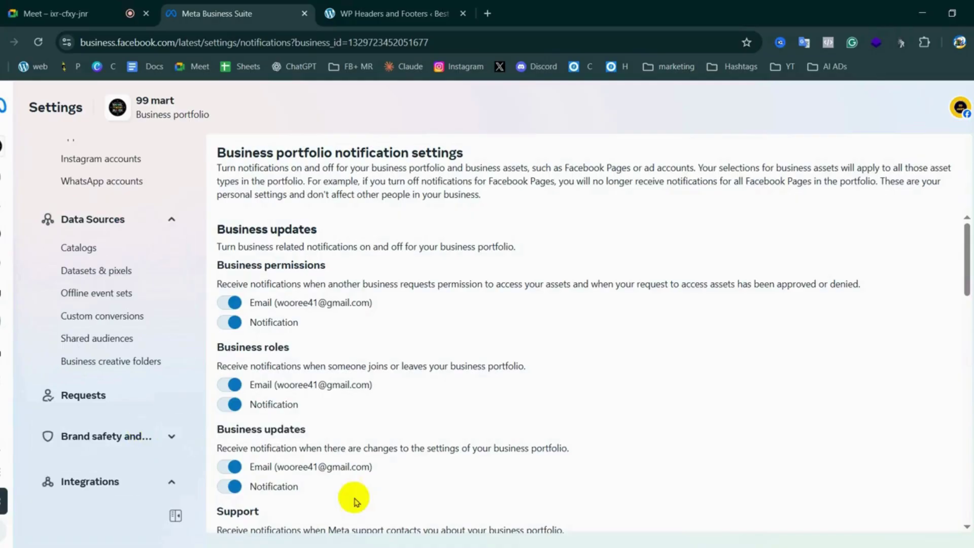